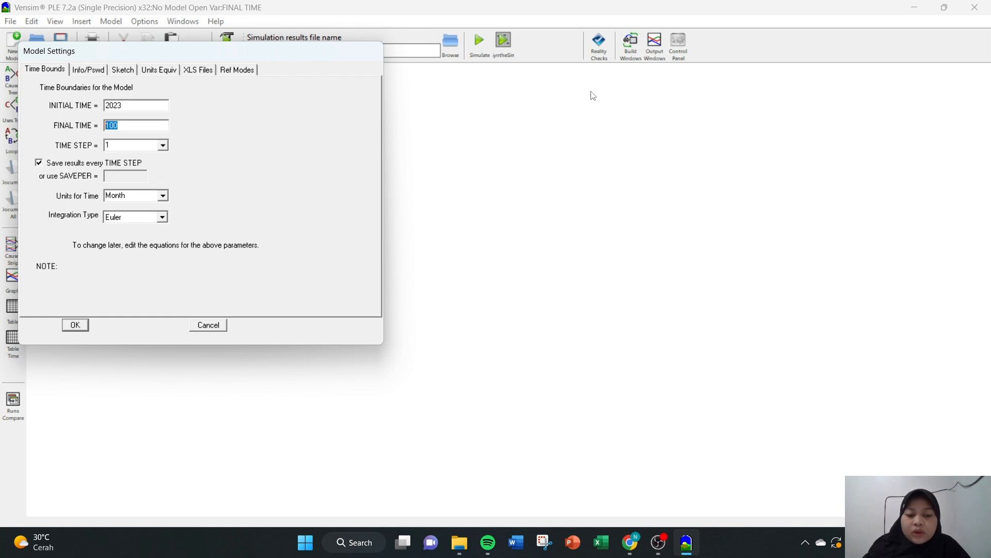
Set the model's final time to 2028 and its time units to Year, and accept the settings.
text(2028)
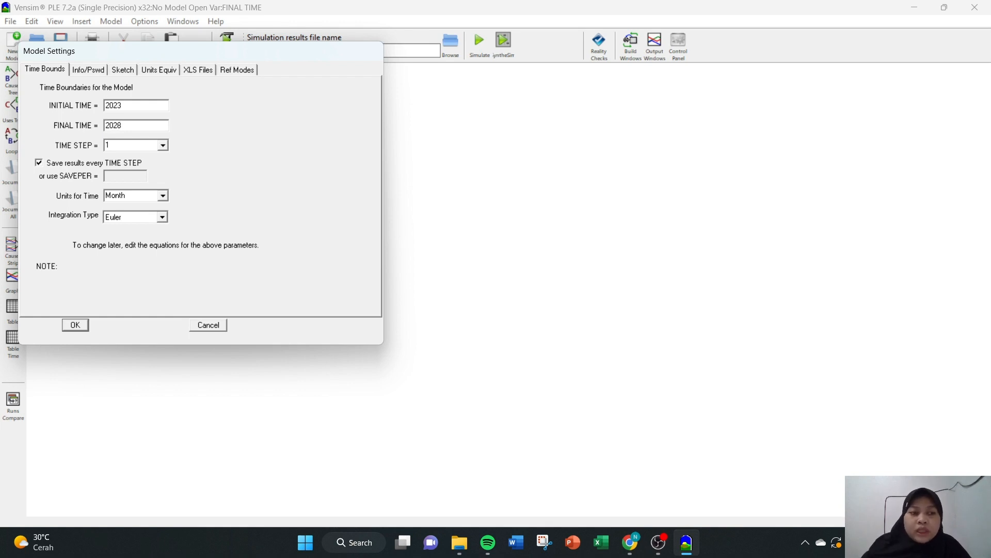
click(162, 196)
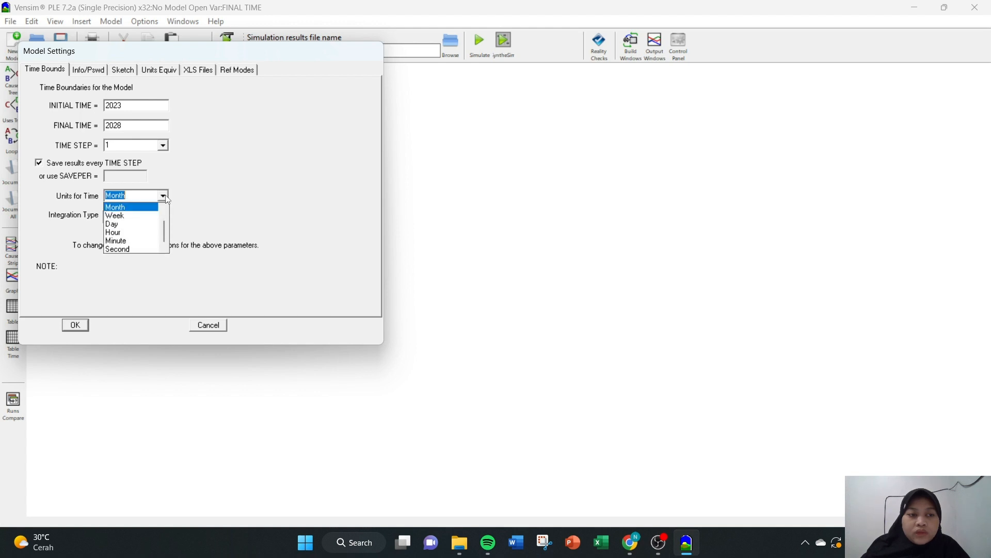
scroll(139, 213, up, 2)
click(138, 209)
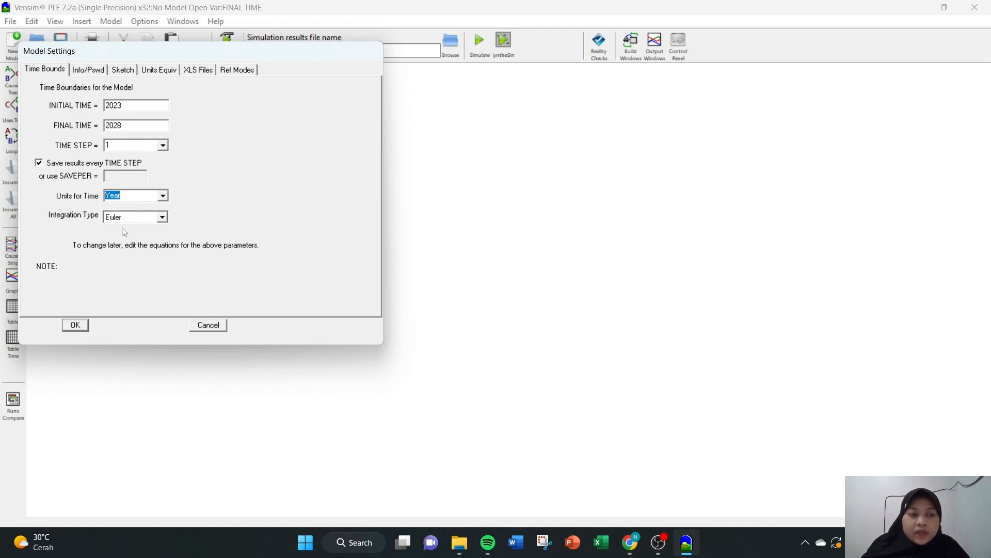
click(75, 324)
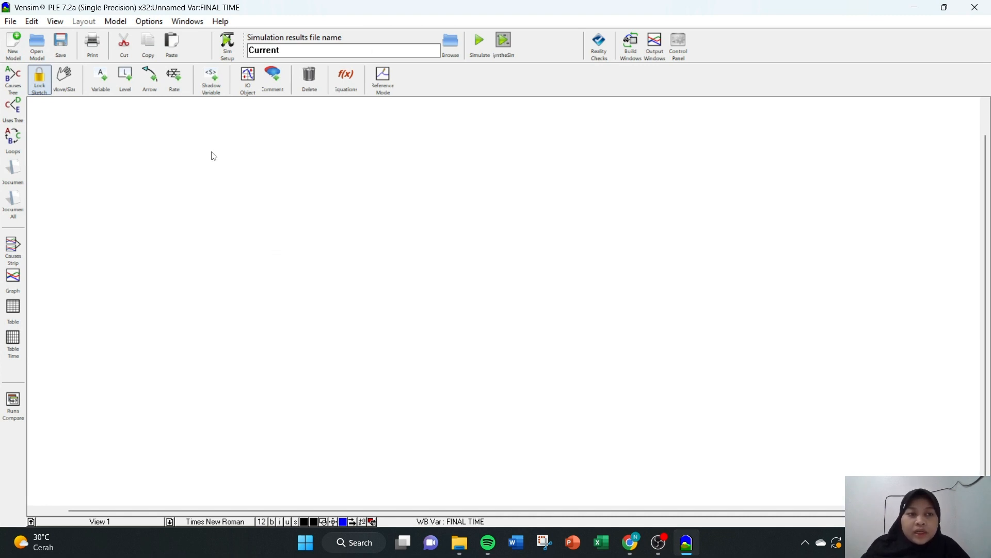
Add a variable named "Ketersedian Bahan Baku Keju" near the middle of the empty sketch.
click(101, 83)
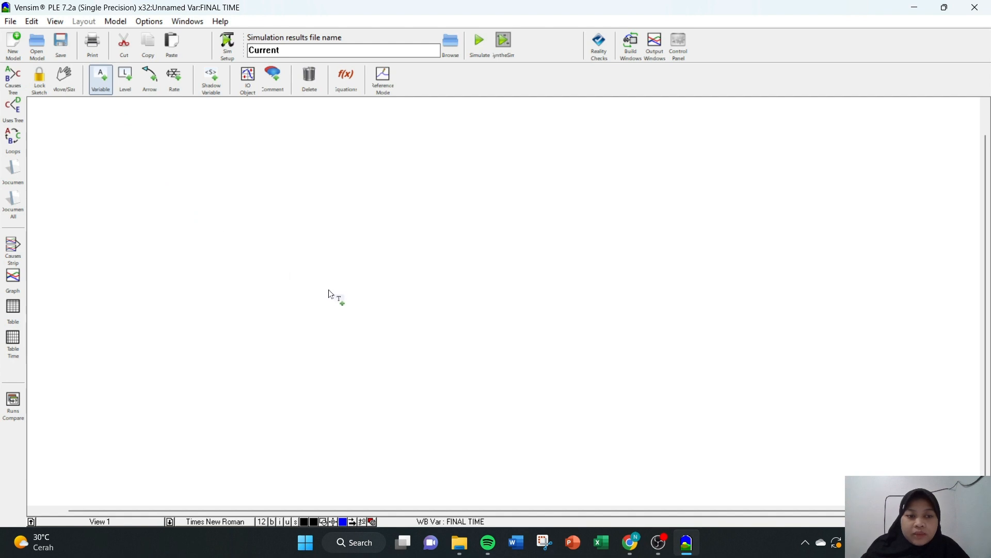
click(346, 292)
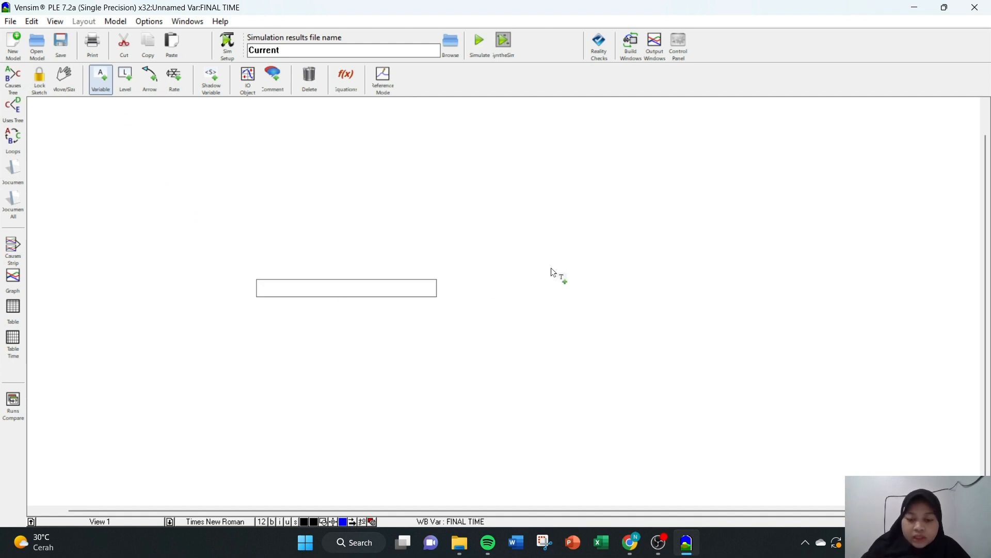
key(Caps_Lock)
text(K)
key(Caps_Lock)
text(eters)
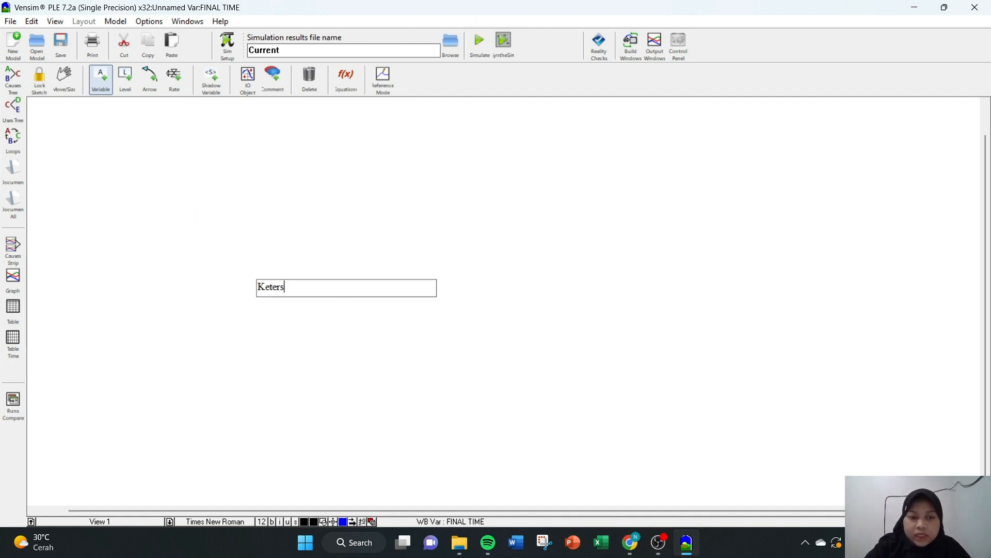
text(edian)
key(Caps_Lock)
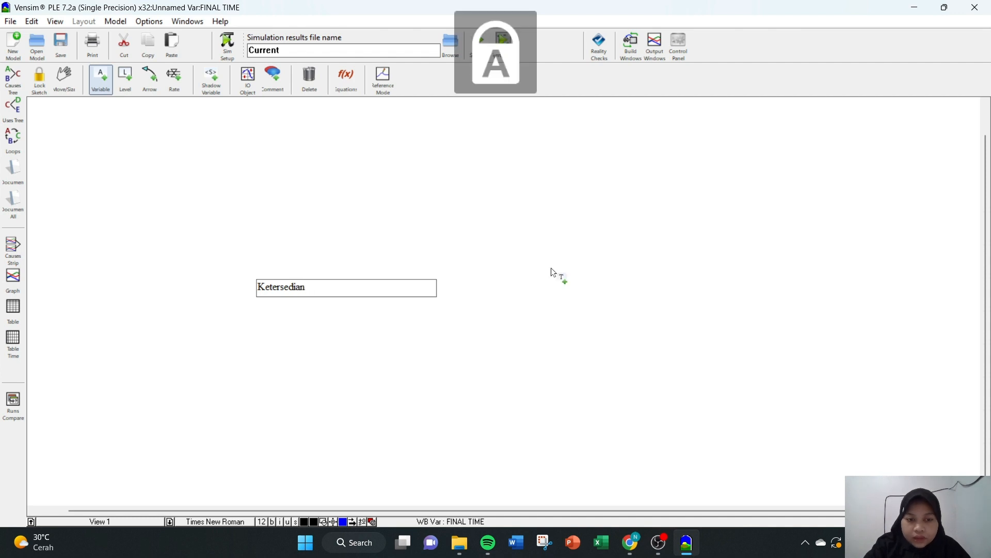
text(B)
key(Caps_Lock)
text(ahan)
key(Caps_Lock)
text(B)
key(Caps_Lock)
text(aky)
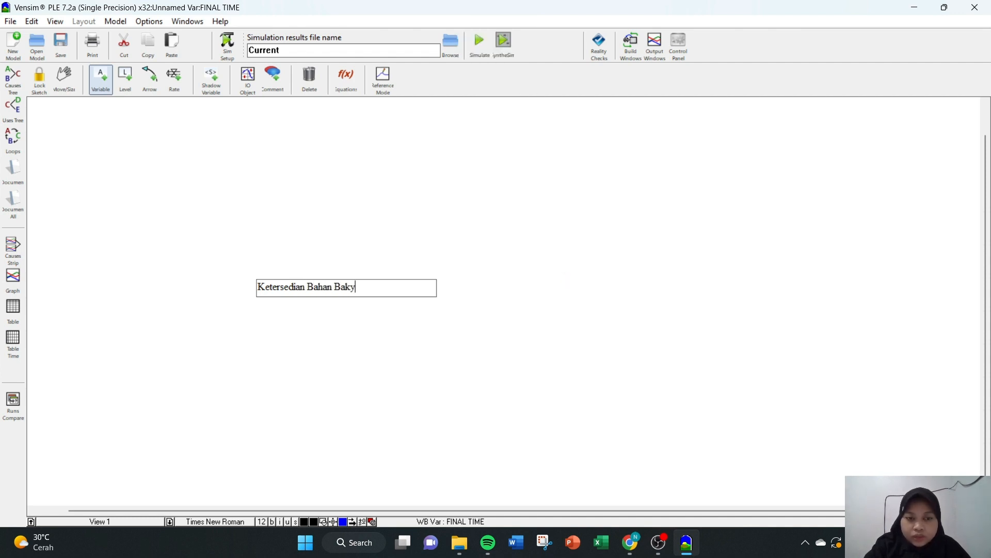
key(BackSpace)
text(u)
key(Caps_Lock)
text(K)
key(Caps_Lock)
text(eju)
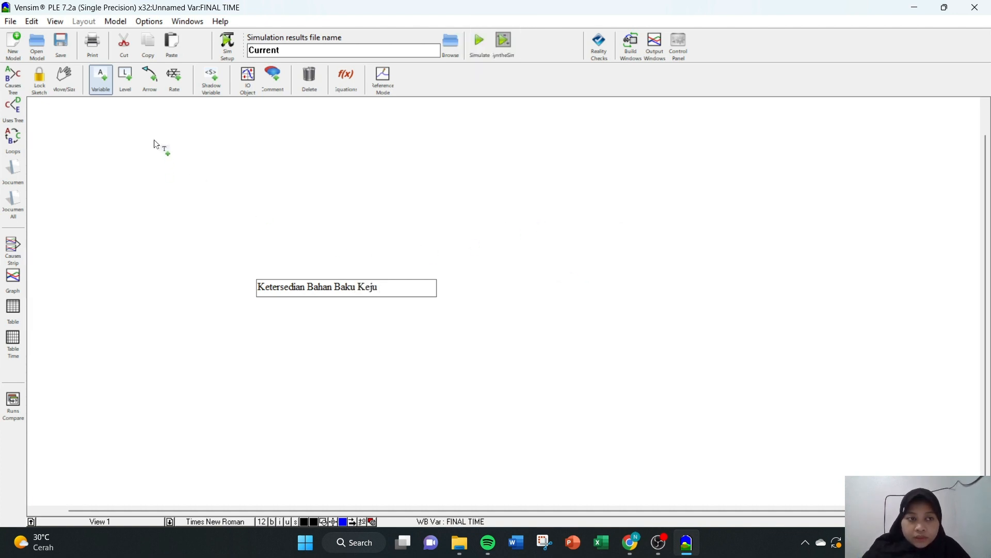
key(Return)
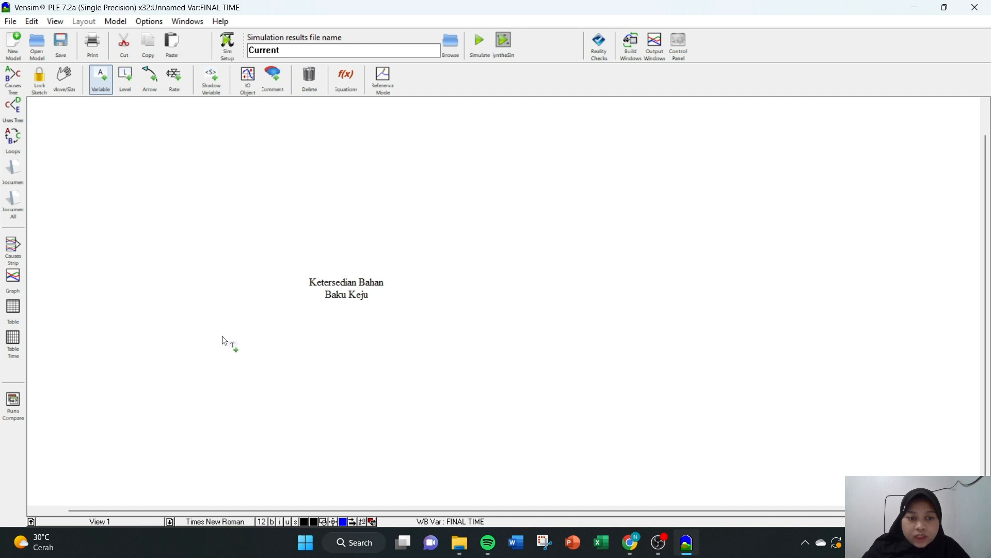
Add a variable named "Jumlah Permintaan" below and to the left of Ketersedian Bahan Baku Keju.
click(226, 327)
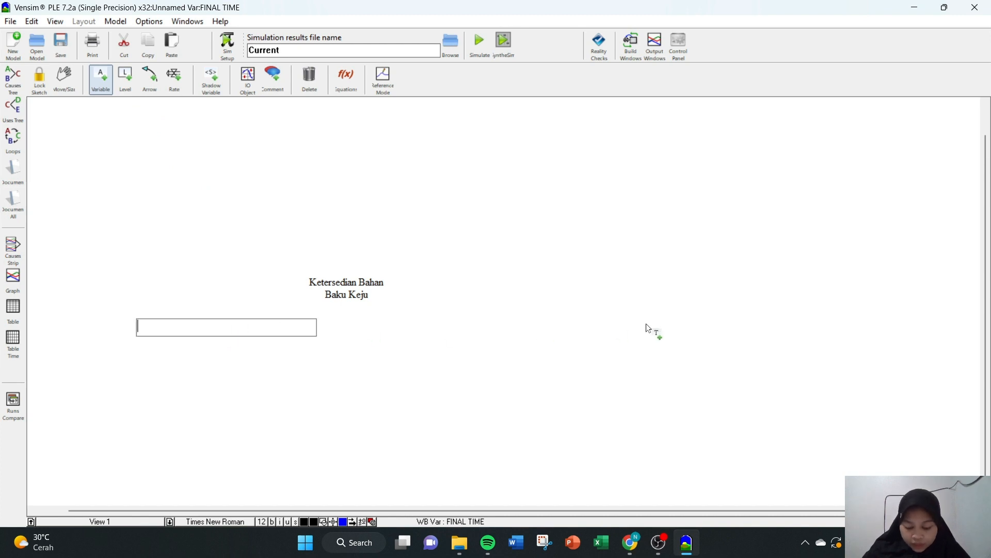
key(Caps_Lock)
text(J)
key(Caps_Lock)
text(umlah)
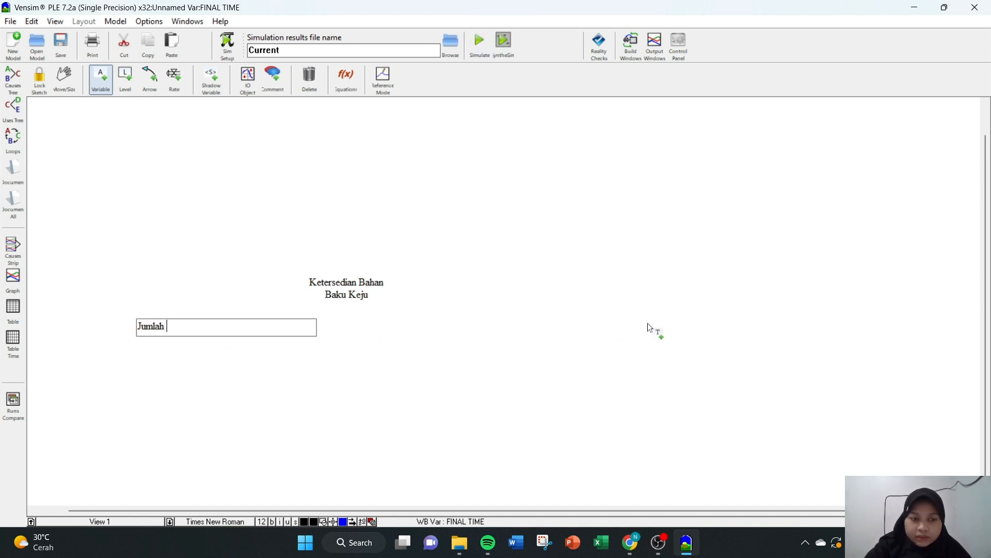
key(Caps_Lock)
text(P)
key(Caps_Lock)
text(ermintaan)
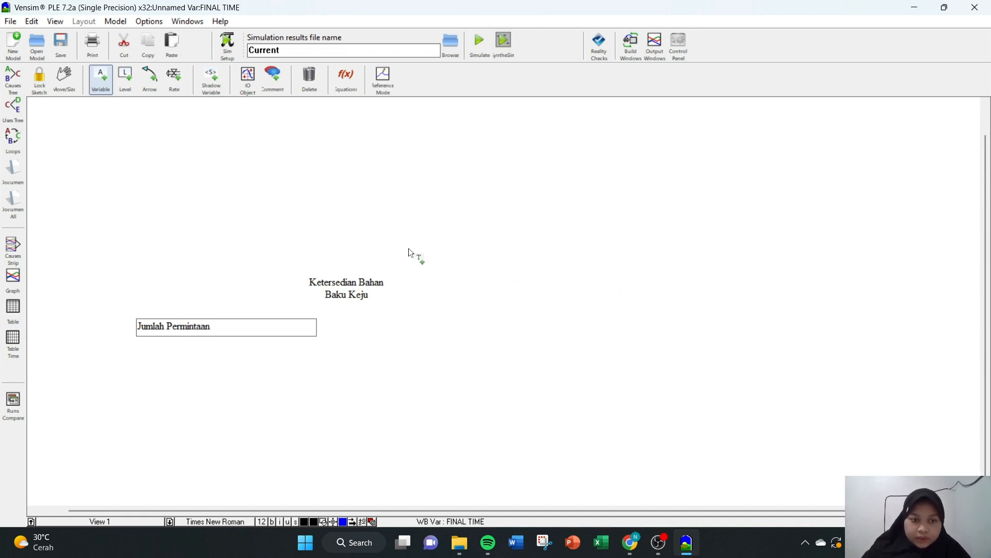
key(Return)
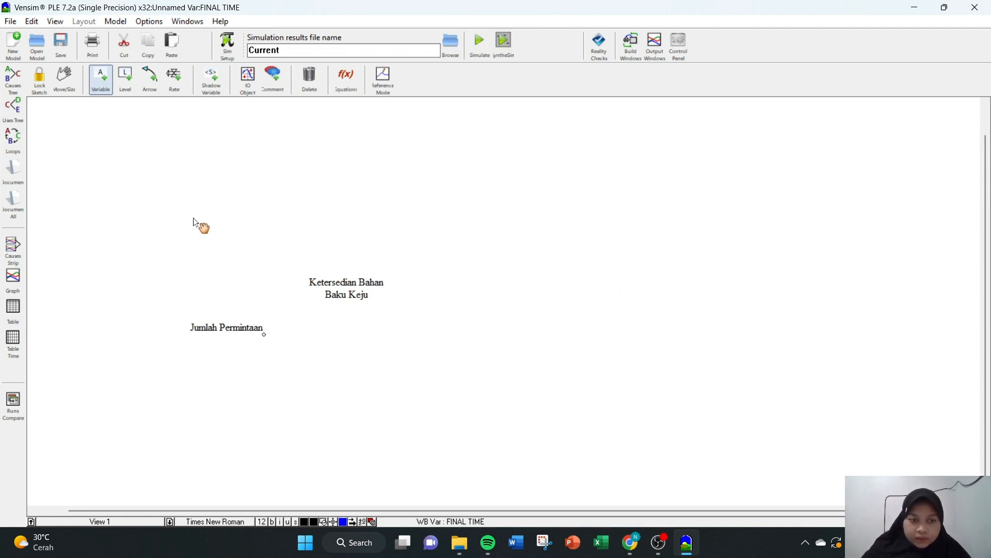
Add a variable named "Produksi Keju" above Jumlah Permintaan in the sketch.
click(193, 217)
key(Caps_Lock)
text(P)
key(Caps_Lock)
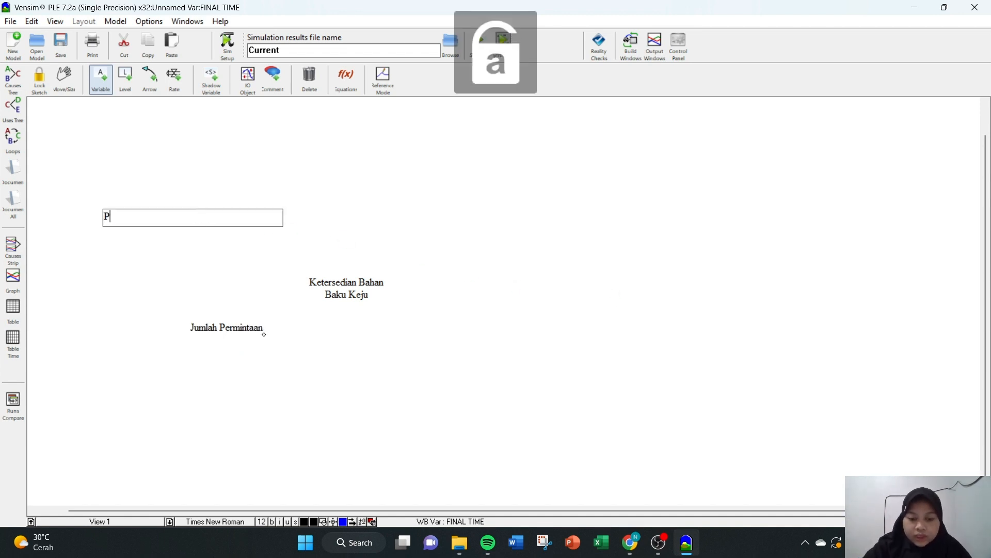
text(roduksi)
key(Caps_Lock)
text(K)
key(Caps_Lock)
text(e)
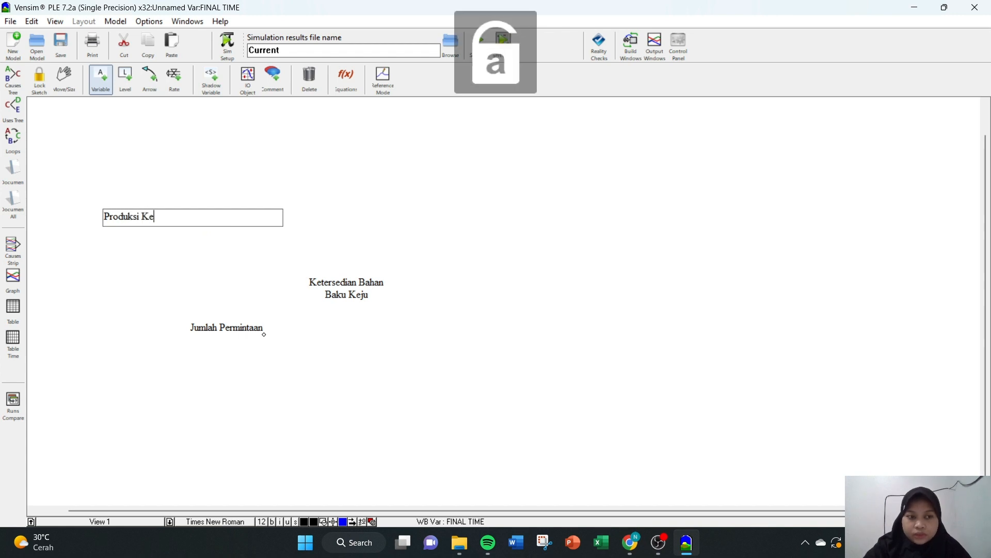
text(ju)
Add a variable named "Produk Gagal" above and to the right of Ketersedian Bahan Baku Keju.
click(515, 228)
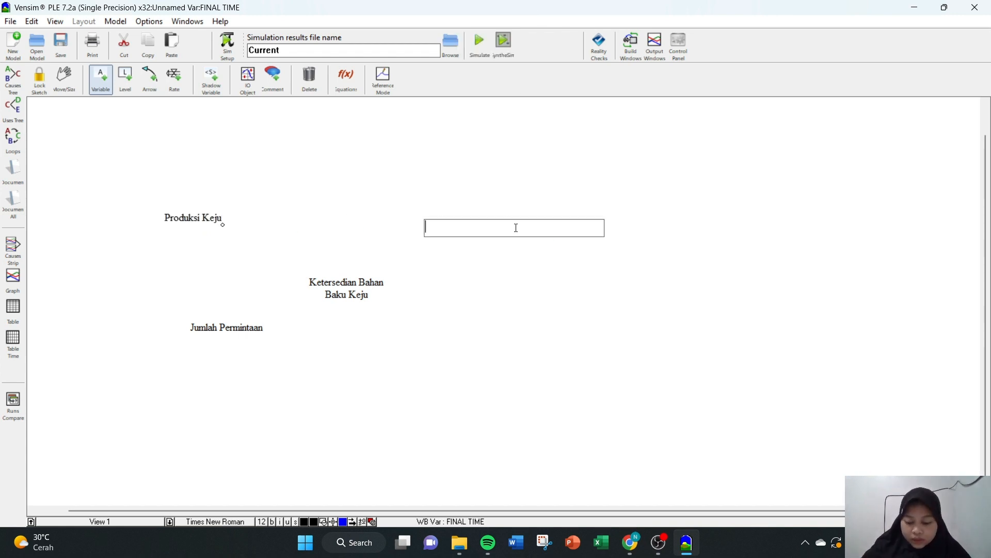
key(Caps_Lock)
text(P)
key(Caps_Lock)
text(roduk)
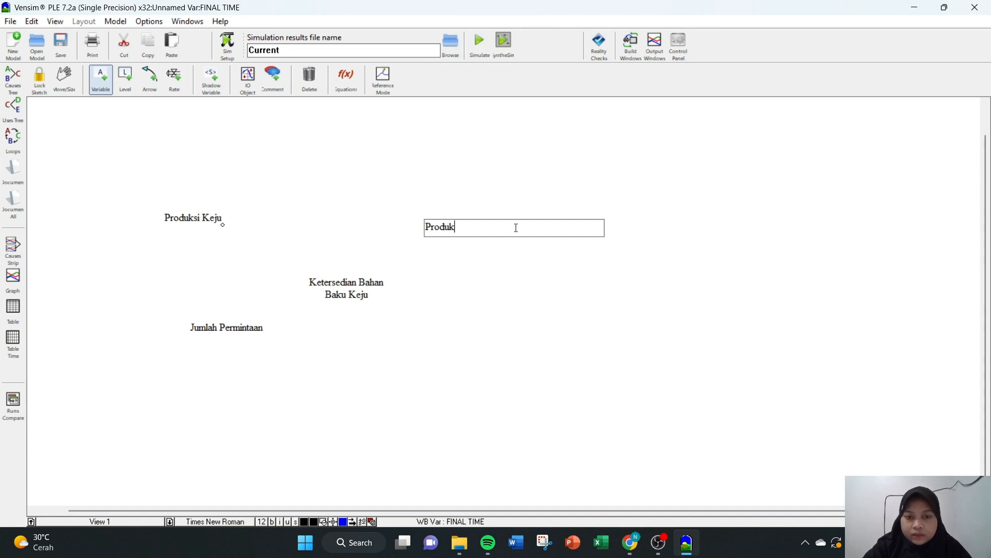
key(Caps_Lock)
text(G)
key(Caps_Lock)
text(agal)
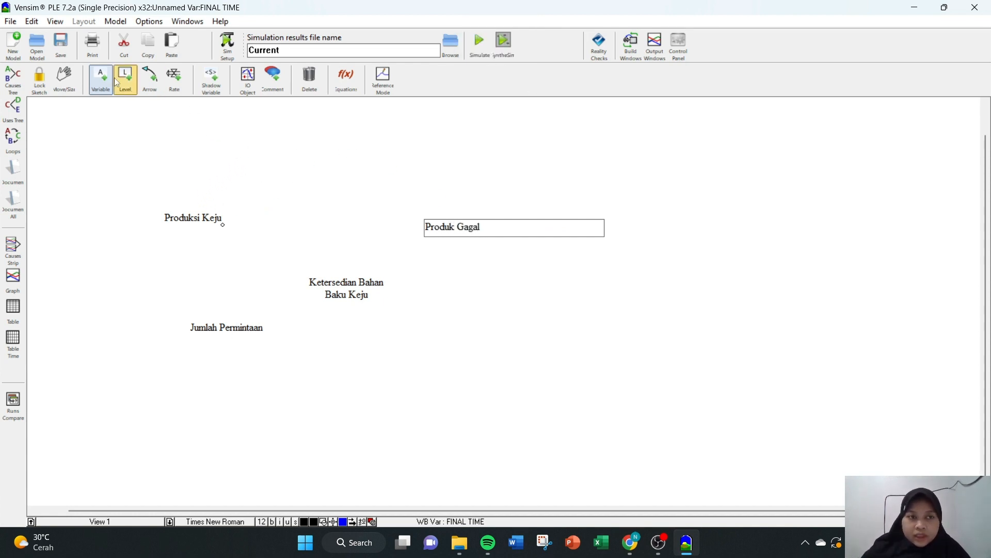
Add a variable named "Penggunaan Teknologi Modern" above and to the left of Produksi Keju.
click(137, 170)
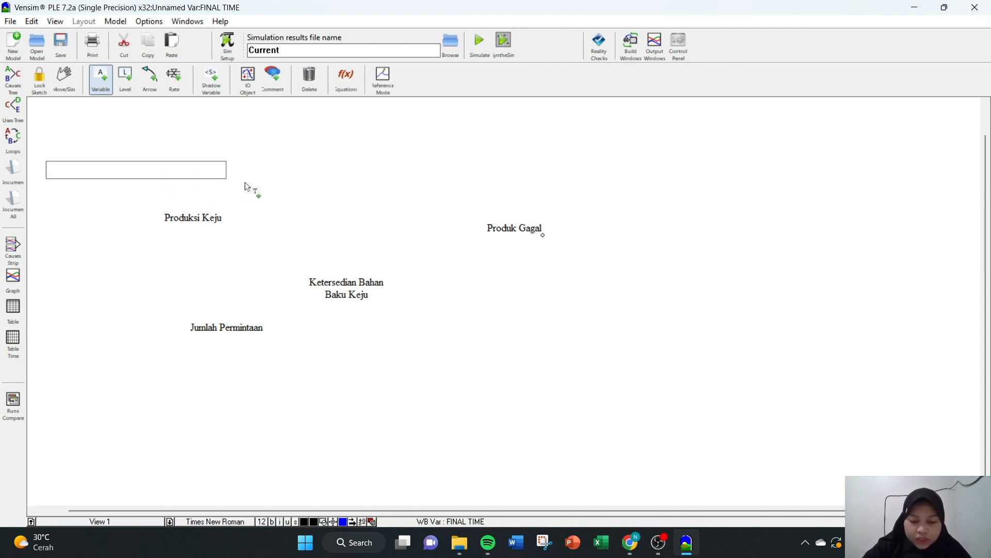
key(Caps_Lock)
text(P)
key(Caps_Lock)
text(engg)
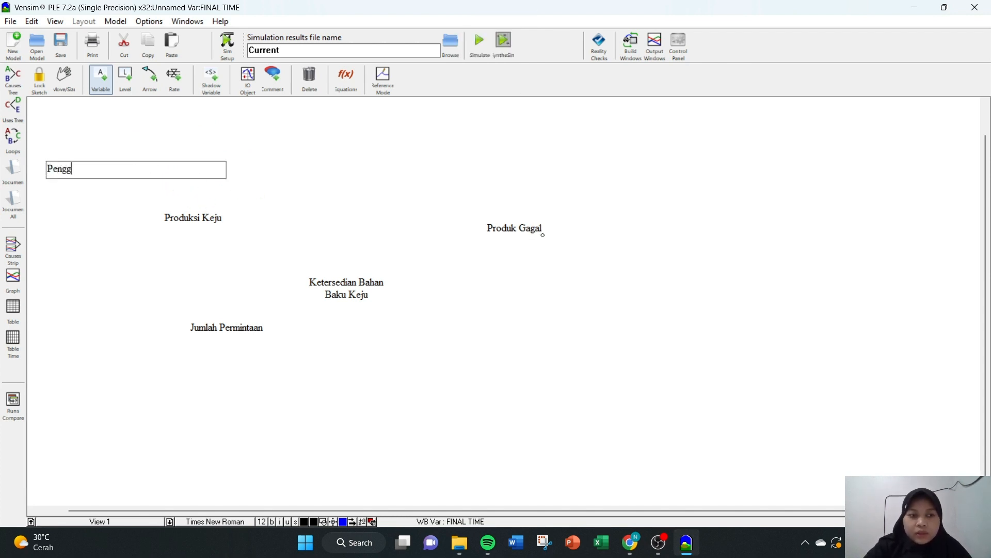
text(unaan)
key(Caps_Lock)
text(T)
key(Caps_Lock)
text(ek)
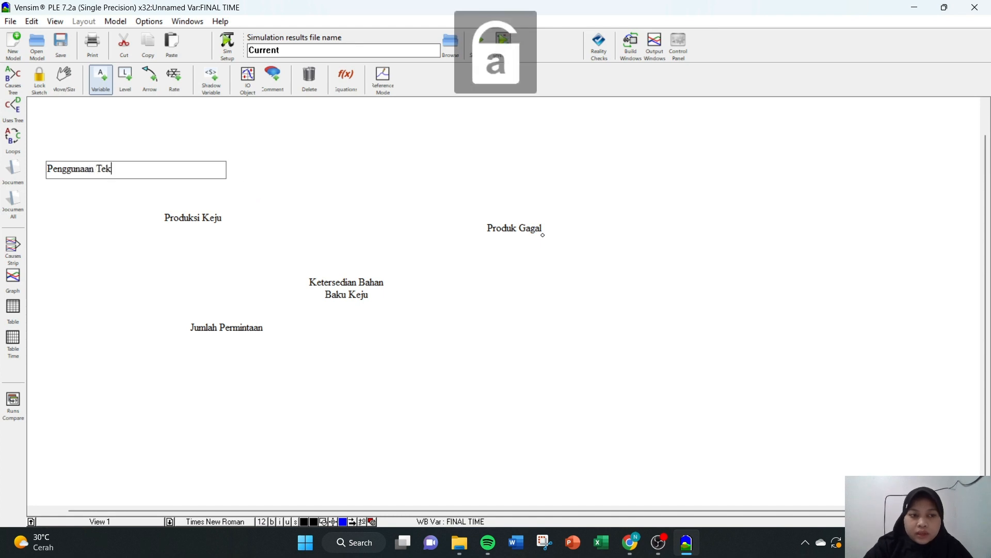
text(nologi)
key(Caps_Lock)
text(M)
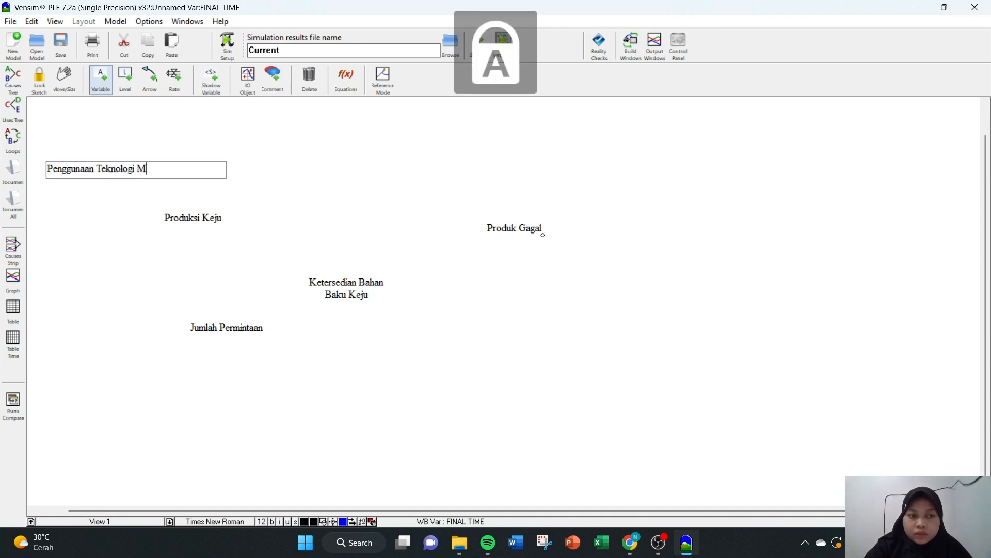
key(Caps_Lock)
text(odern)
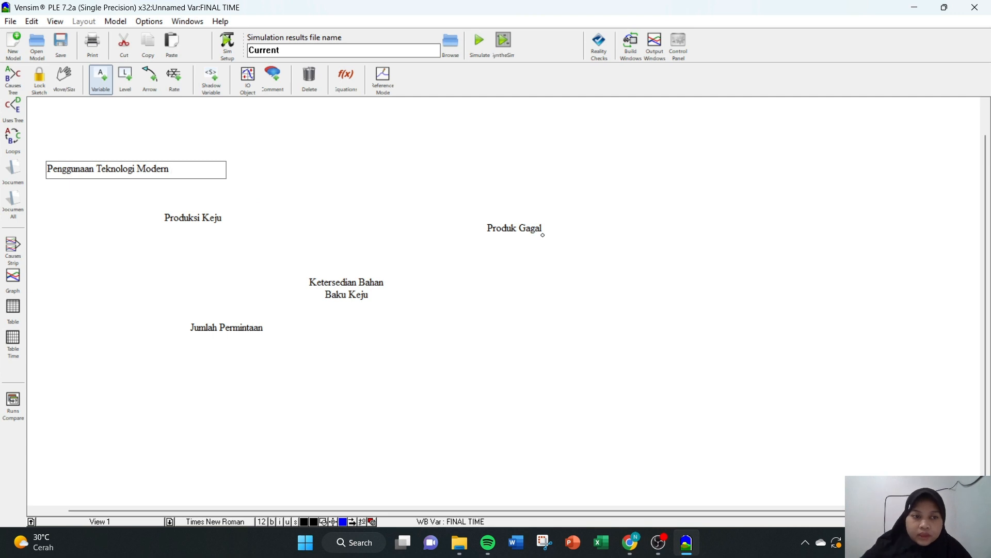
Add a variable named "Kualitas Bahan Baku Susu Segar" below Penggunaan Teknologi Modern, left of Produksi Keju.
click(101, 234)
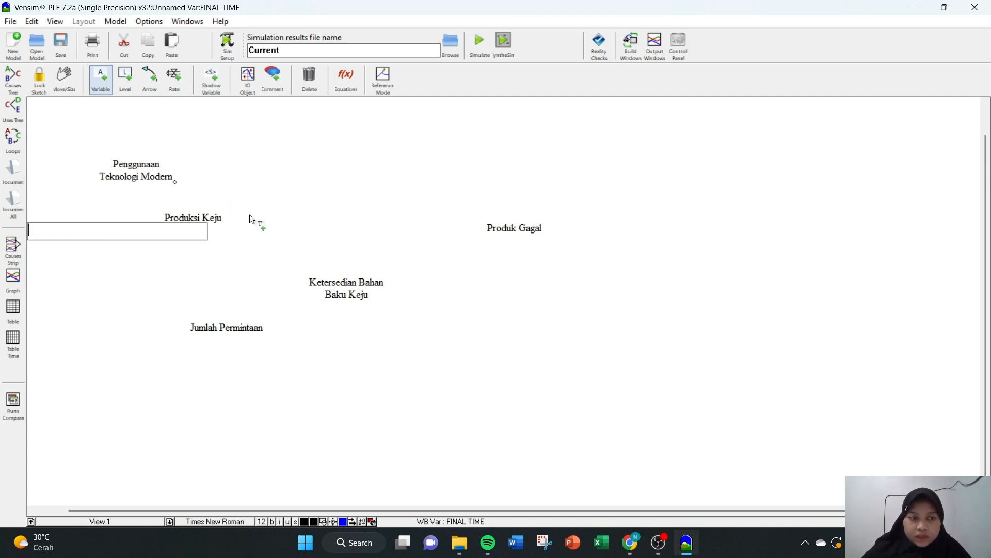
key(Caps_Lock)
text(K)
key(Caps_Lock)
text(ua)
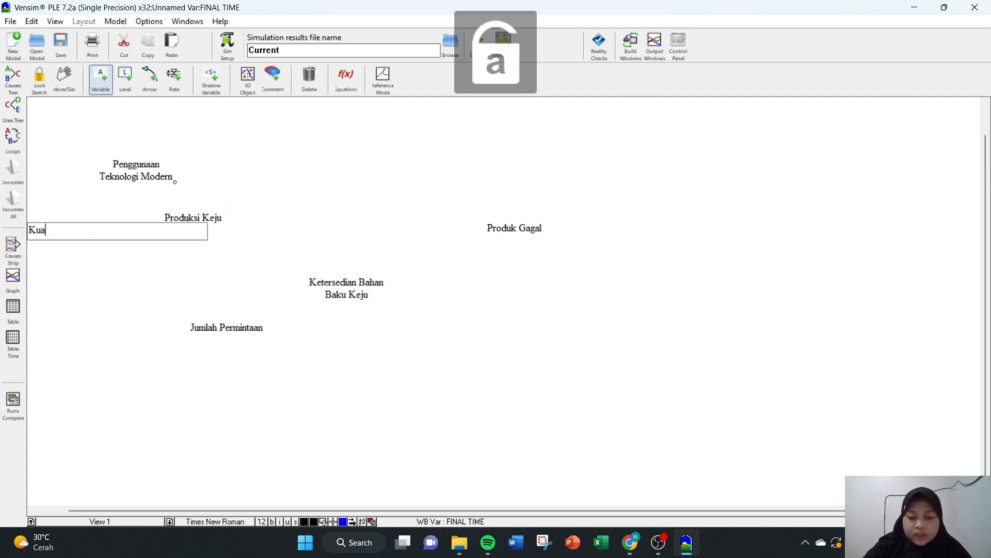
text(litas)
key(Caps_Lock)
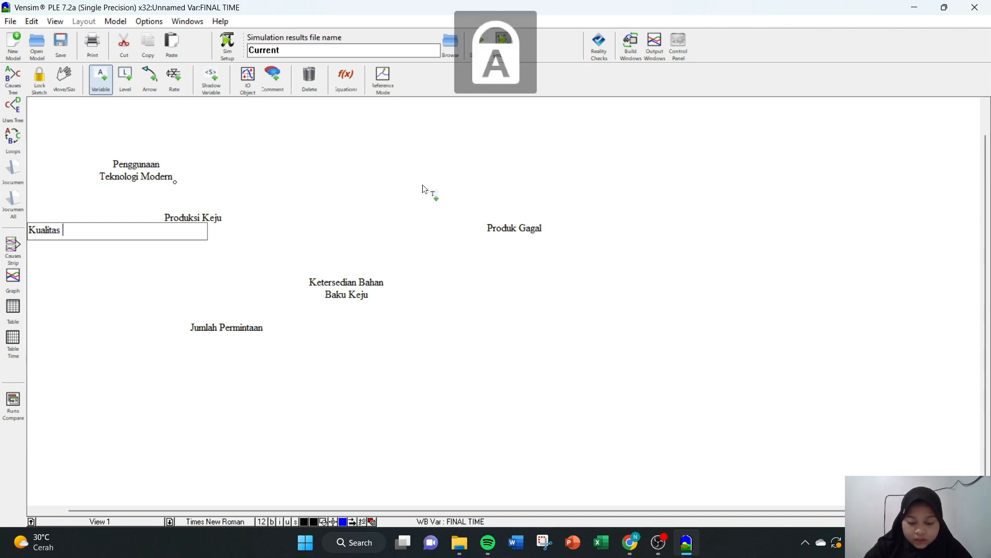
text(B)
key(Caps_Lock)
text(ahan)
key(Caps_Lock)
text(B)
key(Caps_Lock)
text(aku)
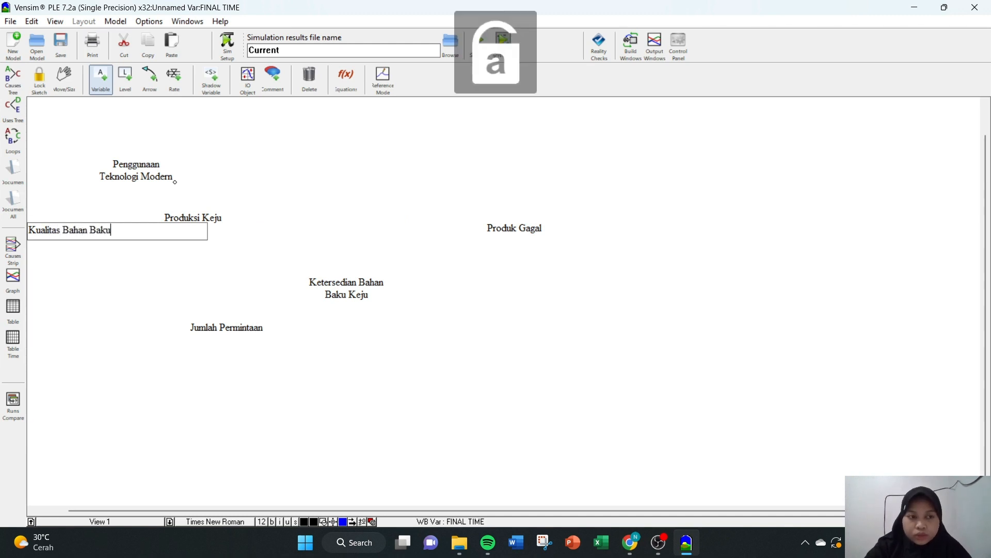
key(Caps_Lock)
text(S)
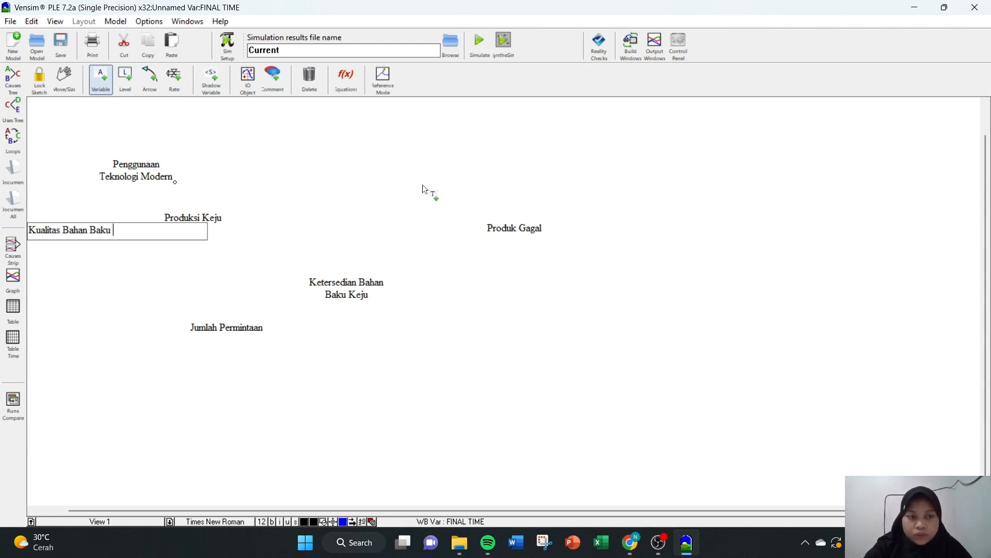
key(Caps_Lock)
text(usu)
key(Caps_Lock)
text(S)
key(Caps_Lock)
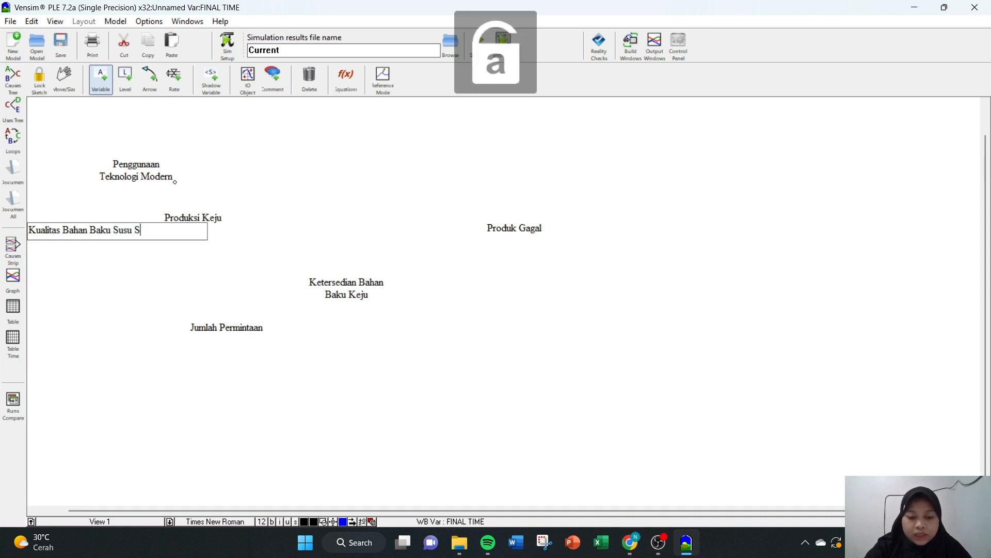
text(egar)
key(Return)
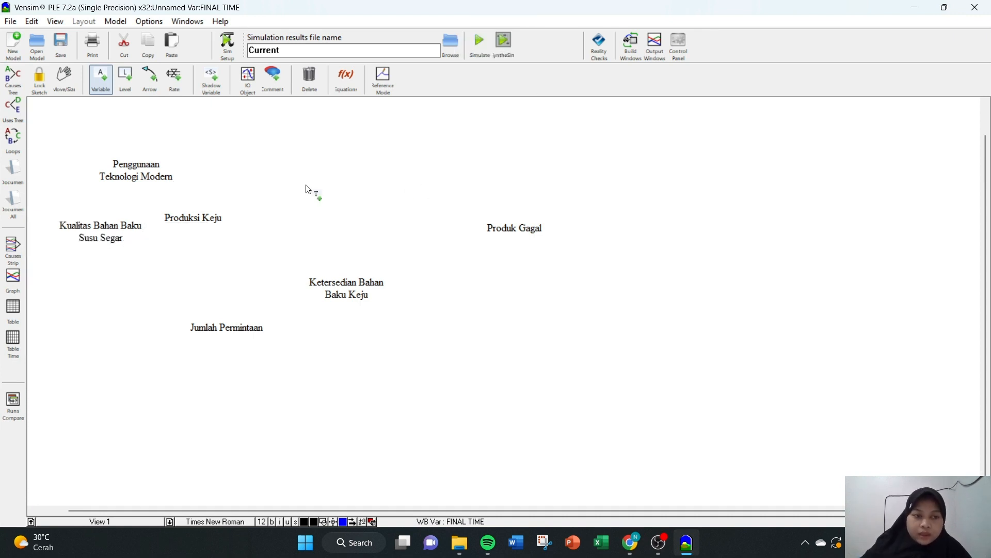
Add a variable named "Peningkatan Kinerja Pekerja" below Kualitas Bahan Baku Susu Segar in the sketch.
click(125, 274)
key(Caps_Lock)
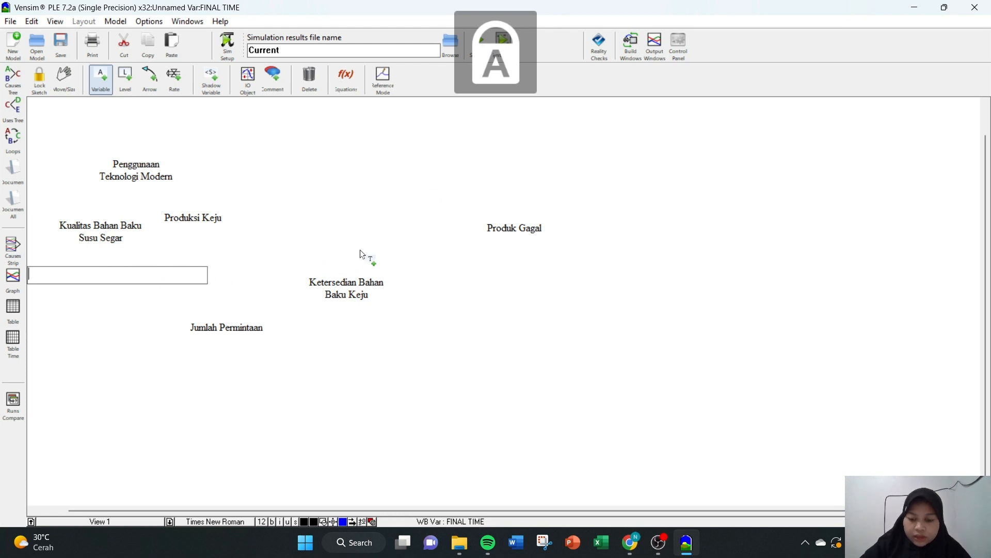
text(P)
key(Caps_Lock)
text(eningkat)
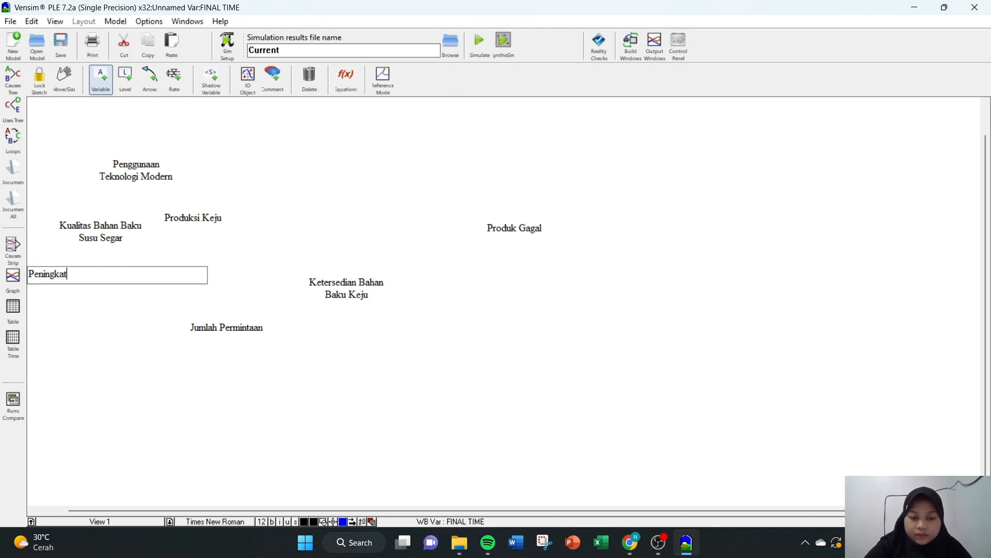
text(an)
key(Caps_Lock)
text(K)
key(Caps_Lock)
text(inerj)
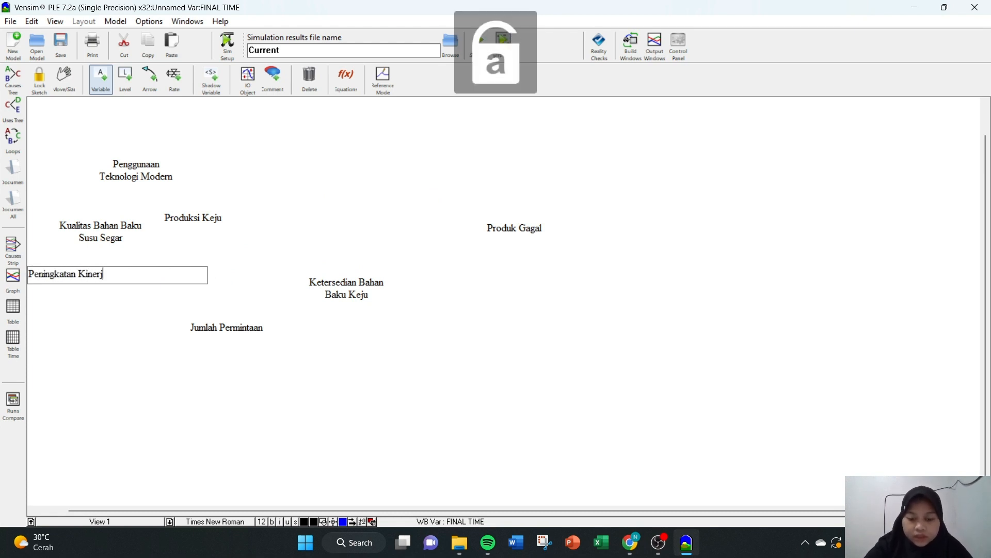
text(a)
key(Caps_Lock)
text(P)
key(Caps_Lock)
text(ekerj)
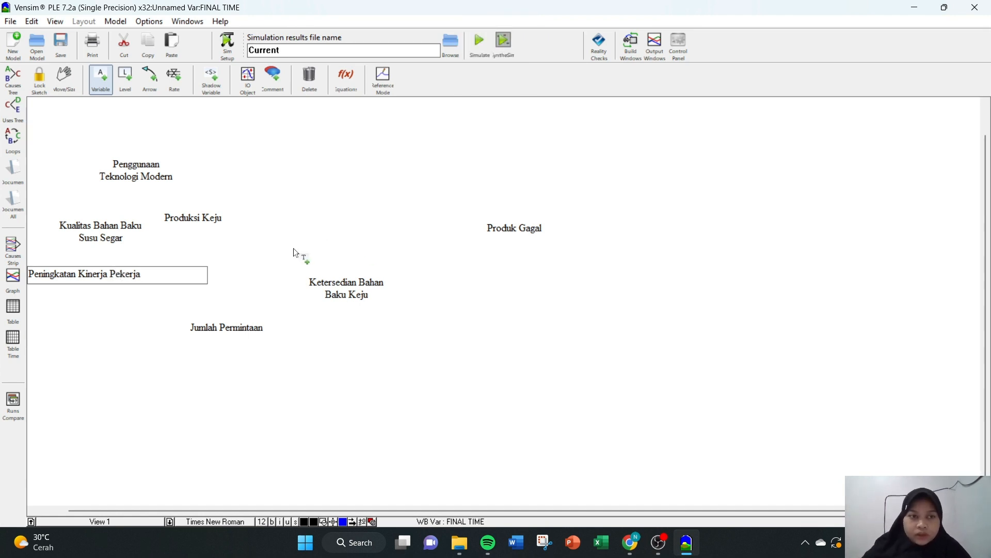
text(a)
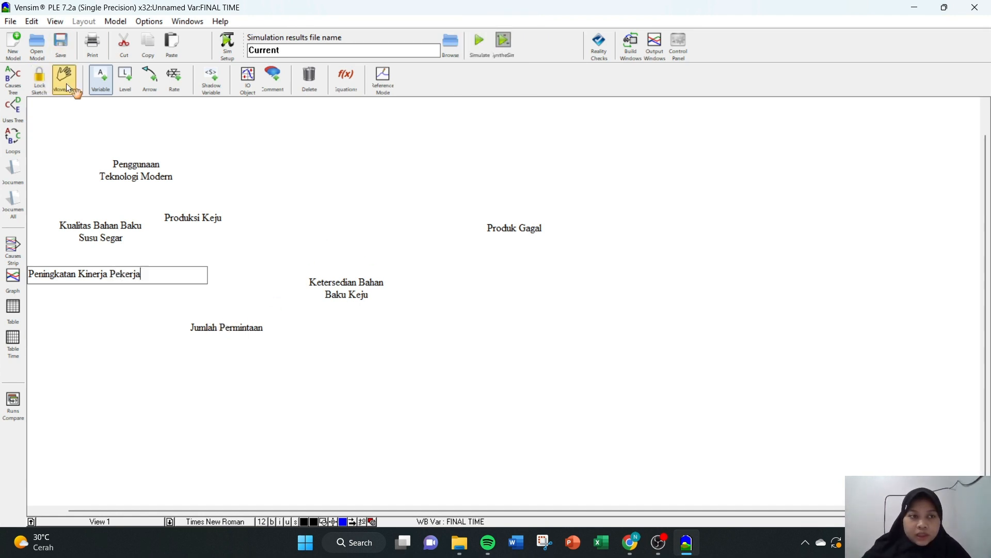
Move Jumlah Permintaan lower in the sketch and add a variable named "Presentase Peningkatan" above and to the left of it.
click(65, 82)
drag(232, 329, 234, 374)
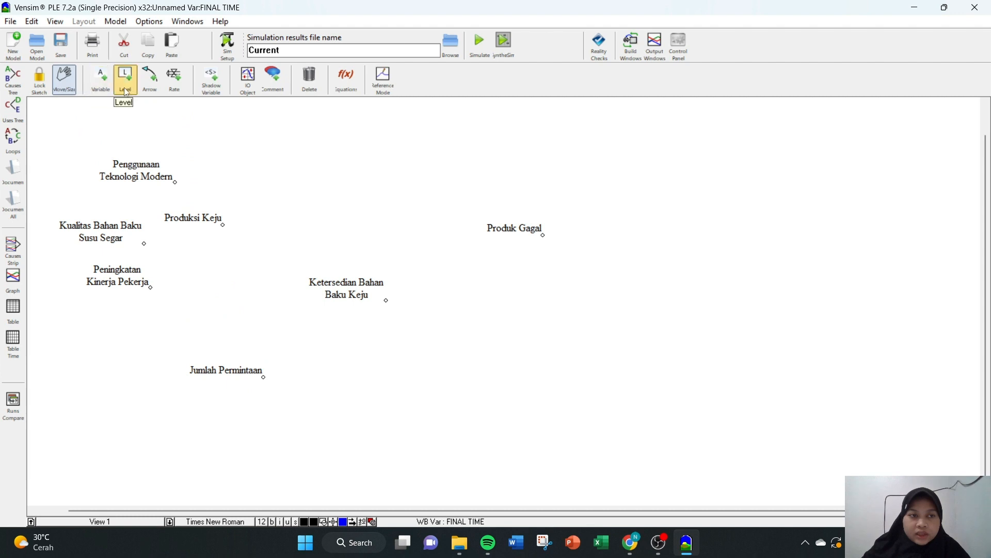
click(101, 80)
click(127, 351)
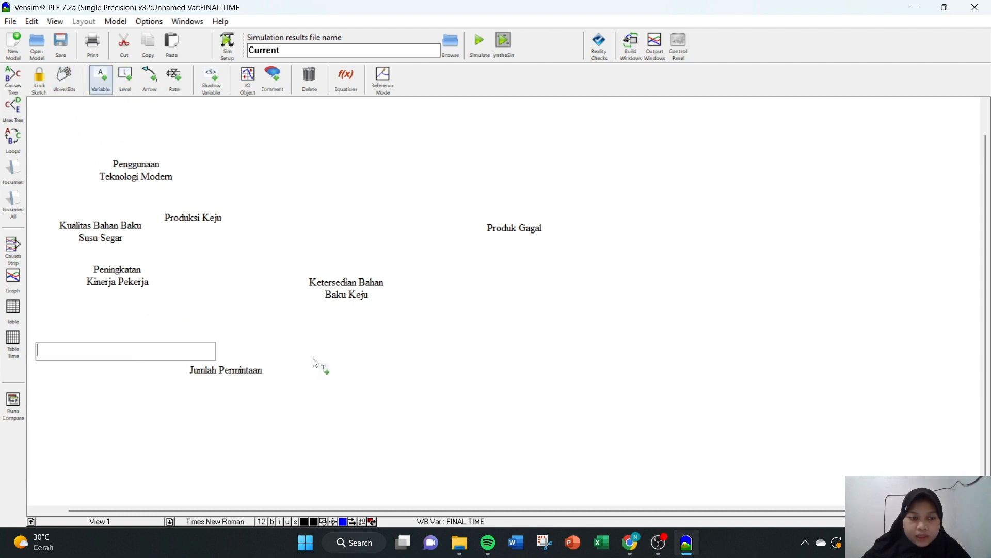
key(Caps_Lock)
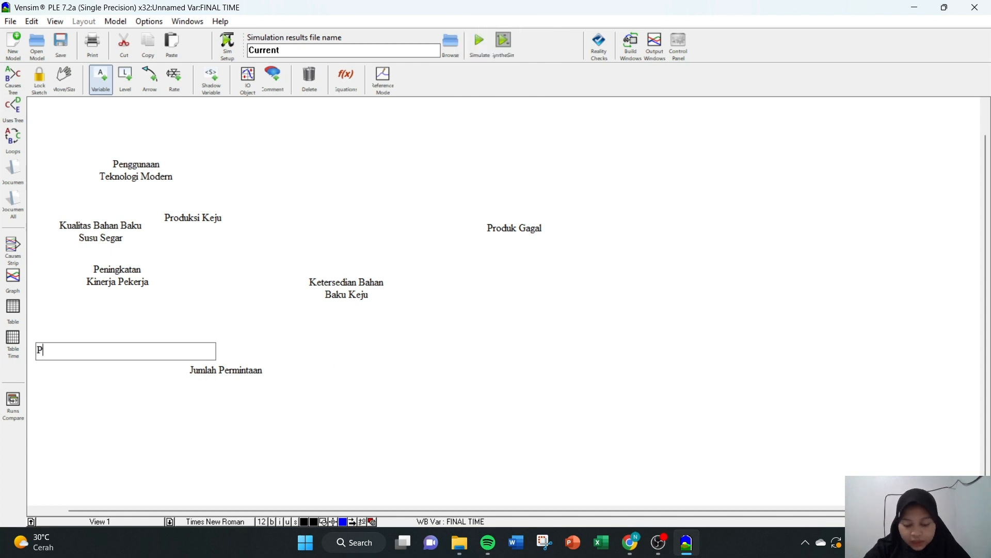
key(Caps_Lock)
text(ent)
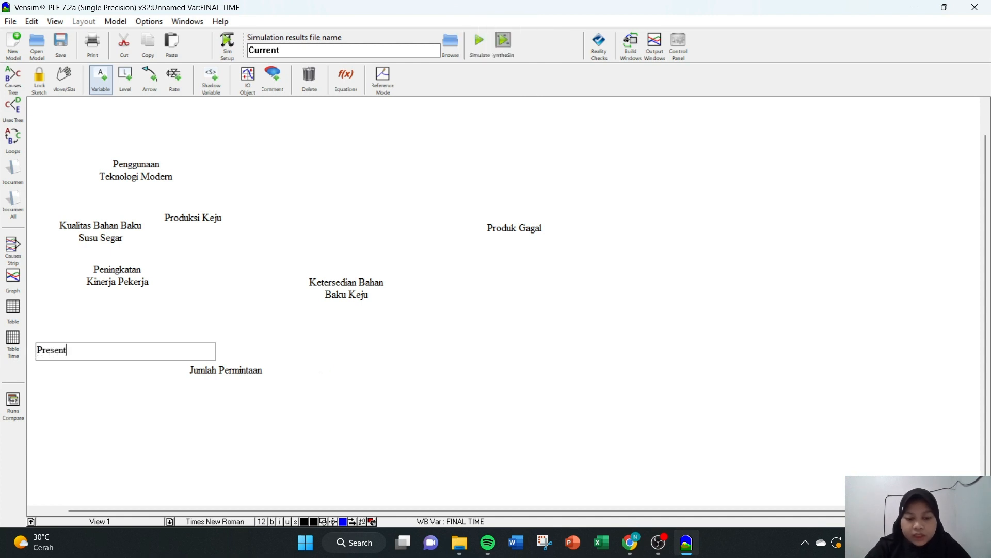
text(ase)
key(Caps_Lock)
text(P)
key(Caps_Lock)
text(eni)
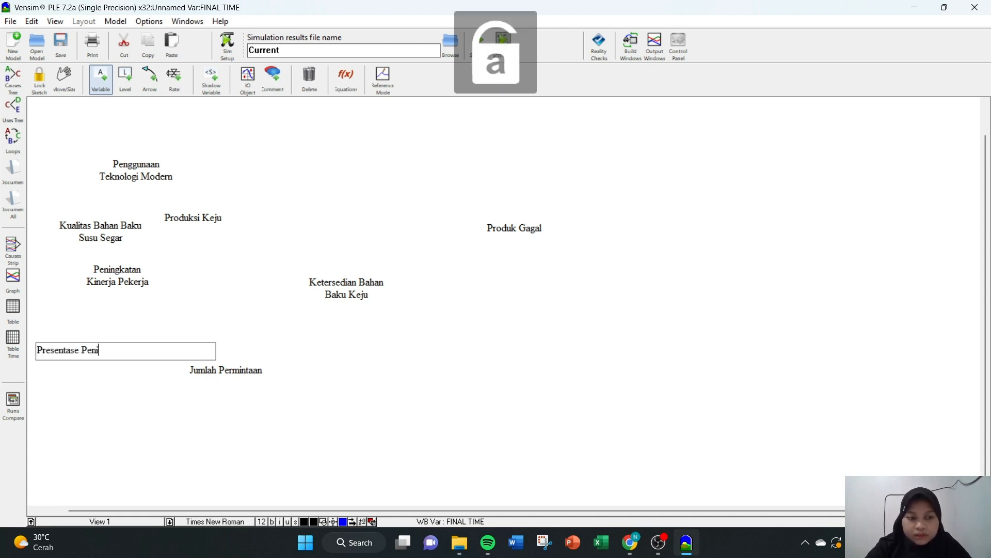
text(ngkatan)
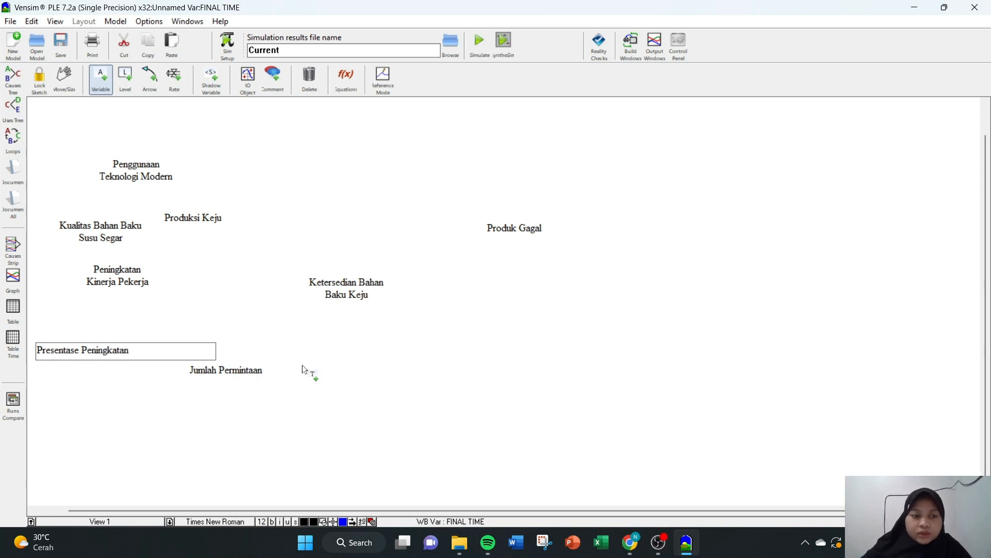
Add a variable named "Presentase Penurunan" below Presentase Peningkatan.
click(117, 402)
key(Caps_Lock)
text(P)
key(Caps_Lock)
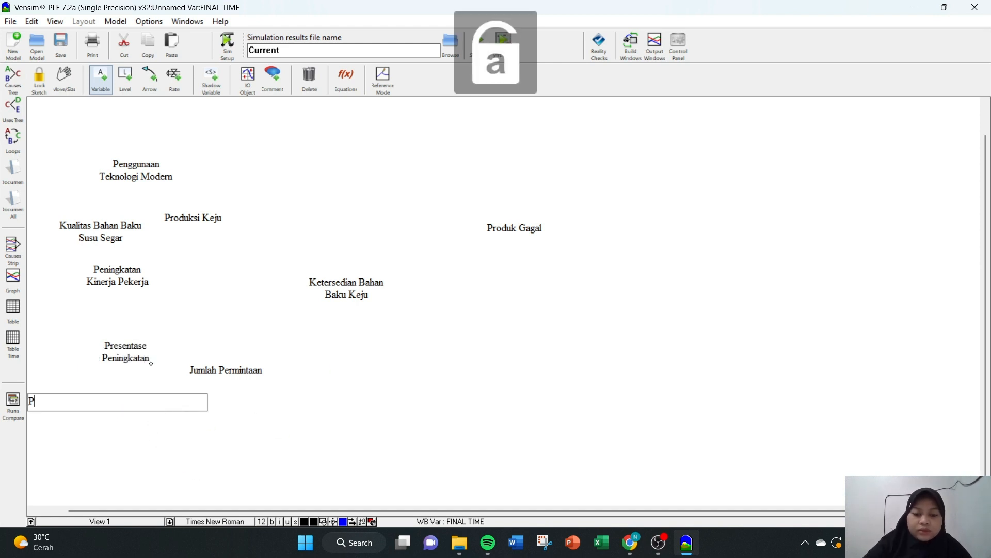
text(resentase)
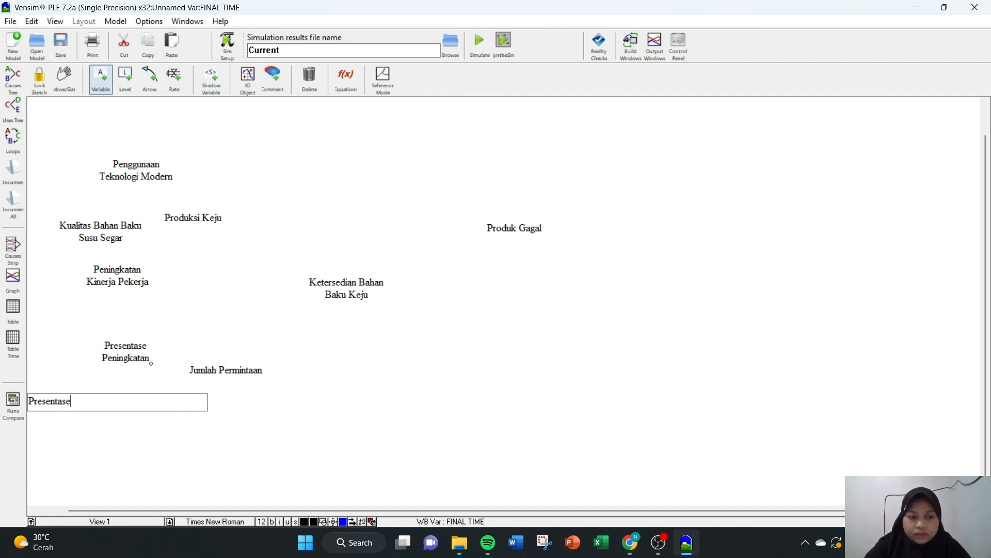
key(Caps_Lock)
text(P)
key(Caps_Lock)
text(enurunan)
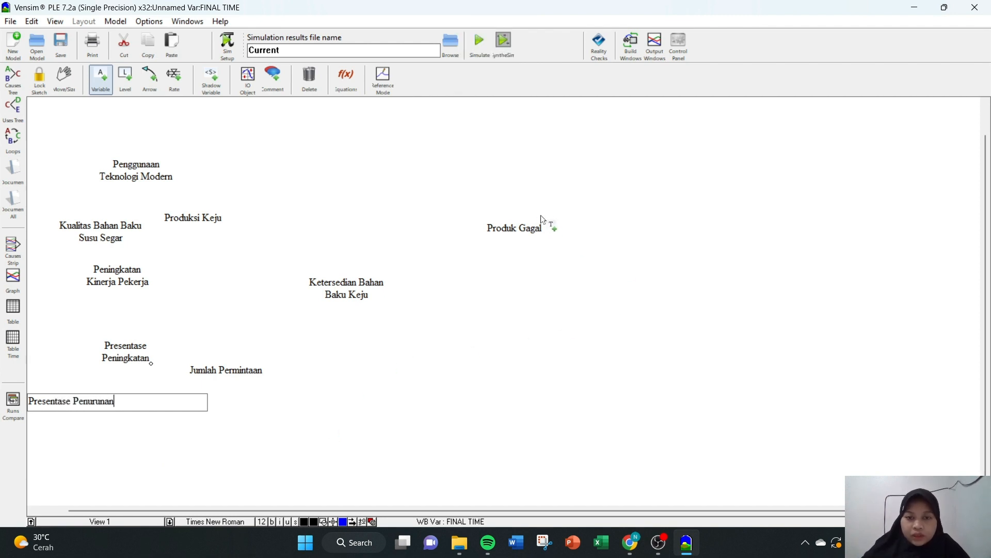
Add a variable named "Suhu Terlalu Rendah" above and to the right of Produk Gagal.
click(591, 194)
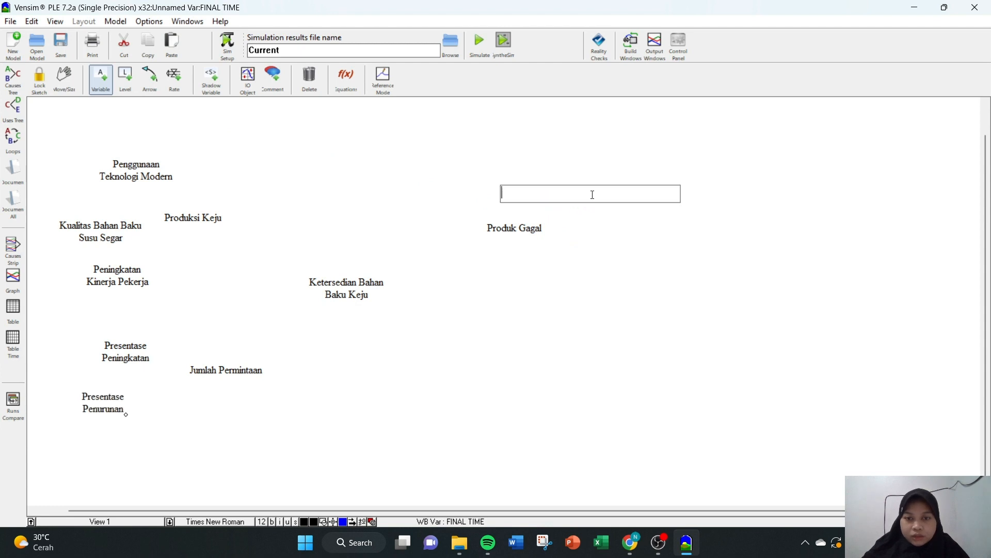
key(Caps_Lock)
text(S)
key(Caps_Lock)
text(h)
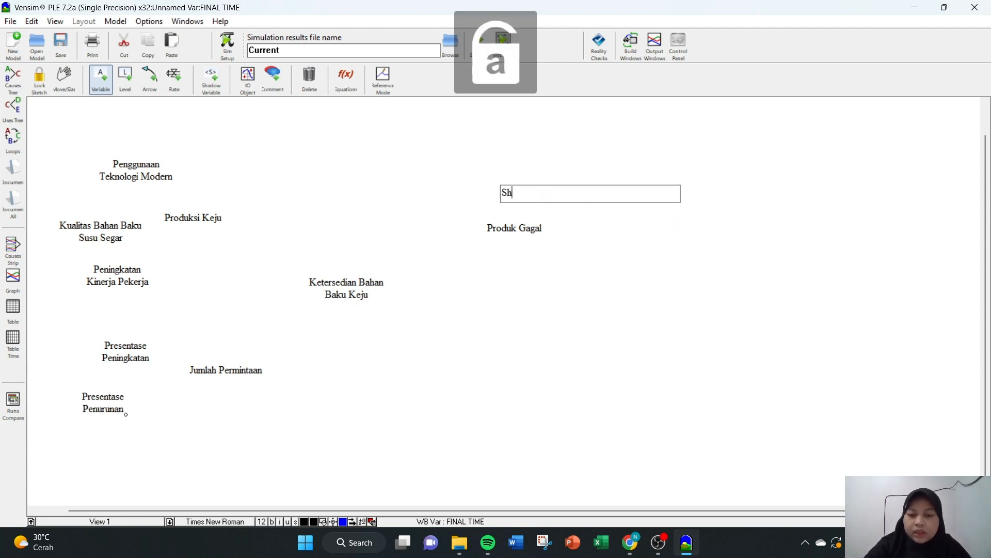
text(u)
key(BackSpace)
key(BackSpace)
text(uhu)
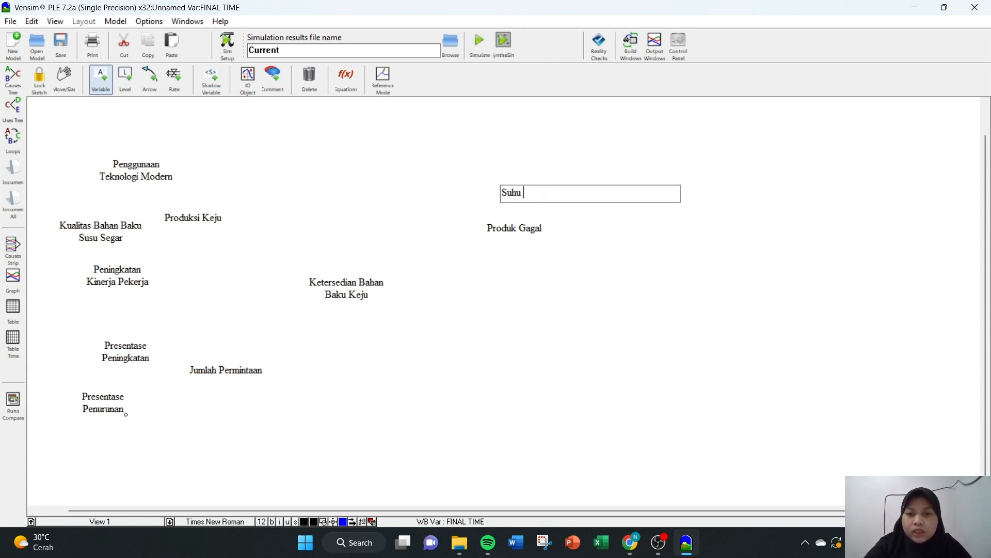
key(Caps_Lock)
key(Caps_Lock)
text(hu)
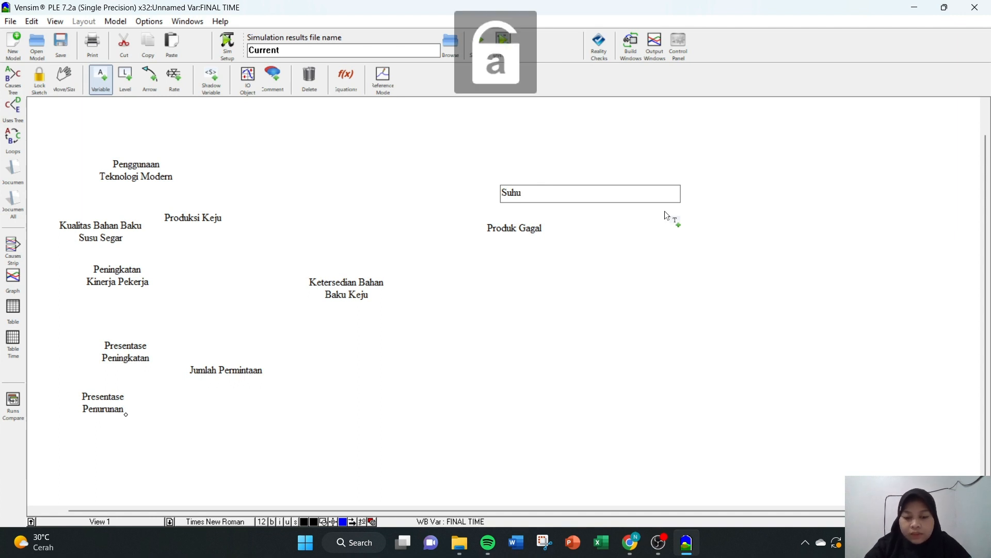
text( t)
key(Caps_Lock)
text(EMP)
key(BackSpace)
key(BackSpace)
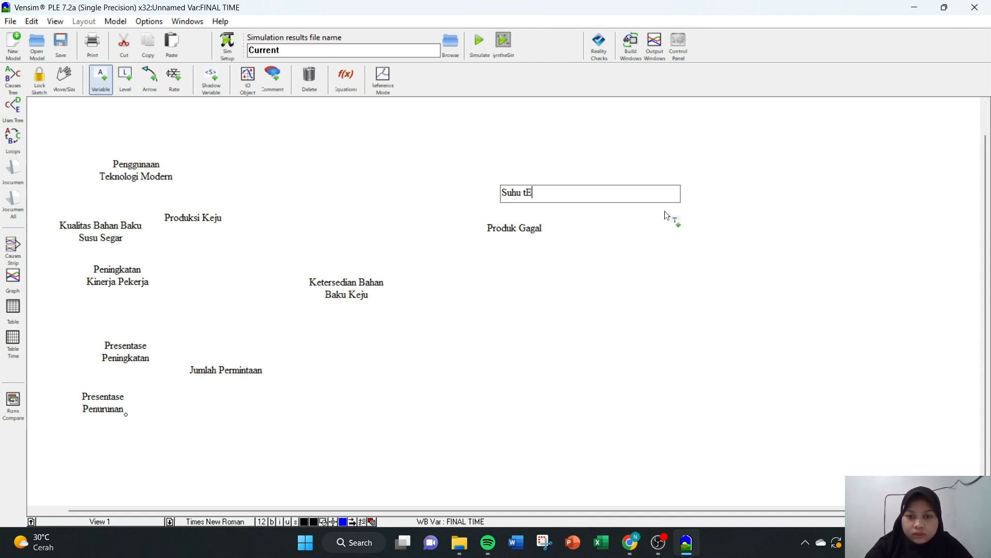
key(BackSpace)
key(BackSpace)
text(T)
key(Caps_Lock)
text(erl)
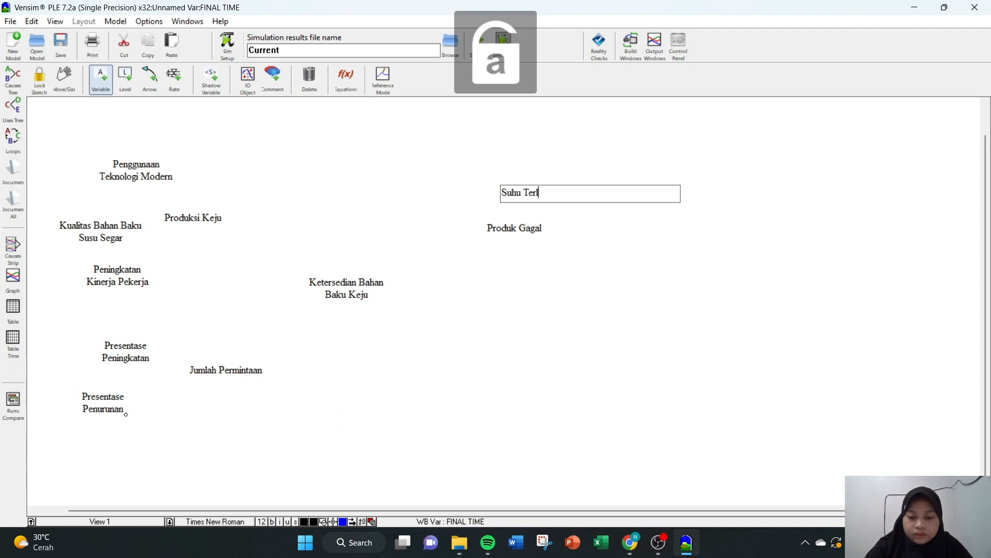
text(alu)
key(Caps_Lock)
text(R)
key(Caps_Lock)
text(endah)
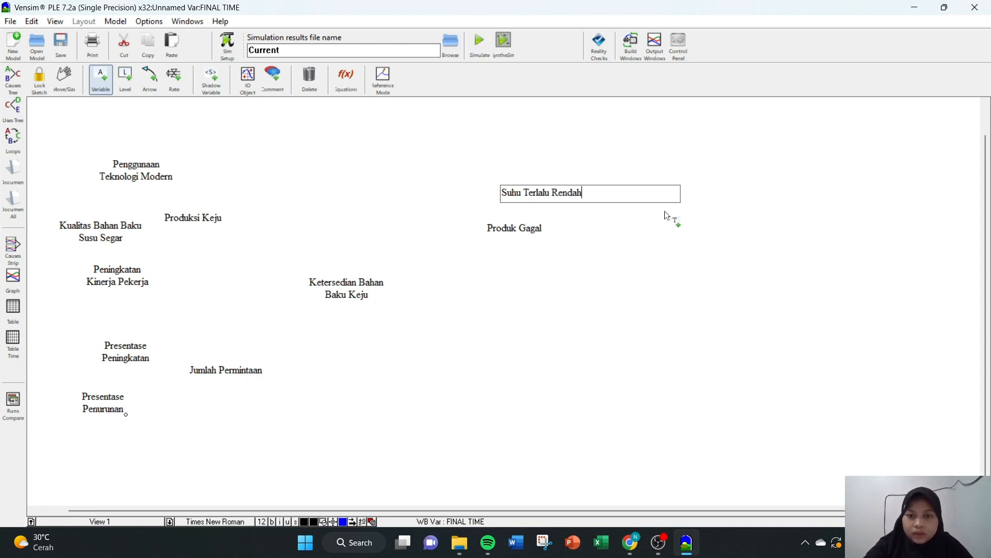
Add a variable named "Mesin Rusak" below Suhu Terlalu Rendah, to the right of Produk Gagal.
click(603, 242)
key(Caps_Lock)
text(M)
key(Caps_Lock)
text(es)
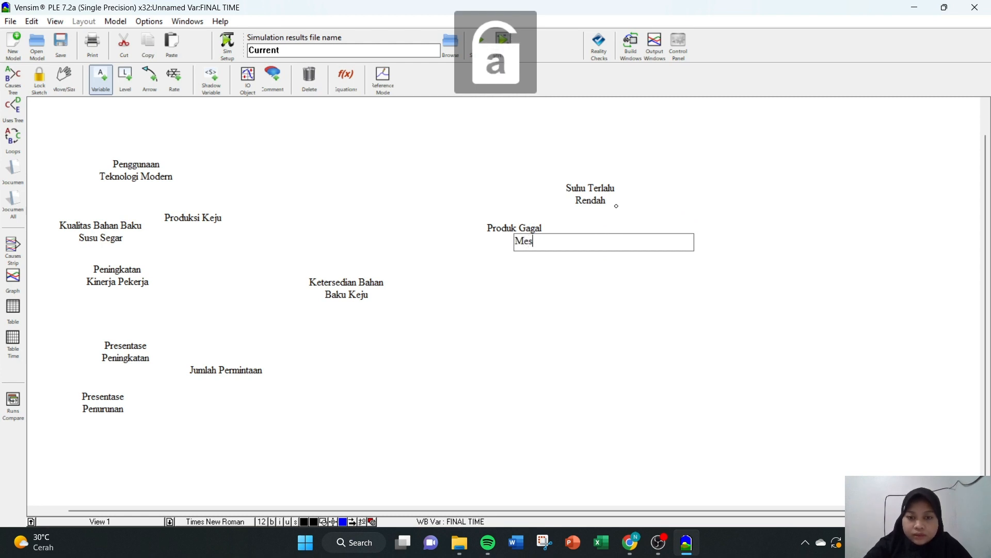
text(in)
key(Caps_Lock)
text(R)
key(Caps_Lock)
text(usak)
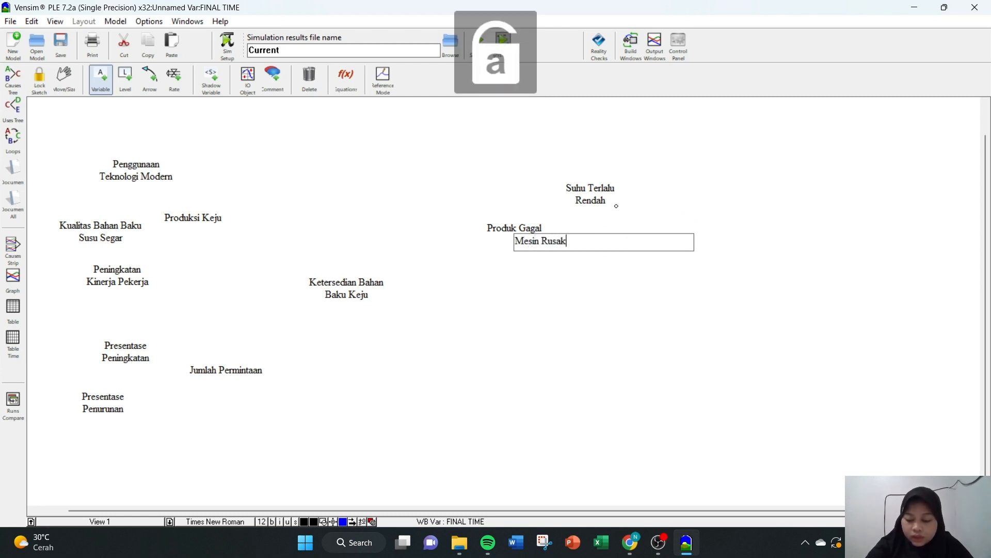
Add a variable named "Takaran Enzim yang Tidak Pas" below Mesin Rusak.
click(647, 294)
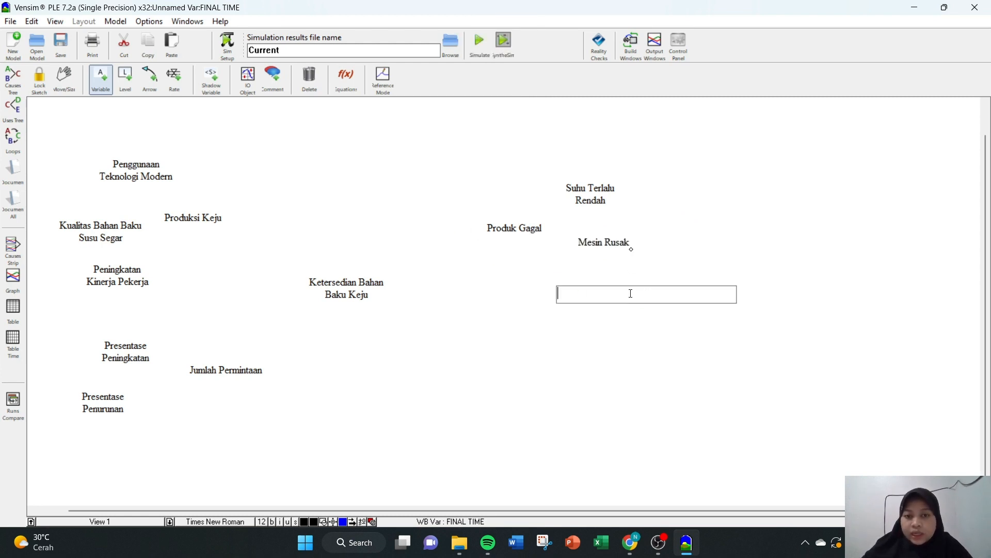
key(Caps_Lock)
text(T)
key(Caps_Lock)
text(akaran)
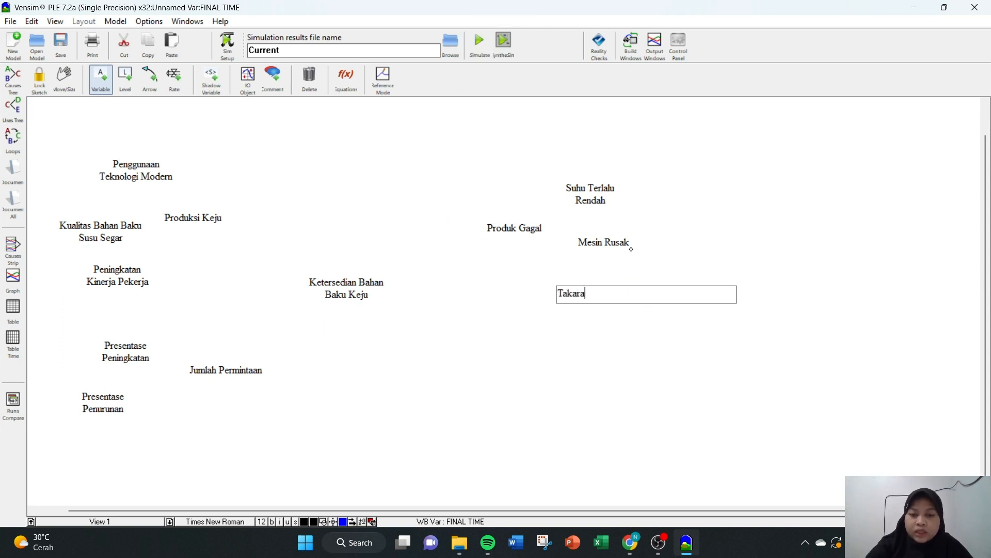
key(Caps_Lock)
text(E)
key(Caps_Lock)
text(n)
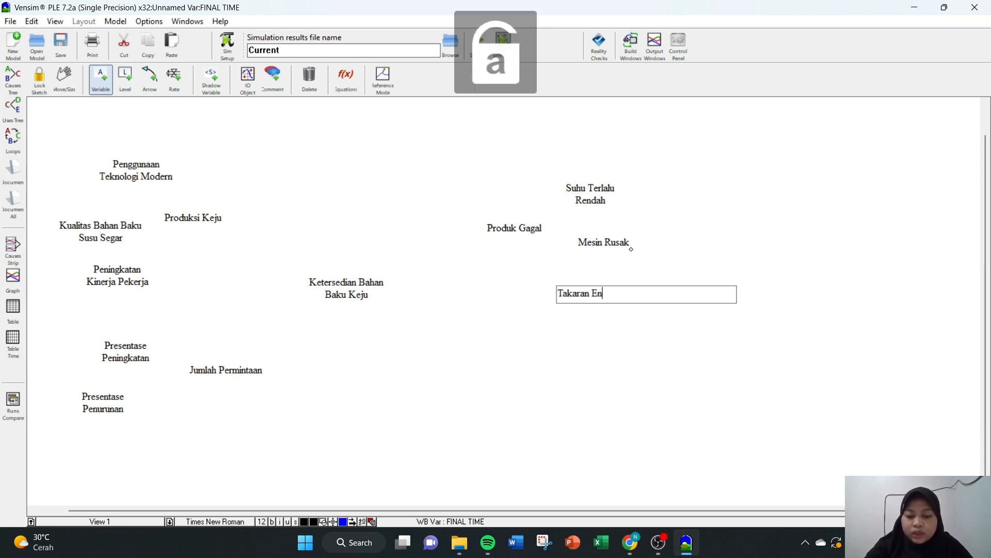
text(zim)
key(Caps_Lock)
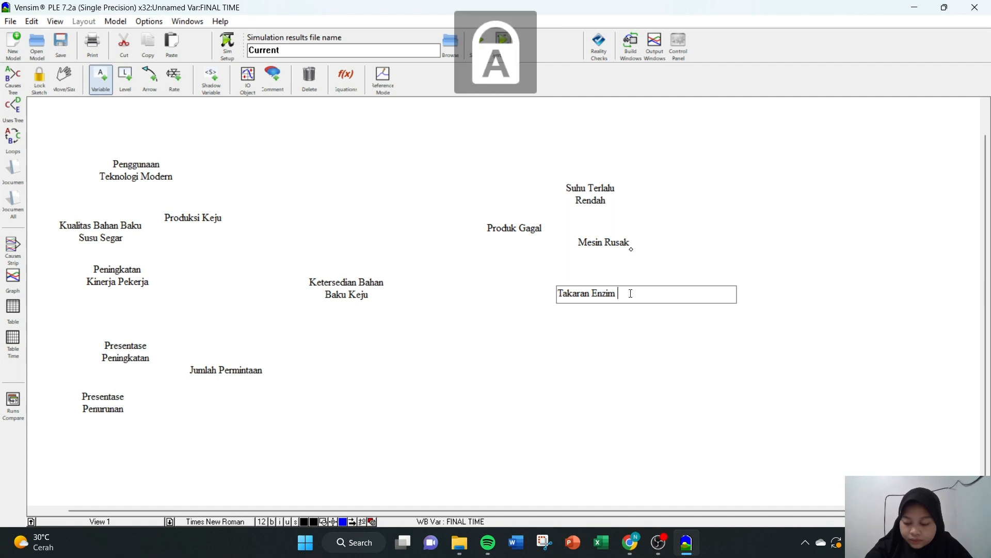
key(Caps_Lock)
text(yANG)
key(BackSpace)
key(BackSpace)
key(BackSpace)
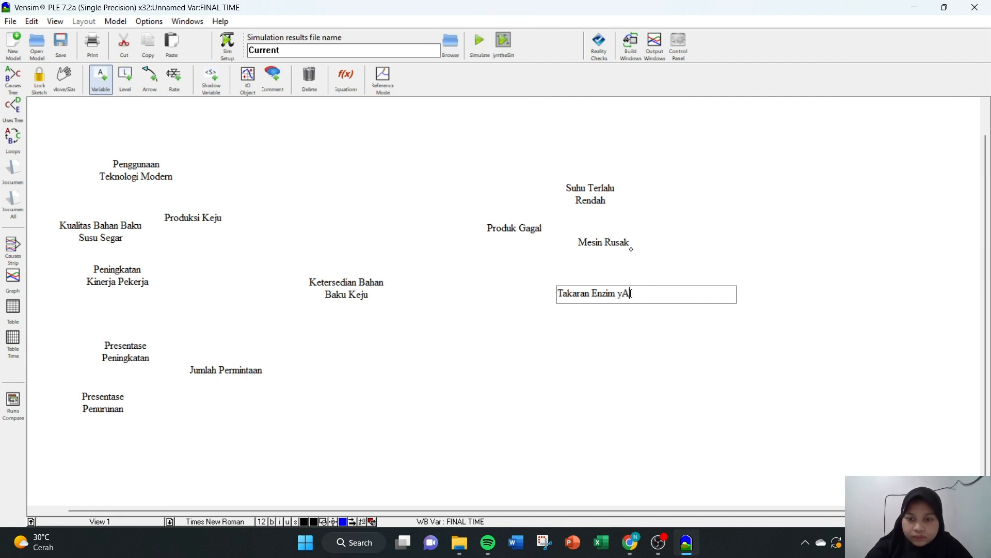
key(Caps_Lock)
text(ang)
key(Caps_Lock)
text(T)
key(Caps_Lock)
text(idak)
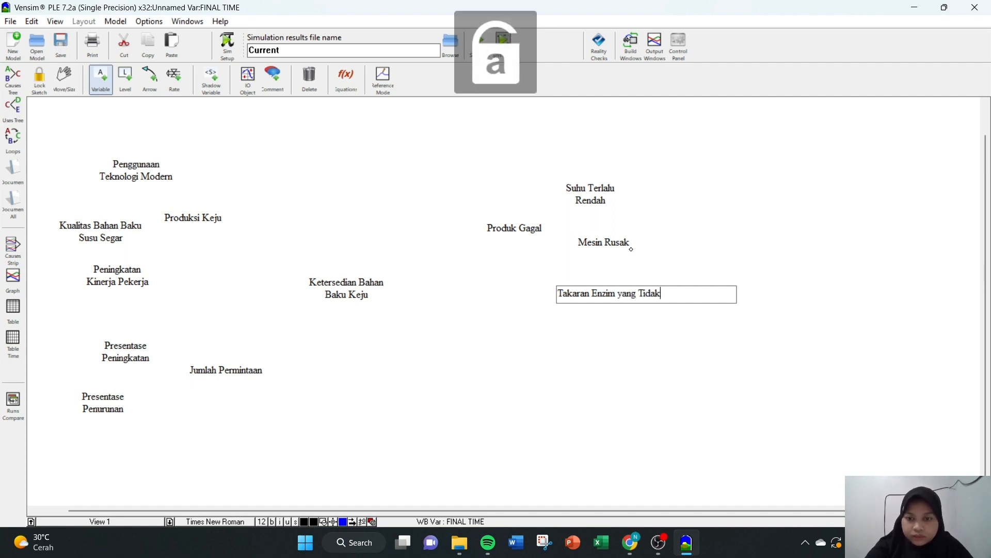
key(Caps_Lock)
text(P)
key(Caps_Lock)
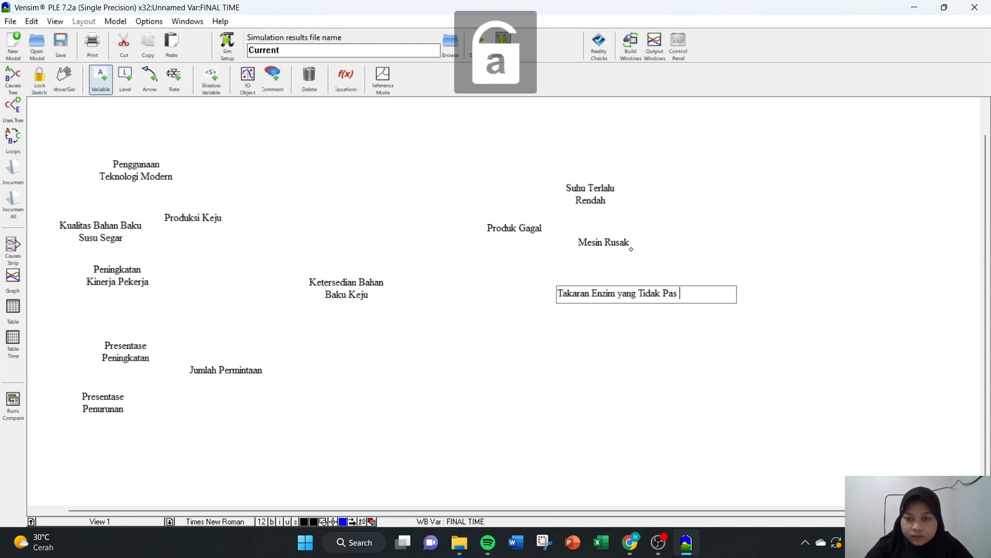
text(as)
key(Return)
click(606, 354)
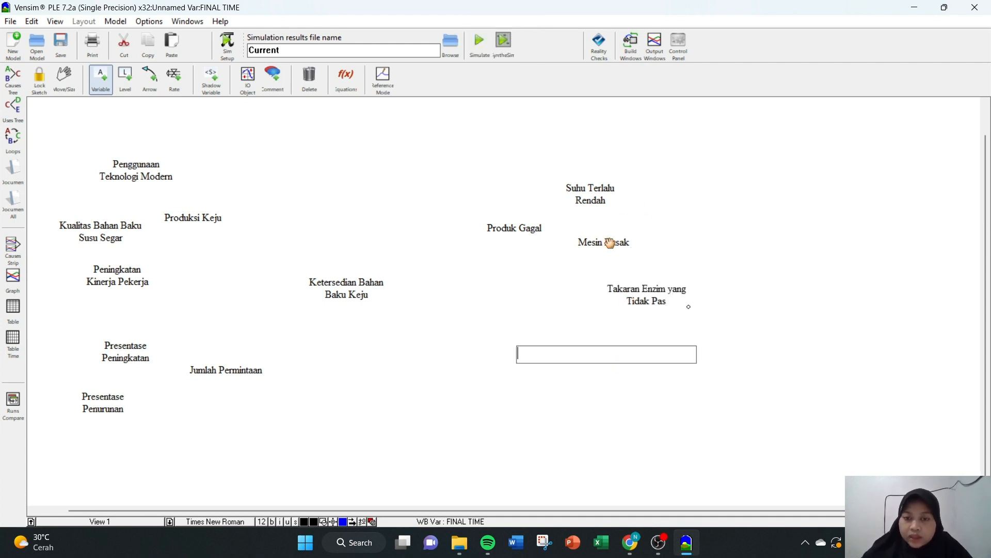
Line up Suhu Terlalu Rendah, Mesin Rusak and Takaran Enzim yang Tidak Pas in a column to the right of Produk Gagal.
click(64, 78)
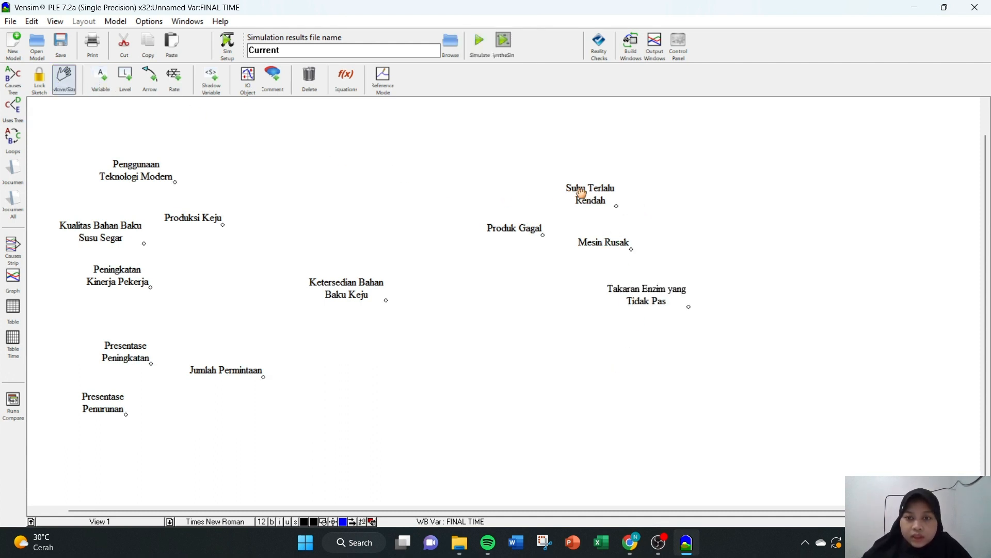
drag(581, 192, 618, 193)
drag(613, 235, 626, 237)
drag(651, 293, 627, 294)
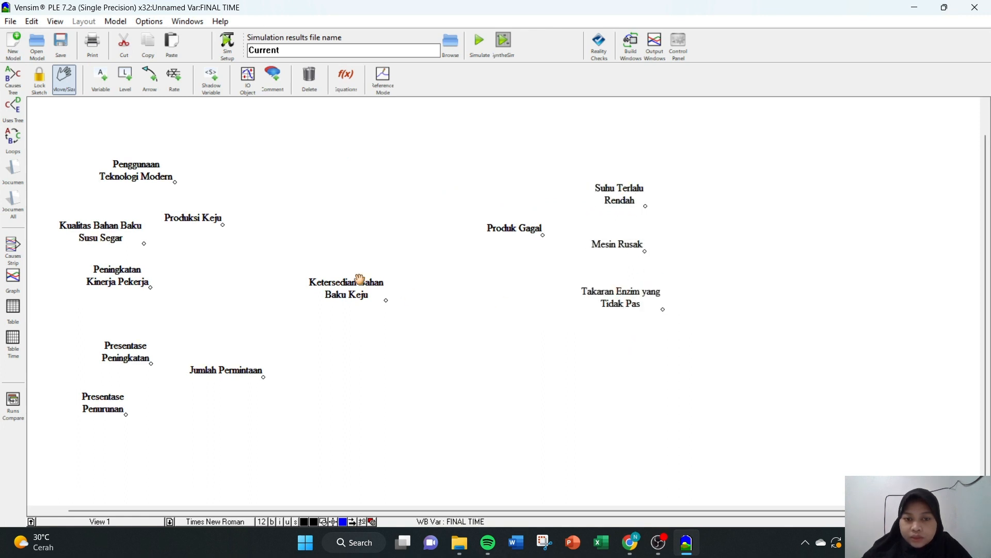
Shift Produksi Keju slightly right and down, and arrange Presentase Peningkatan below left and Presentase Penurunan below right of Jumlah Permintaan.
drag(194, 221, 215, 228)
drag(247, 369, 247, 373)
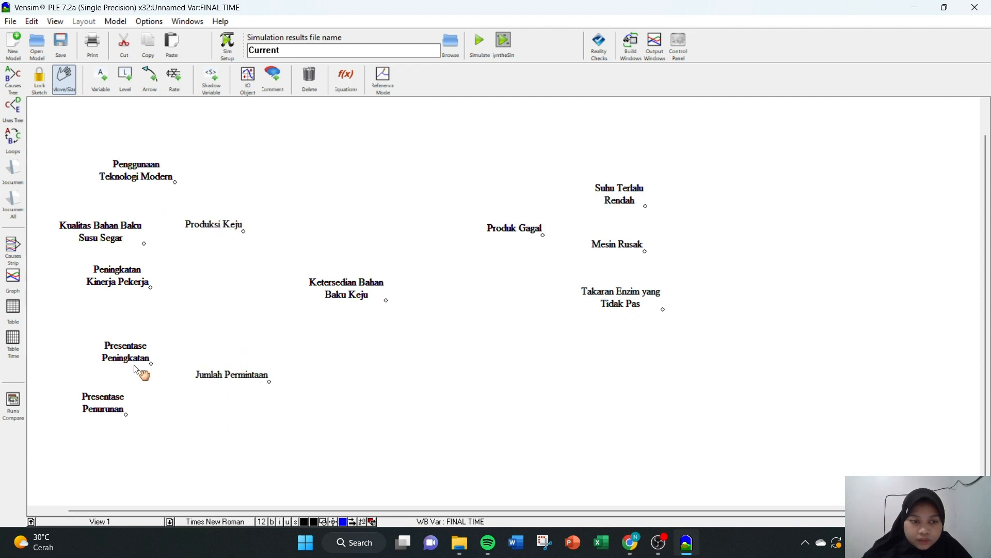
click(140, 368)
drag(151, 434, 315, 433)
drag(244, 381, 203, 381)
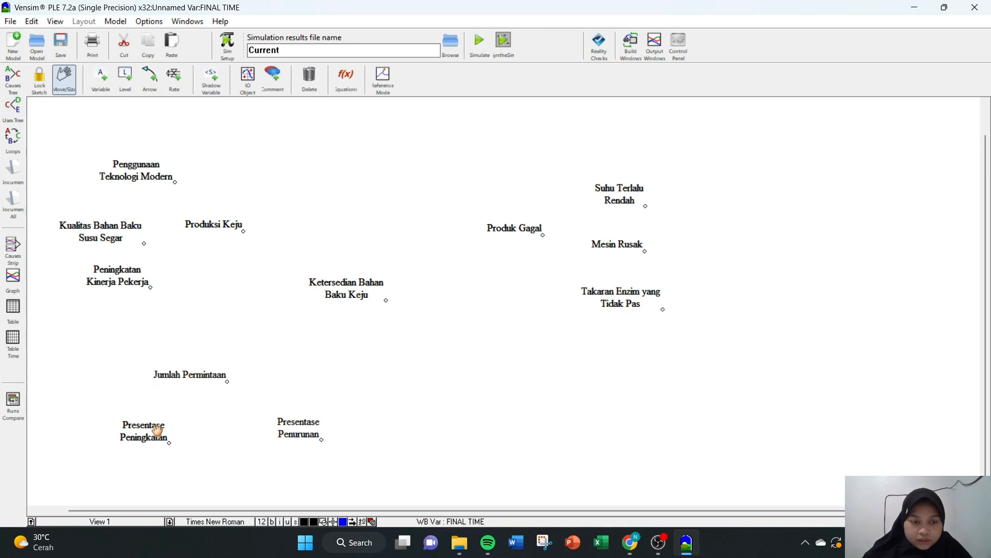
Shift Presentase Peningkatan and Presentase Penurunan to the left so they sit on either side below Jumlah Permintaan.
drag(126, 422, 98, 418)
drag(284, 433, 243, 435)
Draw arrows from Penggunaan Teknologi Modern, Kualitas Bahan Baku Susu Segar and Peningkatan Kinerja Pekerja to Produksi Keju.
click(150, 80)
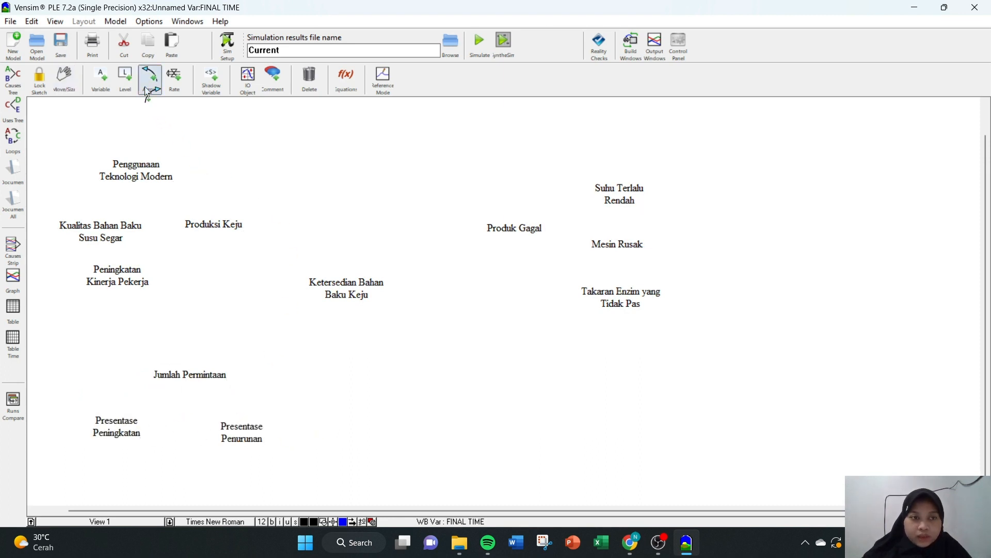
click(138, 180)
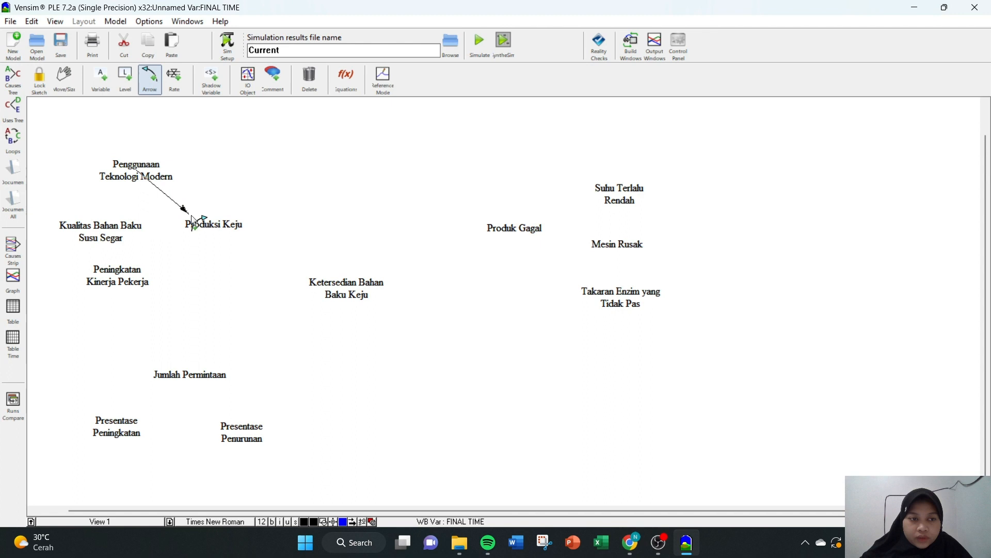
click(215, 227)
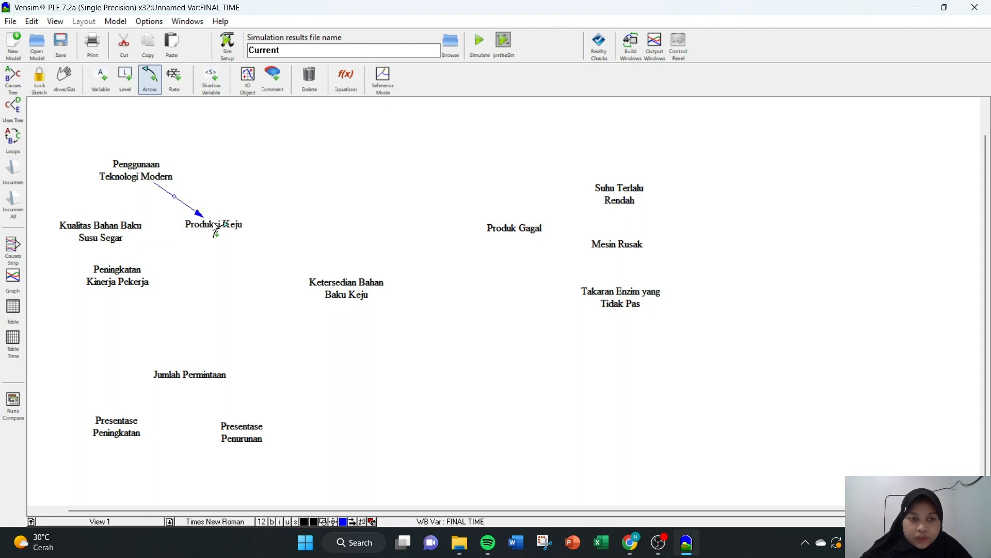
click(124, 234)
click(200, 227)
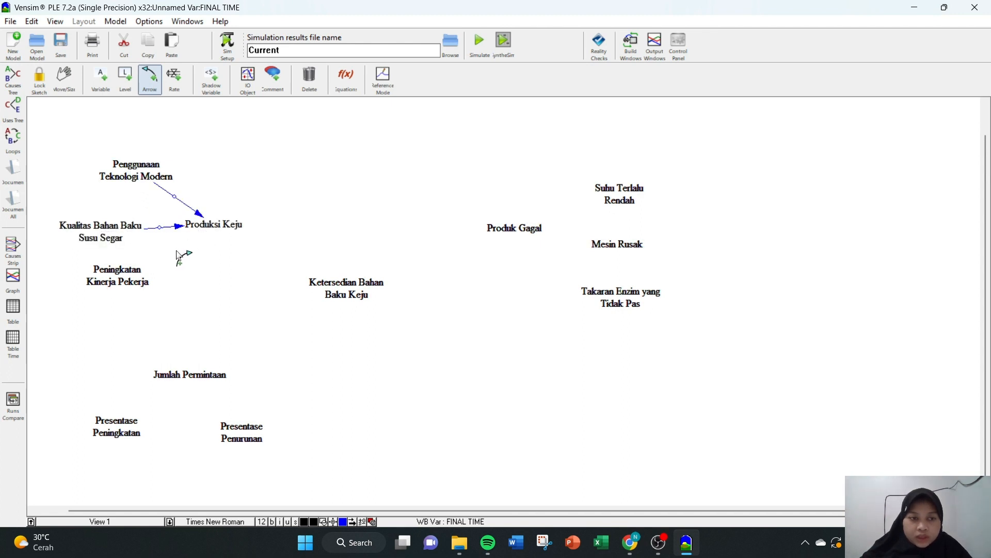
click(127, 279)
click(203, 232)
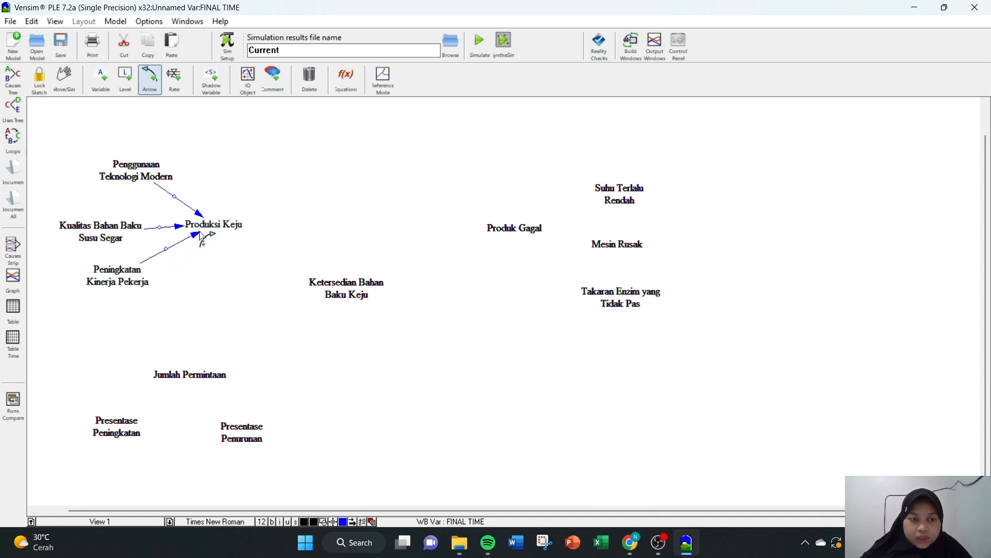
Draw arrows from Suhu Terlalu Rendah, Mesin Rusak and Takaran Enzim yang Tidak Pas to Produk Gagal.
click(620, 202)
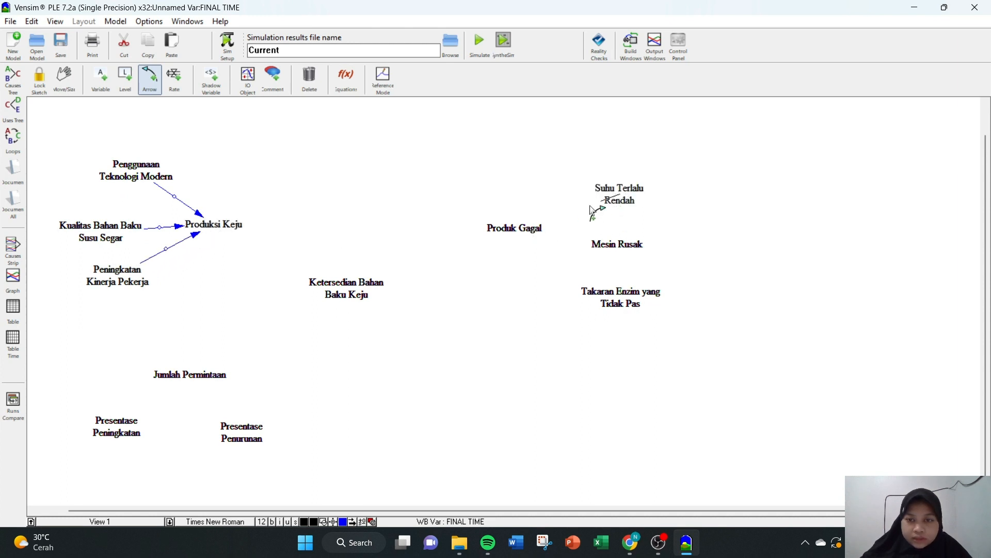
click(517, 228)
click(608, 246)
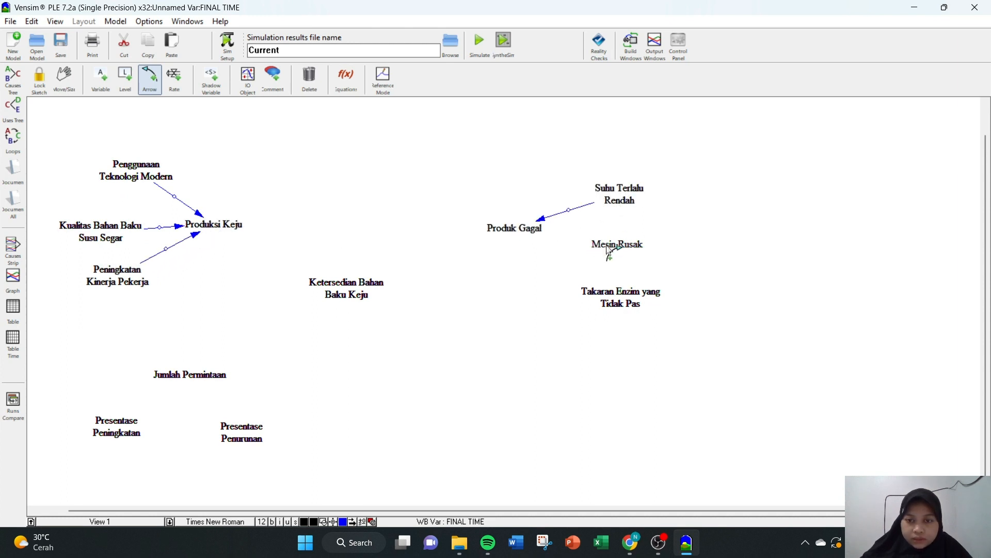
click(524, 239)
click(608, 296)
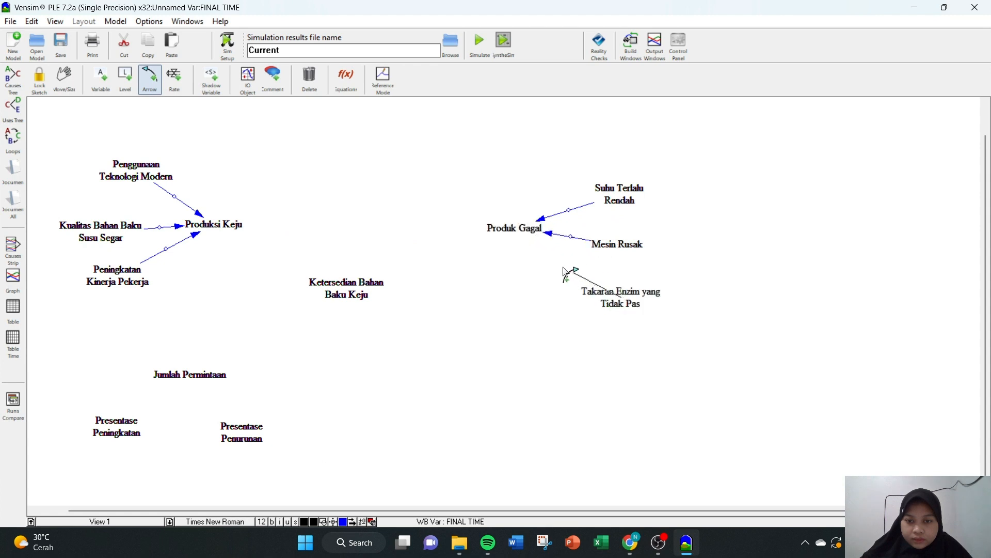
click(527, 237)
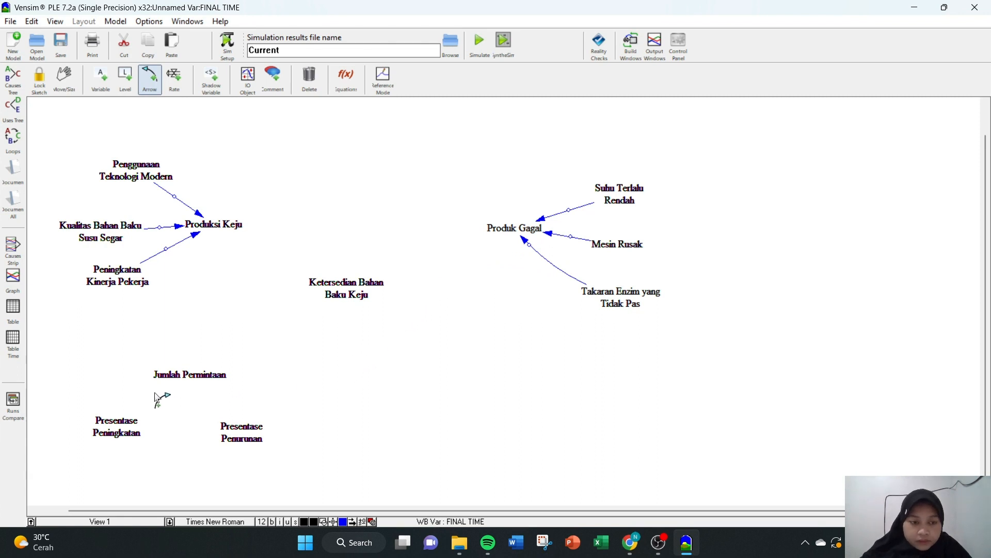
Draw arrows from Presentase Peningkatan and Presentase Penurunan to Jumlah Permintaan.
click(117, 422)
click(162, 387)
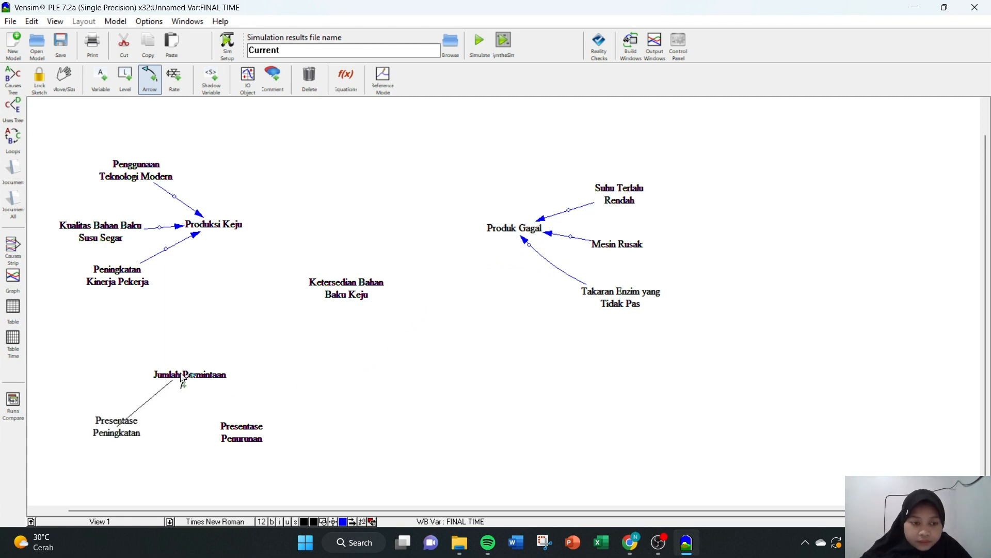
click(250, 421)
click(209, 385)
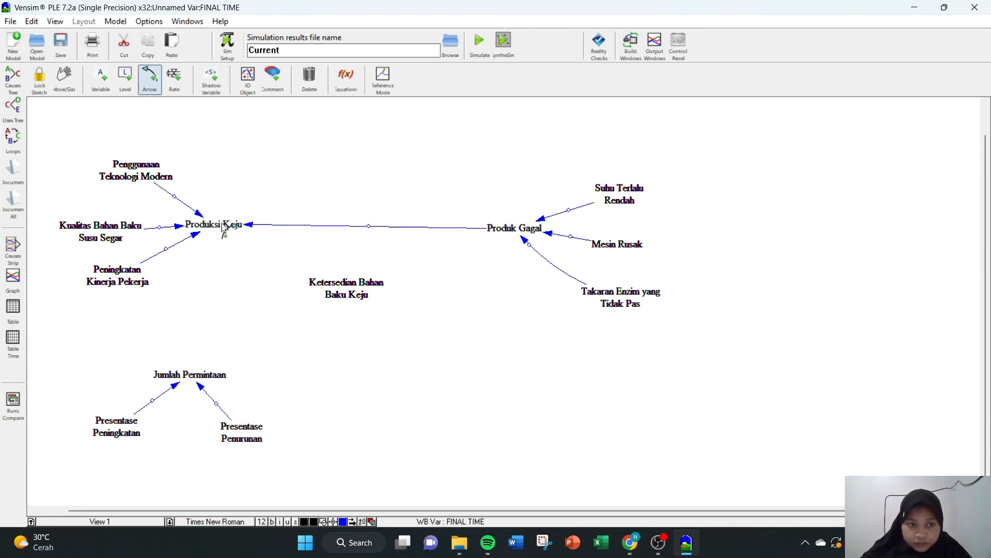
Draw arrows from Produk Gagal to Produksi Keju, and from Produksi Keju and Jumlah Permintaan to Ketersedian Bahan Baku Keju.
click(221, 227)
click(333, 287)
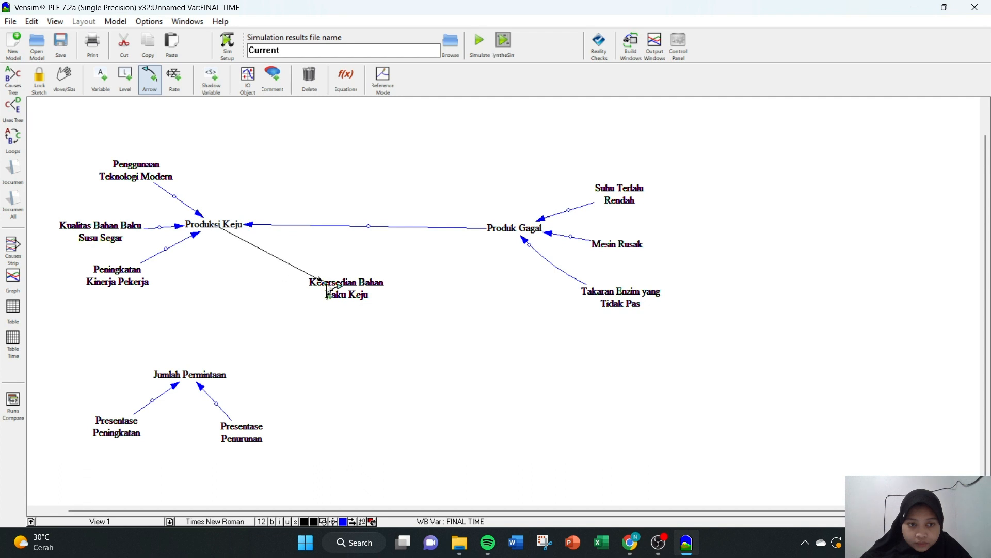
click(214, 373)
click(319, 297)
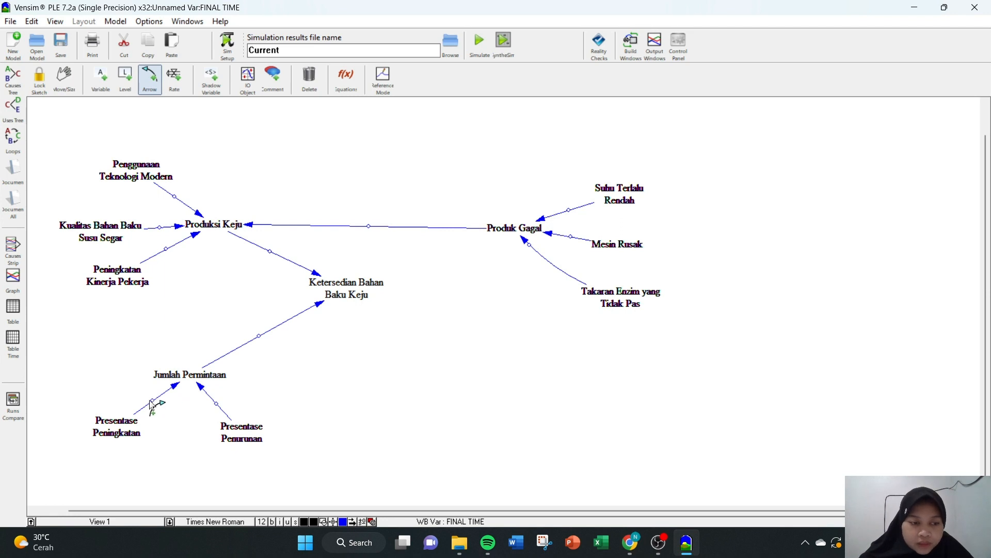
Set the polarity of the arrows into Jumlah Permintaan to + from Presentase Peningkatan and - from Presentase Penurunan.
right_click(153, 401)
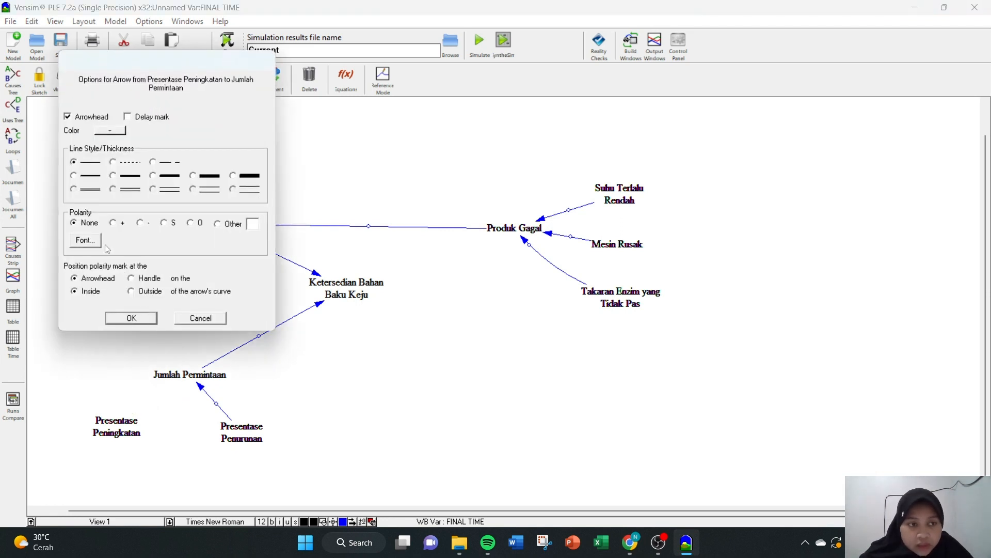
click(120, 319)
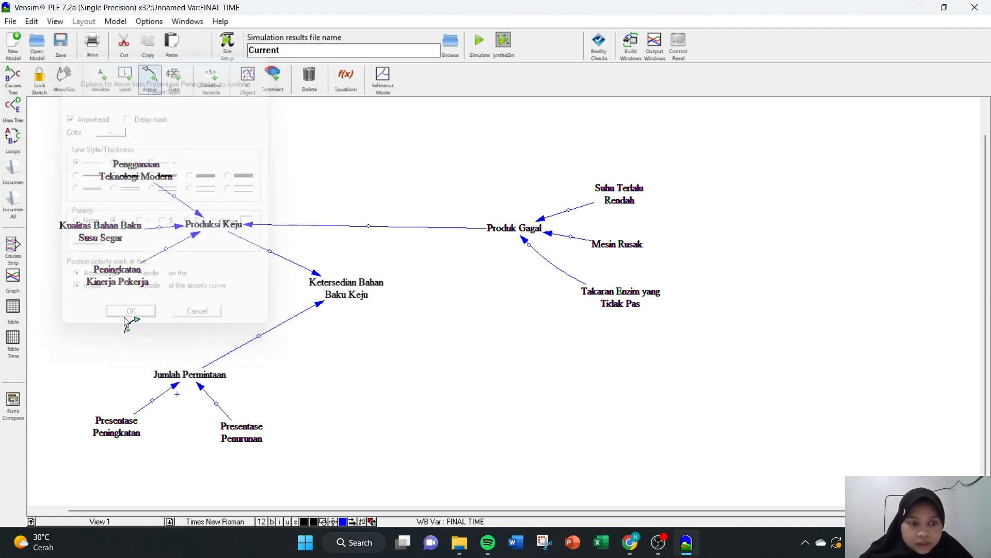
right_click(217, 405)
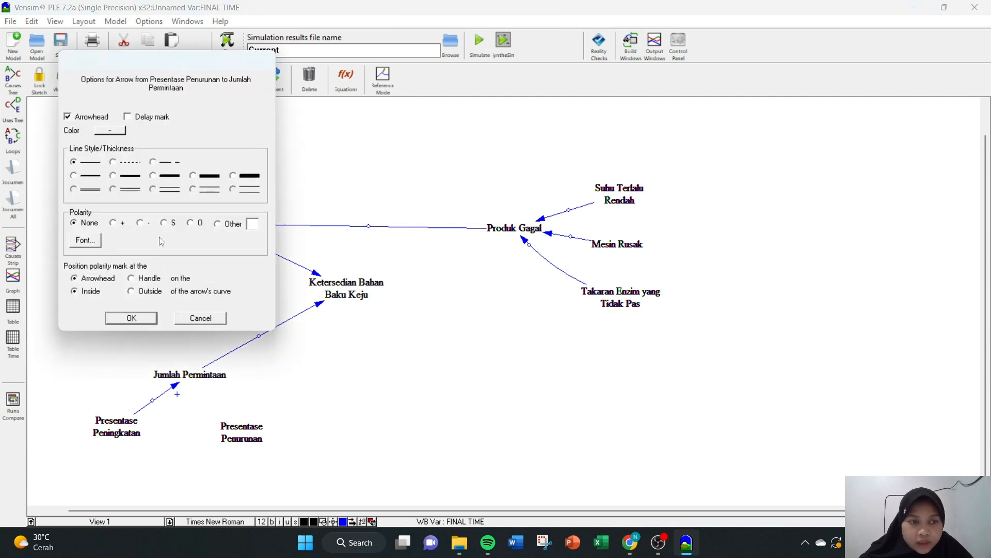
click(144, 321)
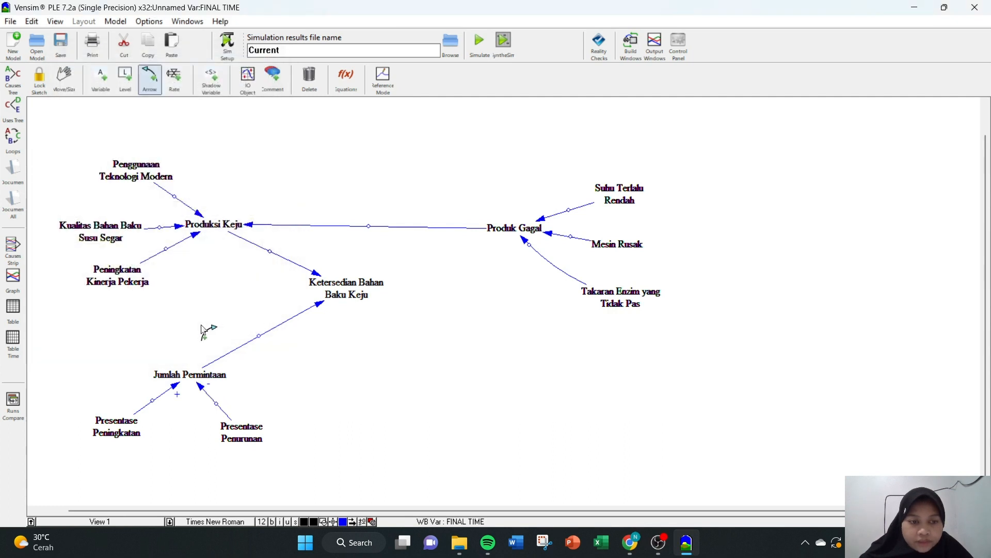
Set + polarity on the arrows from Peningkatan Kinerja Pekerja and Kualitas Bahan Baku Susu Segar to Produksi Keju.
right_click(166, 249)
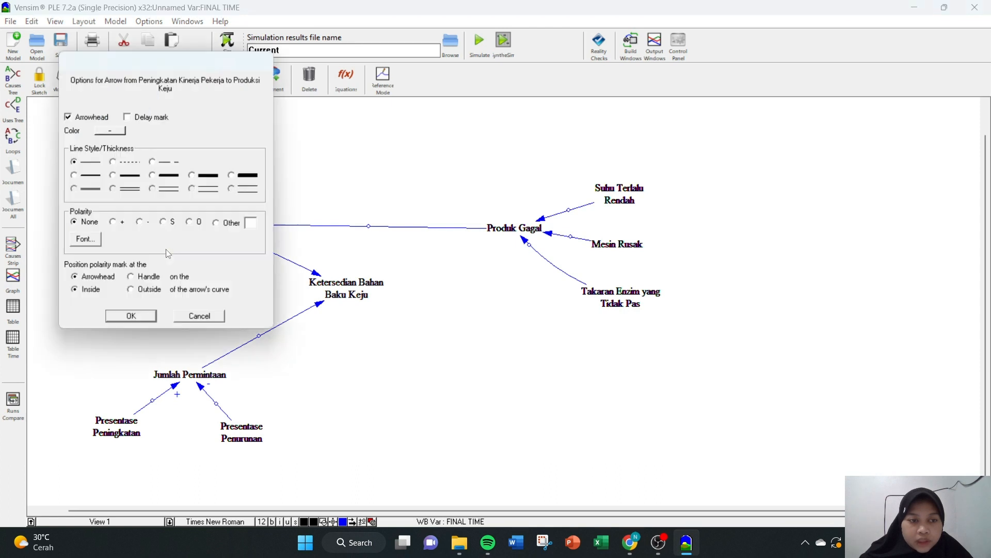
click(131, 318)
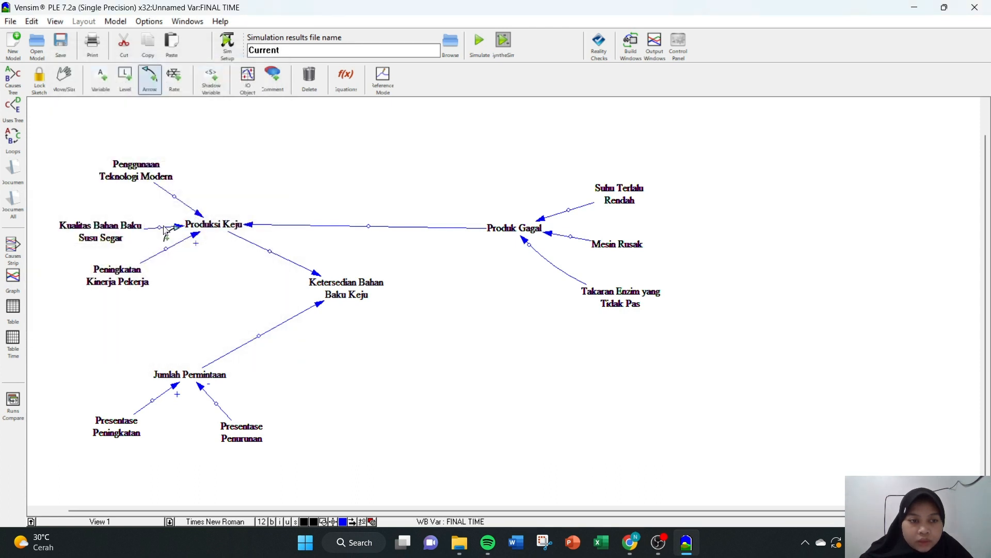
right_click(160, 228)
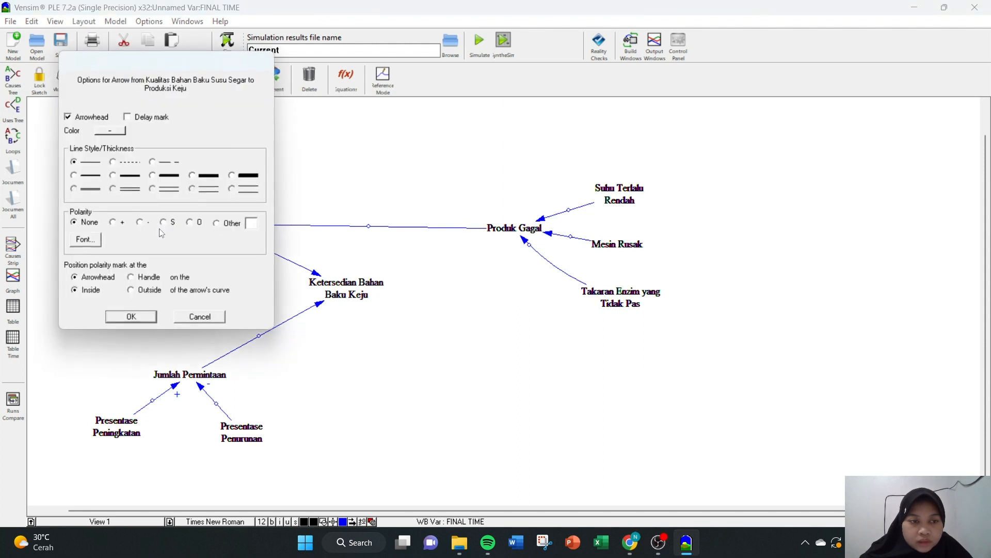
click(138, 316)
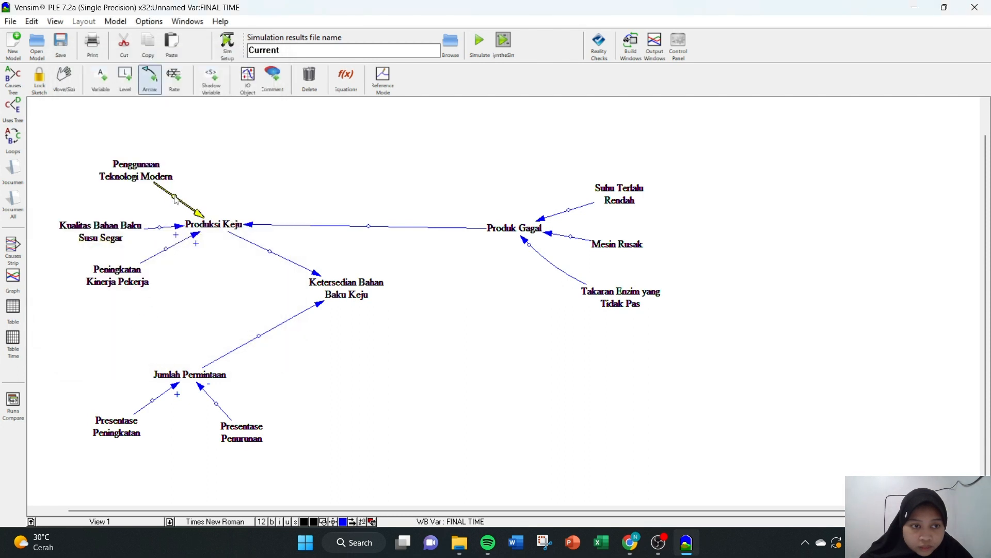
right_click(175, 197)
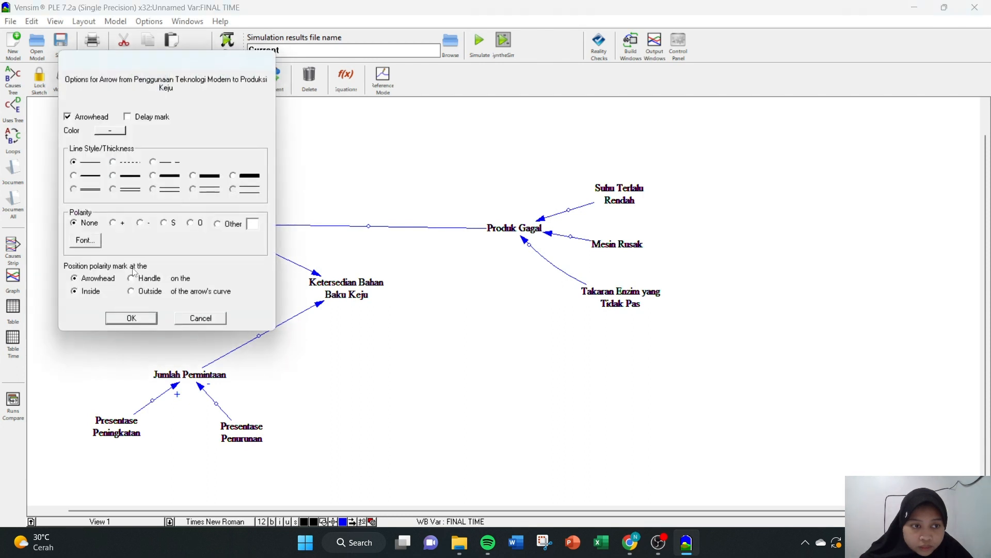
click(130, 316)
right_click(160, 227)
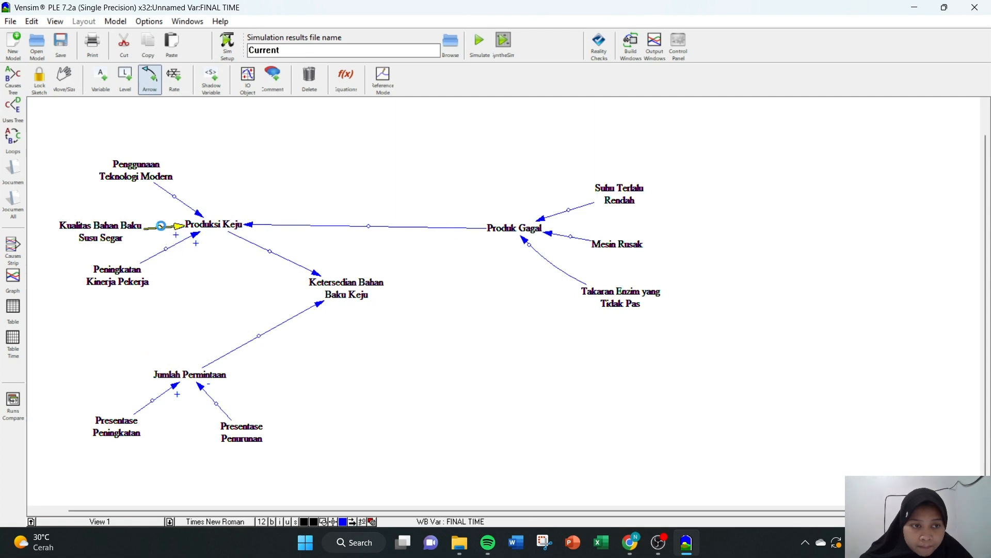
click(133, 316)
right_click(165, 248)
click(133, 316)
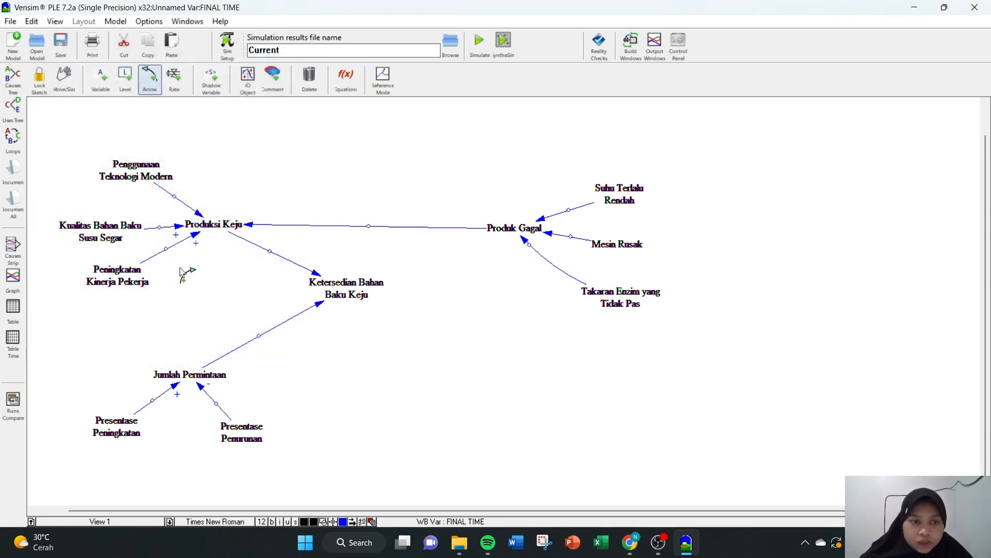
Set + polarity on the arrows from Penggunaan Teknologi Modern to Produksi Keju and from Suhu Terlalu Rendah to Produk Gagal.
right_click(176, 197)
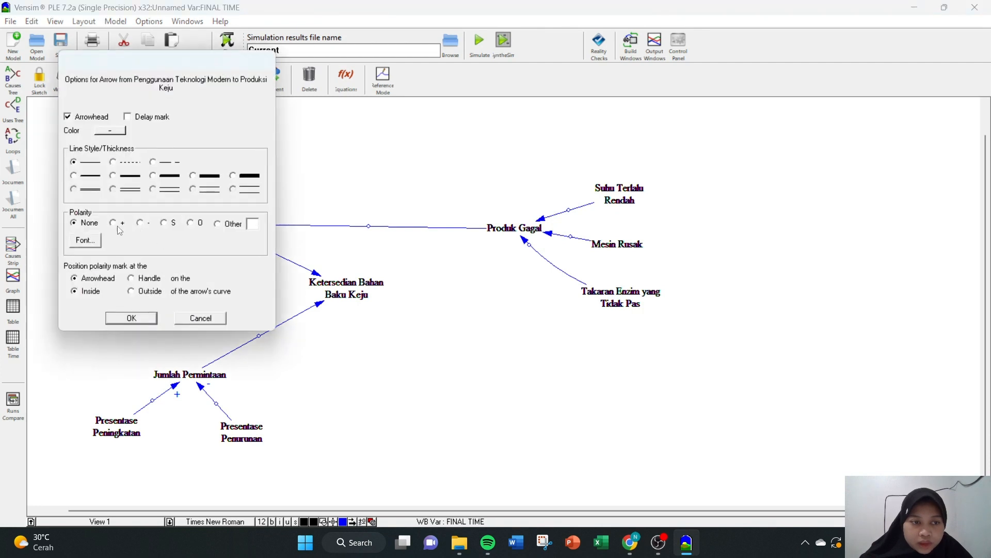
click(131, 317)
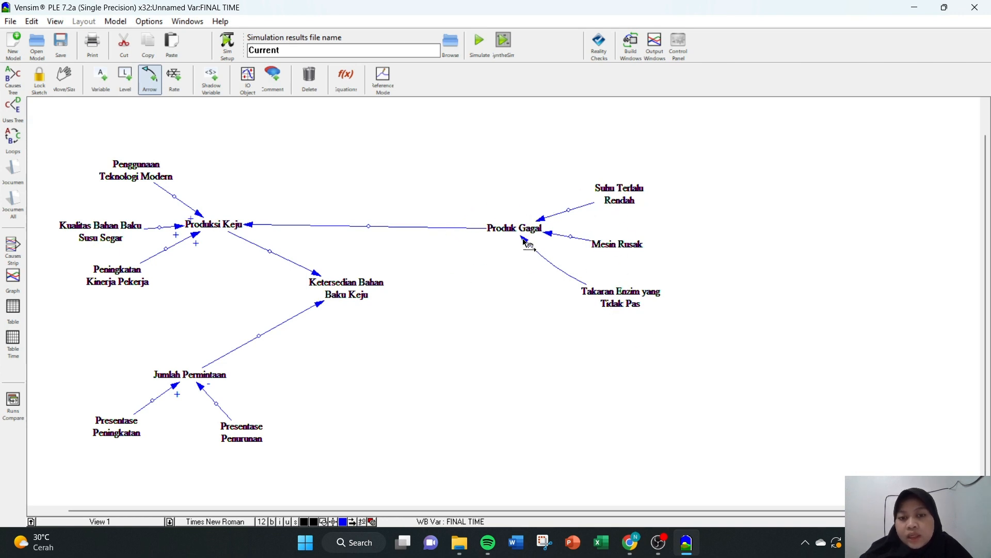
right_click(538, 216)
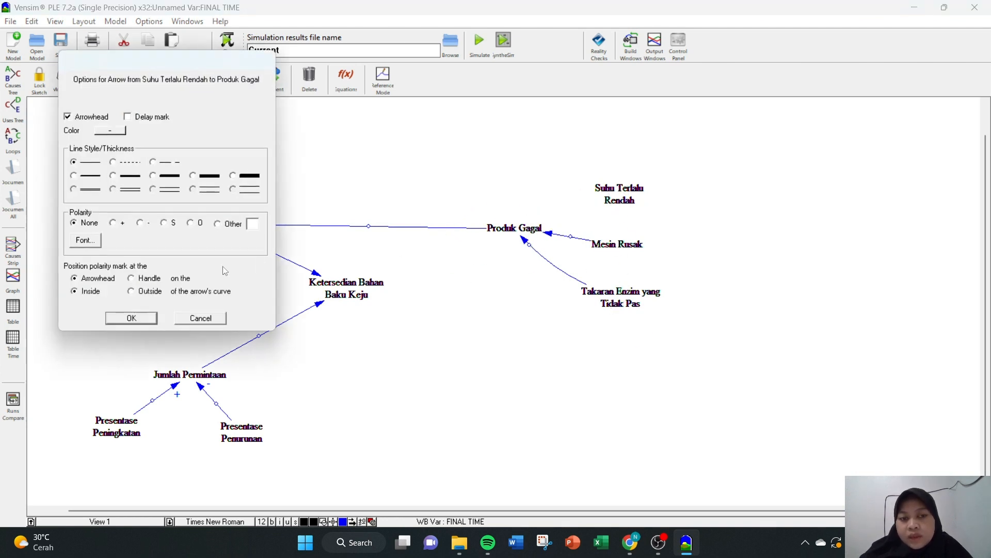
click(131, 318)
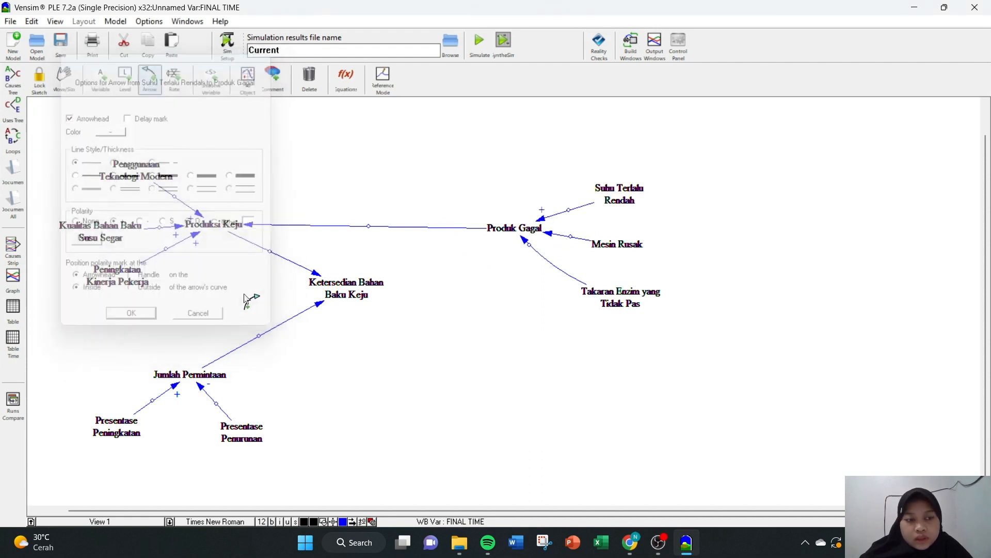
click(573, 235)
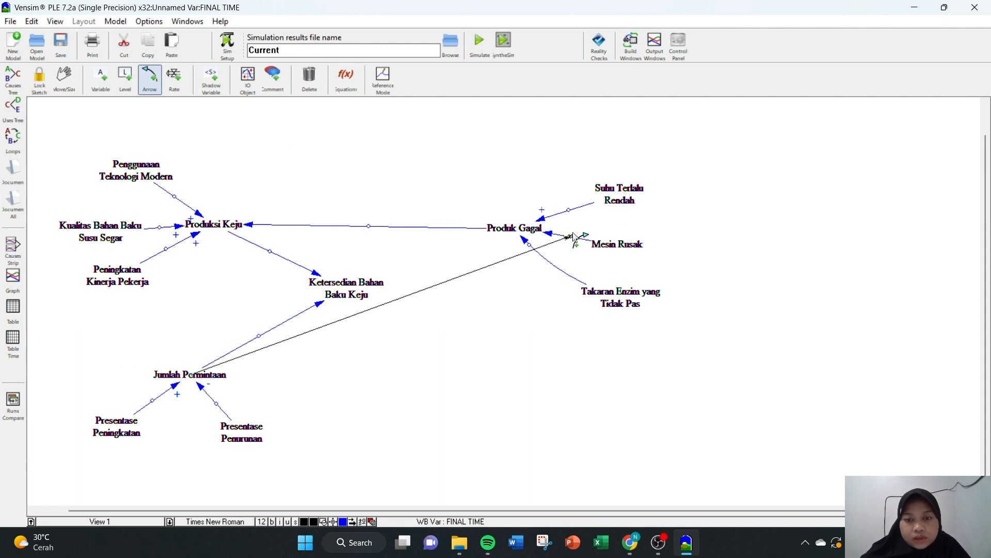
key(1)
right_click(577, 243)
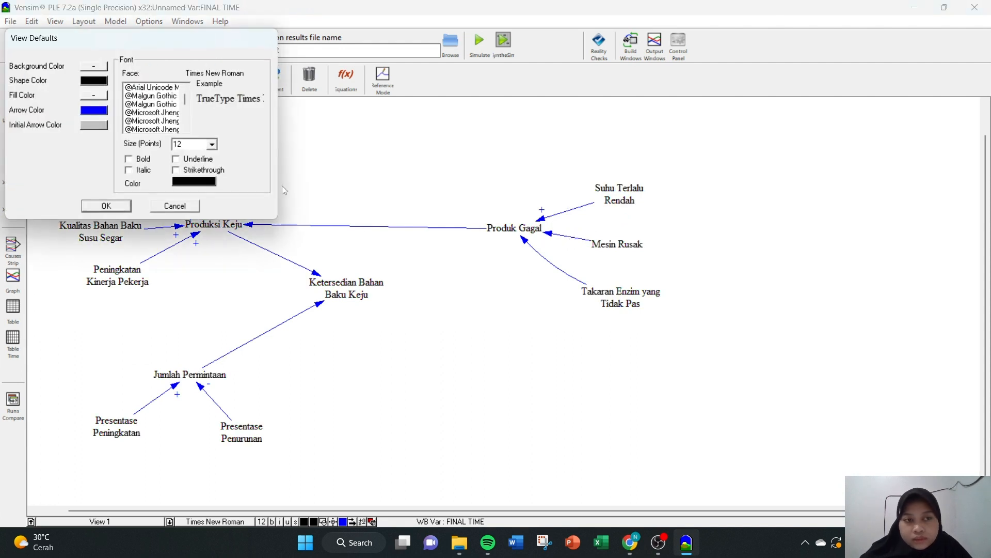
click(174, 206)
Set + polarity on the arrows from Mesin Rusak and Takaran Enzim yang Tidak Pas to Produk Gagal.
click(149, 79)
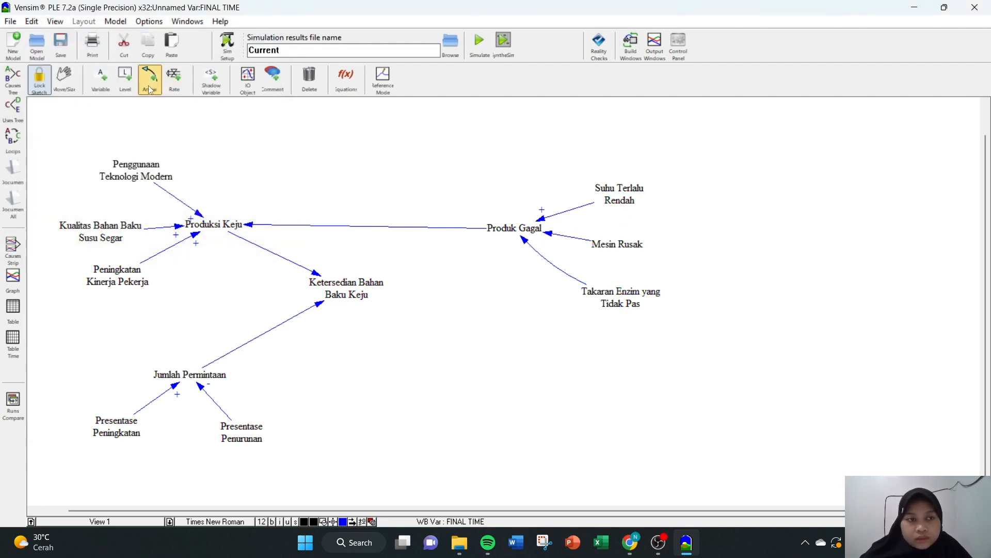
right_click(572, 238)
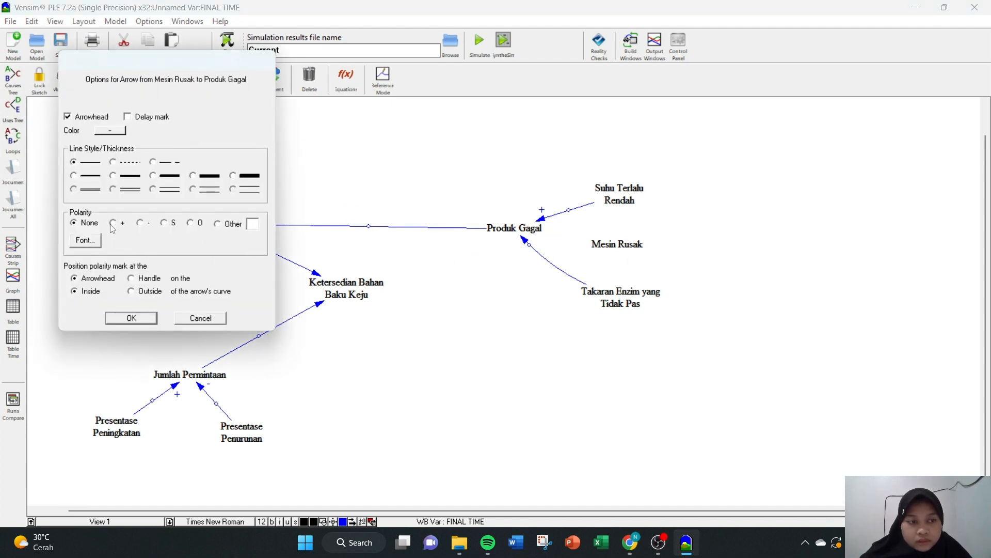
click(131, 317)
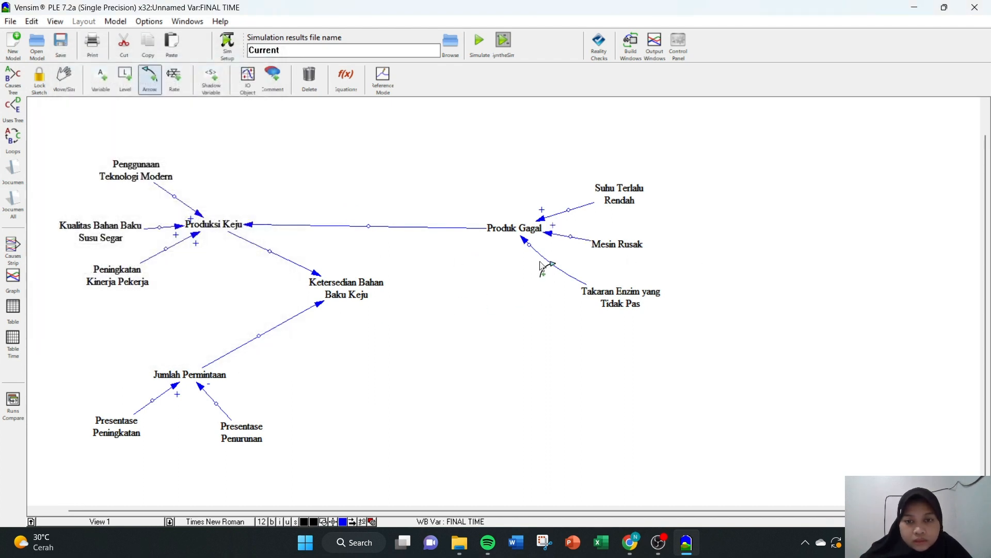
right_click(530, 247)
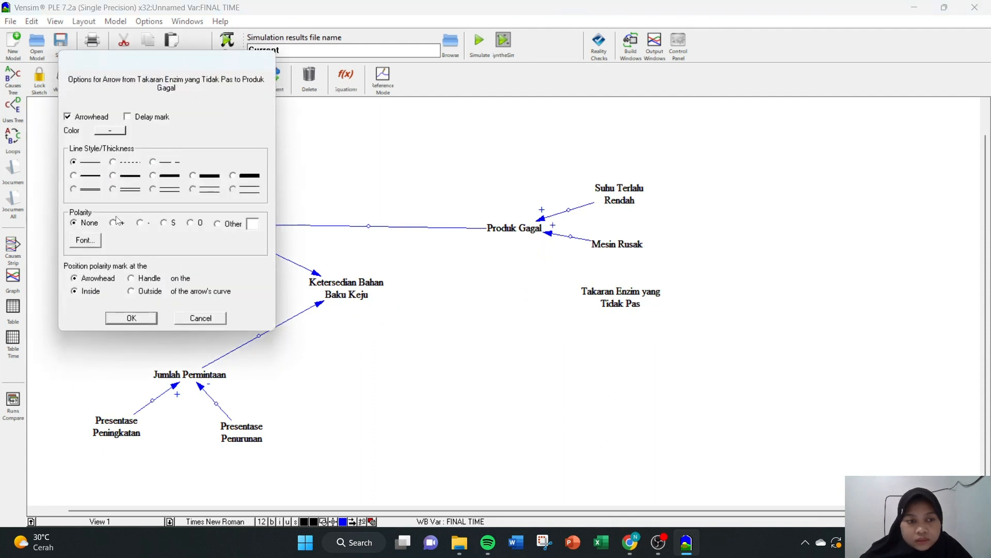
click(131, 317)
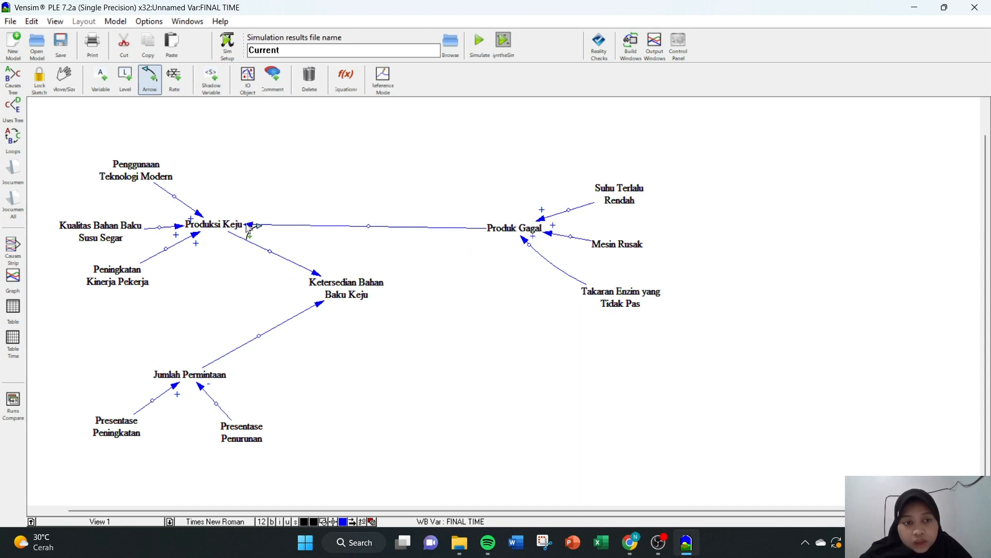
Set - polarity on the arrow from Produk Gagal to Produksi Keju and + on both arrows into Ketersedian Bahan Baku Keju.
right_click(369, 227)
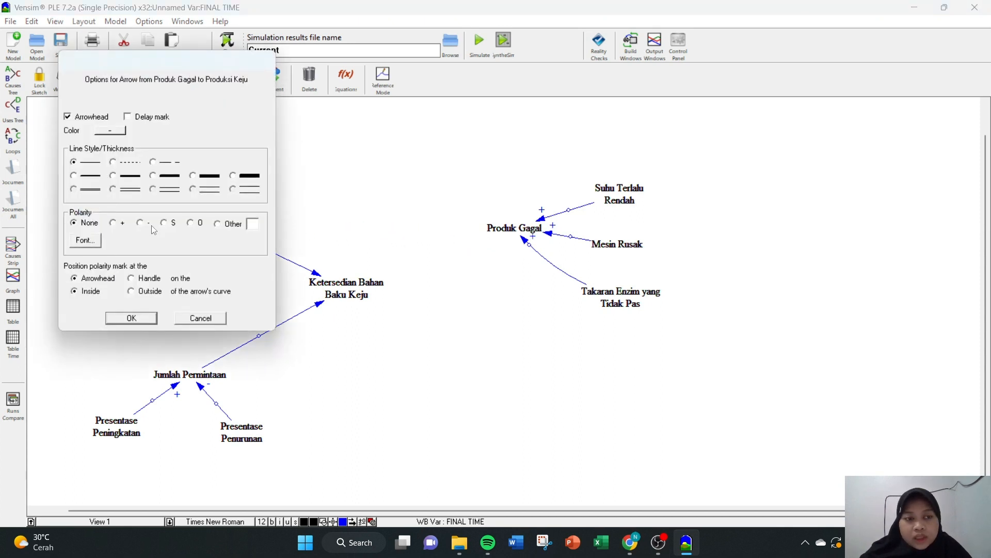
click(132, 317)
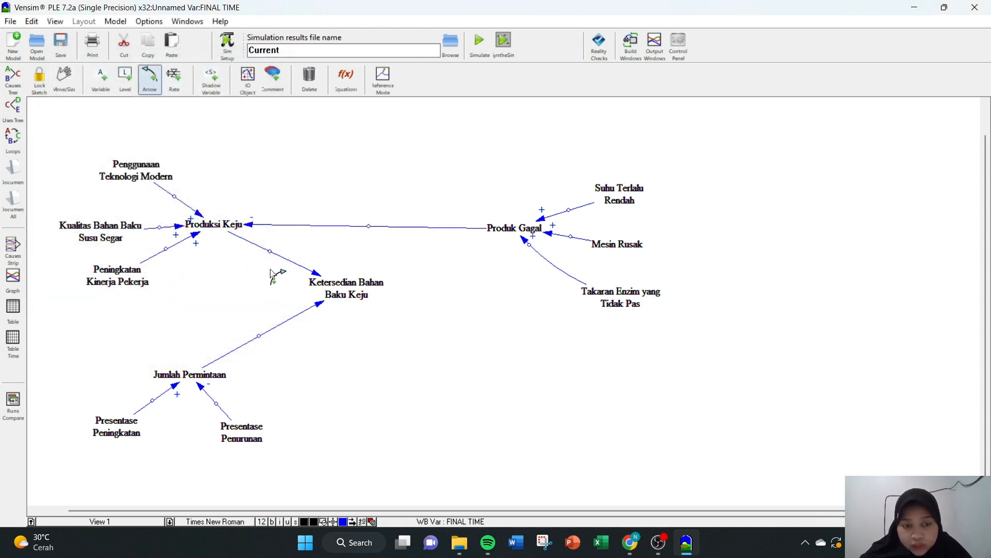
right_click(271, 252)
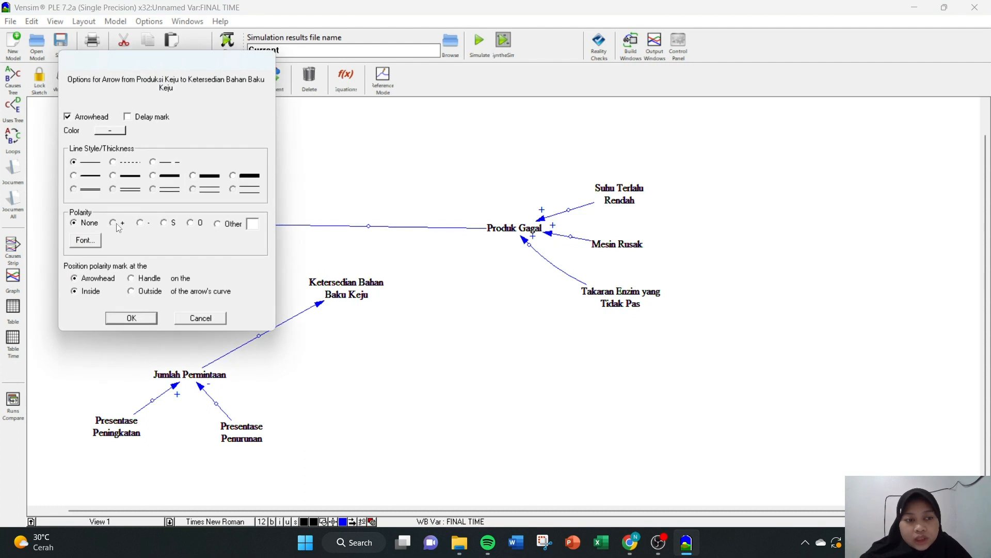
click(143, 318)
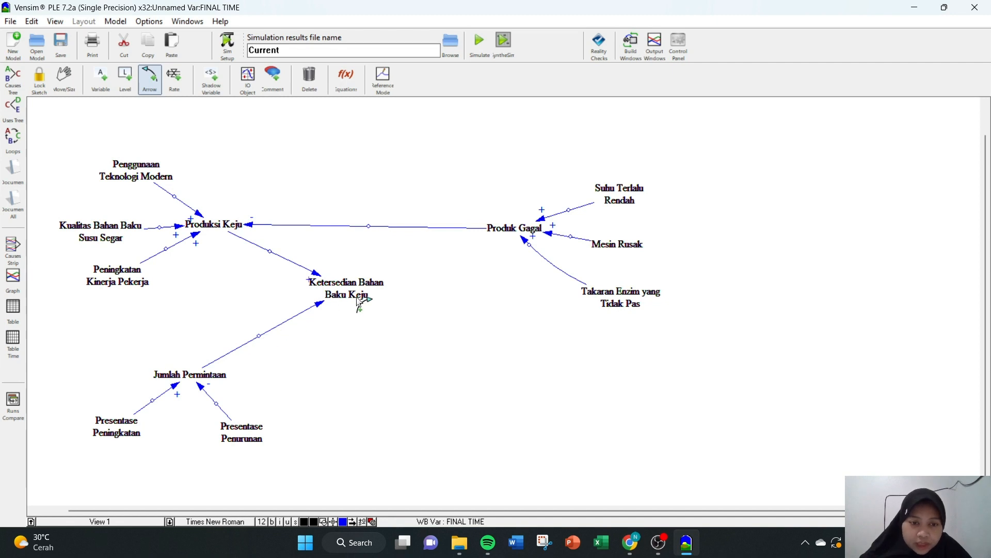
right_click(260, 334)
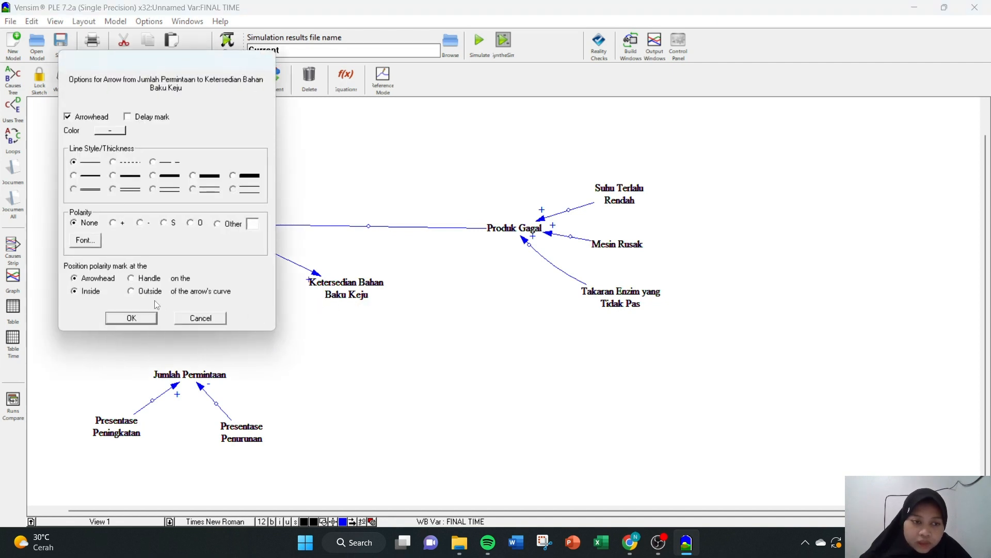
click(133, 318)
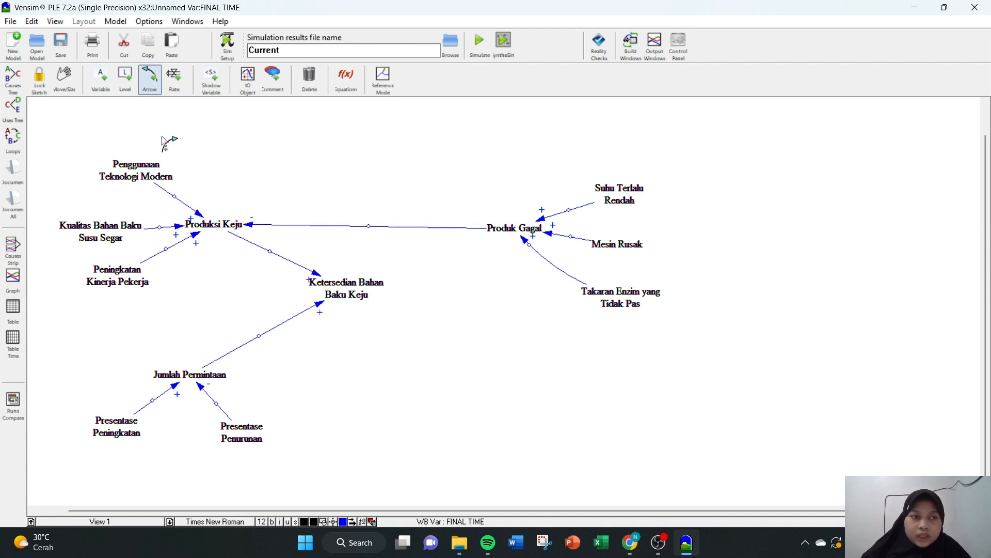
Start a new model, declining automated backup but saving the current diagram in Downloads as cld.
click(14, 46)
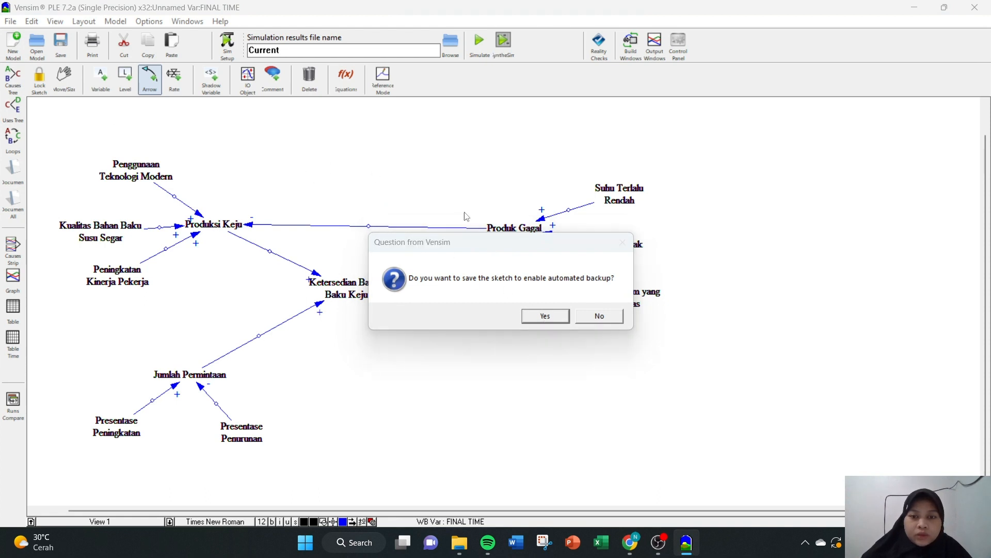
click(599, 315)
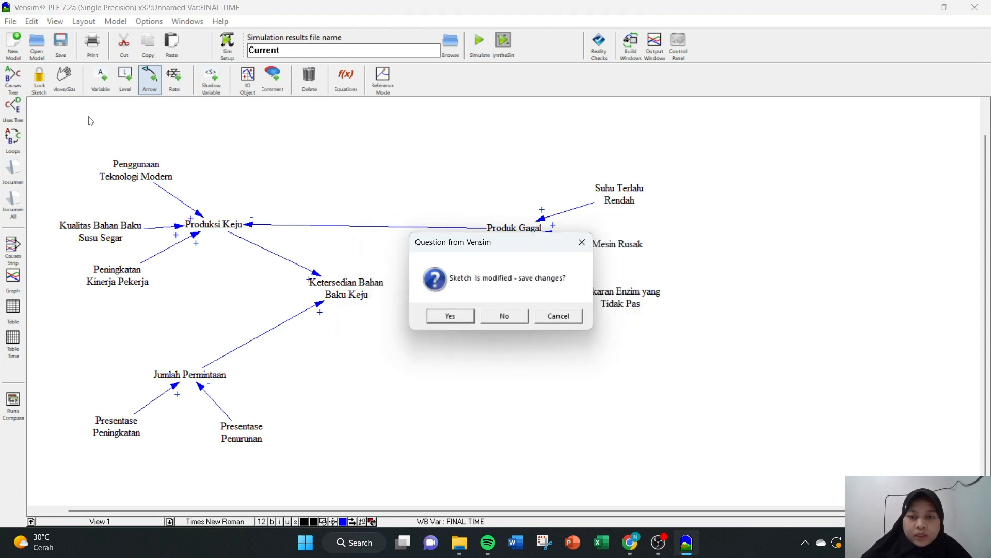
click(451, 315)
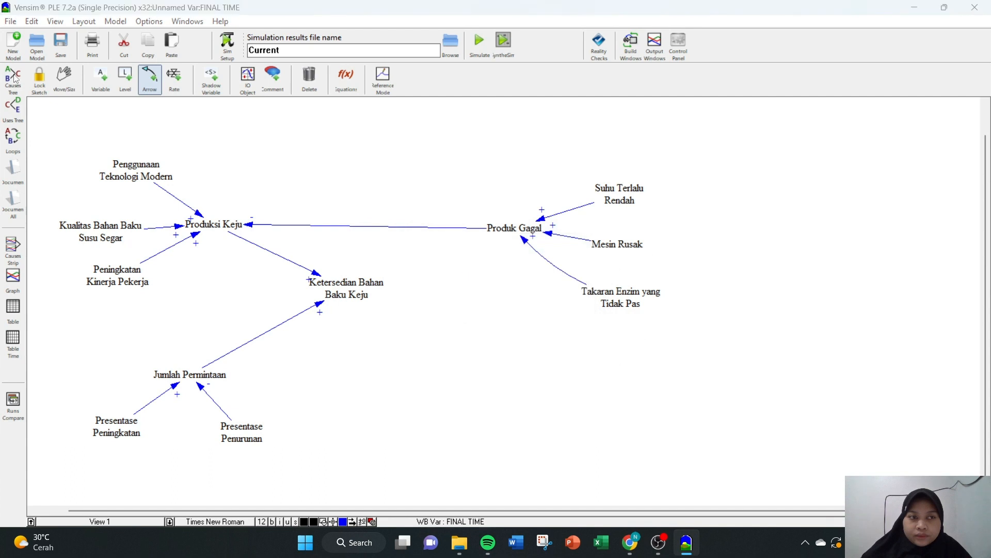
scroll(49, 149, up, 8)
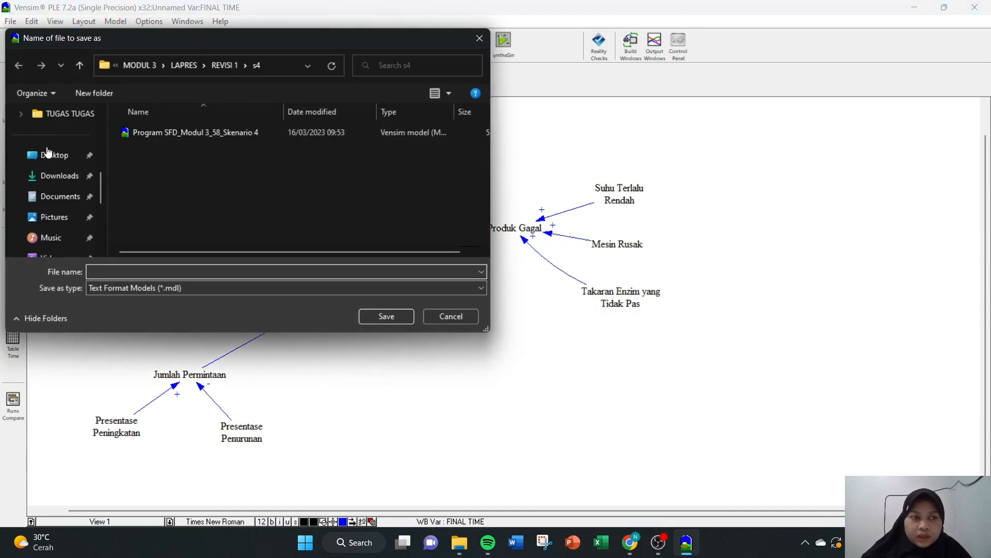
click(50, 206)
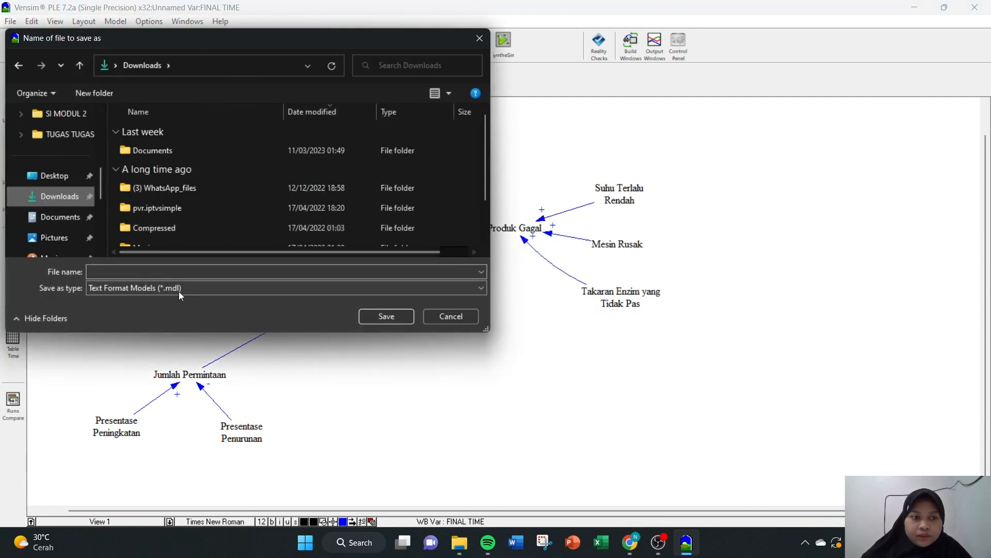
text(c)
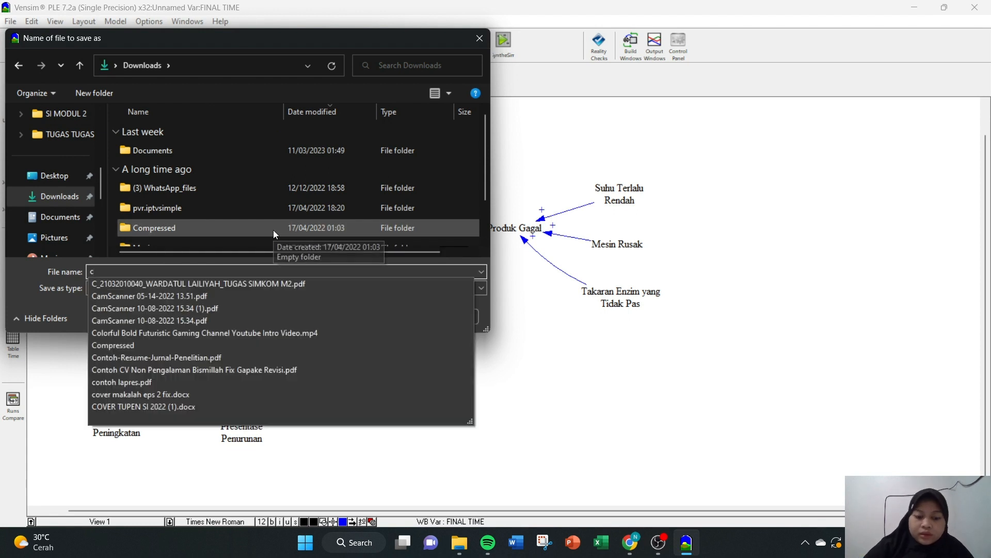
text(ld)
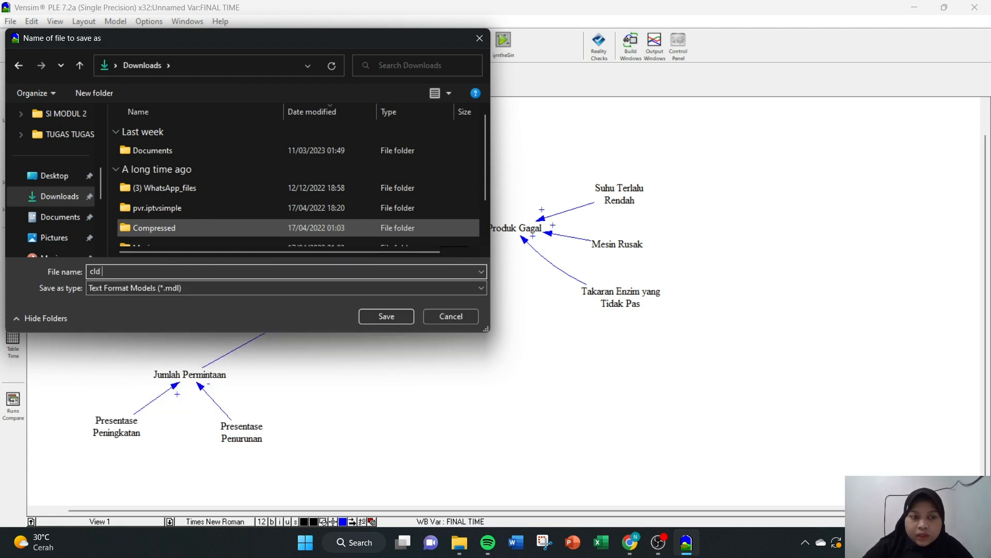
click(388, 316)
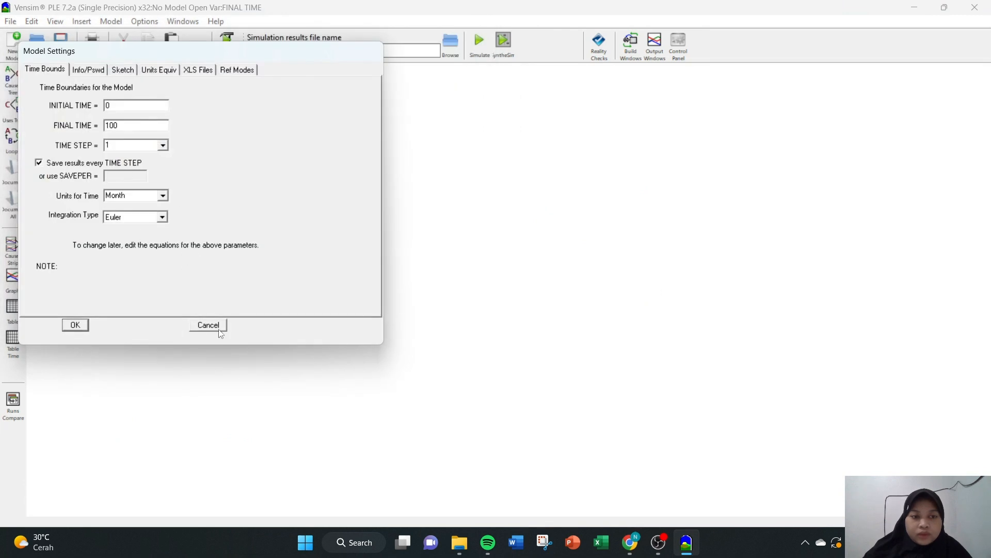
Create a new model with initial time 2023, final time 2025 and Year as the time unit.
click(209, 325)
click(11, 46)
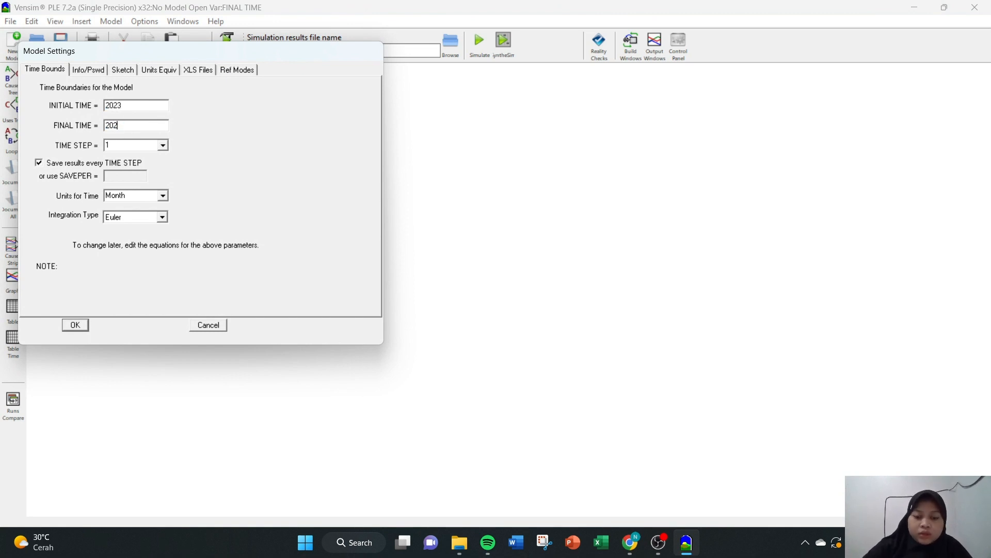
click(164, 200)
scroll(132, 222, up, 2)
click(133, 215)
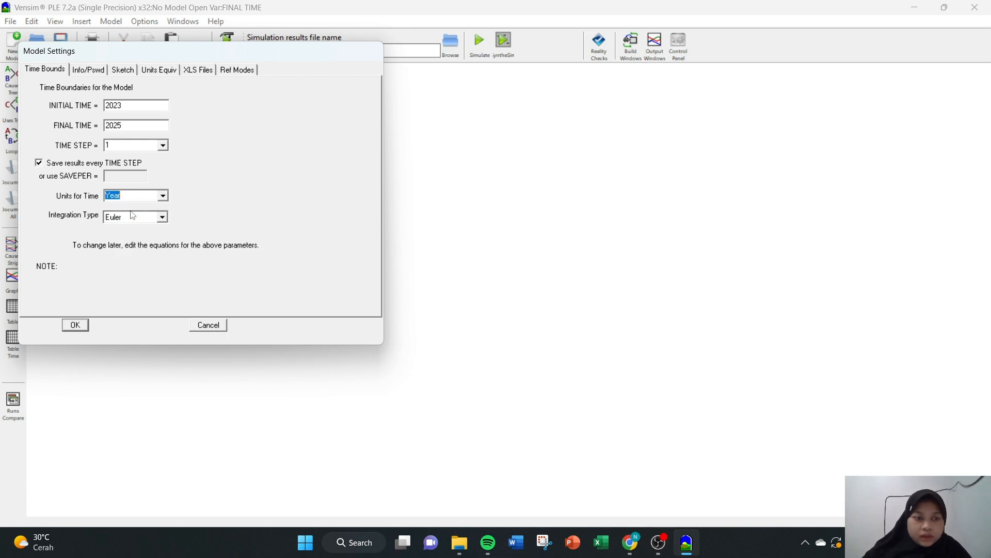
click(76, 325)
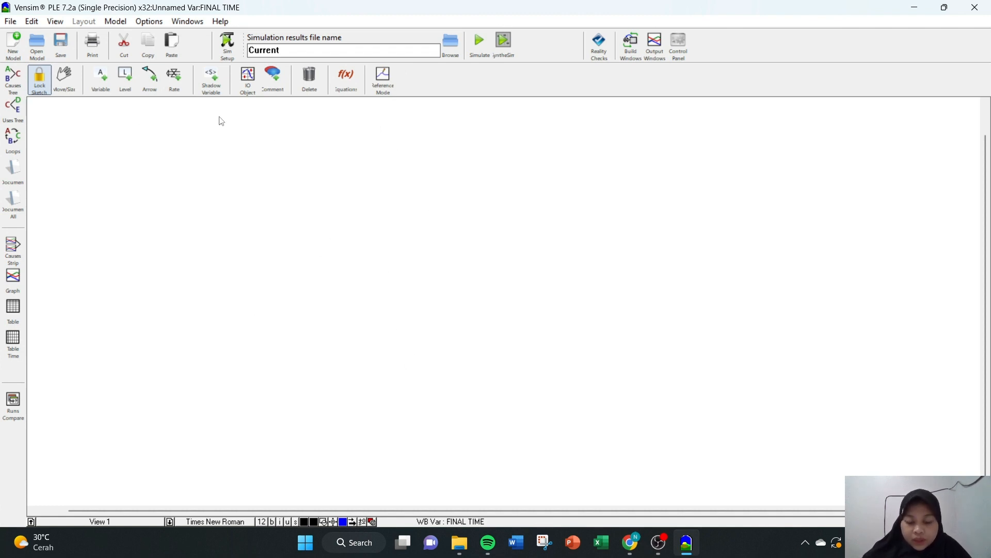
Add a level named Jumlah Permintaan in the upper middle of the sketch.
click(127, 82)
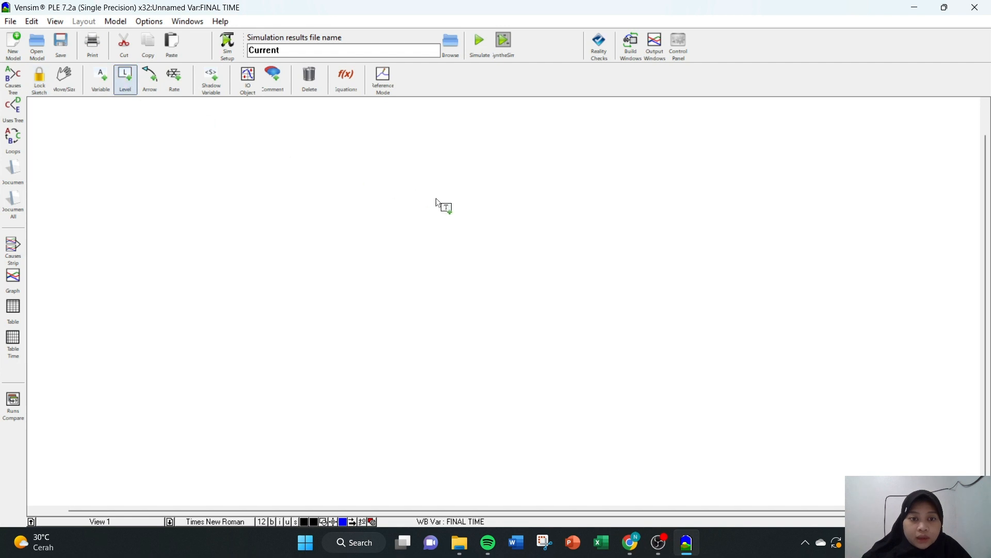
click(438, 211)
key(Caps_Lock)
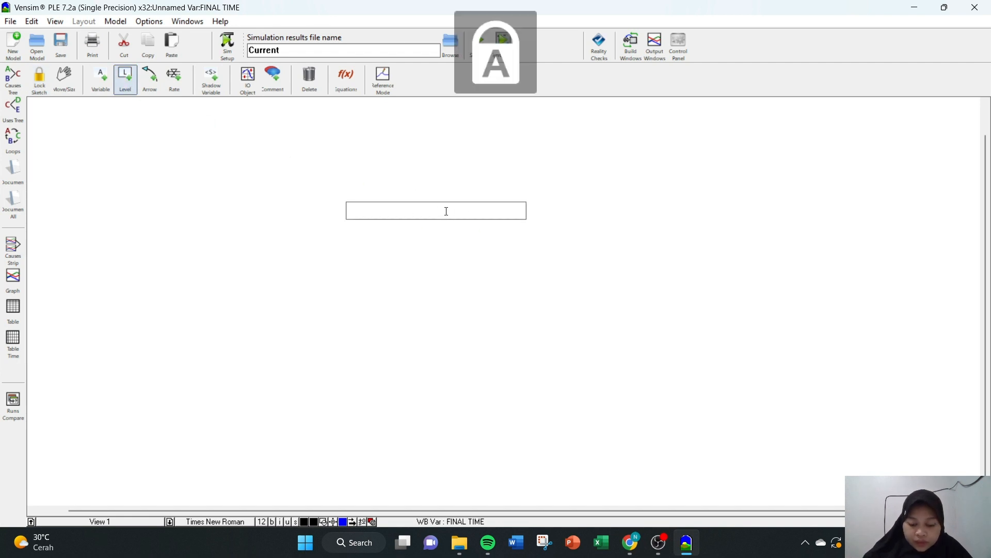
text(J)
key(Caps_Lock)
text(umla)
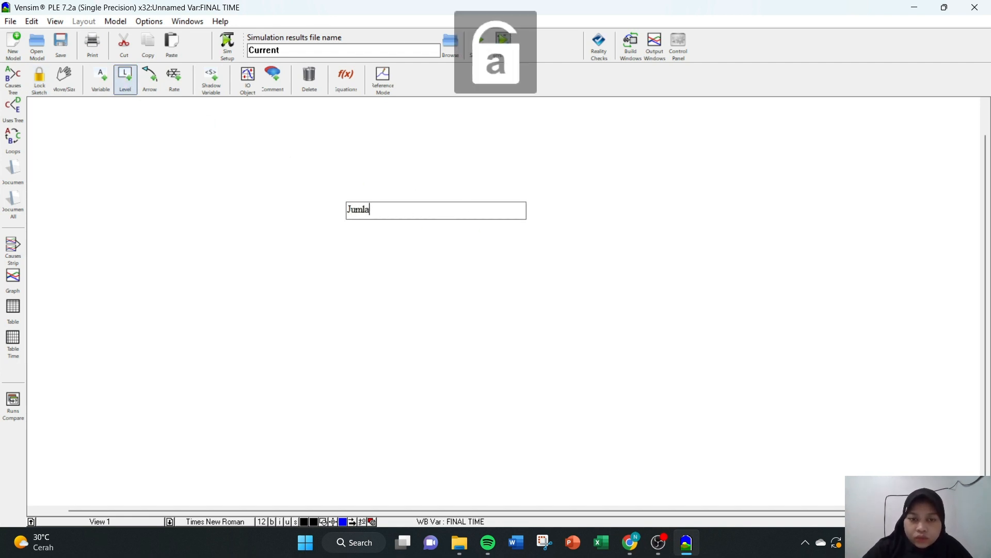
text(h)
key(Caps_Lock)
text(P)
key(Caps_Lock)
text(er)
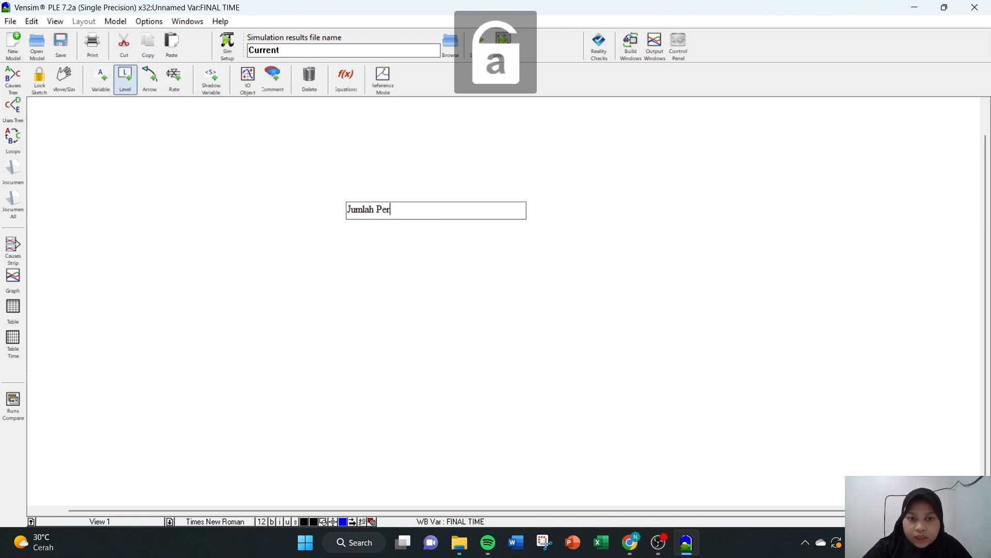
text(mintaan)
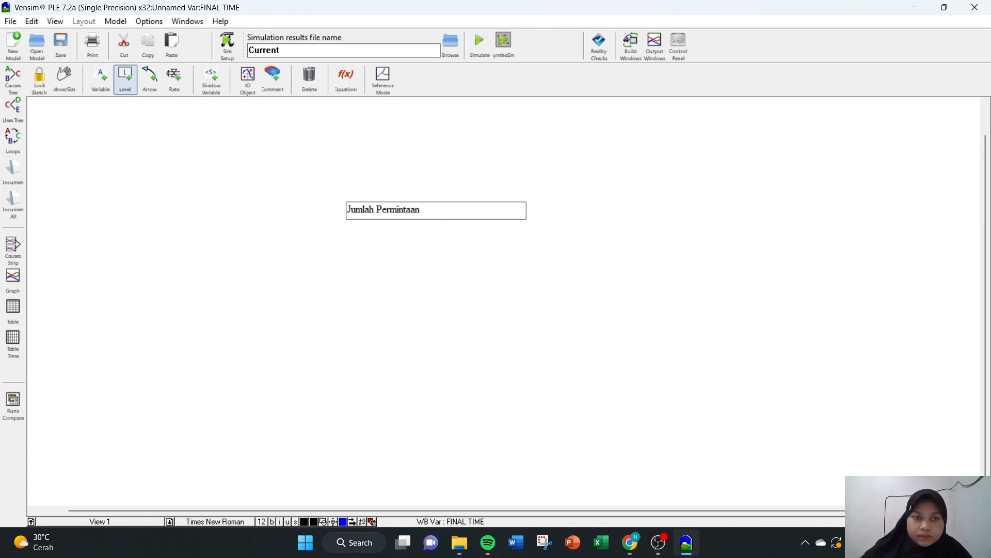
Add a second level named Ketersedian Bahan Baku Keju below Jumlah Permintaan.
click(440, 304)
key(Caps_Lock)
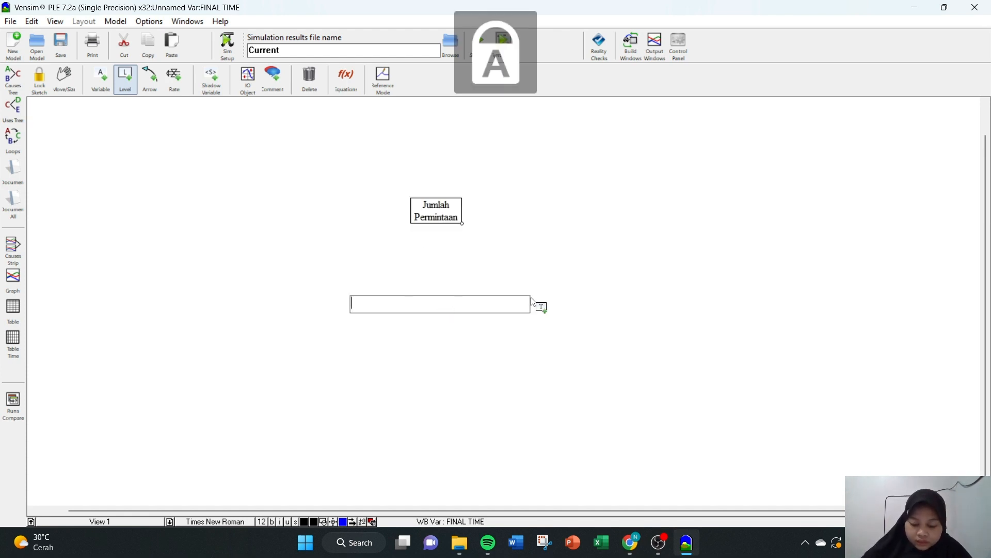
text(K)
key(Caps_Lock)
text(etersed)
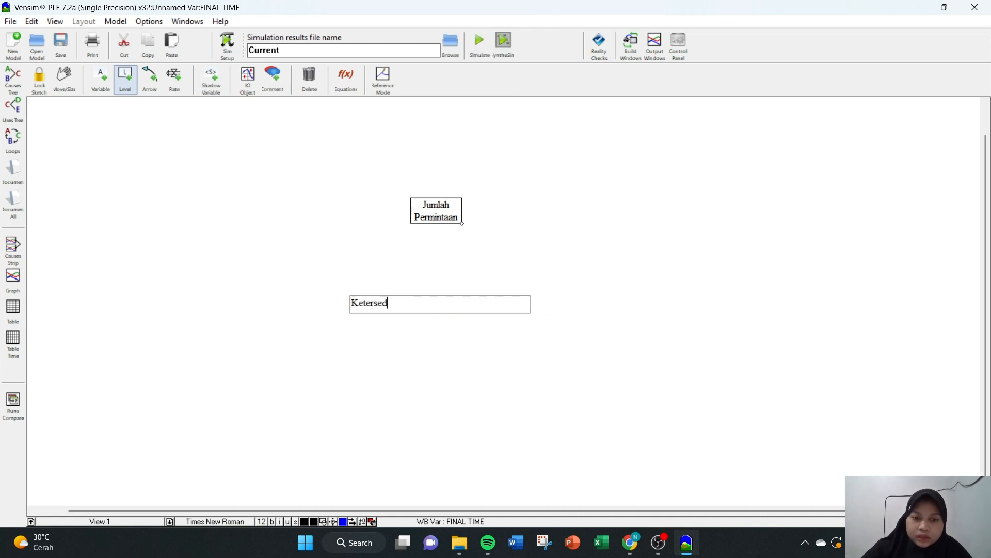
text(ian)
key(Caps_Lock)
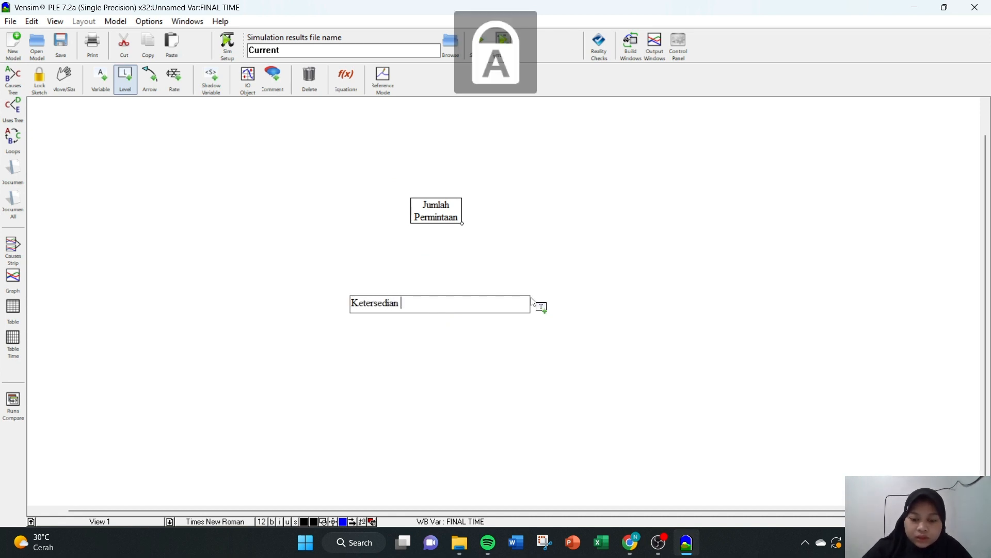
text(B)
key(Caps_Lock)
text(ahan)
key(Caps_Lock)
text(Baku)
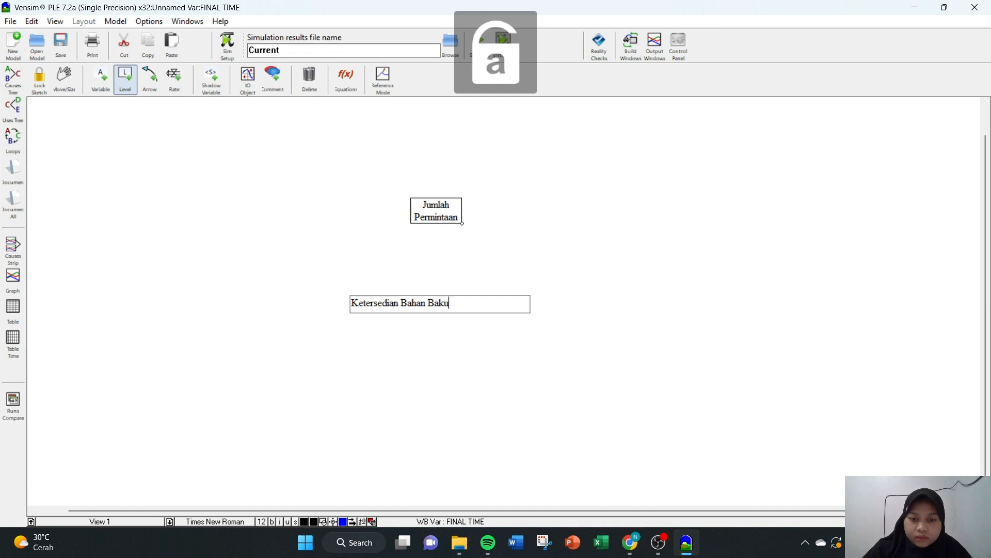
text( Keju)
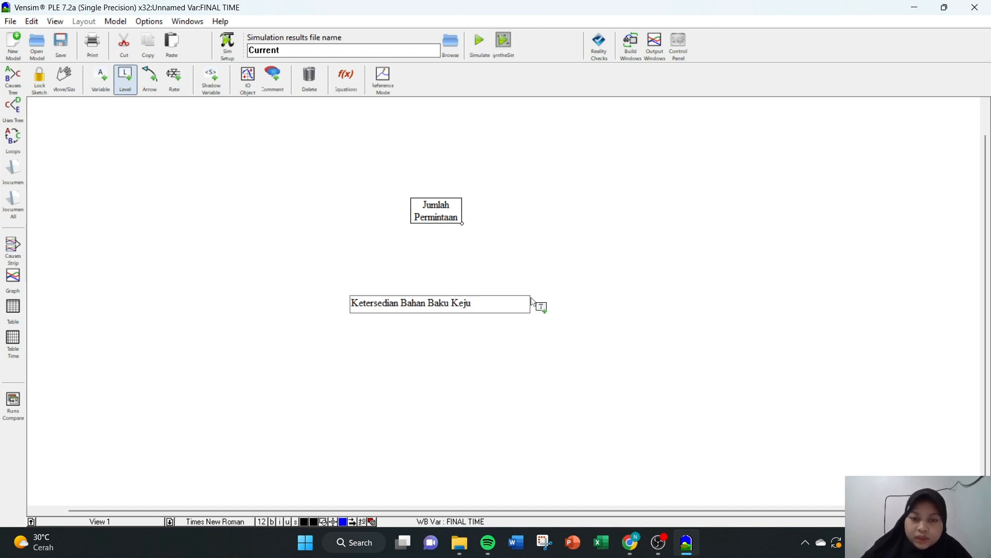
click(514, 279)
key(Escape)
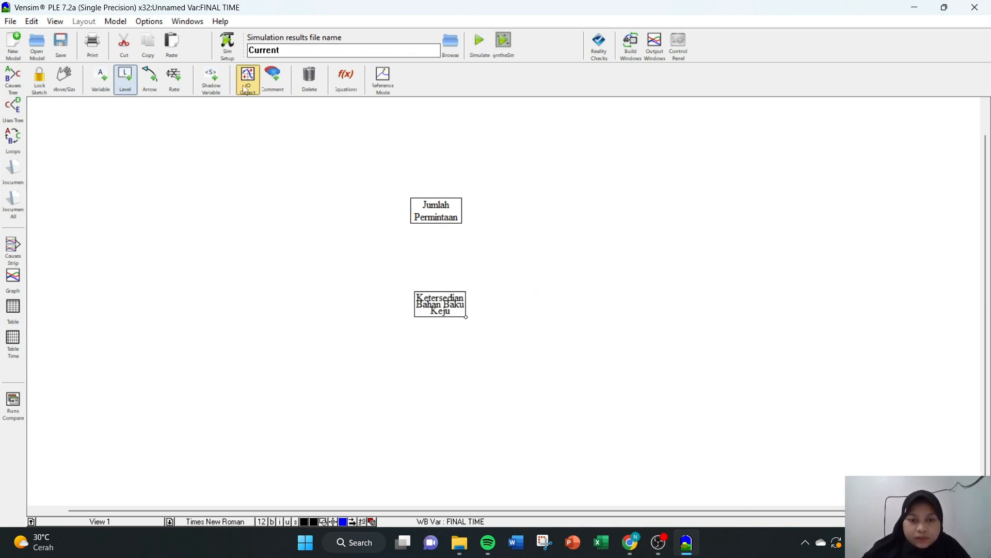
Widen and reposition the Jumlah Permintaan and Ketersedian Bahan Baku Keju boxes so each name fits on one line.
click(62, 83)
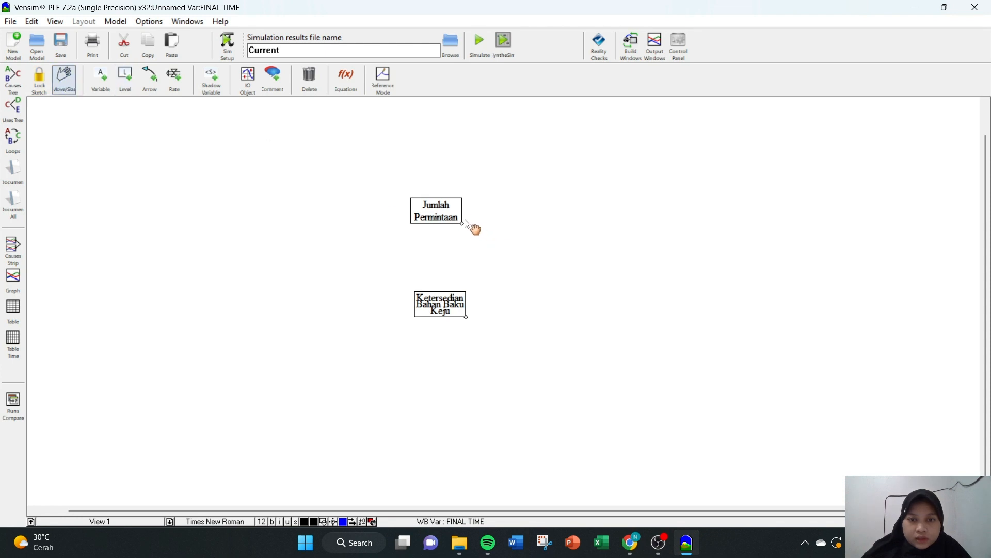
drag(463, 222, 495, 220)
drag(451, 310, 591, 322)
drag(562, 316, 503, 313)
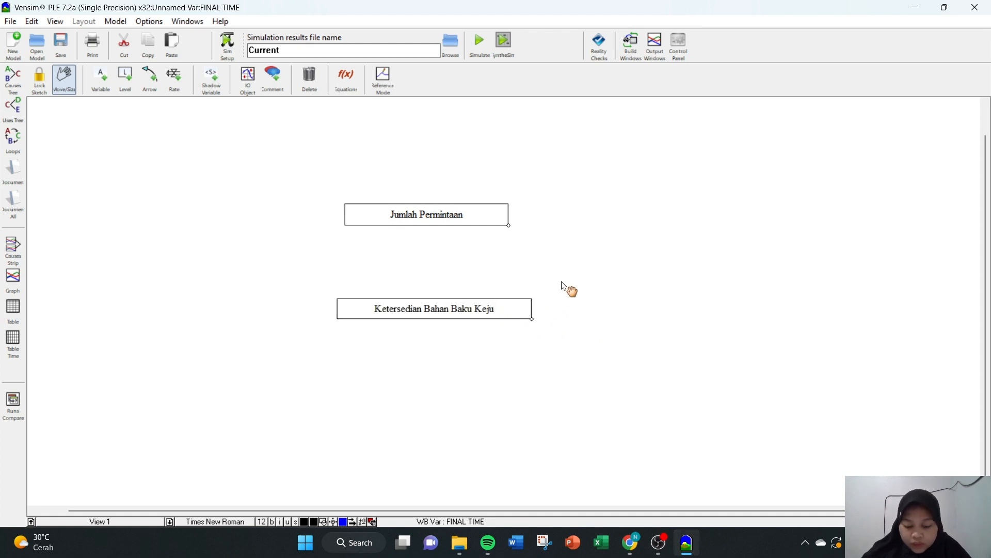
Add an inflow rate named Peningkatan Permintaan from a cloud into the Jumlah Permintaan level.
click(174, 79)
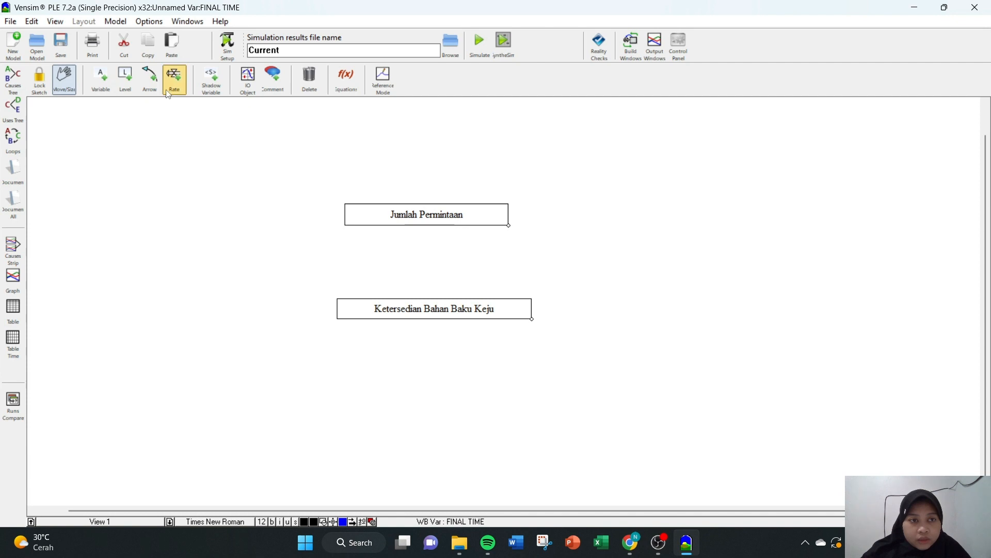
click(206, 214)
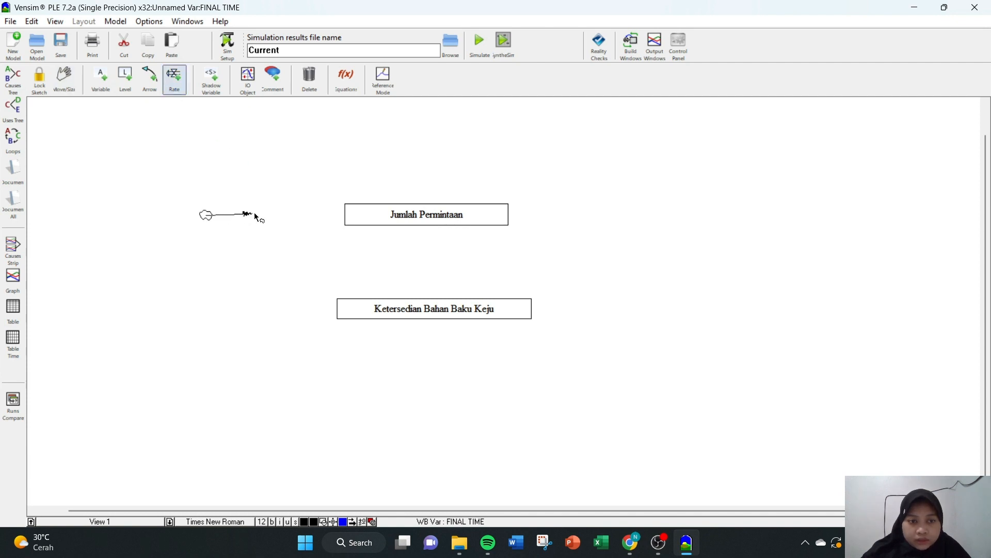
click(380, 213)
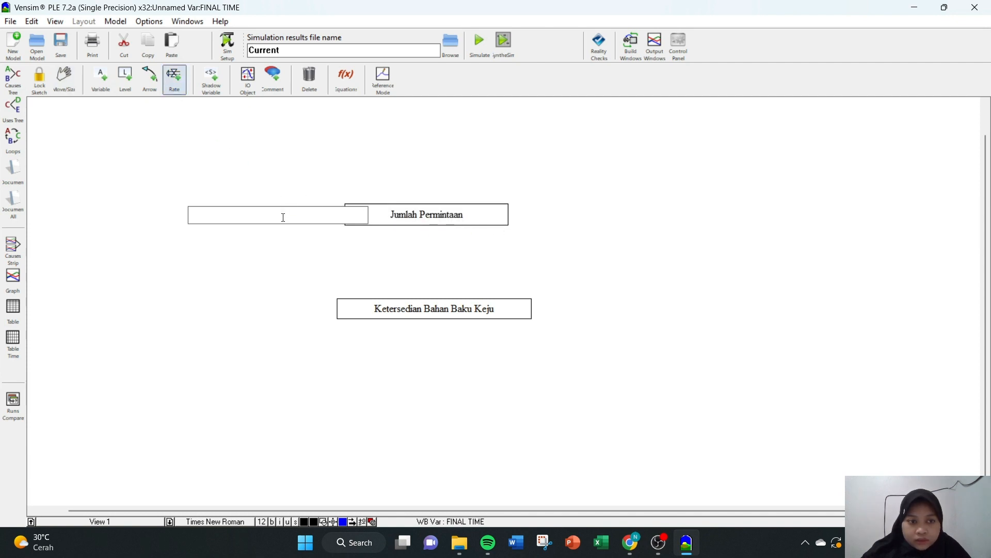
text(Peningkat)
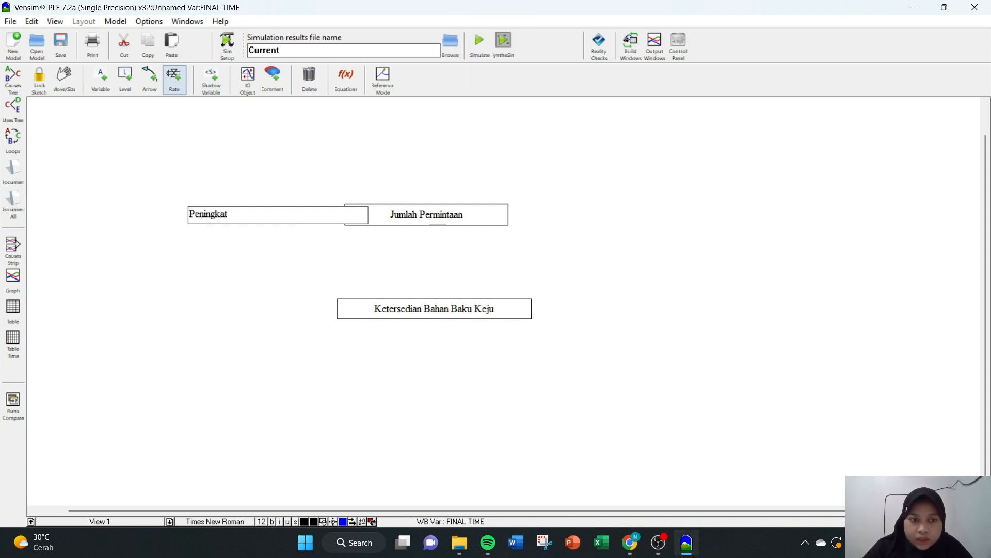
text(an)
key(Caps_Lock)
text(P)
key(Caps_Lock)
text(e)
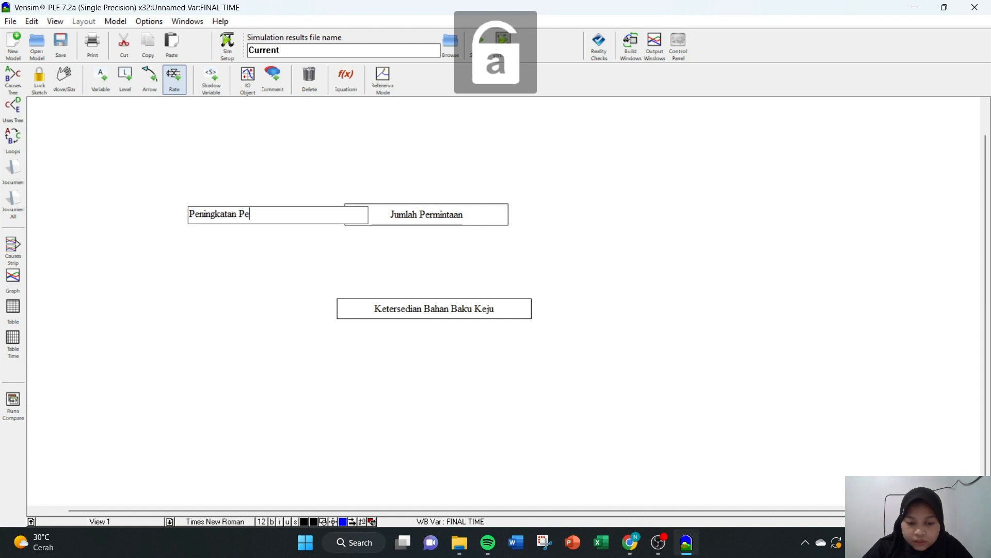
text(rmintaan)
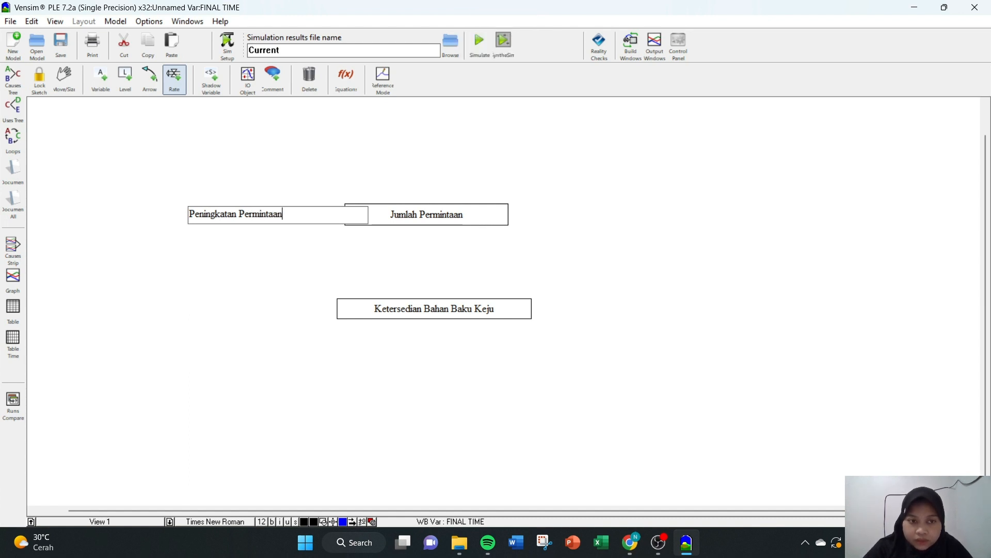
key(Return)
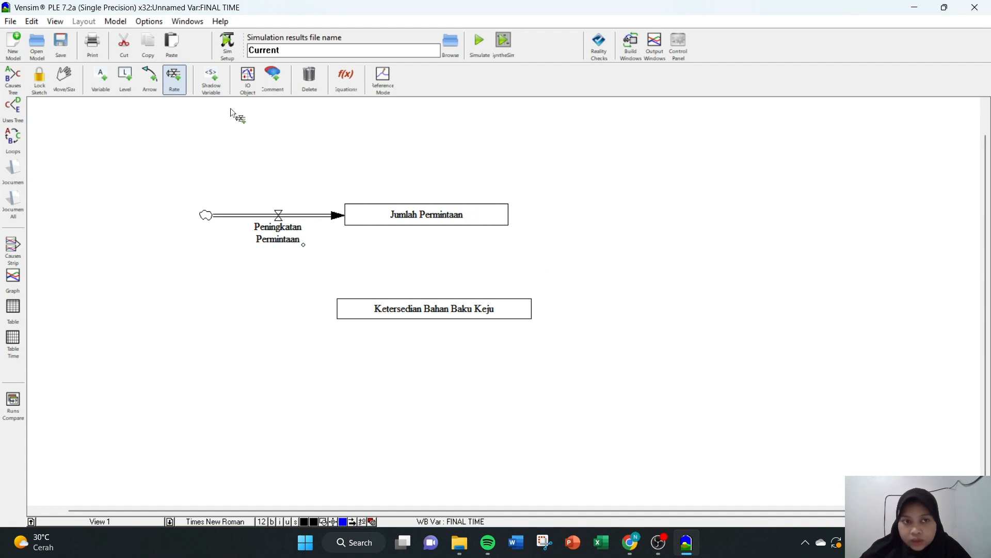
Add an outflow rate named Penurunan Permintaan from the Jumlah Permintaan level to a cloud.
click(504, 215)
click(646, 213)
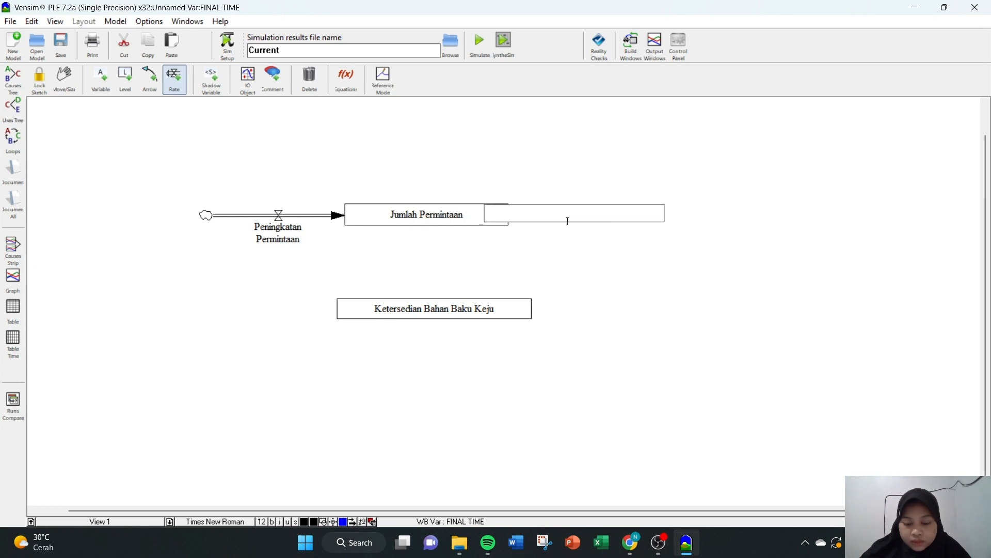
key(Caps_Lock)
text(P)
key(Caps_Lock)
text(enuru)
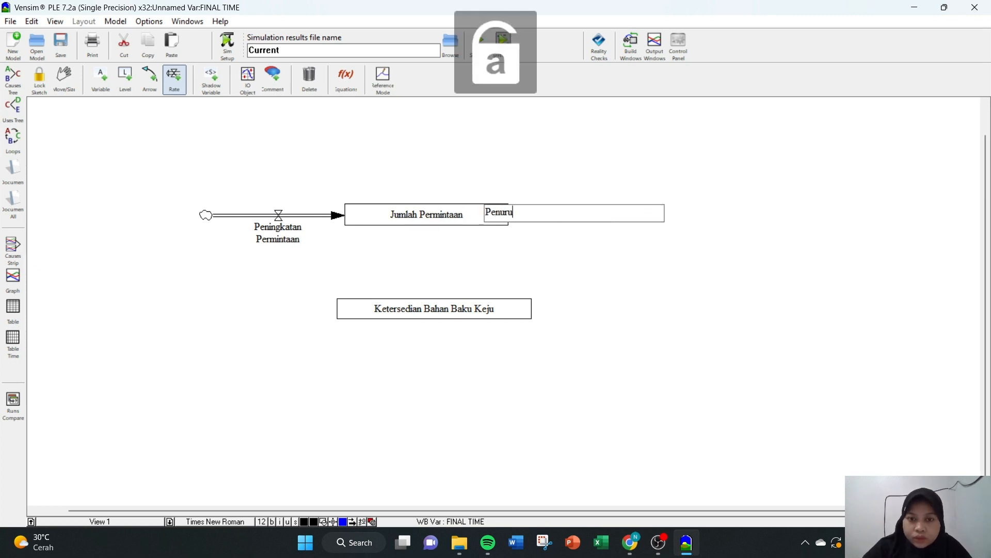
text(nan)
key(Caps_Lock)
text(P)
key(Caps_Lock)
text(e)
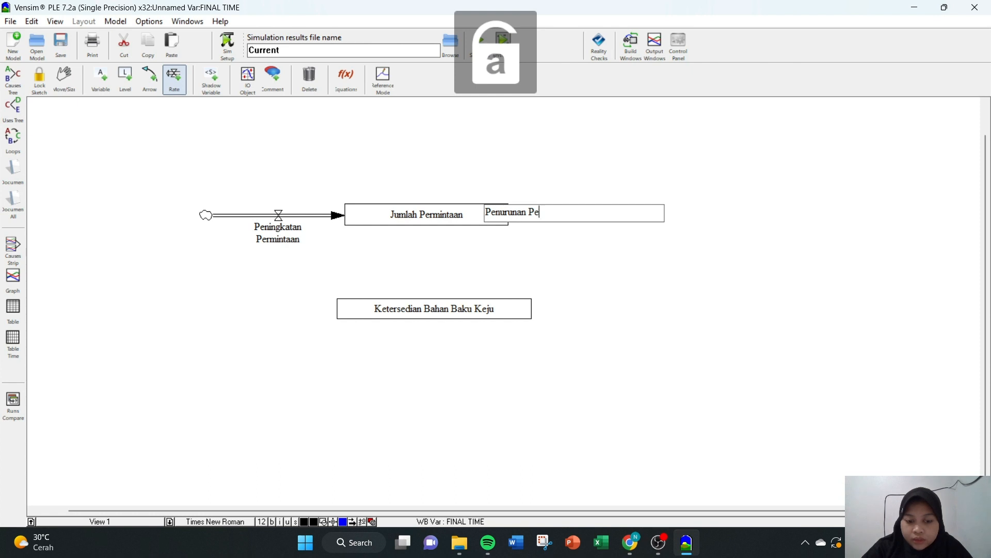
text(rmintaan)
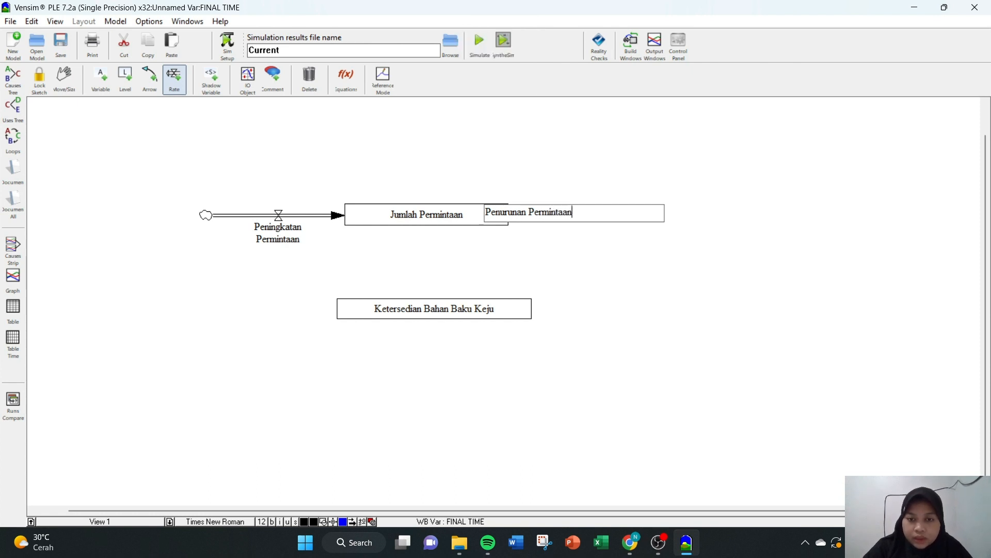
key(Return)
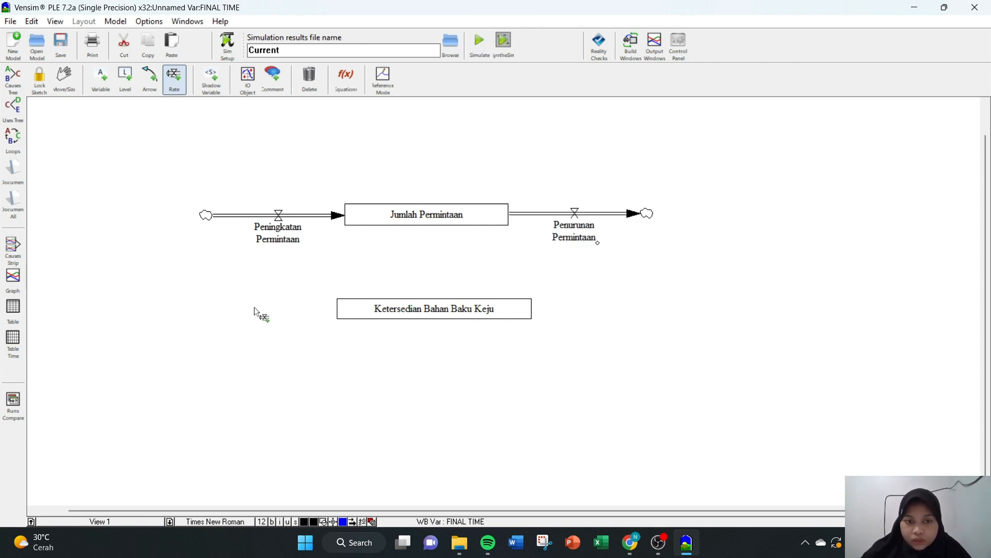
Add an inflow rate named Produksi Keju from a cloud into the Ketersedian Bahan Baku Keju level.
click(223, 315)
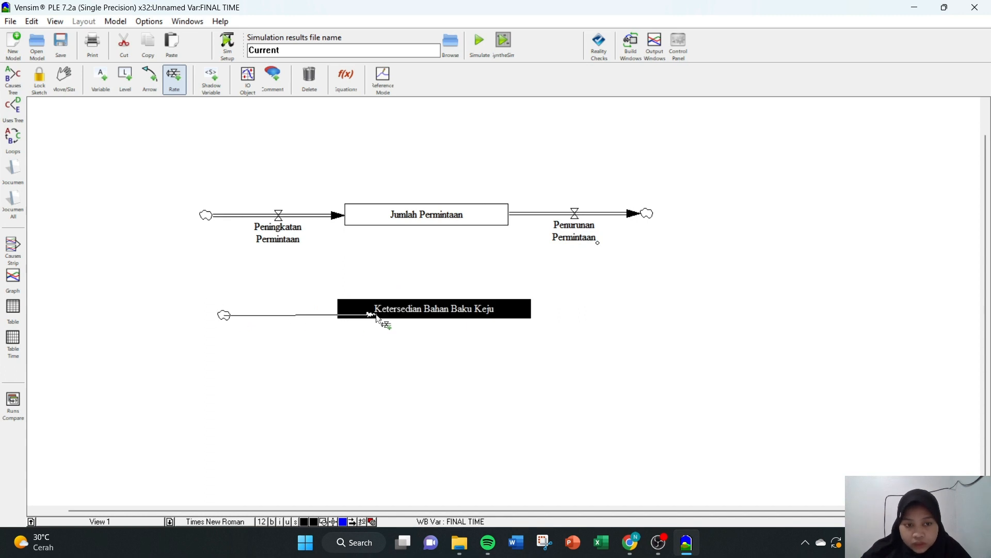
click(356, 316)
key(Caps_Lock)
text(P)
key(Caps_Lock)
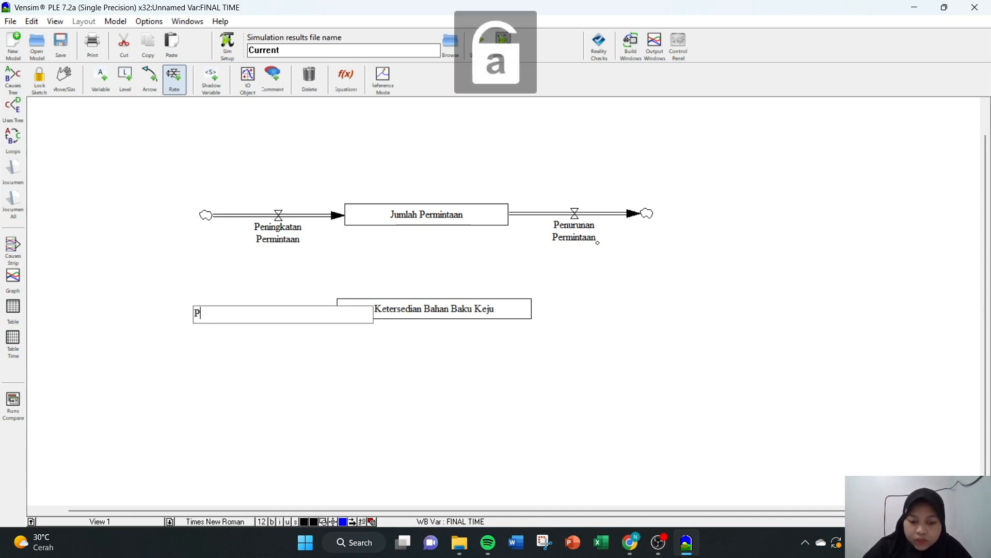
text(roduksi)
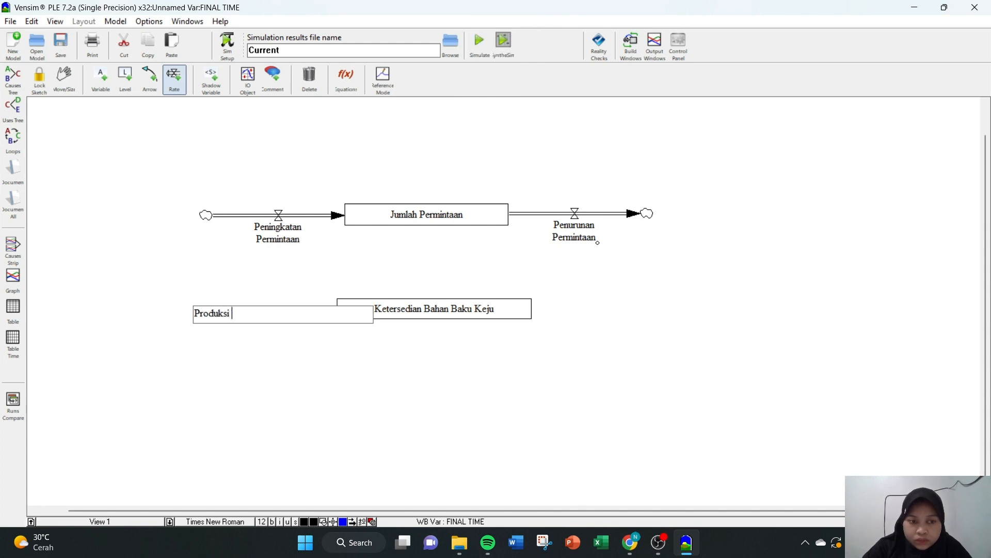
key(Caps_Lock)
text(k)
key(BackSpace)
text(k)
key(Caps_Lock)
key(BackSpace)
text(K)
key(Caps_Lock)
text(eju)
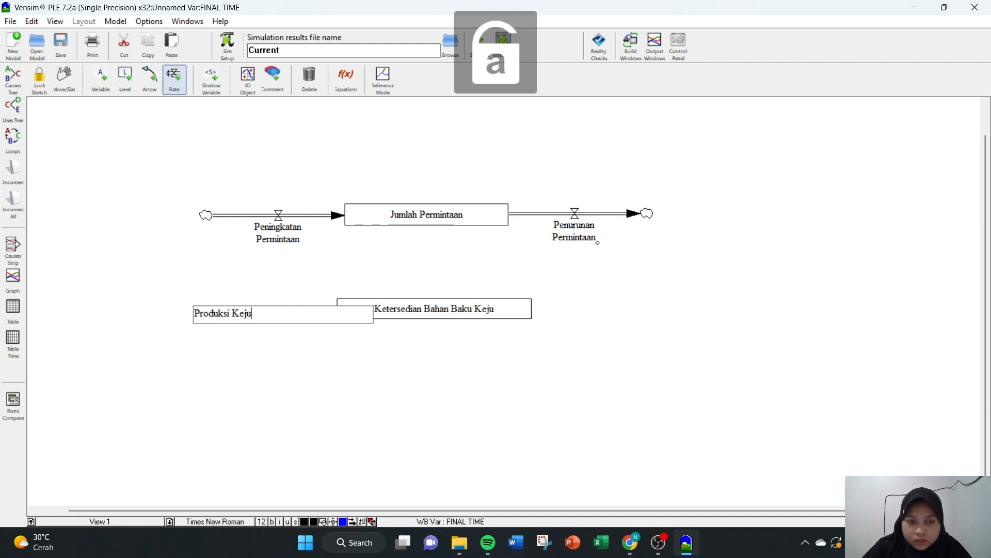
key(Return)
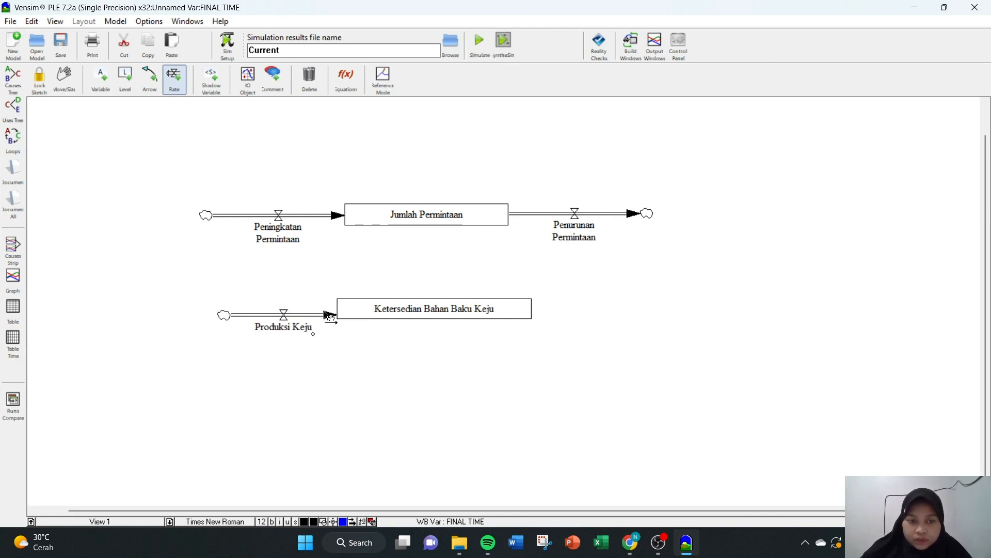
Try to straighten the Produksi Keju flow by raising its valve, and delete the rate together with its source cloud.
click(64, 78)
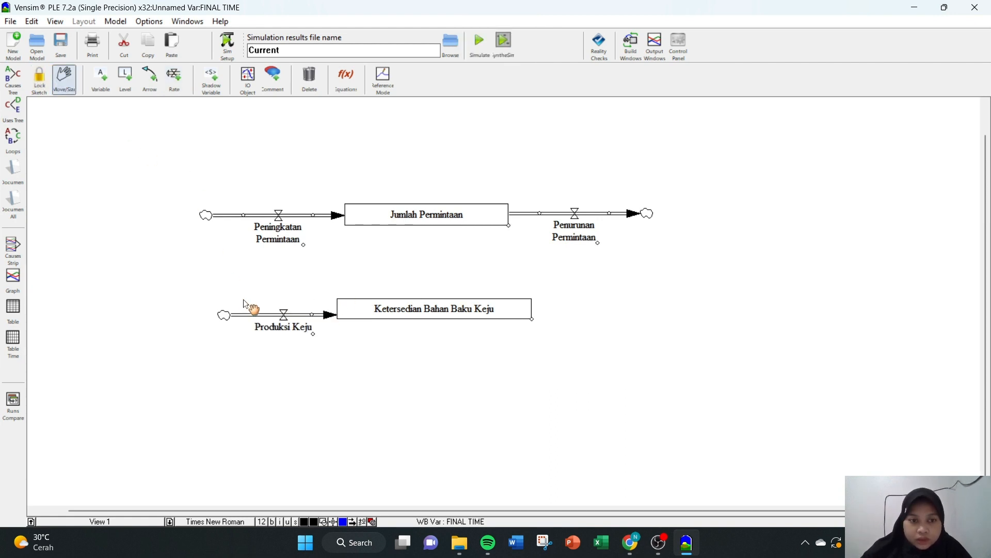
drag(283, 316, 281, 307)
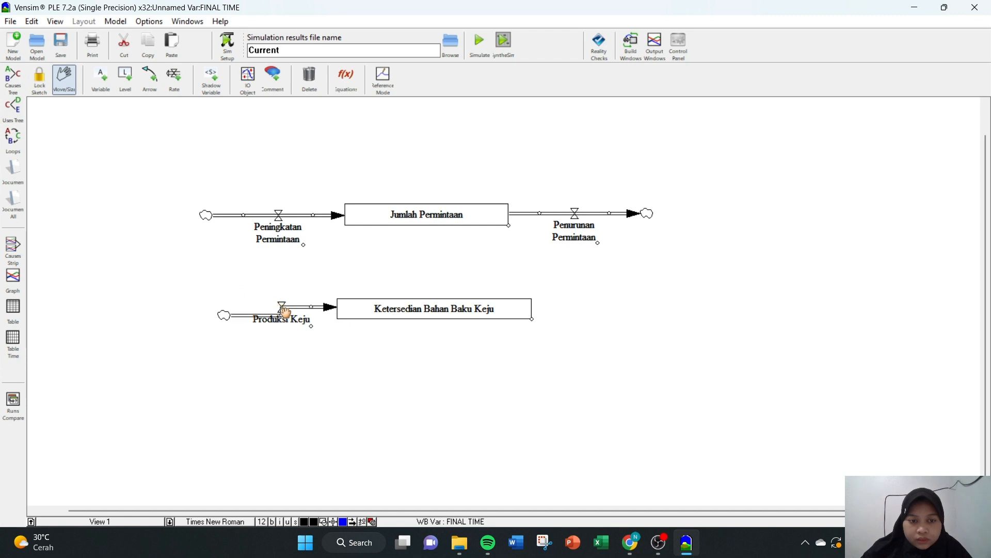
click(309, 80)
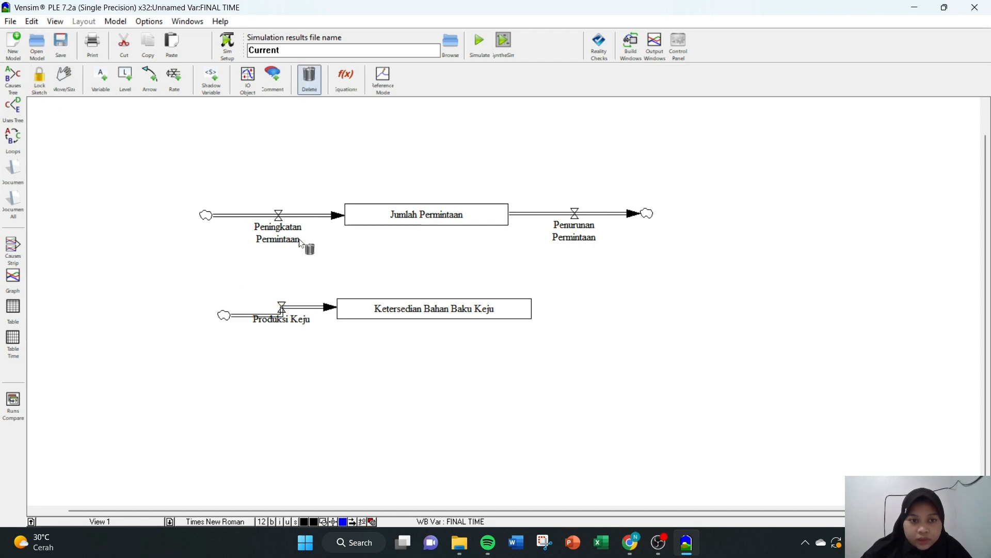
click(285, 318)
click(226, 313)
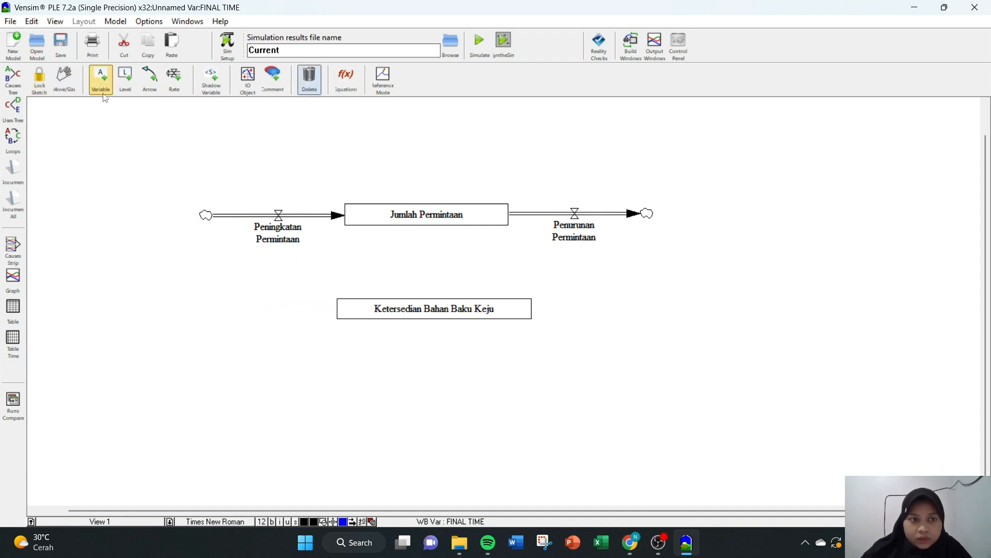
Redraw the Produksi Keju inflow rate as a straight pipe from a cloud into Ketersedian Bahan Baku Keju.
click(174, 80)
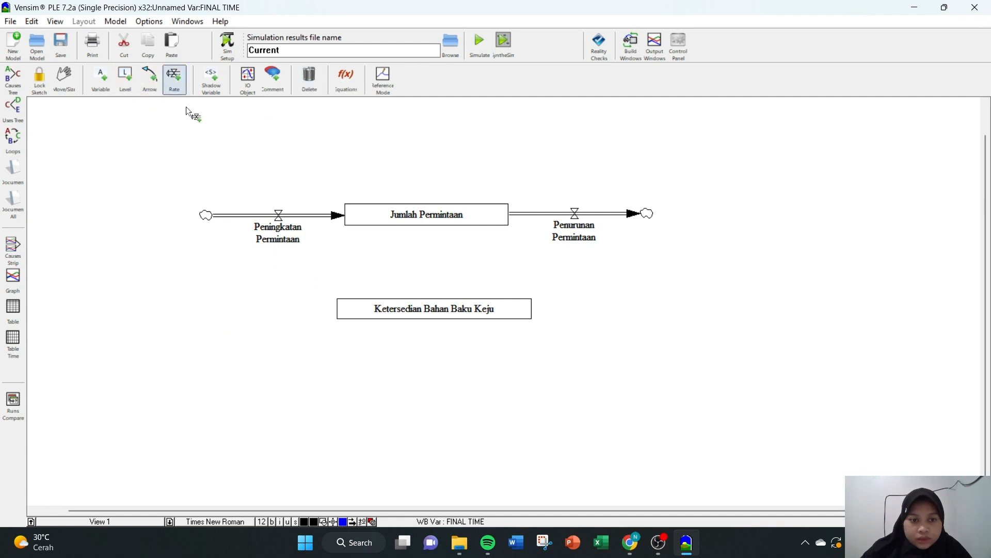
click(218, 312)
click(368, 315)
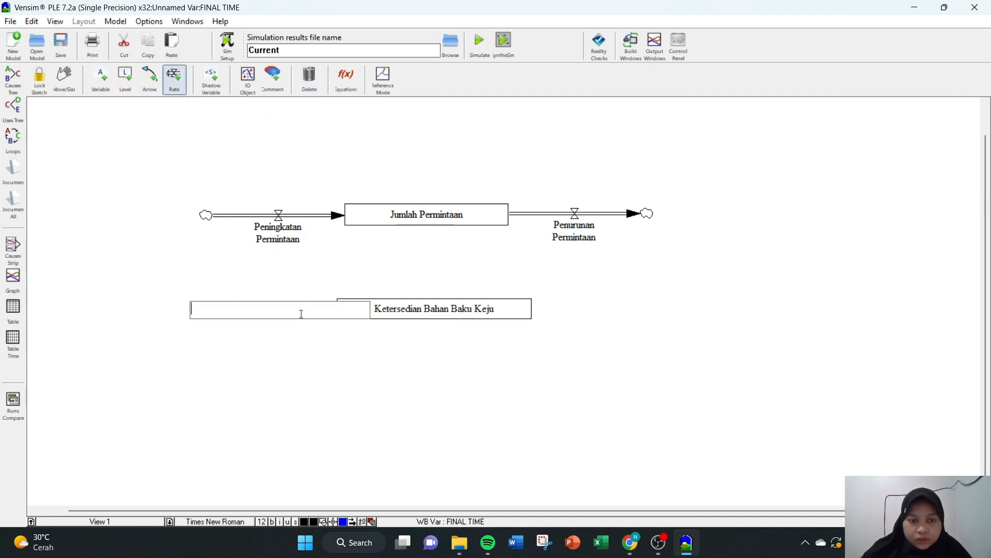
key(Caps_Lock)
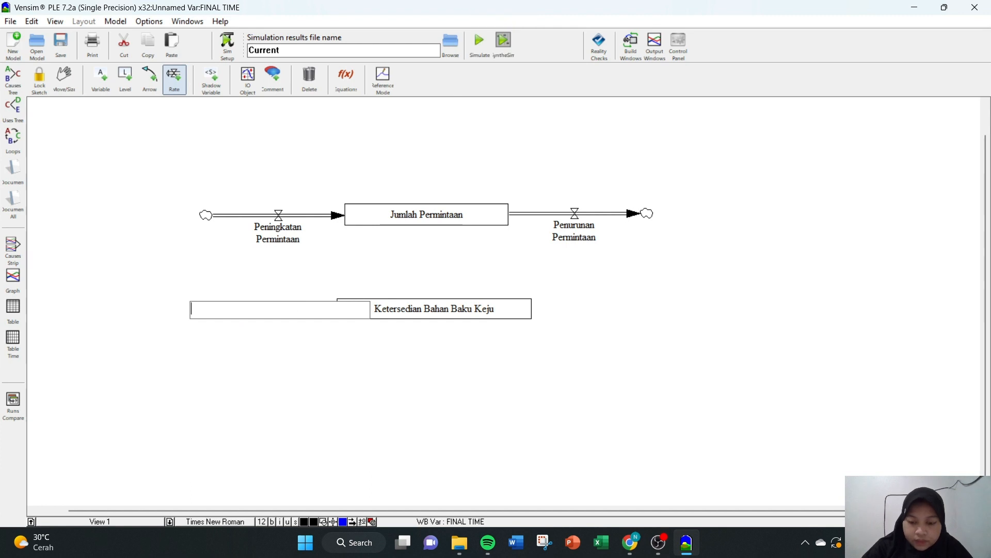
text(P)
key(Caps_Lock)
text(roduksi)
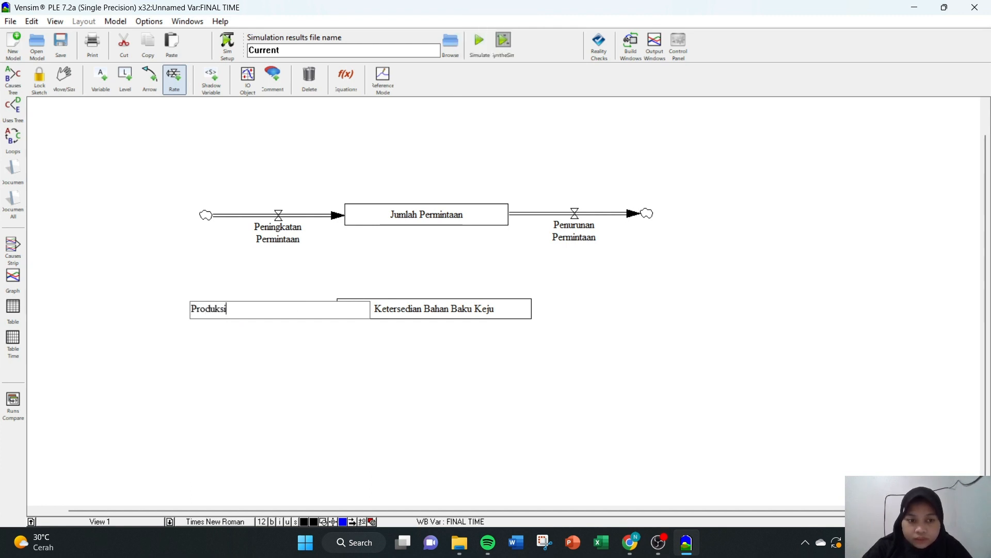
key(Caps_Lock)
text(K)
key(Caps_Lock)
text(eju)
key(Return)
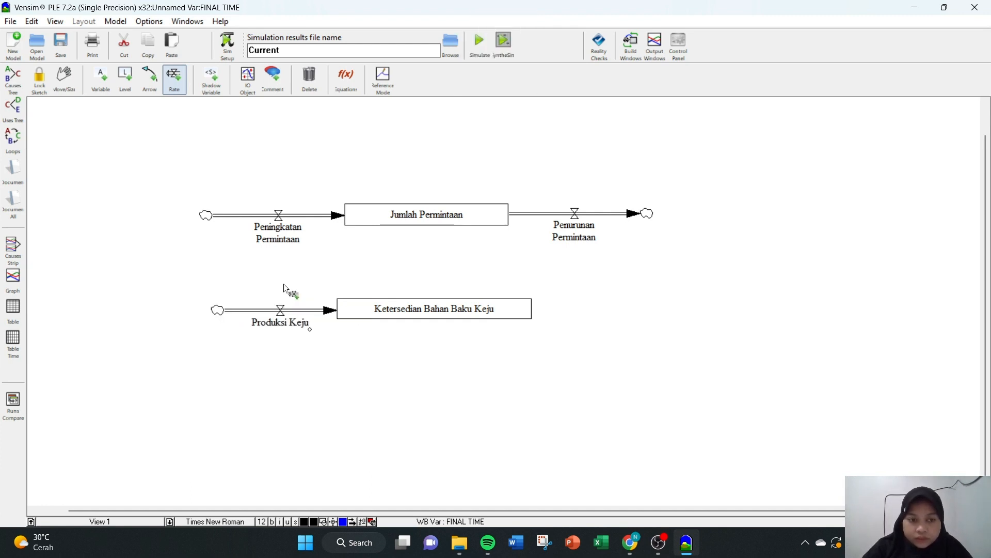
Add an outflow rate named Produk Gagal from the Ketersedian Bahan Baku Keju level to a cloud.
click(492, 310)
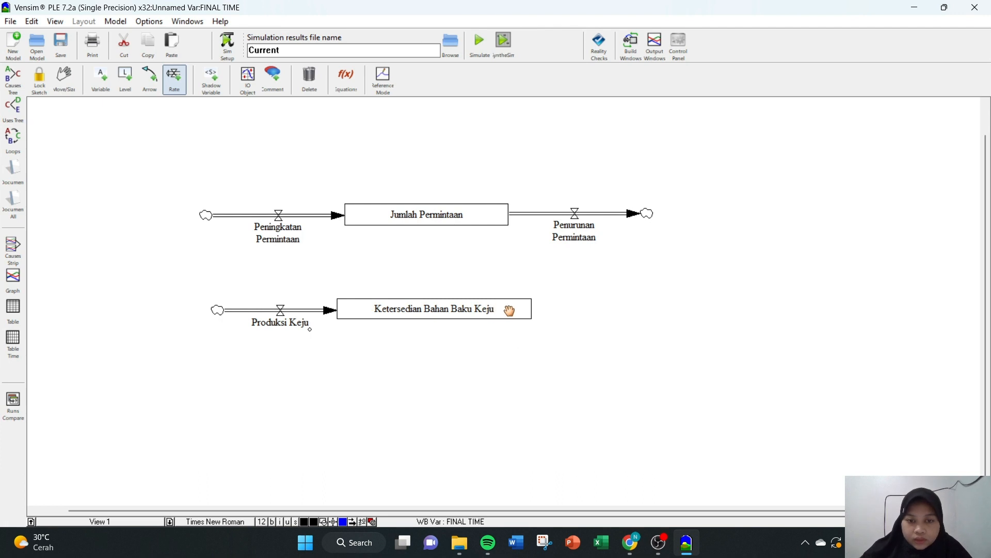
click(608, 316)
key(Caps_Lock)
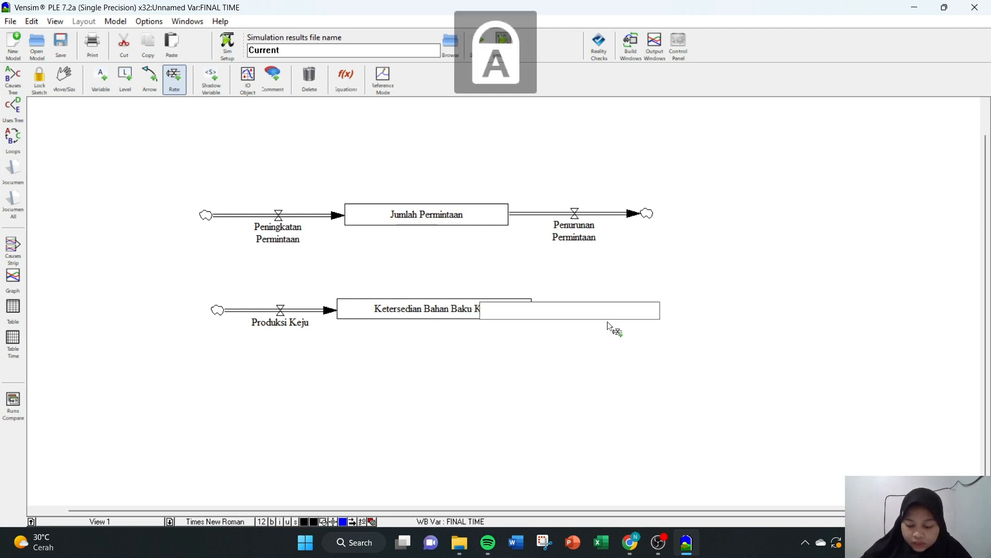
text(P)
key(Caps_Lock)
text(roduk)
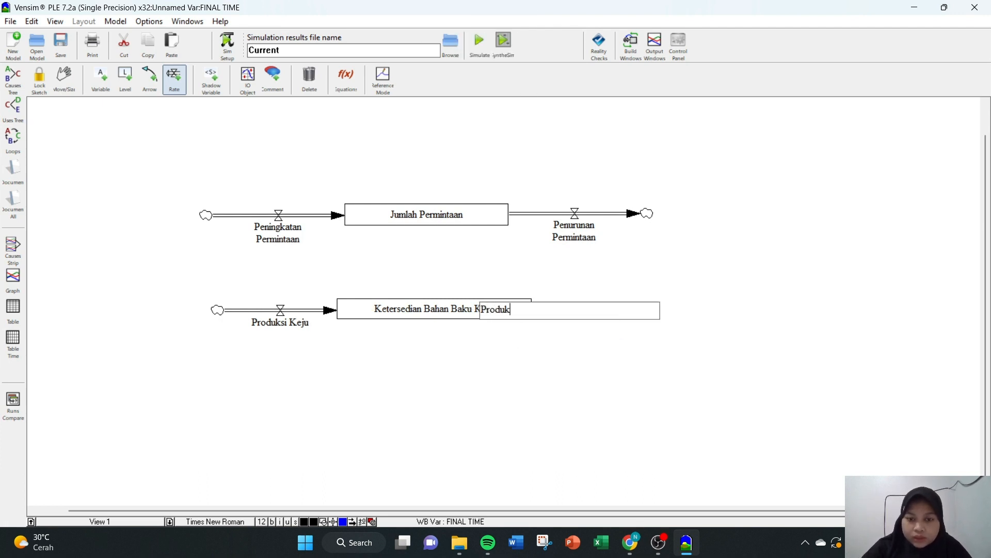
key(Caps_Lock)
text(G)
key(Caps_Lock)
text(agal)
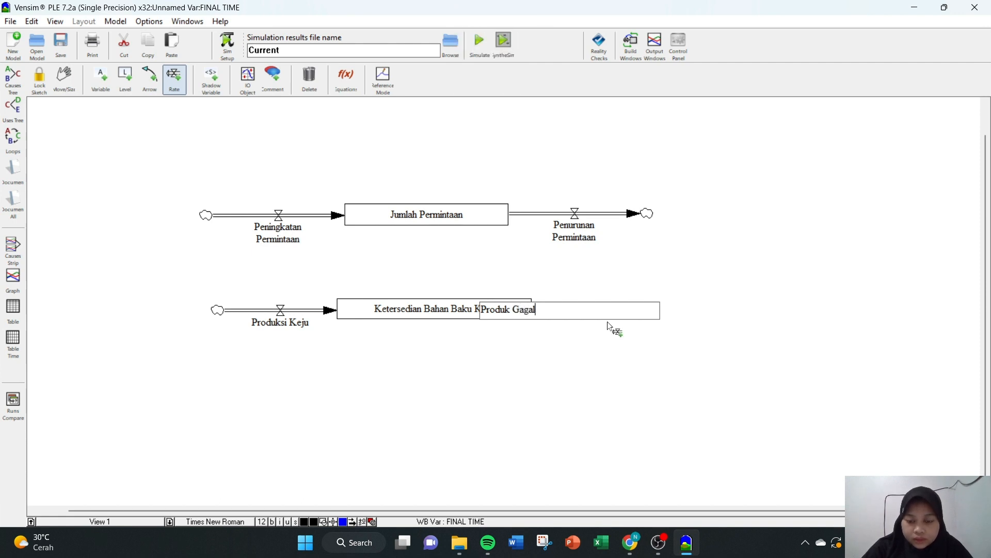
key(Return)
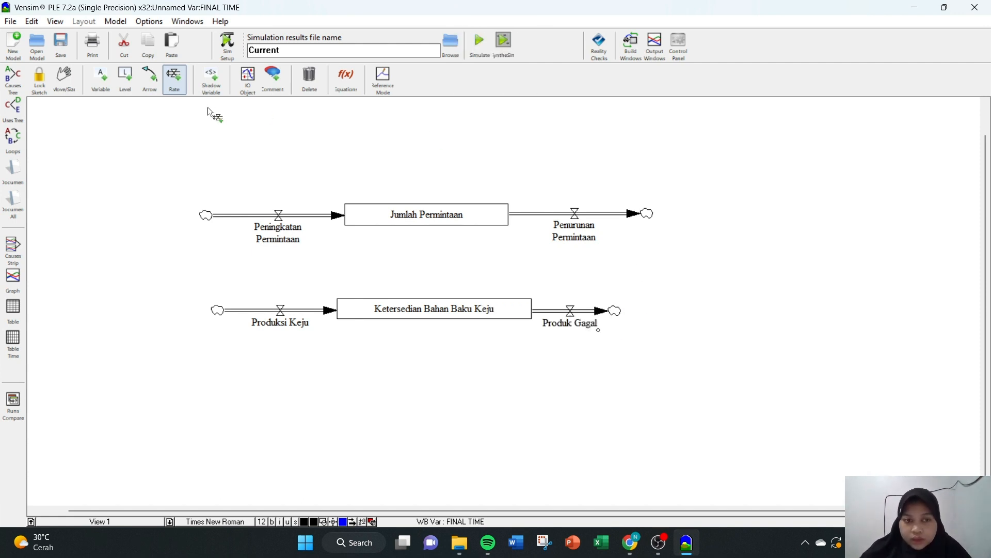
Add an auxiliary variable named Presentase Penurunan above the Penurunan Permintaan rate.
click(110, 84)
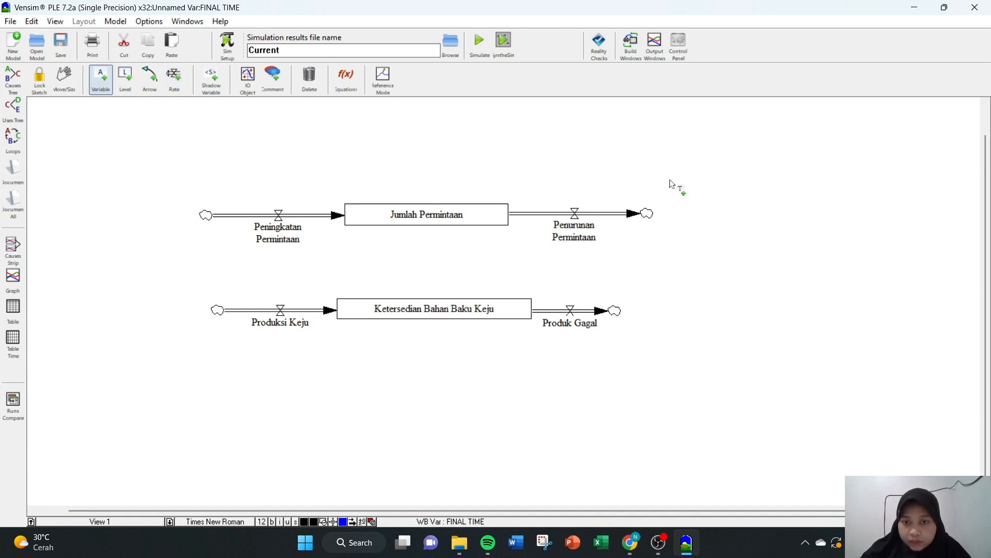
click(579, 154)
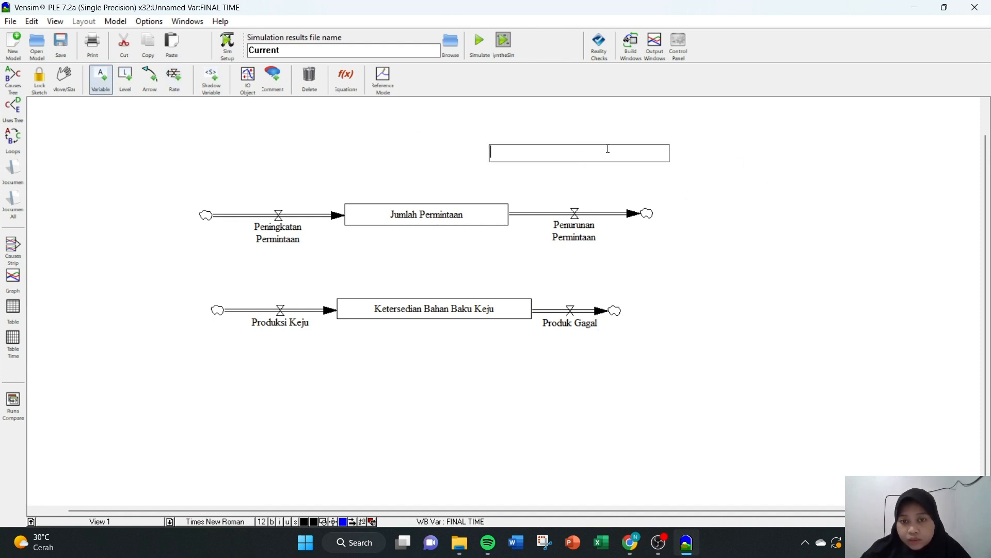
key(Caps_Lock)
text(P)
key(Caps_Lock)
text(res)
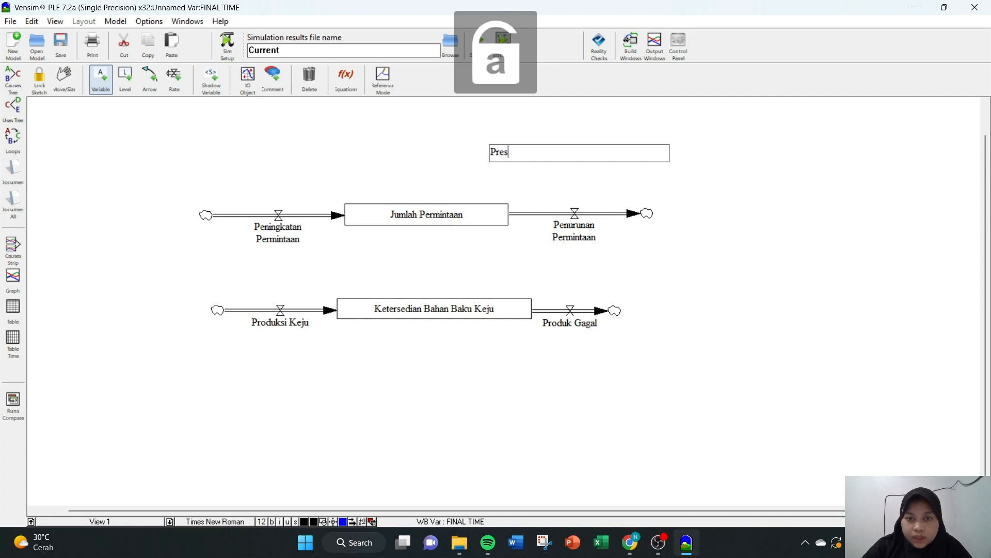
text(entase)
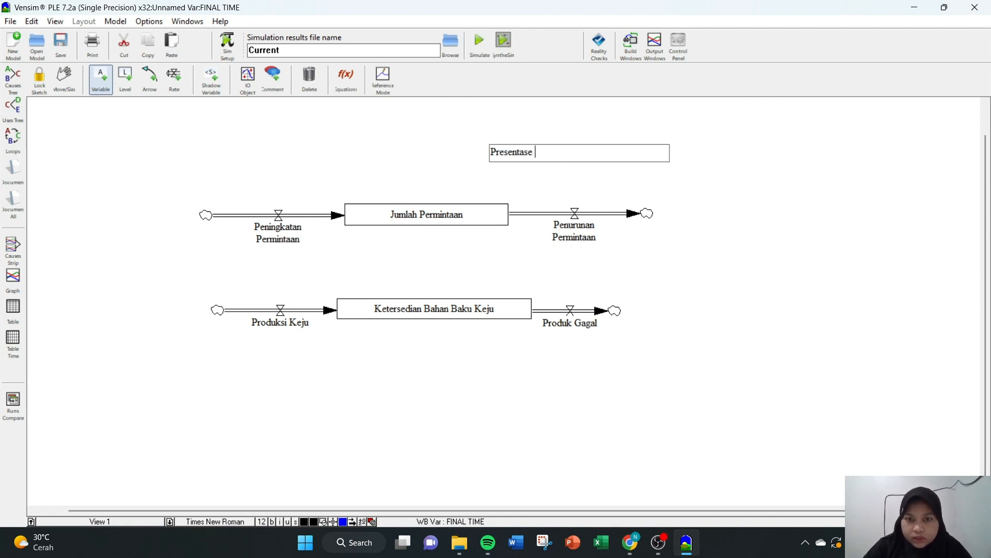
key(Caps_Lock)
text(P)
key(Caps_Lock)
text(enurunan)
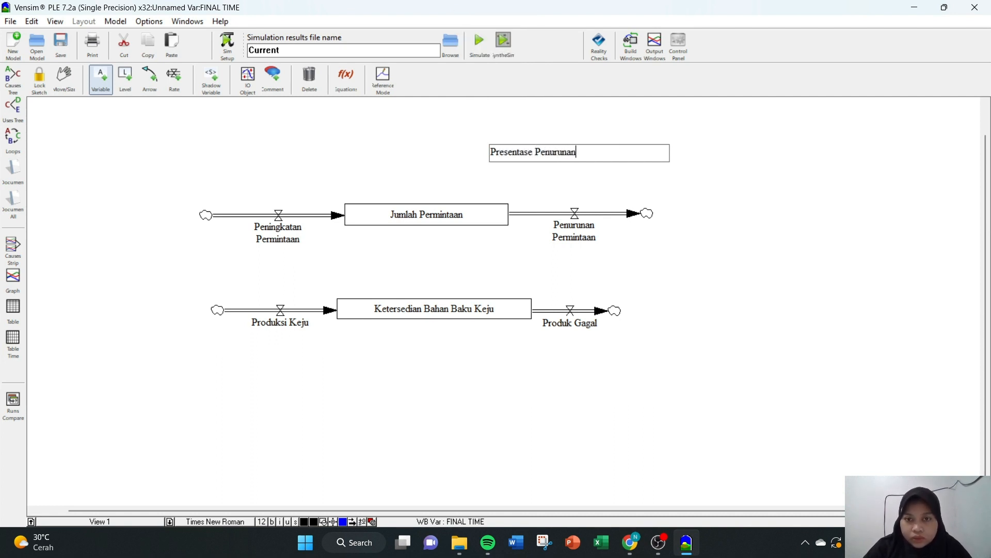
key(Return)
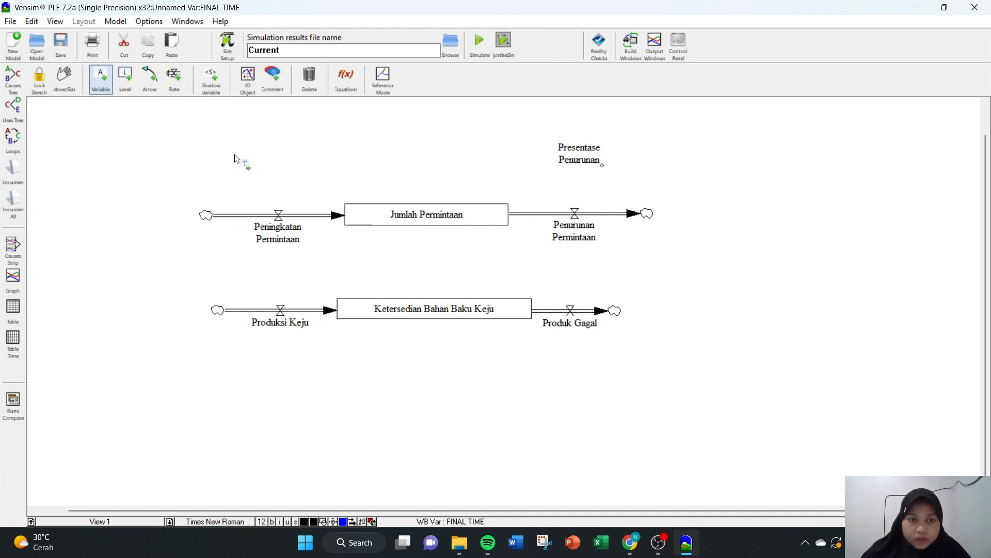
Add an auxiliary variable named Presentase Peningkatan above the Peningkatan Permintaan rate.
click(268, 144)
key(Caps_Lock)
text(P)
key(Caps_Lock)
text(r)
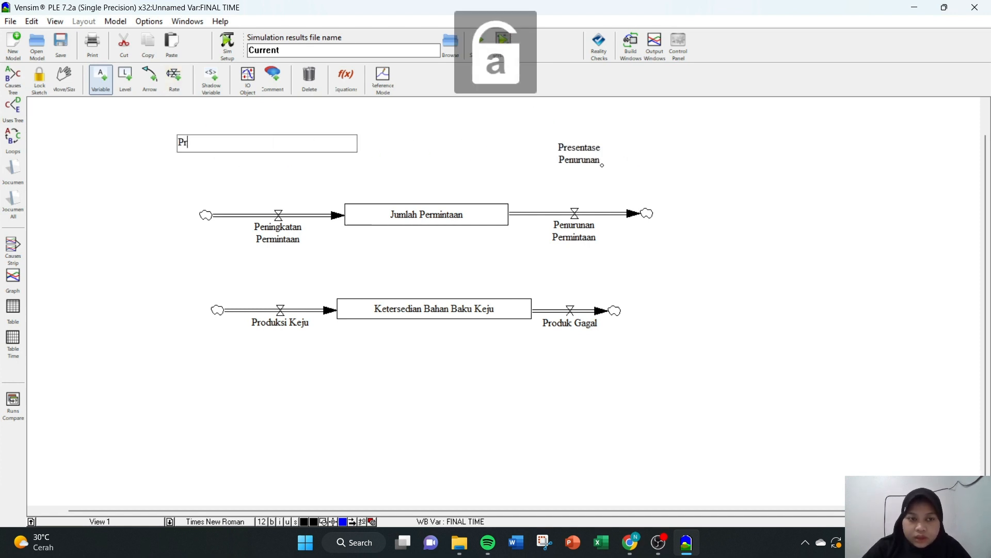
text(esen)
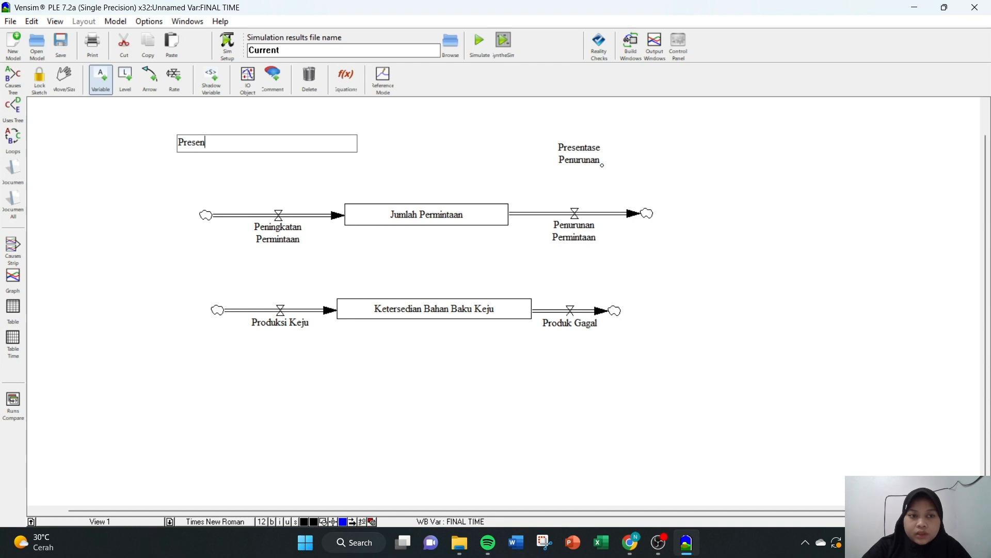
text(tase)
key(Caps_Lock)
text(P)
key(Caps_Lock)
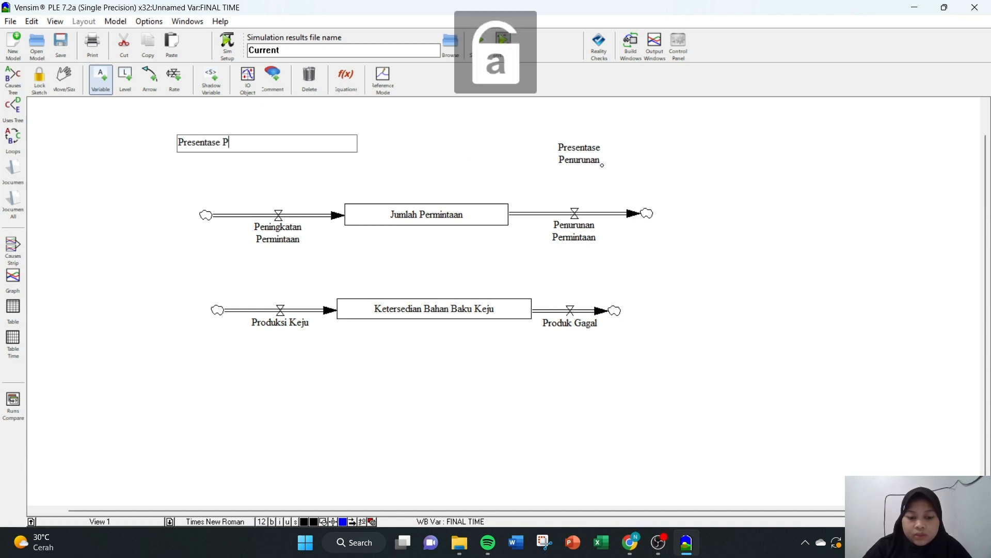
text(eningk)
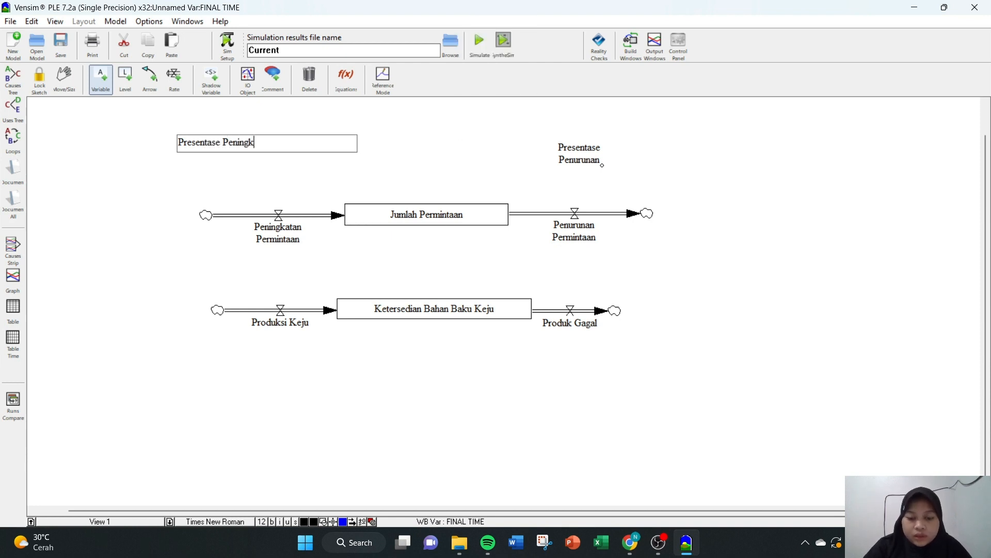
text(atan)
key(Return)
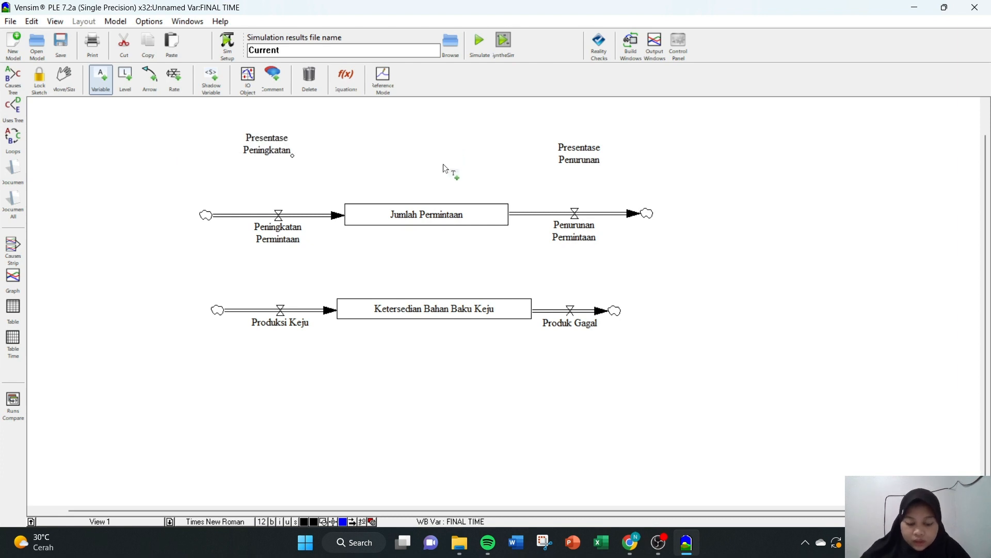
Add a variable named Penggunaan Teknologi Modern to the upper left of the Produksi Keju rate's source cloud.
click(135, 265)
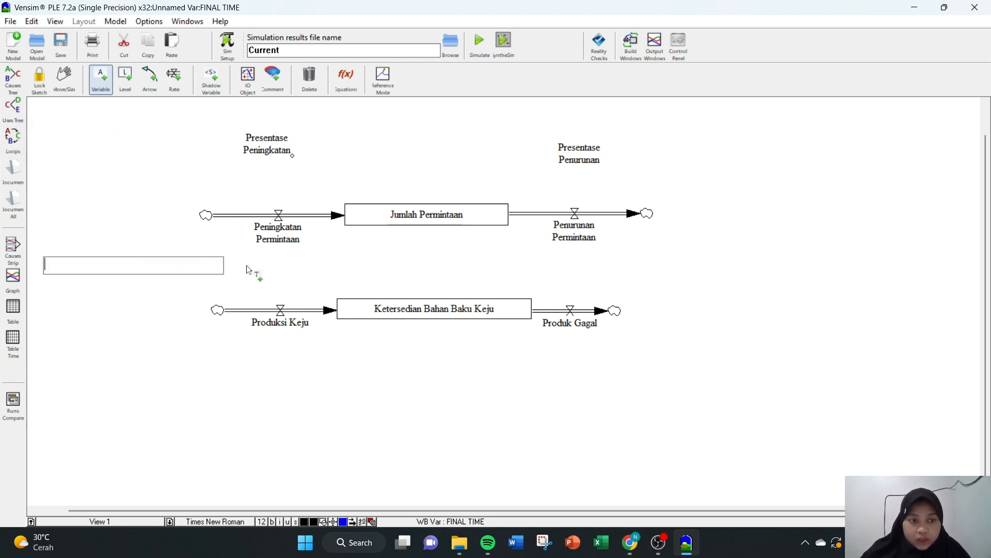
key(Caps_Lock)
text(P)
key(Caps_Lock)
text(eng)
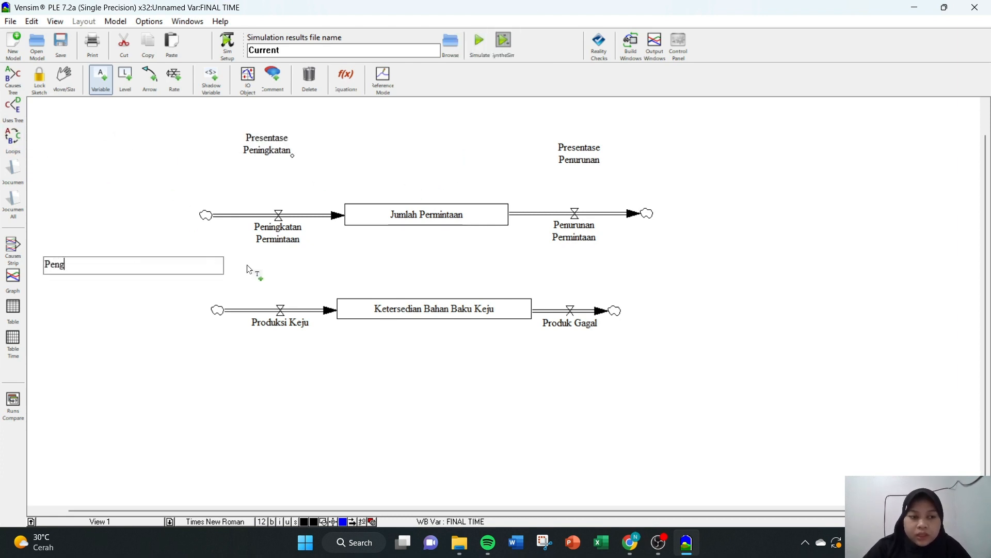
text(gunaan)
key(Caps_Lock)
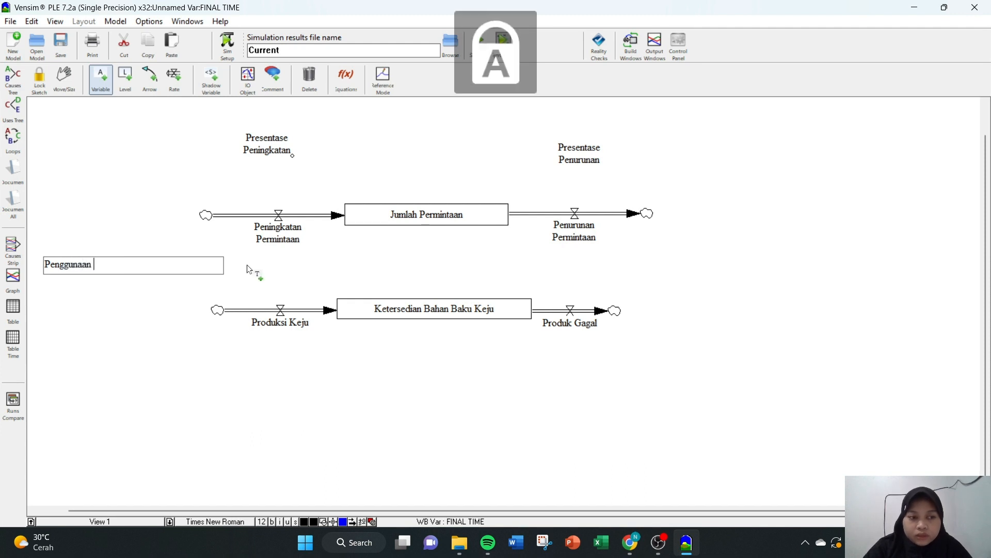
text(T)
key(Caps_Lock)
text(ekn)
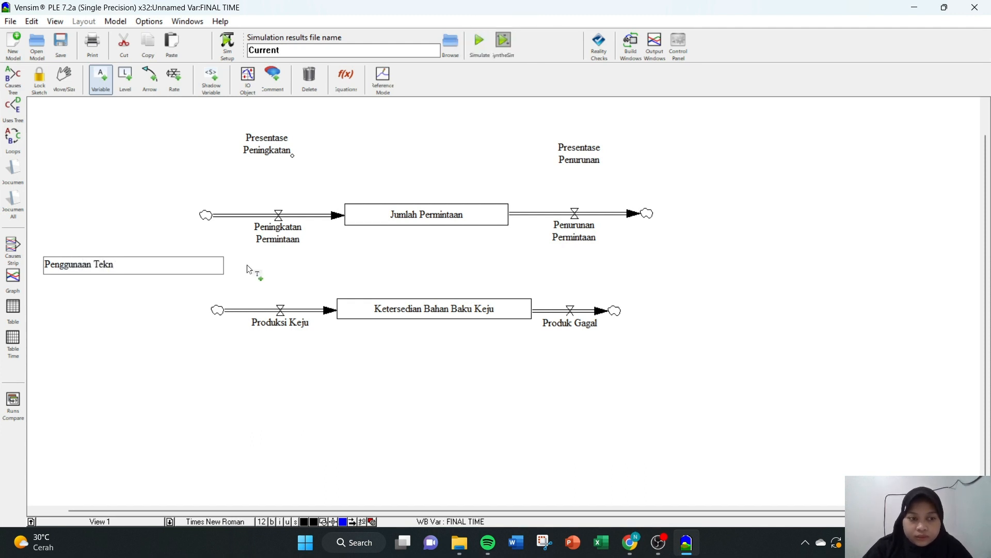
text(ologi)
key(Caps_Lock)
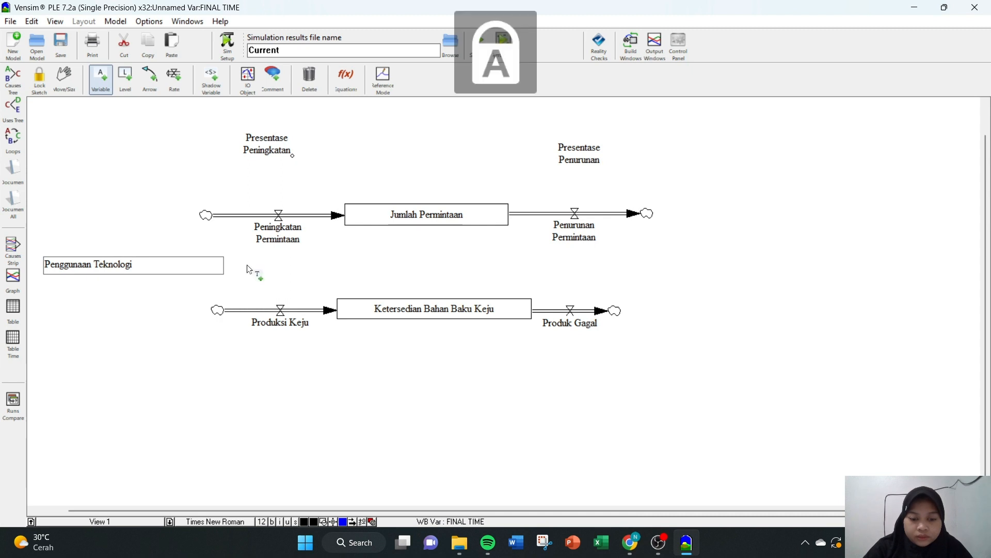
text(M)
key(Caps_Lock)
text(odern)
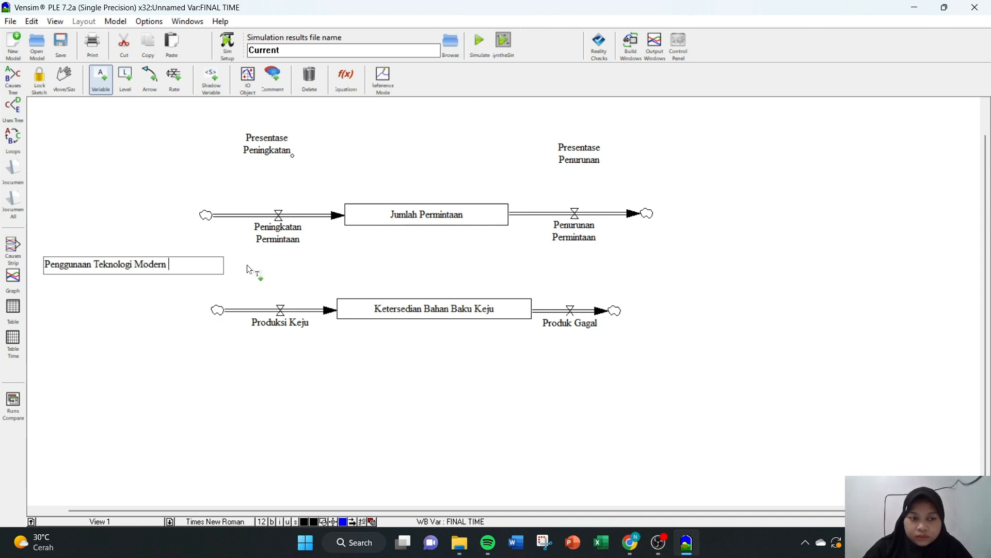
key(Return)
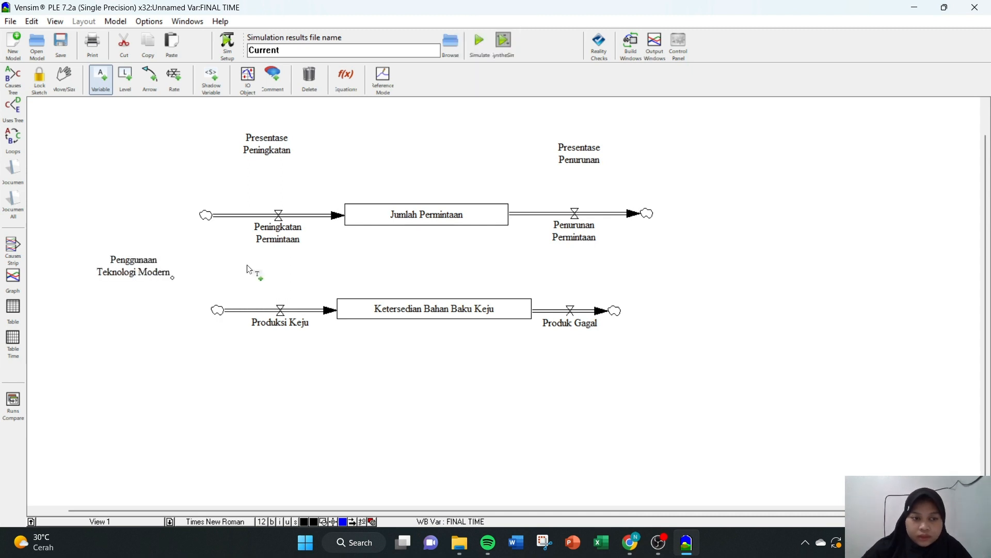
Add a variable named Kualitas Bahan Baku Susu Segar below Penggunaan Teknologi Modern.
click(138, 331)
key(Caps_Lock)
text(K)
key(Caps_Lock)
text(u)
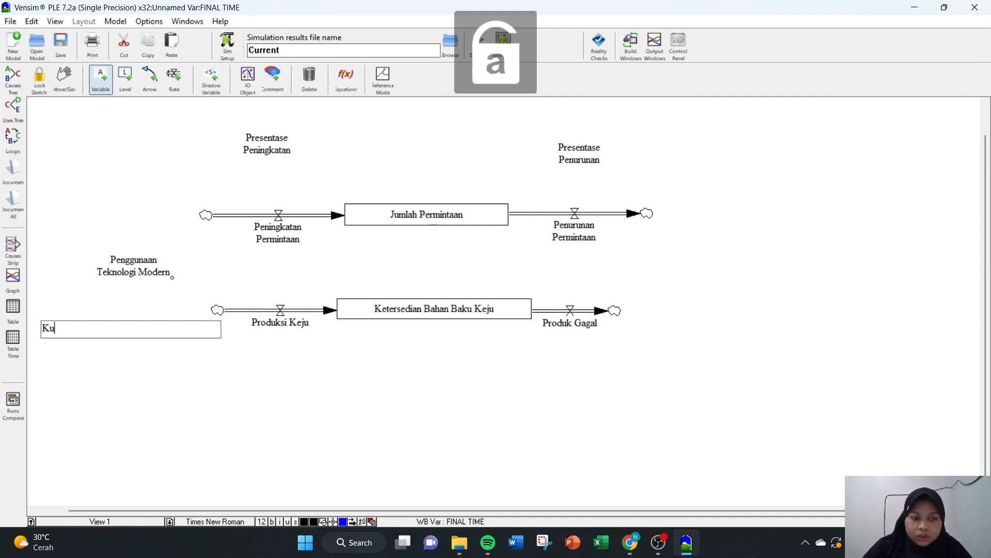
text(alitas)
key(Caps_Lock)
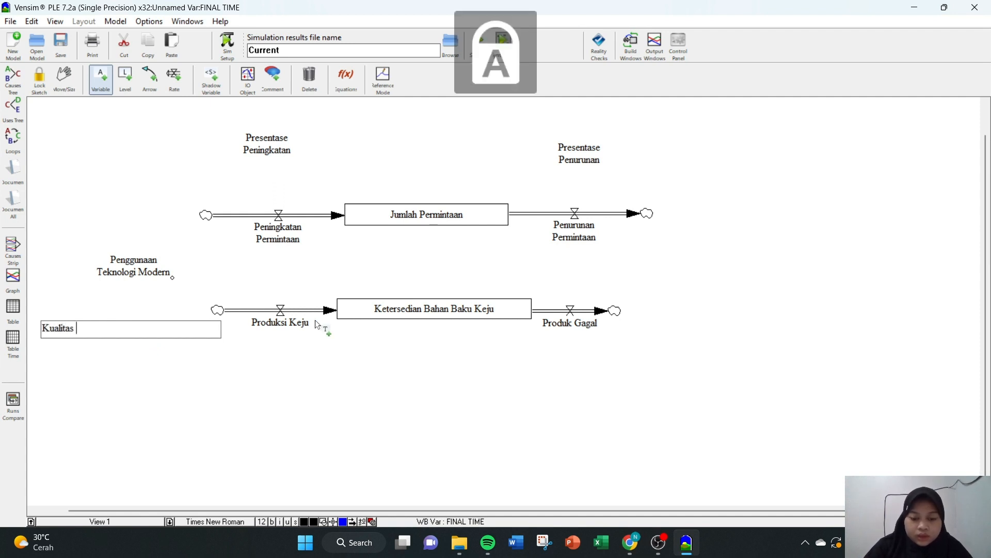
text(B)
key(Caps_Lock)
text(ahan)
key(Caps_Lock)
text(B)
key(Caps_Lock)
text(ak)
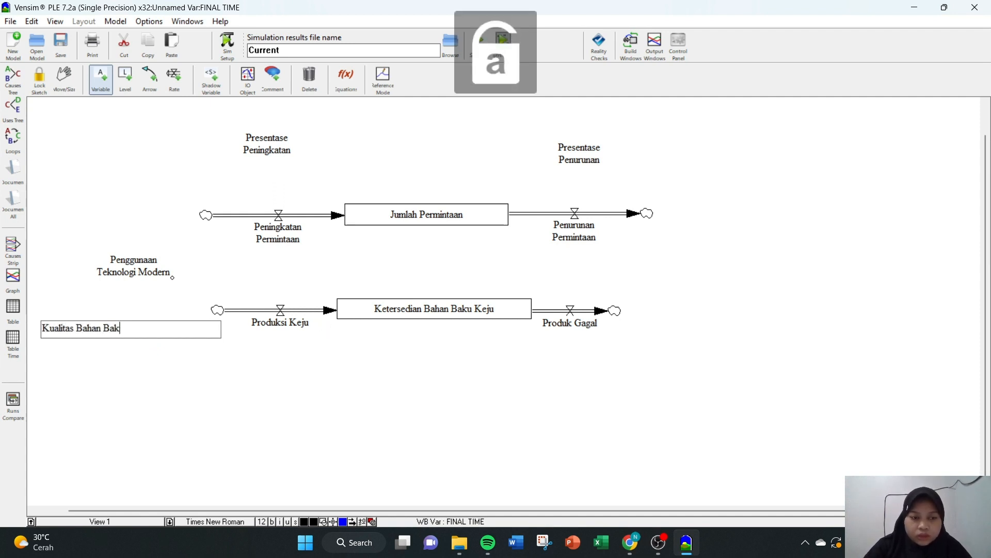
text(u)
key(Caps_Lock)
text(S)
key(Caps_Lock)
text(usu)
key(Caps_Lock)
text(SEGAR)
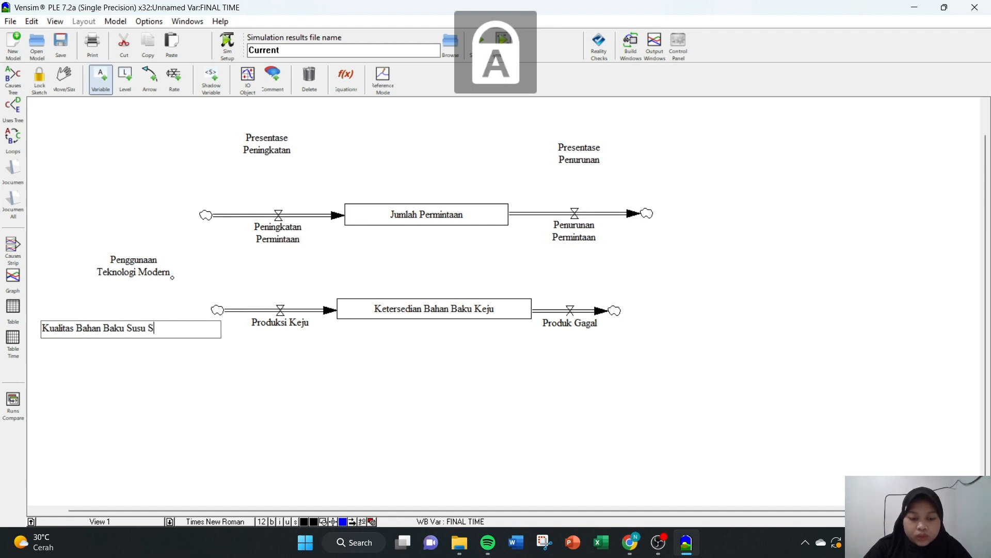
key(BackSpace)
key(BackSpace)
key(BackSpace)
key(BackSpace)
key(Caps_Lock)
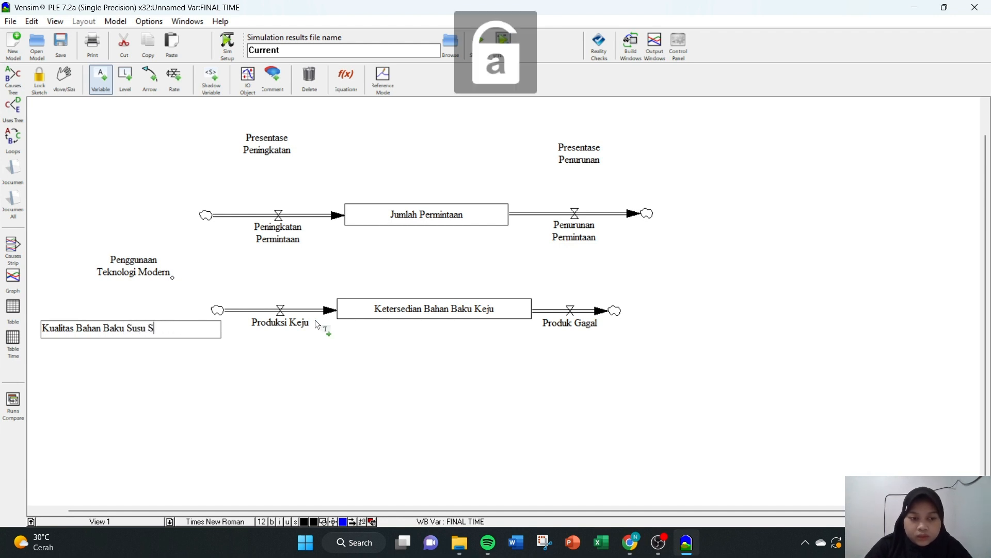
text(egar)
key(Return)
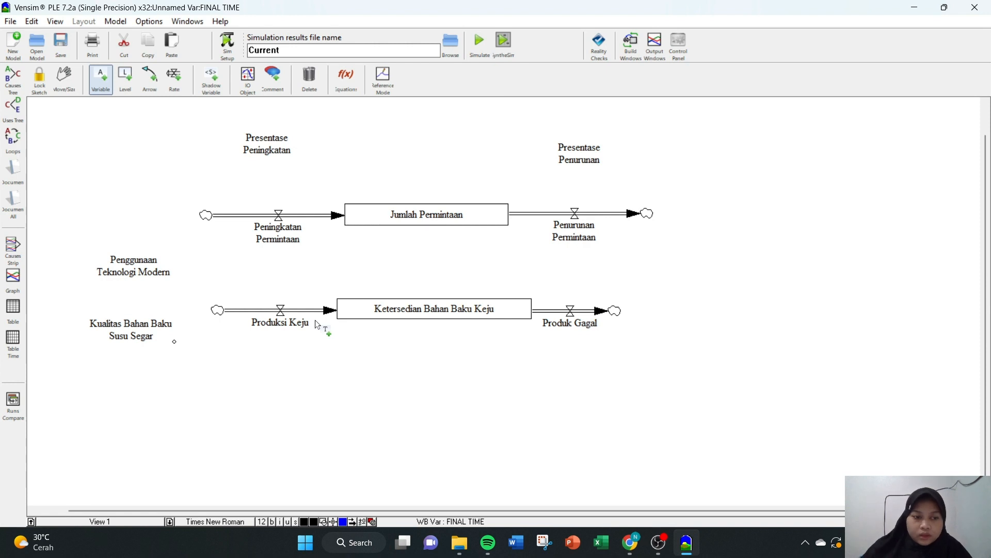
Add a variable named Peningkatan Kinerja Pekerja below Kualitas Bahan Baku Susu Segar.
click(150, 406)
key(Caps_Lock)
text(P)
key(Caps_Lock)
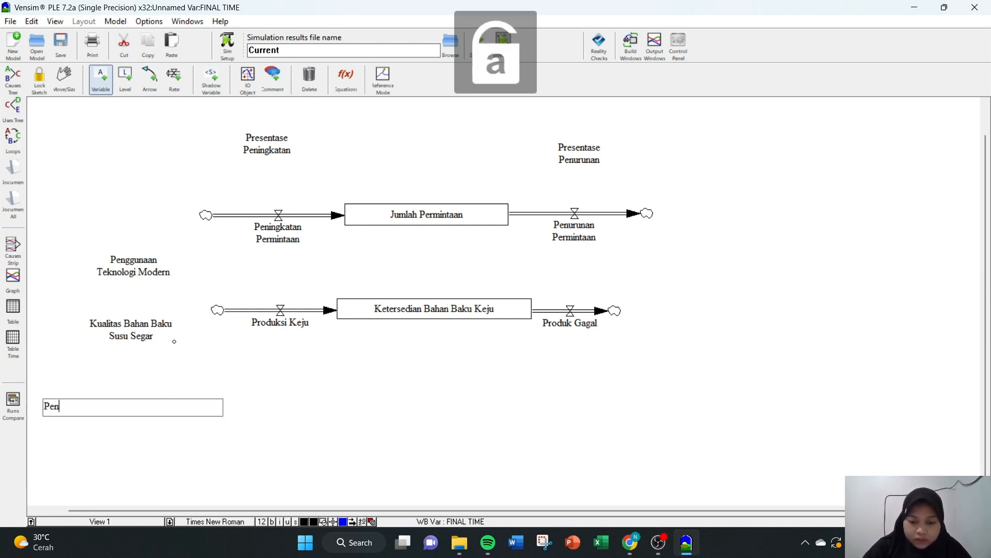
text(eningkatan)
key(Caps_Lock)
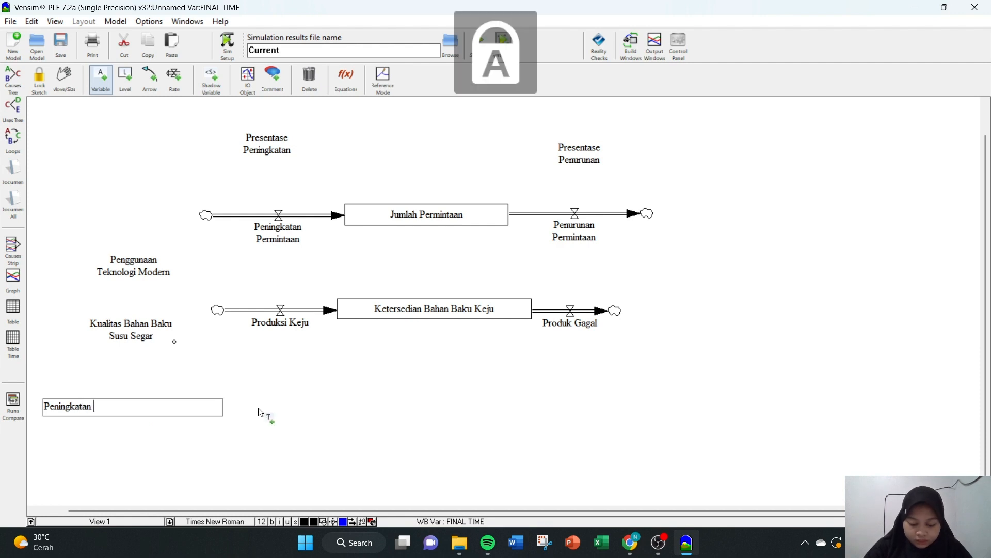
text(K)
key(Caps_Lock)
text(inerja)
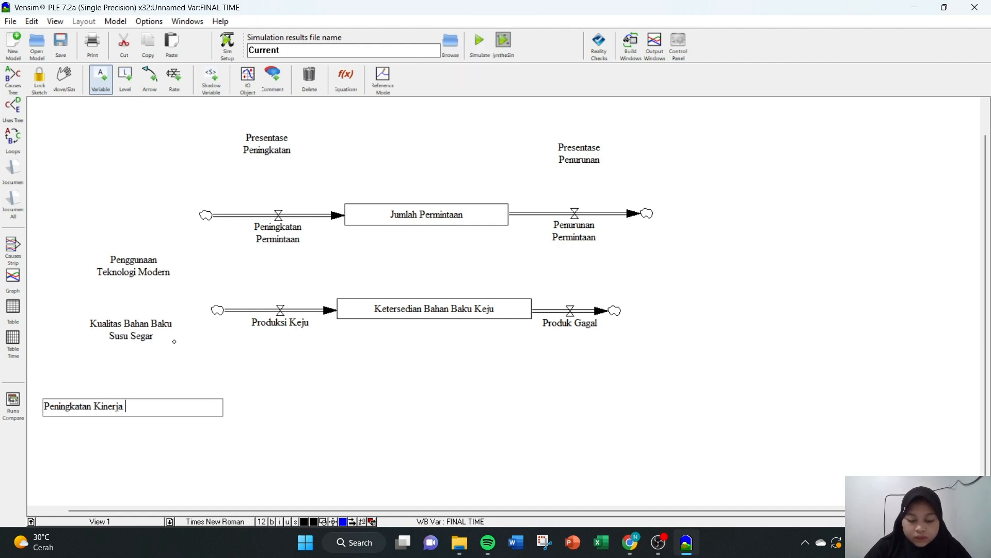
key(Caps_Lock)
text(K)
key(Caps_Lock)
key(BackSpace)
text(p)
key(Caps_Lock)
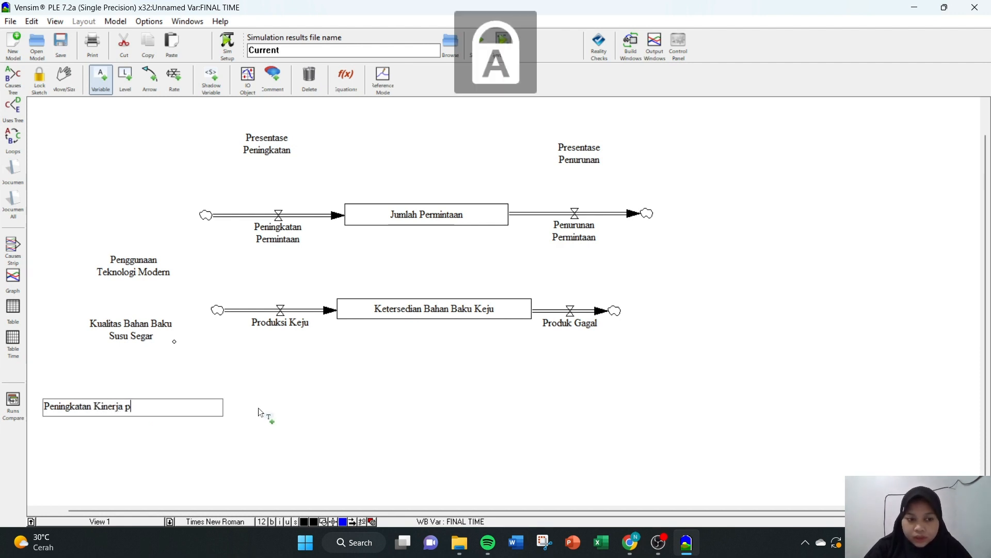
key(BackSpace)
key(Caps_Lock)
text(p)
key(Caps_Lock)
key(BackSpace)
text(P)
key(Caps_Lock)
text(eker)
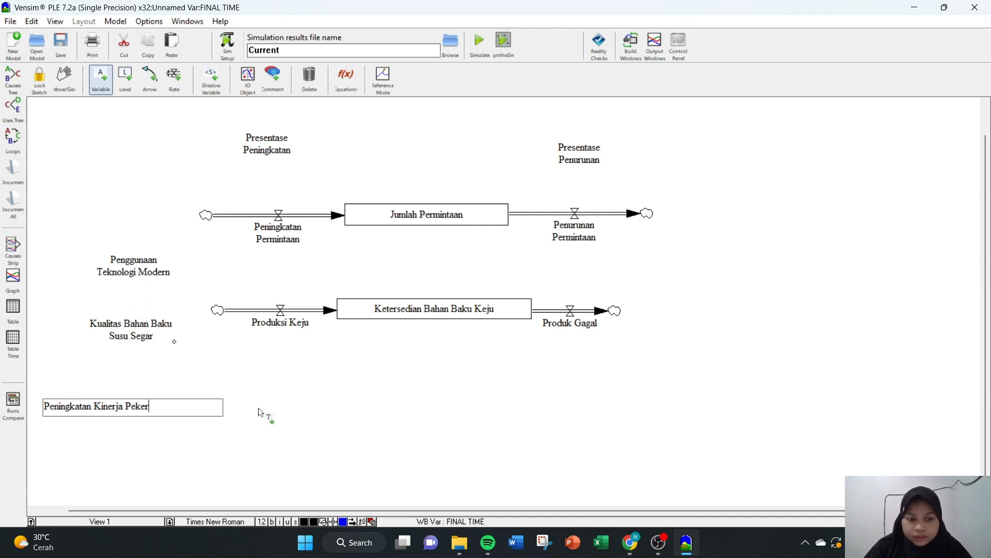
text(ja)
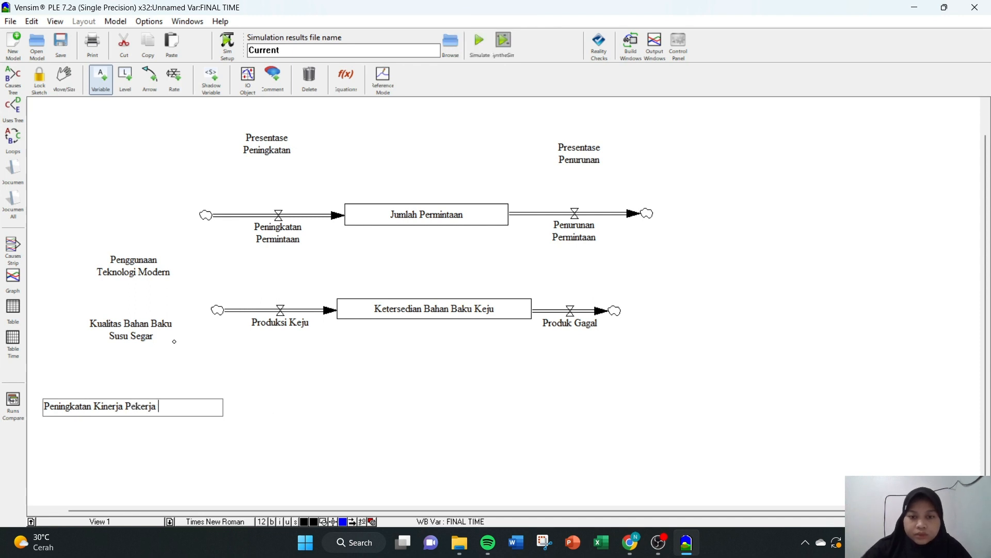
click(677, 283)
Add a variable named Suhu Terlalu Rendah to the upper right of the Produk Gagal outflow's cloud.
click(678, 283)
key(Caps_Lock)
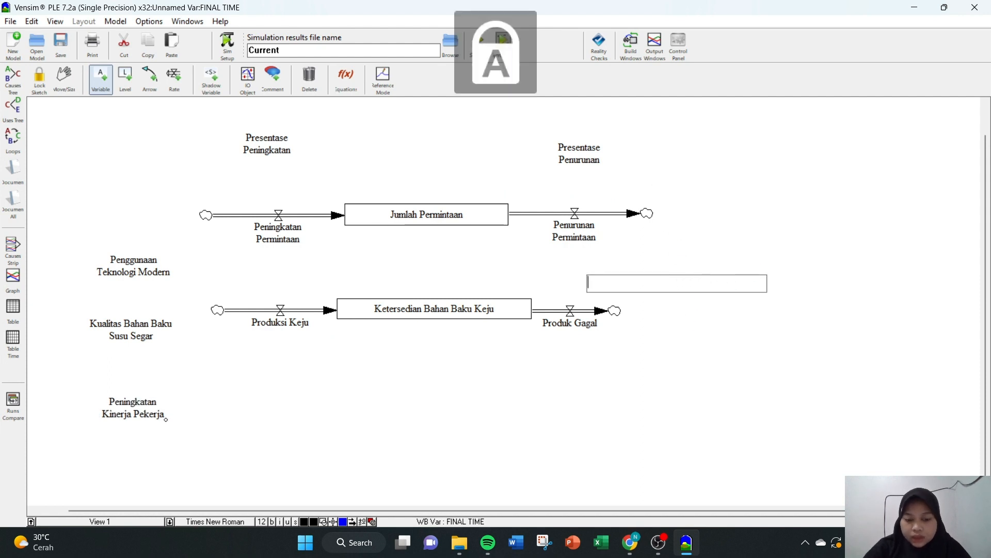
text(S)
key(Caps_Lock)
text(uhu)
key(Caps_Lock)
text(T)
key(Caps_Lock)
text(e)
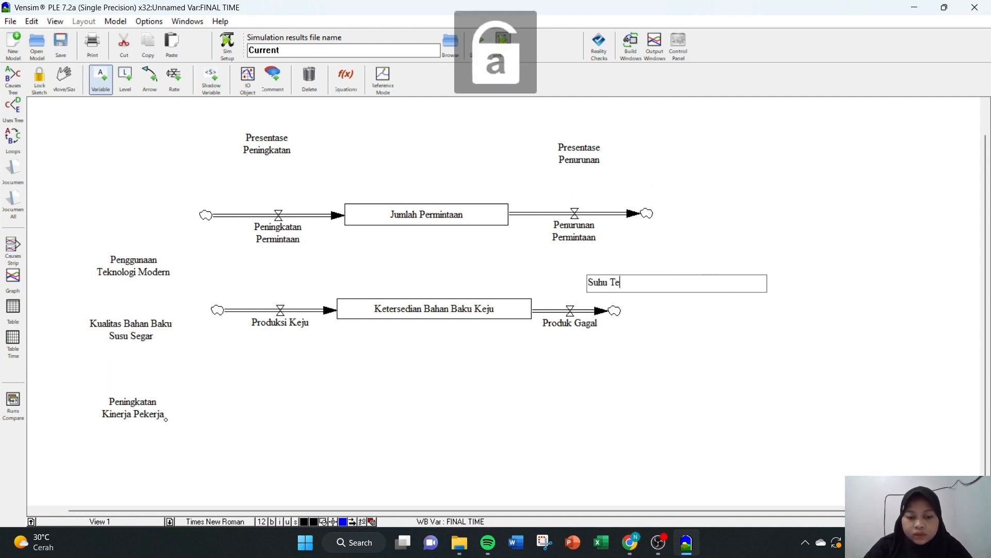
text(rlalu)
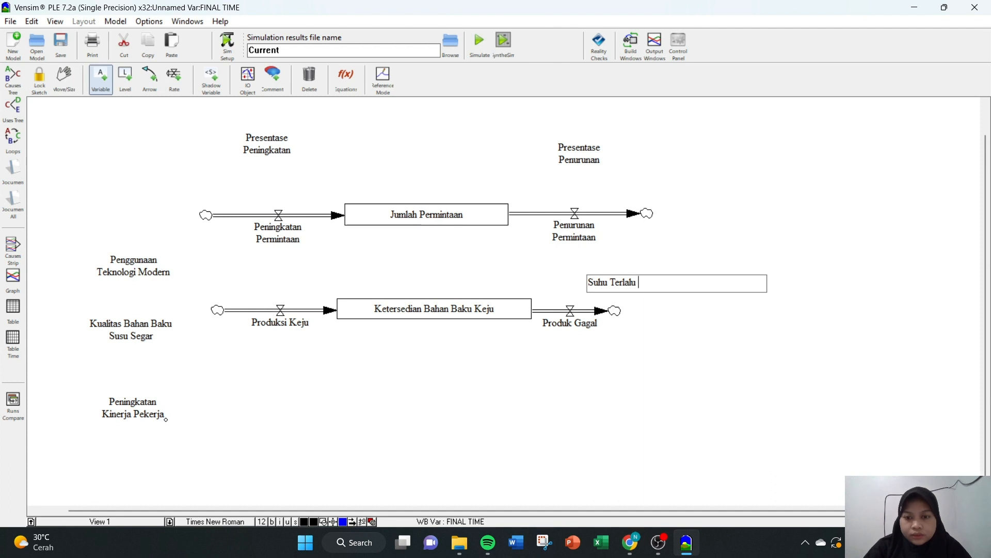
key(Caps_Lock)
text(R)
key(Caps_Lock)
text(endah)
key(Return)
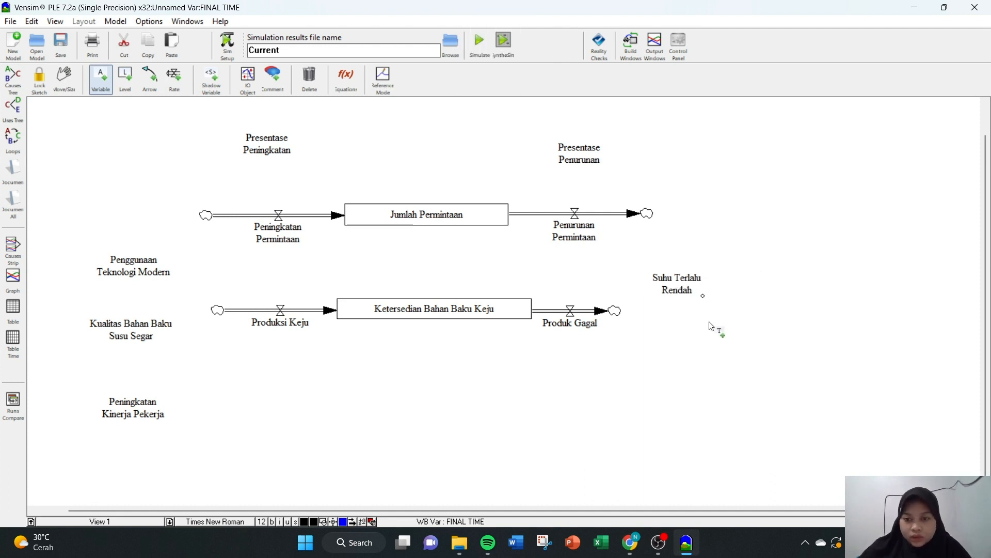
Add a variable named Mesin Rusak below Suhu Terlalu Rendah.
click(678, 345)
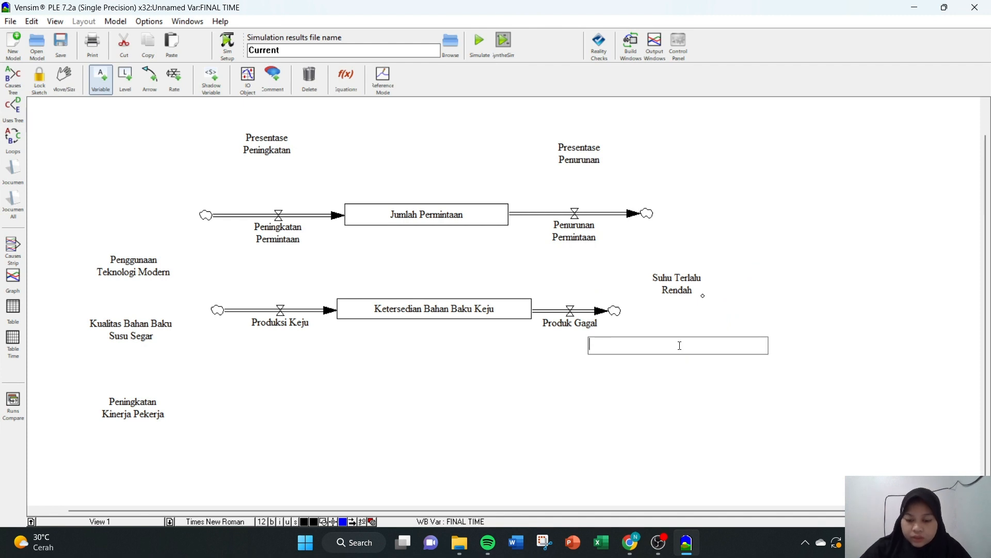
text(m)
key(BackSpace)
key(Caps_Lock)
text(M)
key(Caps_Lock)
text(esin)
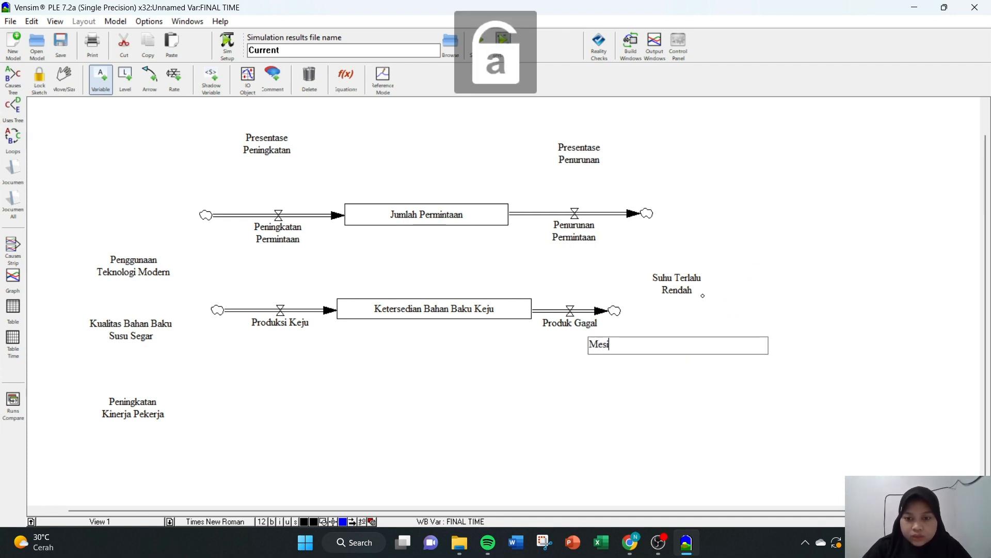
key(Caps_Lock)
text(R)
key(Caps_Lock)
text(us)
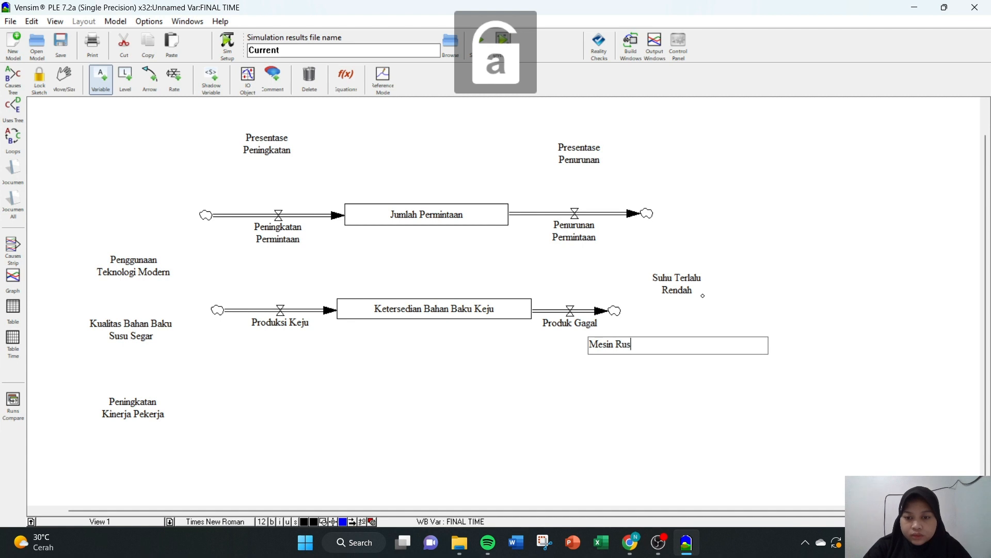
text(ak)
Add a variable named Takaran Enzim yang Tidak Pas below Mesin Rusak.
click(677, 410)
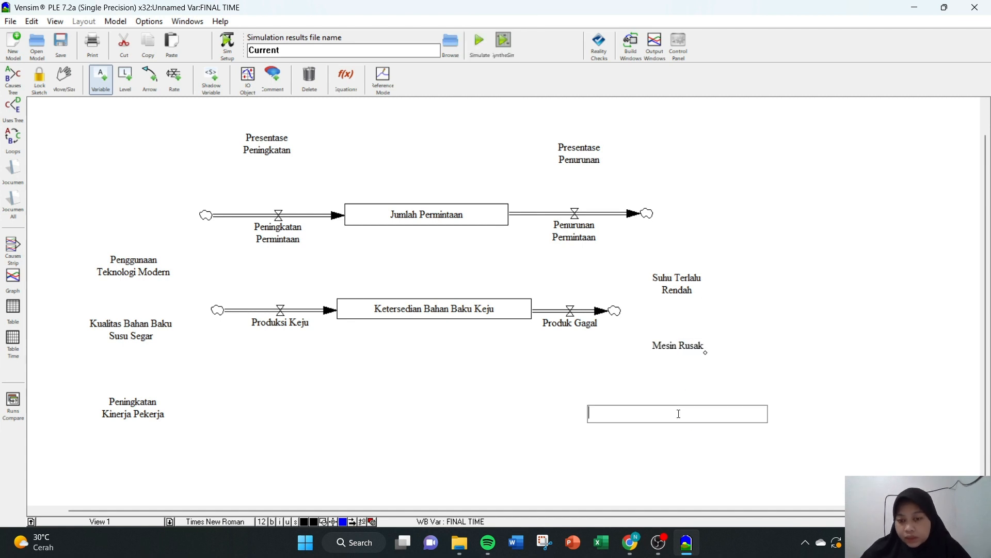
key(Caps_Lock)
text(T)
key(Caps_Lock)
text(akaran)
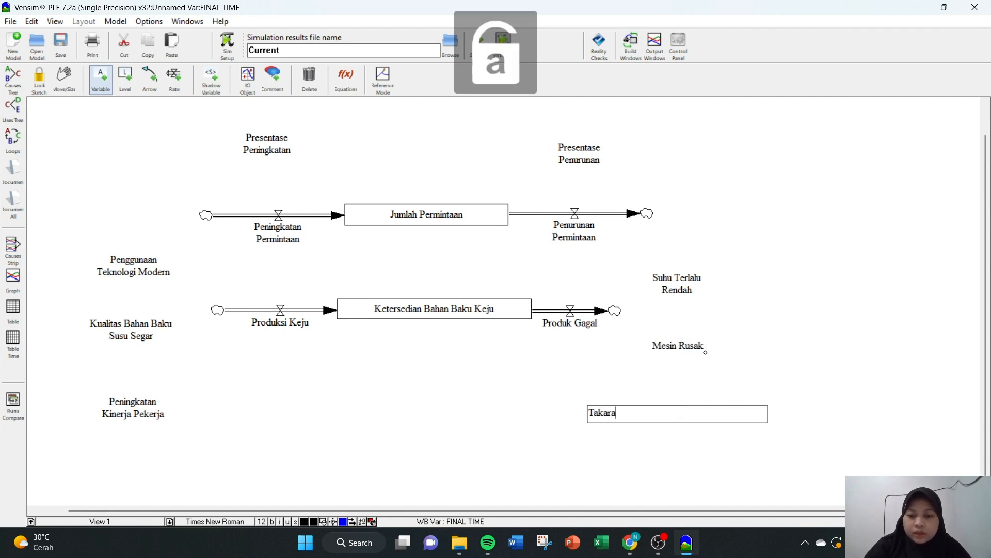
key(Caps_Lock)
text(E)
key(Caps_Lock)
text(zim)
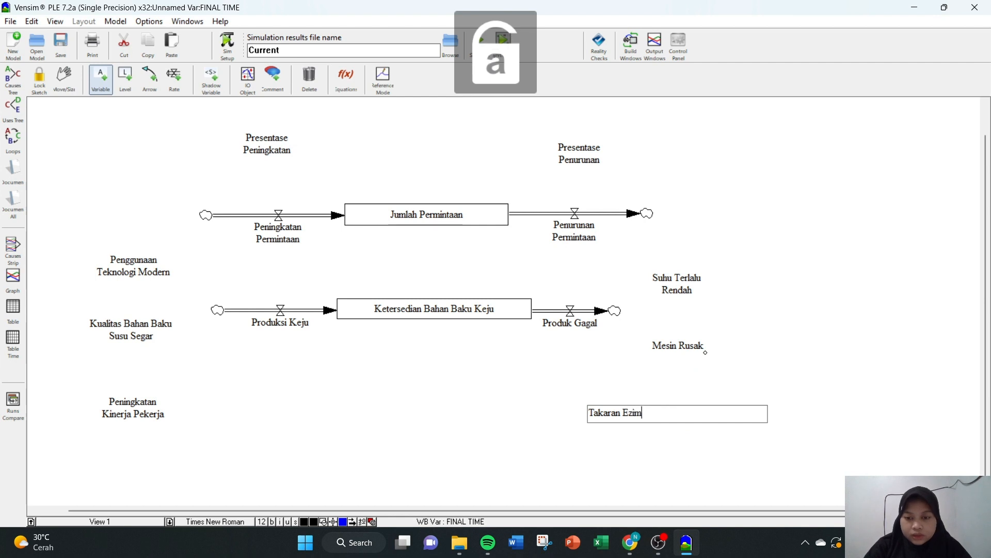
key(BackSpace)
key(BackSpace)
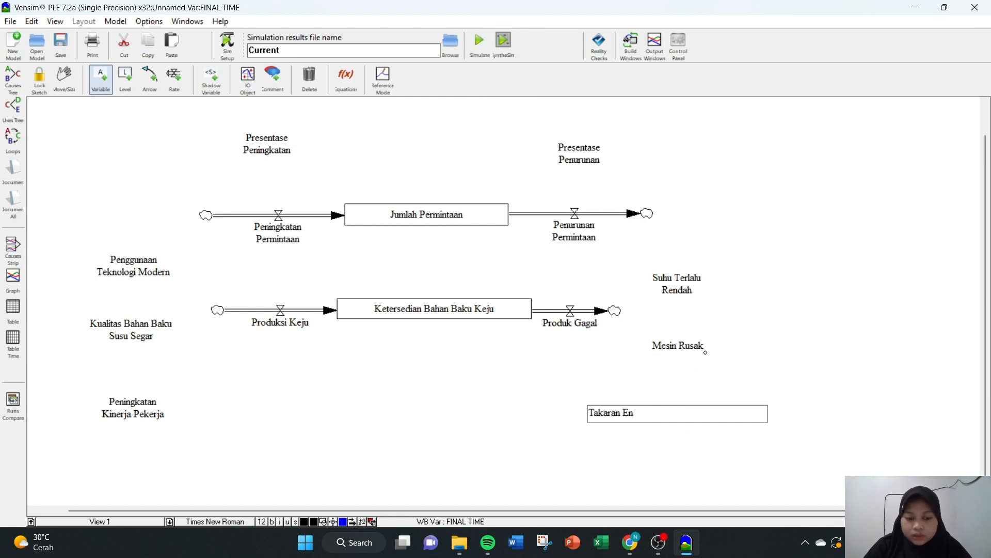
text(zim yang)
key(Caps_Lock)
text(T)
key(Caps_Lock)
text(idak Pas)
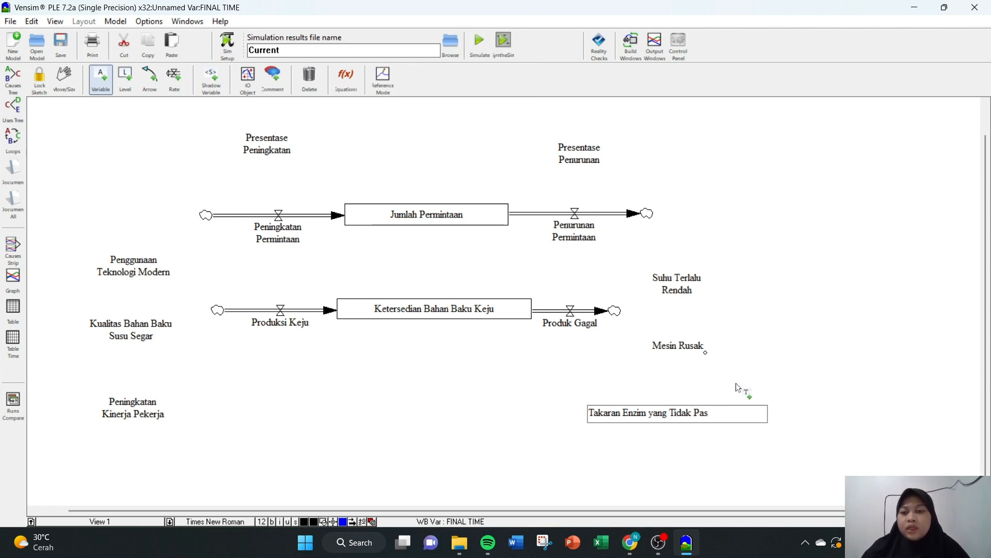
click(845, 388)
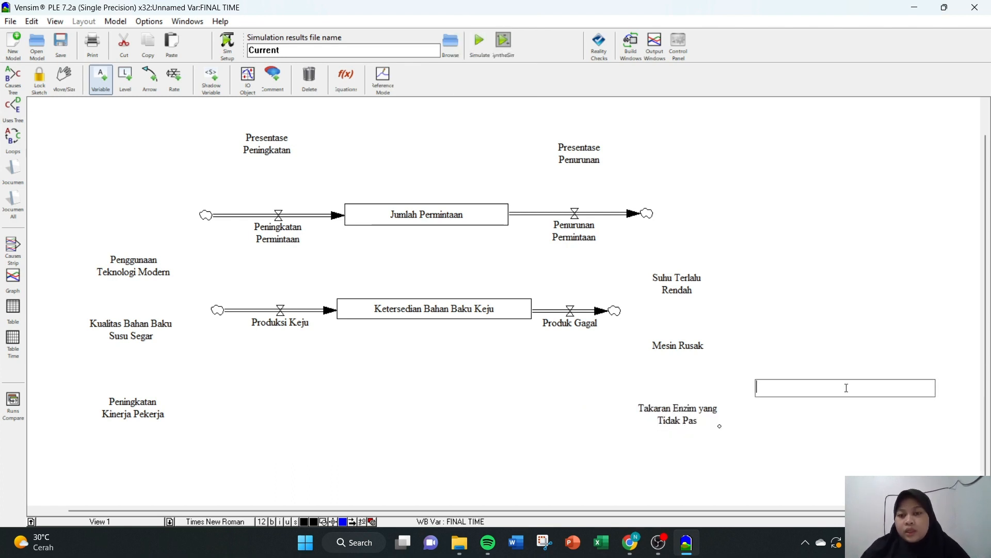
key(Escape)
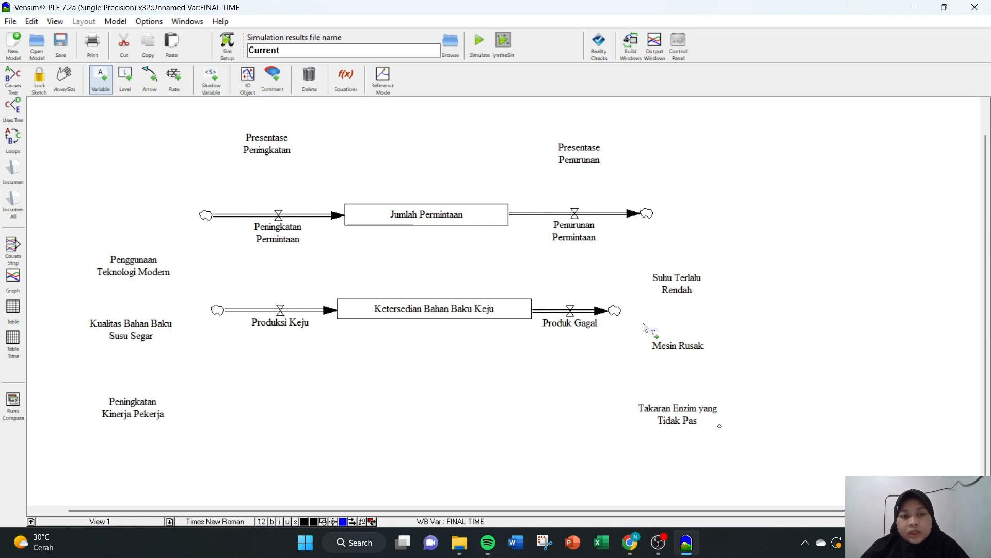
Draw arrows from Presentase Peningkatan to the Peningkatan Permintaan rate and from Presentase Penurunan to the Penurunan Permintaan rate.
click(150, 80)
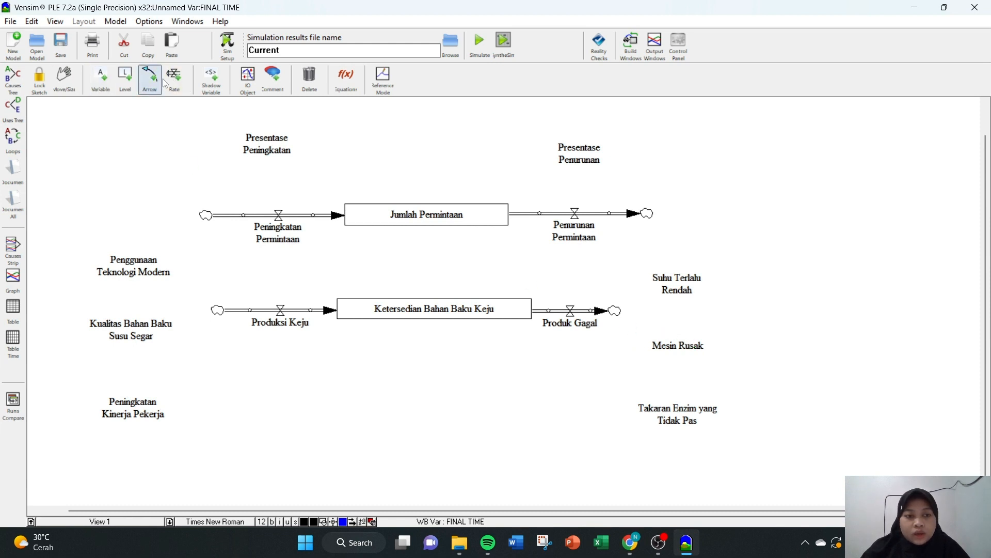
click(272, 154)
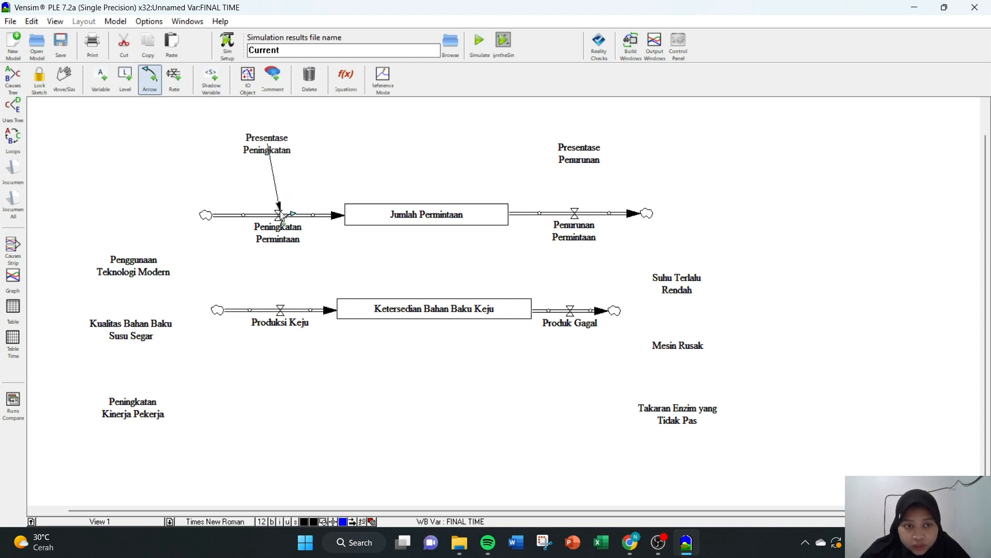
click(279, 216)
click(279, 216)
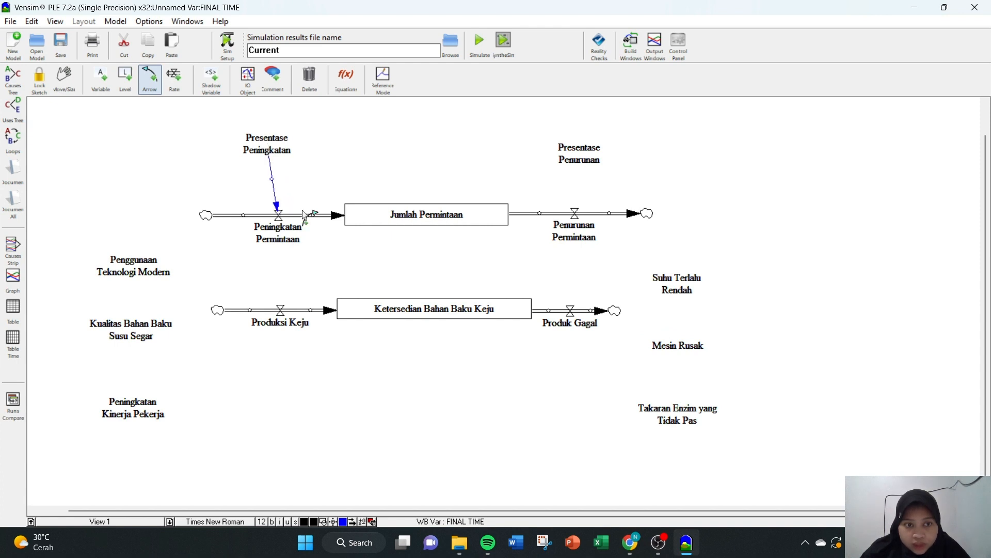
click(579, 155)
click(576, 213)
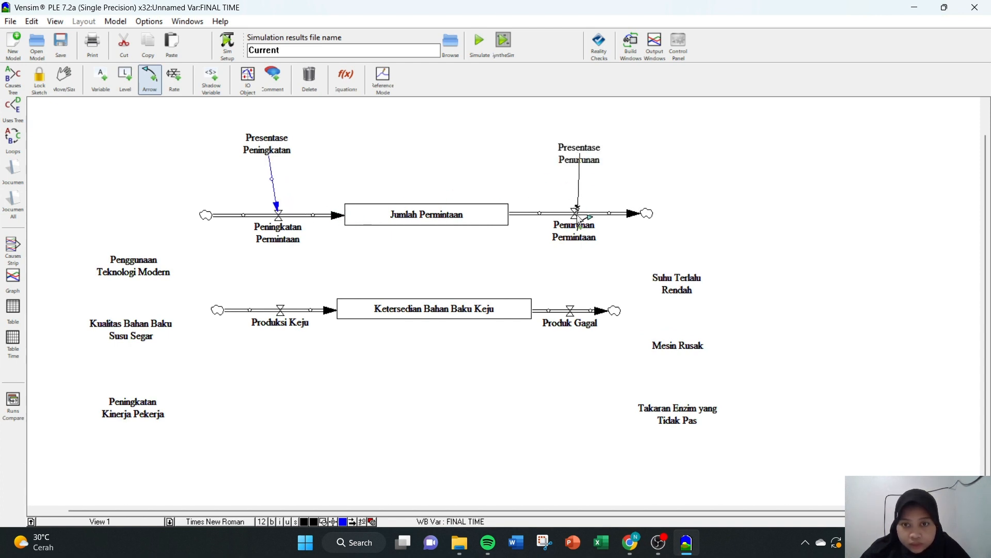
Draw arrows from Suhu Terlalu Rendah, Mesin Rusak and Takaran Enzim yang Tidak Pas to the Produk Gagal rate.
click(671, 284)
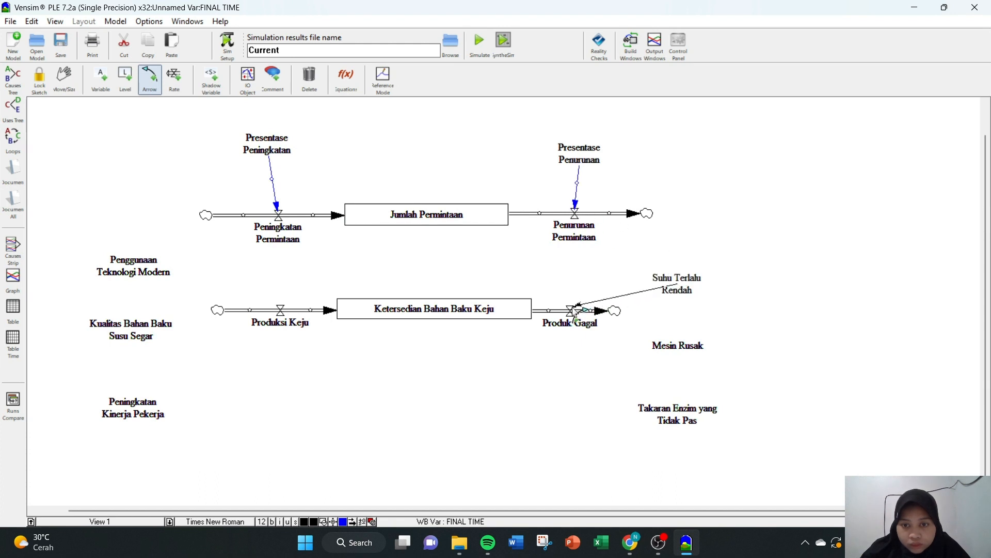
click(575, 310)
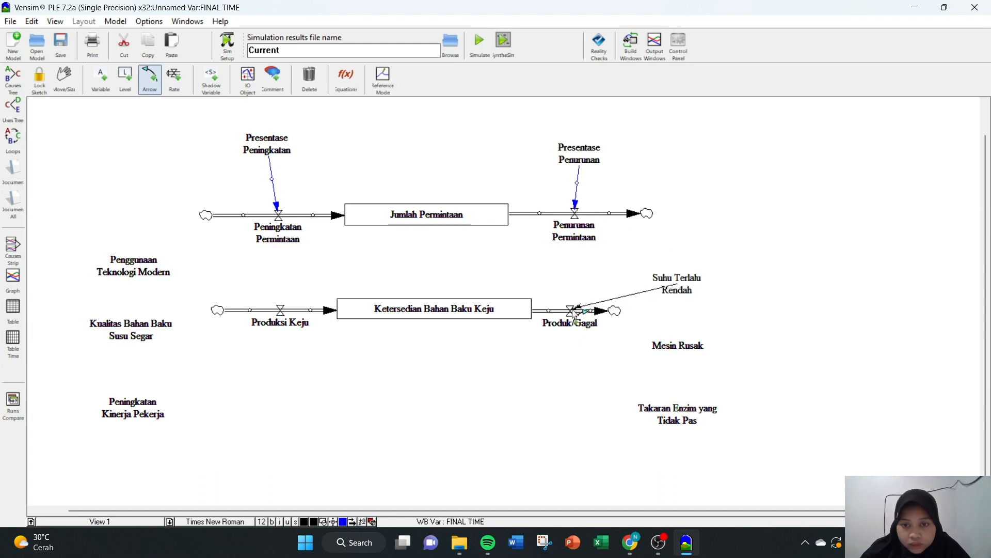
click(673, 344)
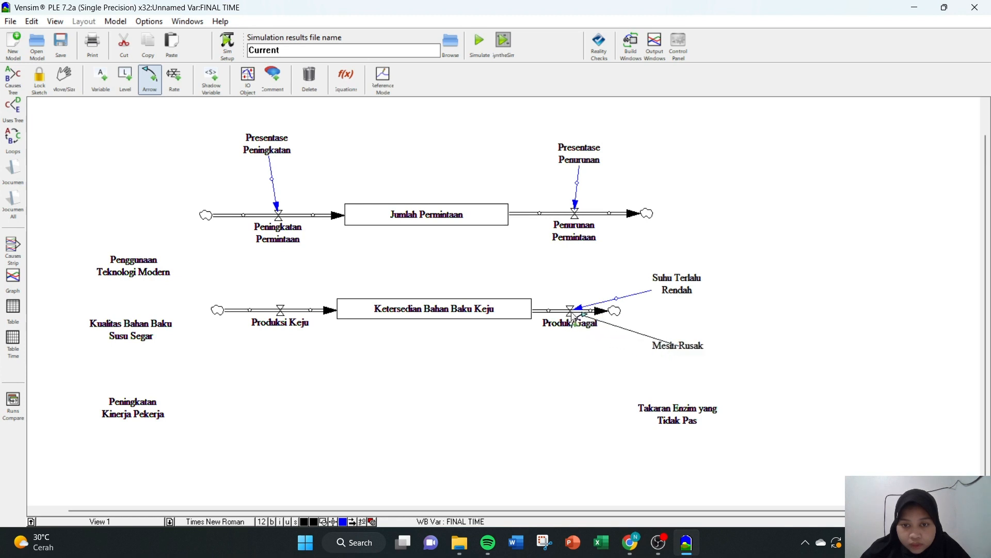
click(573, 312)
click(657, 407)
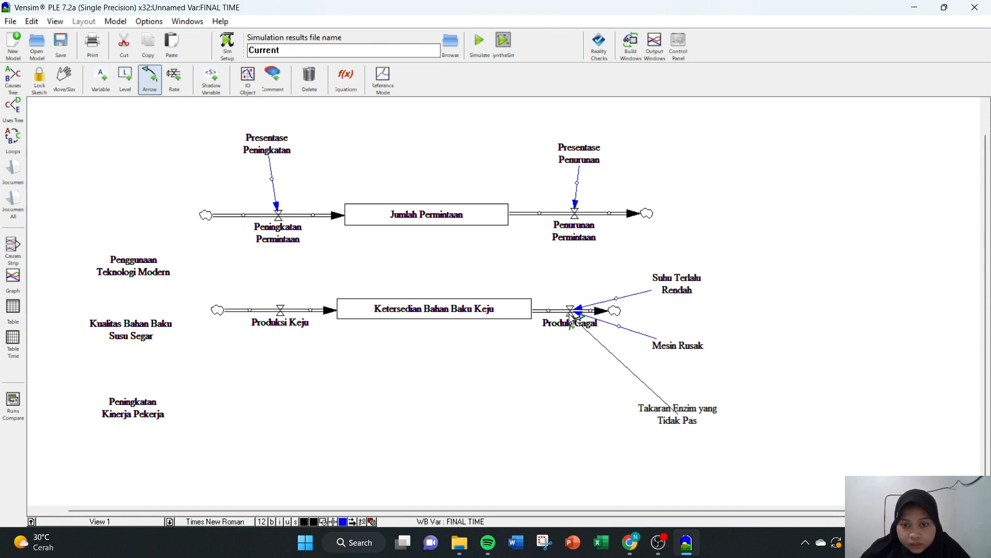
click(571, 315)
Draw arrows from Penggunaan Teknologi Modern, Kualitas Bahan Baku Susu Segar and Peningkatan Kinerja Pekerja to Produksi Keju, and from Jumlah Permintaan to Ketersedian Bahan Baku Keju.
drag(143, 274, 280, 309)
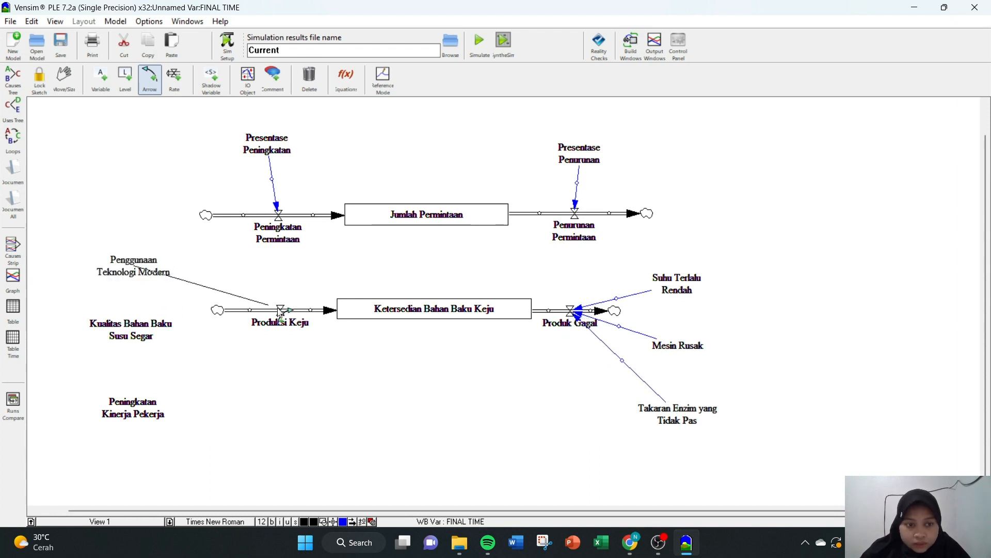
drag(148, 331, 281, 315)
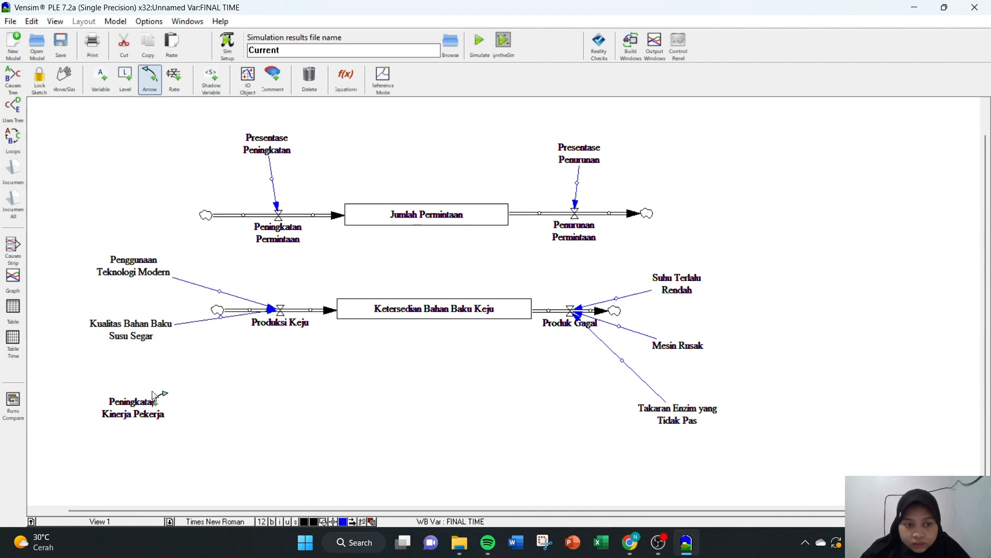
drag(155, 404, 280, 312)
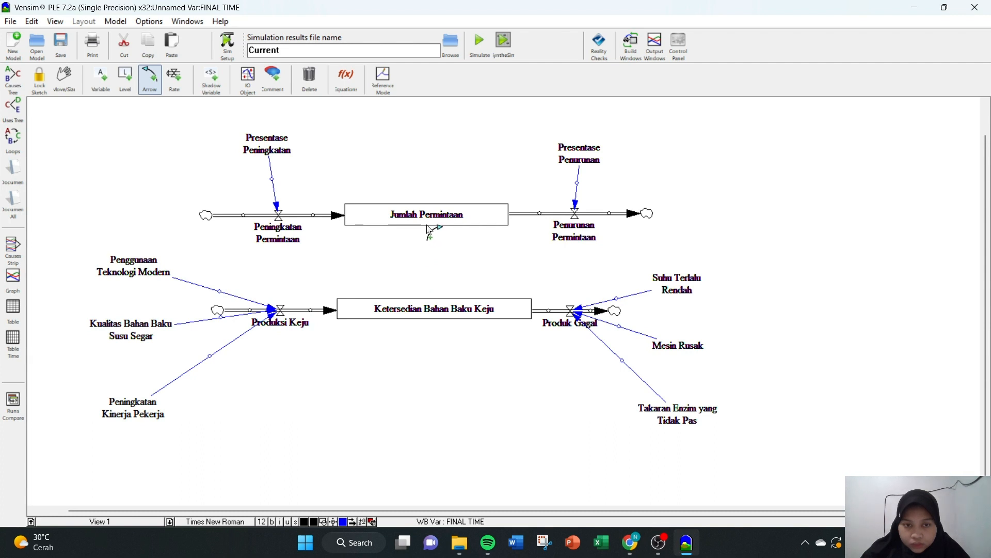
drag(428, 218, 427, 263)
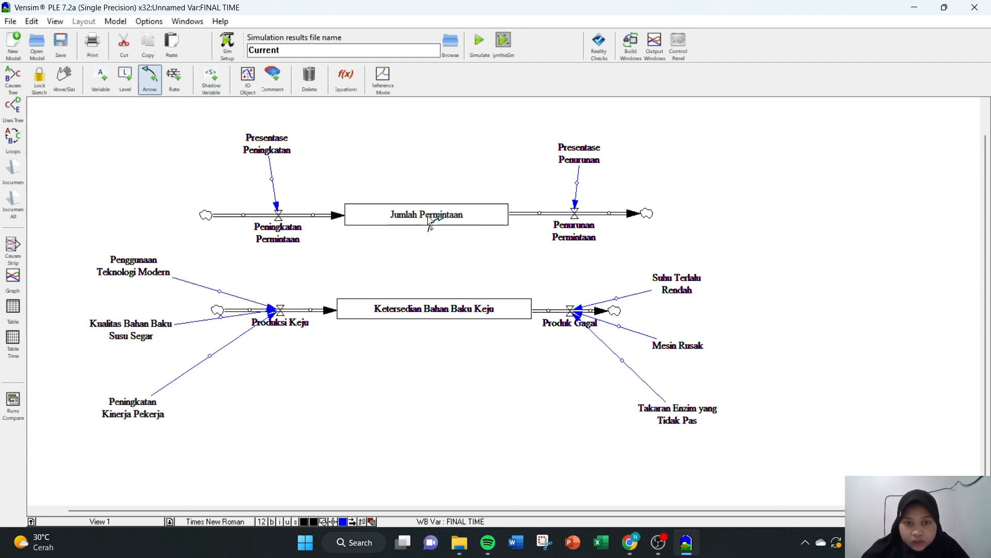
drag(431, 221, 434, 307)
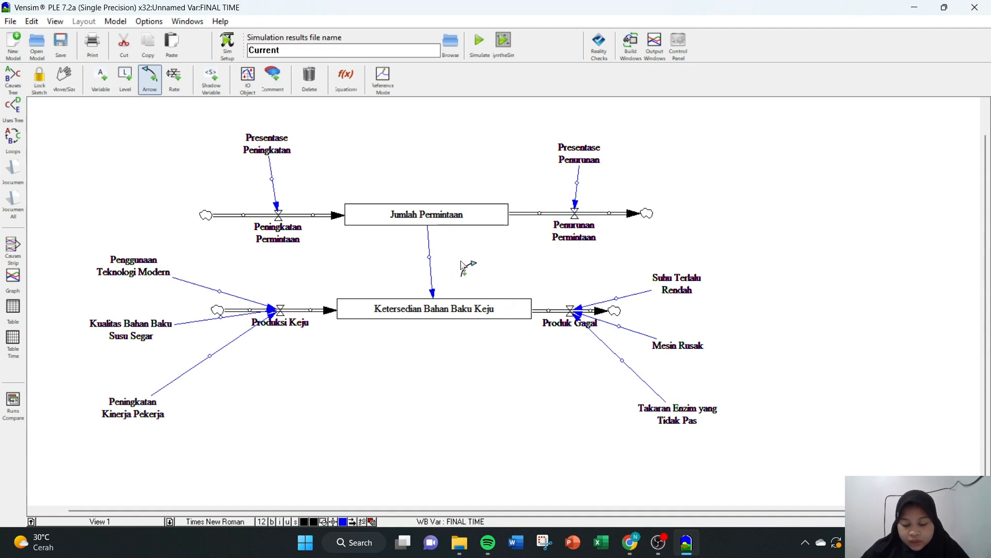
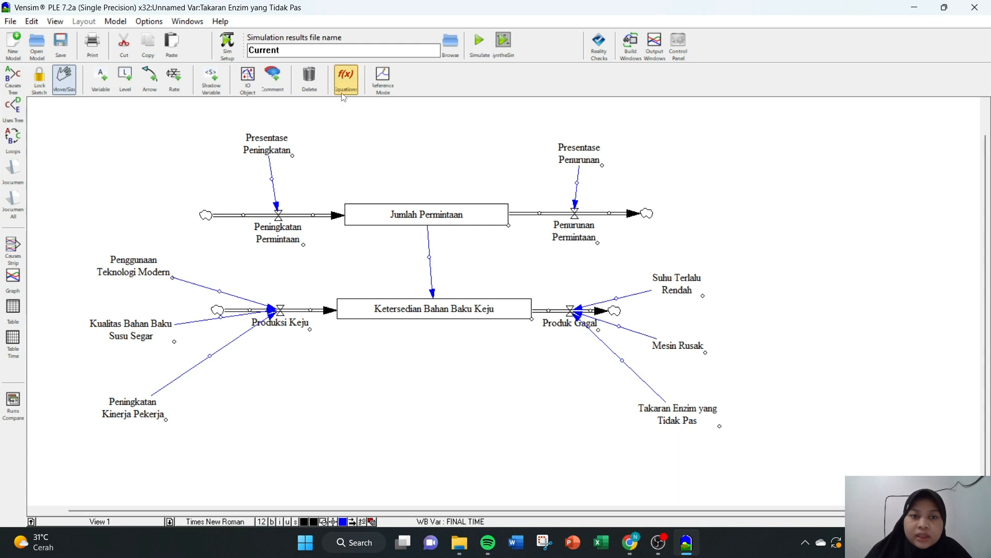
Set the equation of Presentase Peningkatan to the constant 0.5.
click(348, 80)
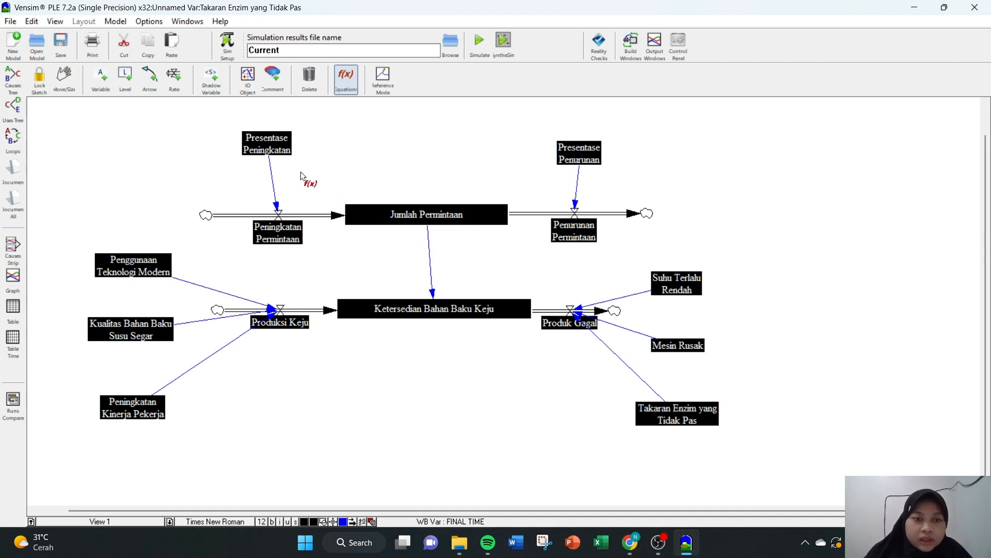
click(278, 149)
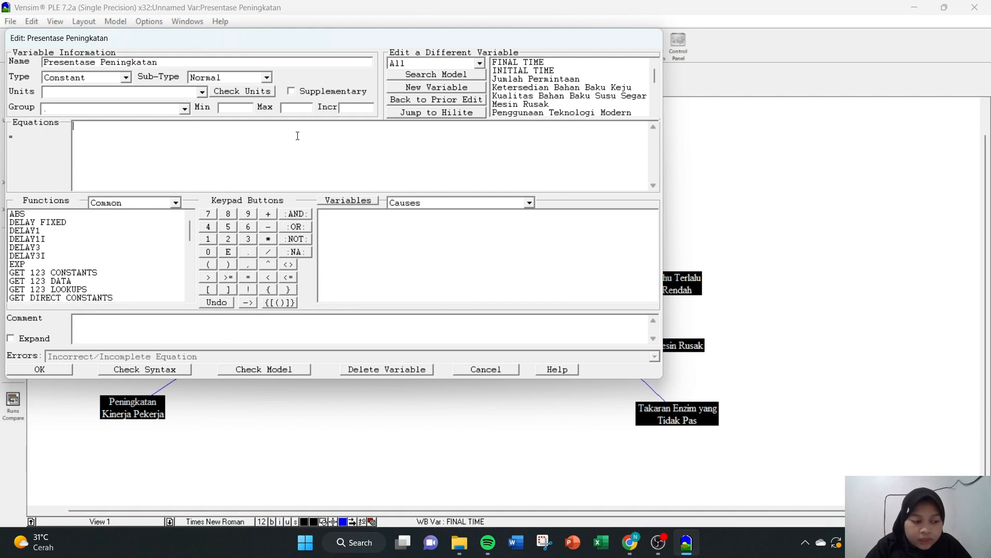
text(0.5)
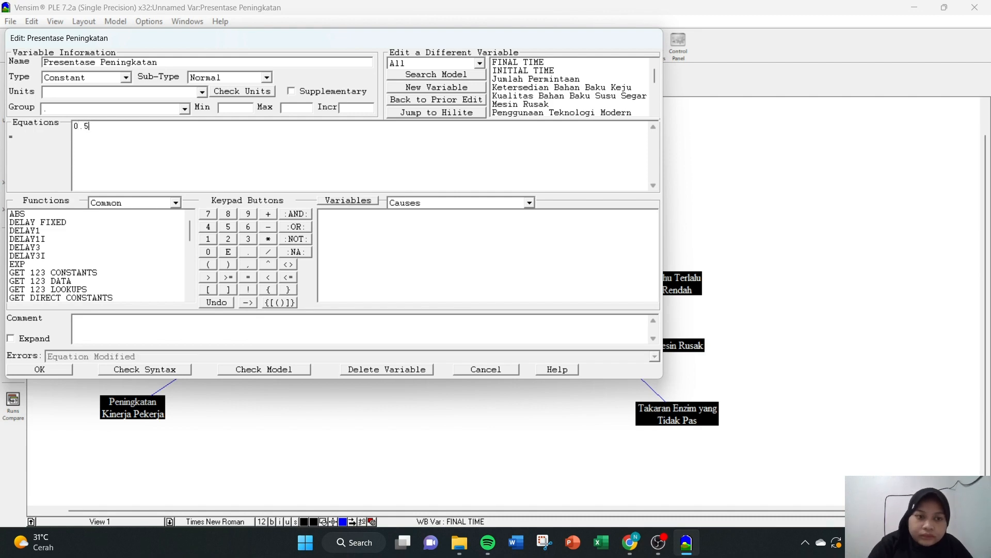
click(40, 369)
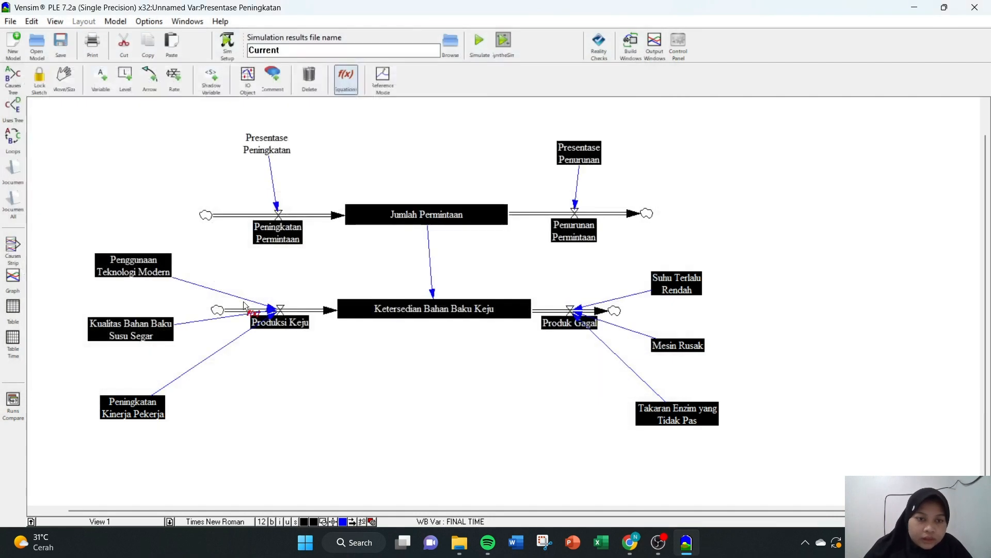
Set the equation of Presentase Penurunan to the constant 0.9.
click(561, 154)
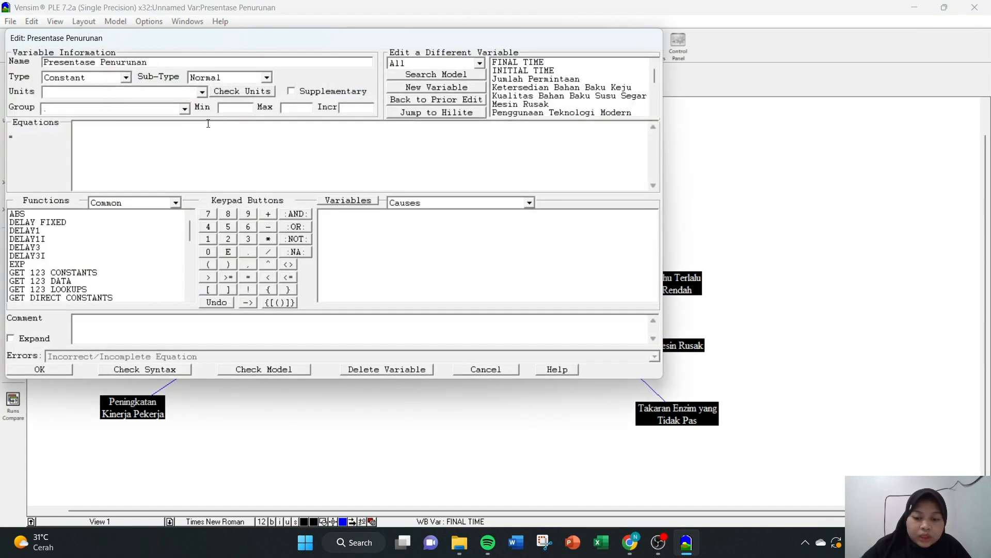
click(208, 123)
text(0.9)
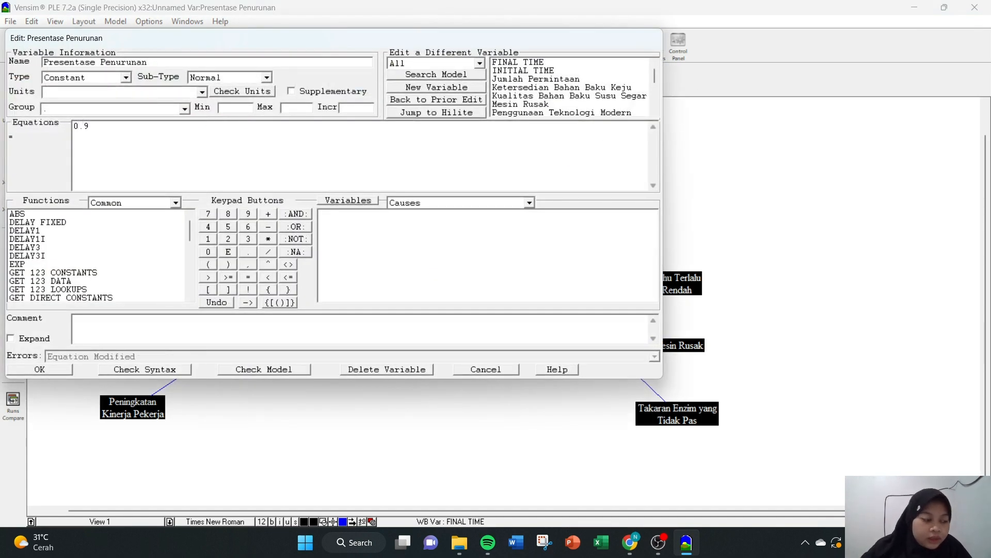
click(57, 369)
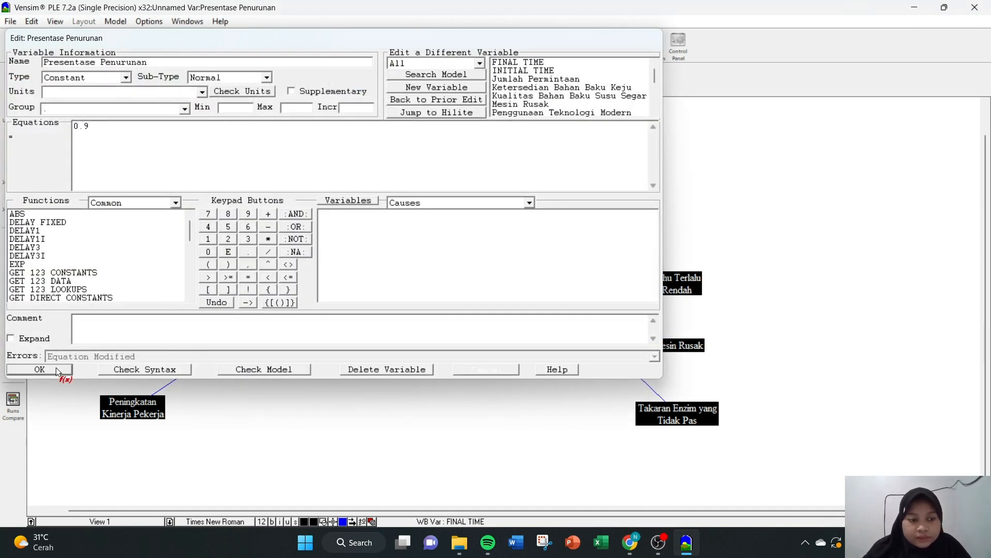
Define the Peningkatan Permintaan rate's equation as Presentase Peningkatan*1500.
click(290, 240)
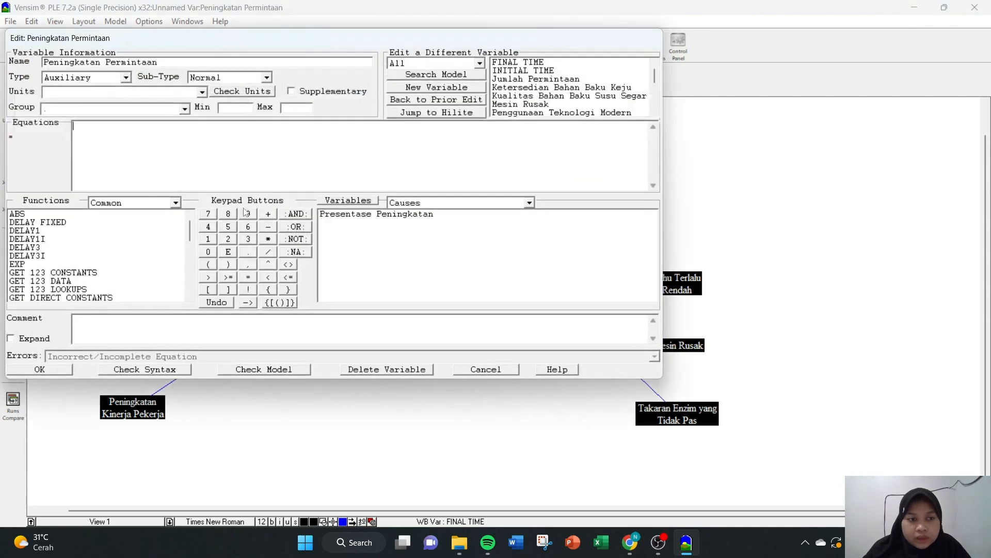
click(350, 217)
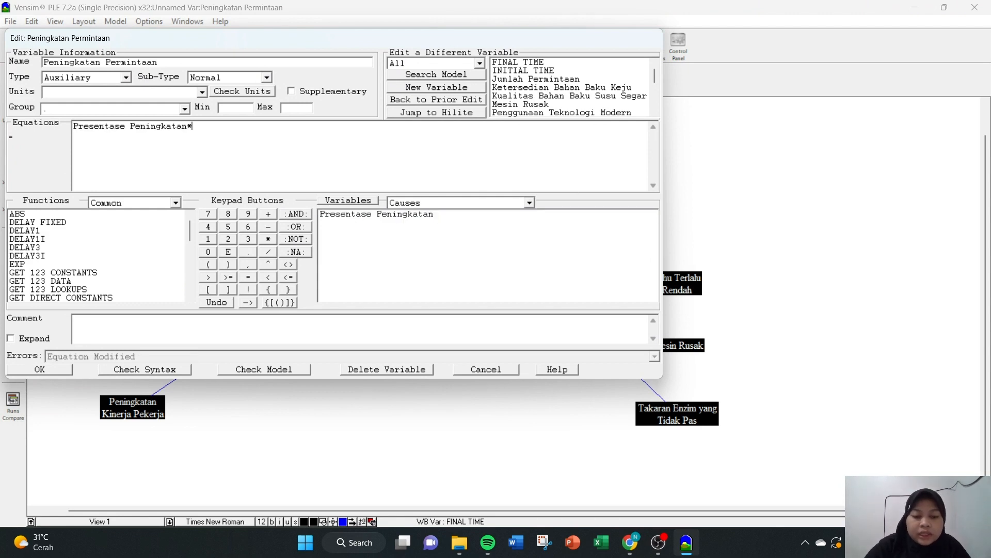
text(*1500)
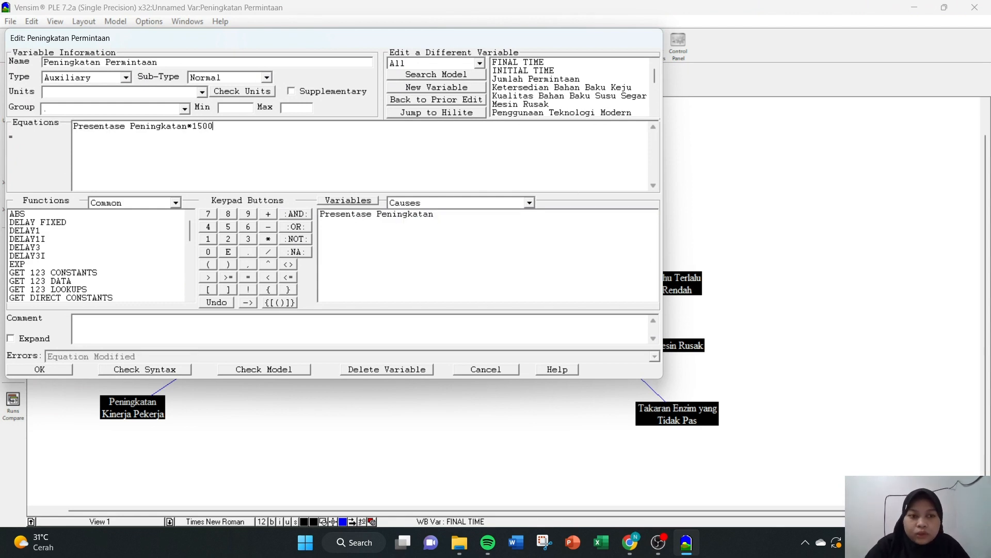
click(52, 369)
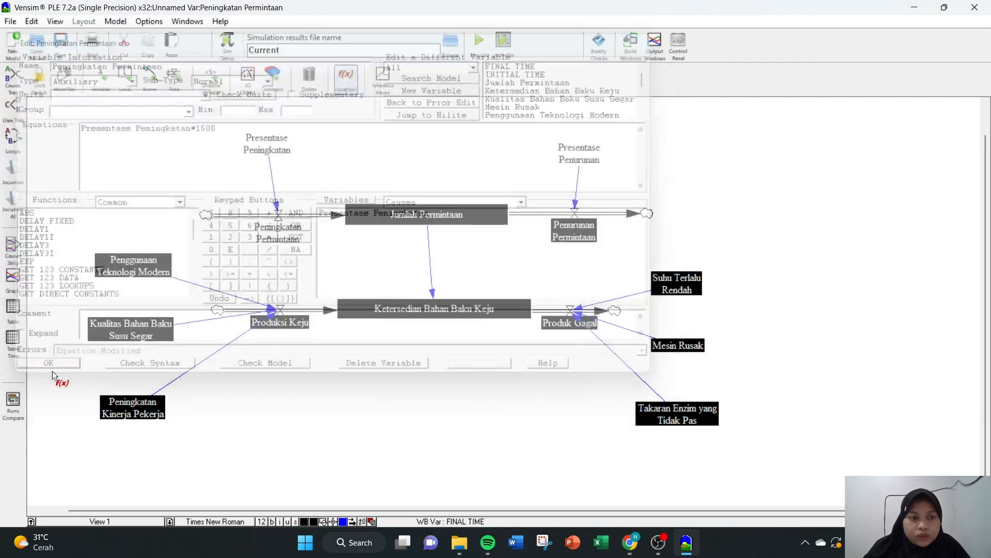
Define the Penurunan Permintaan rate's equation as Presentase Penurunan*1500.
click(573, 233)
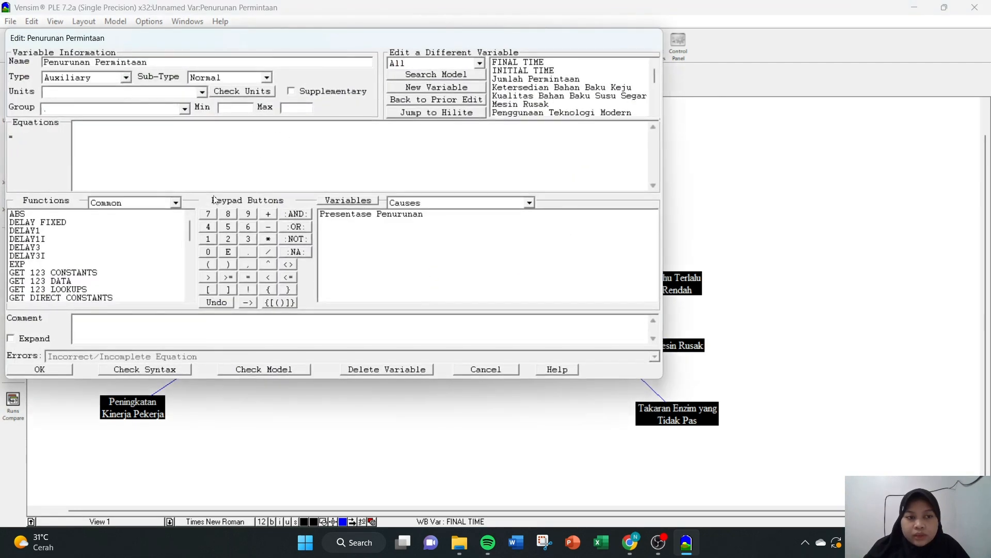
click(402, 216)
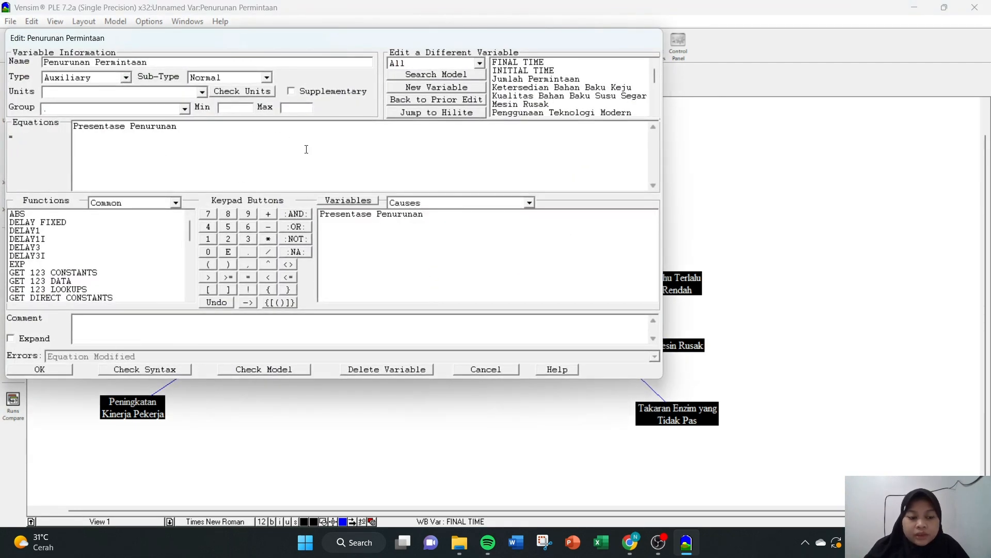
text(*)
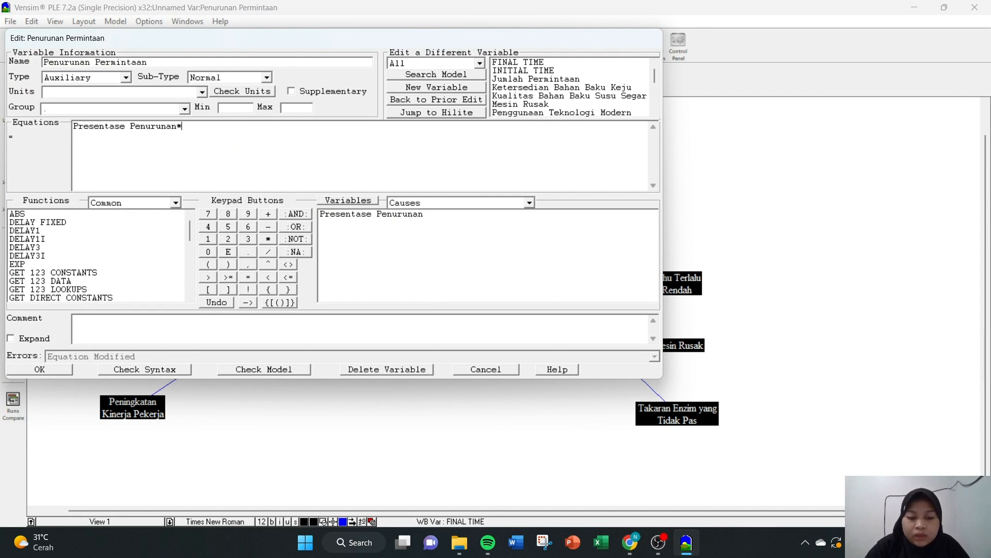
text(1500)
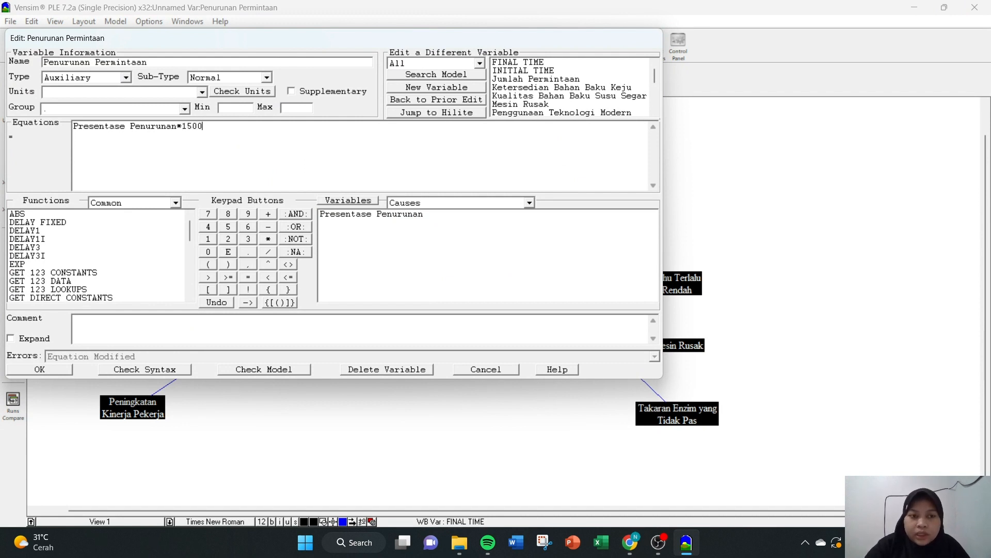
click(40, 369)
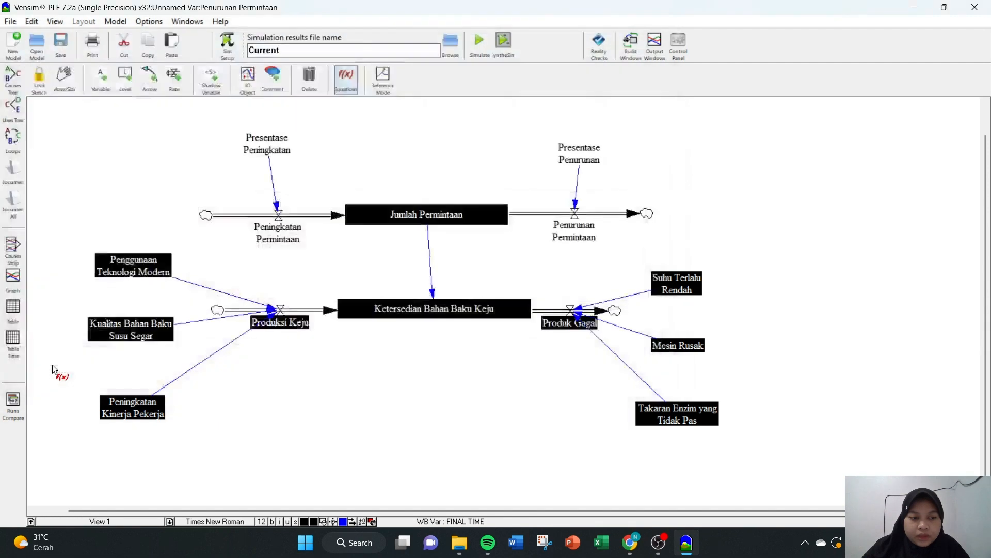
Open the equation of the Penggunaan Teknologi Modern variable for editing.
click(130, 269)
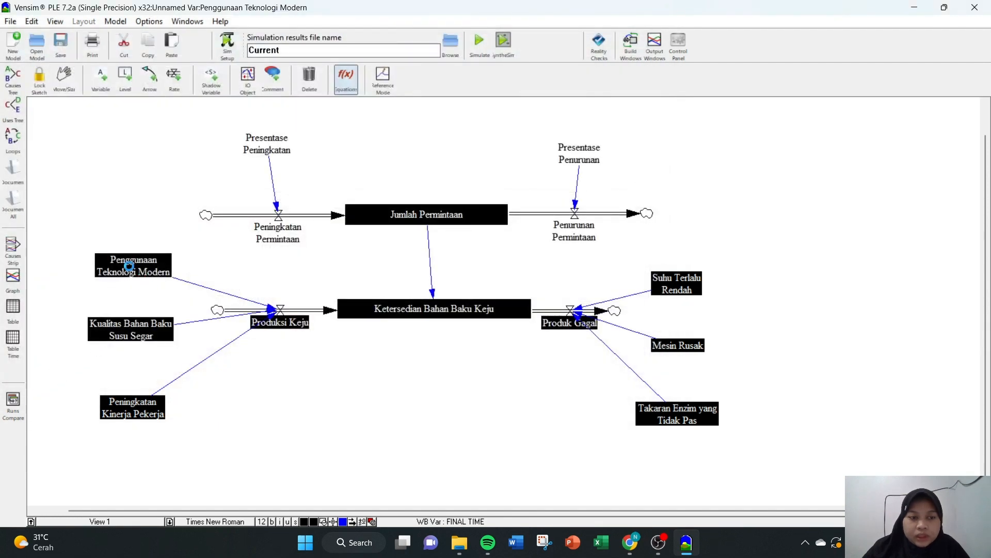
Set the equation of the constant Penggunaan Teknologi Modern to 0.5*3000.
text(0)
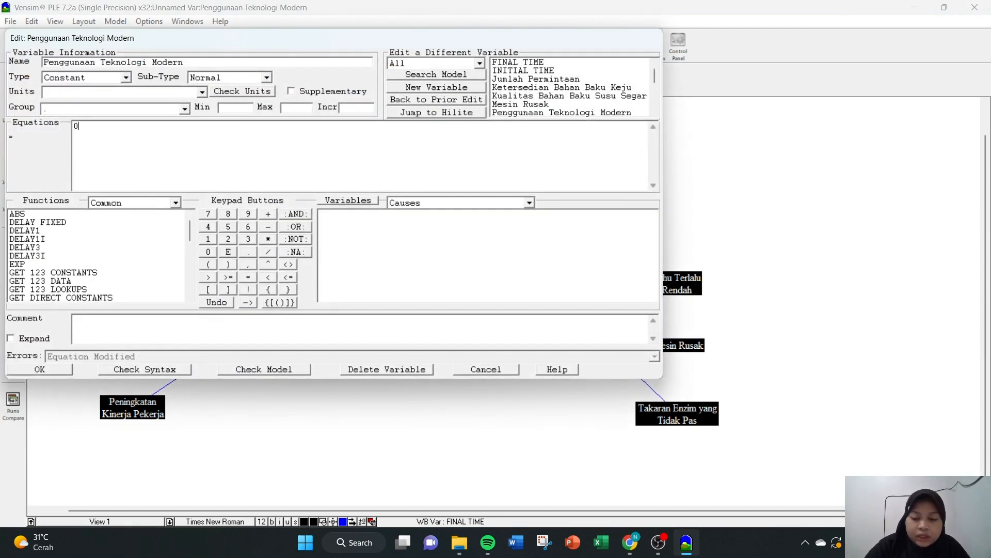
text(.5*)
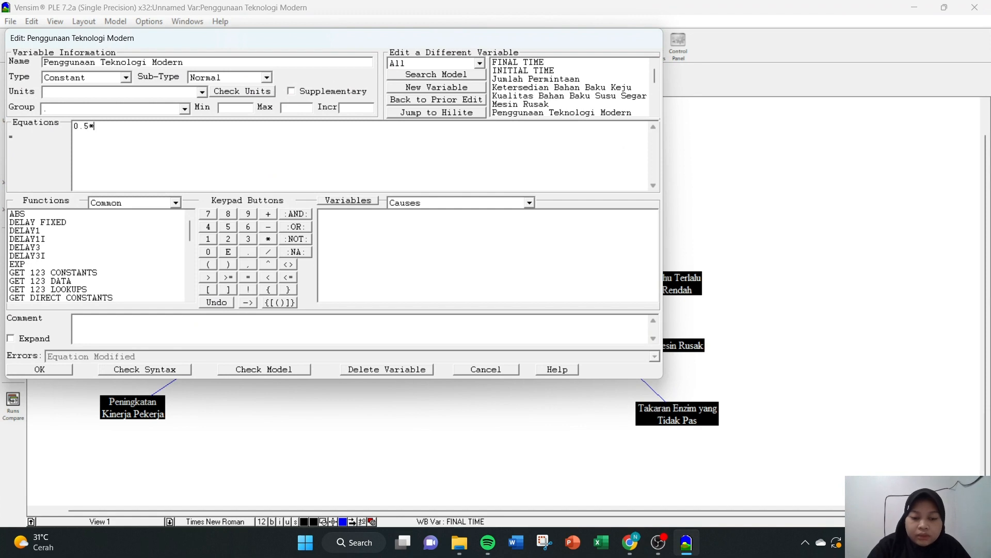
text(3000)
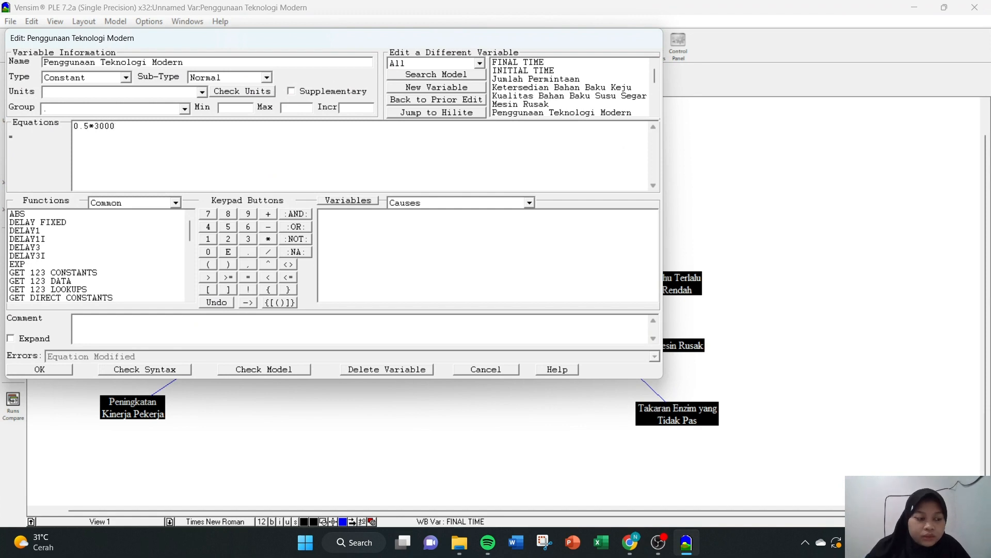
click(58, 368)
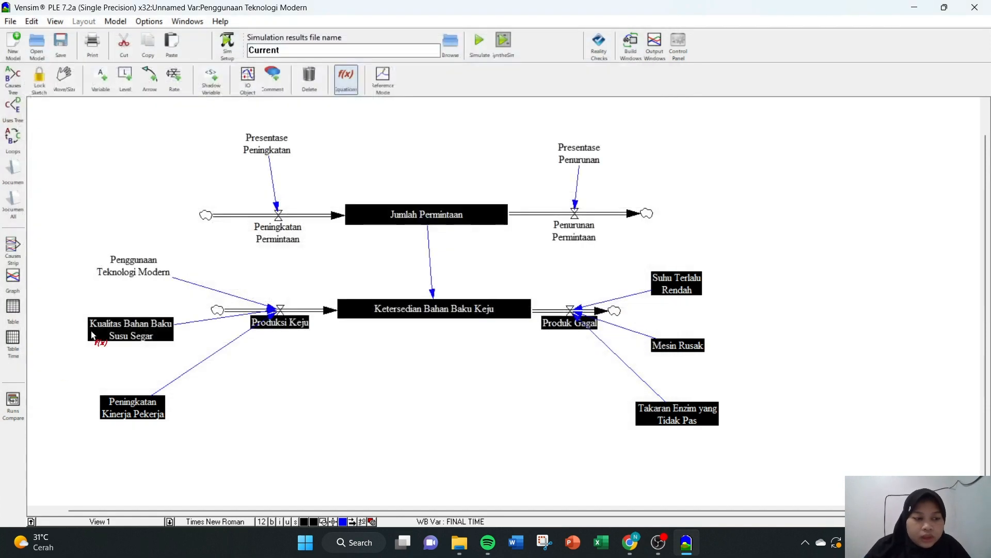
Set the equation of the constant Kualitas Bahan Baku Susu Segar to 0.3*2000.
click(139, 338)
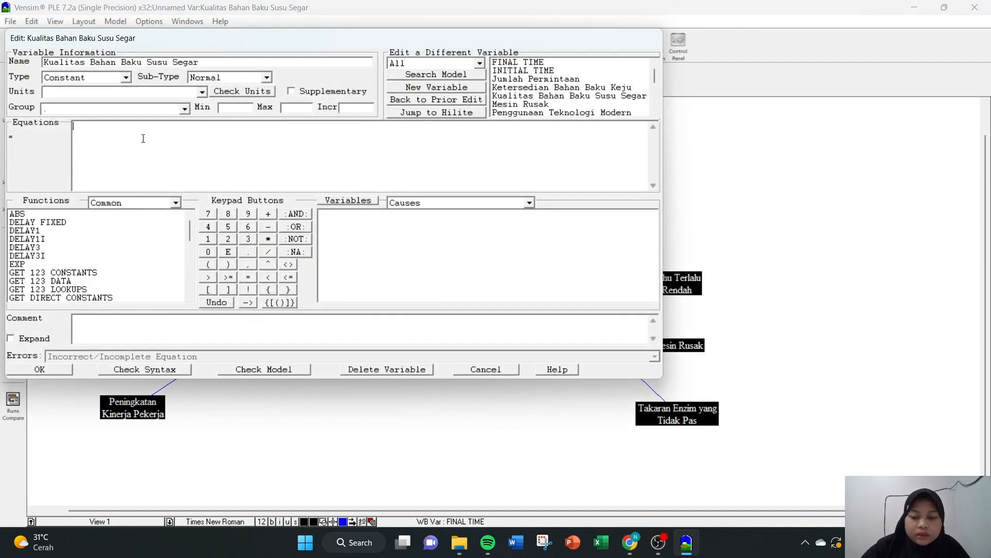
text(0.3*)
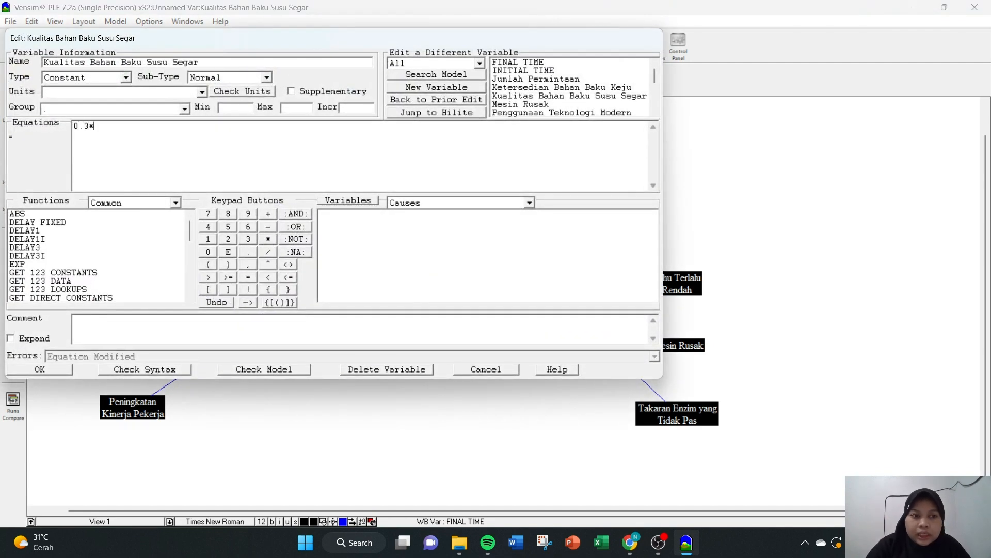
text(2000)
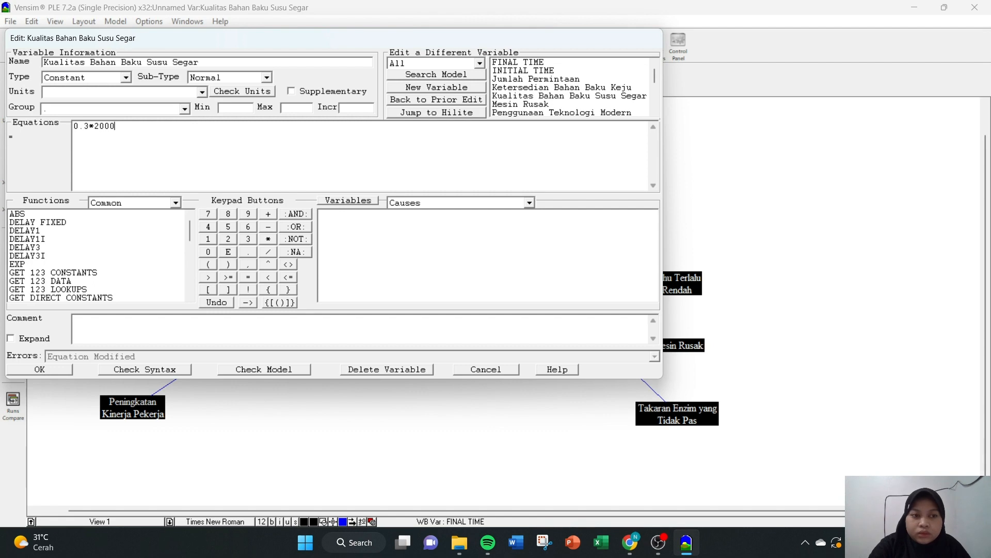
click(36, 370)
Set the equation of the constant Peningkatan Kinerja Pekerja to 0.2*3000.
click(144, 402)
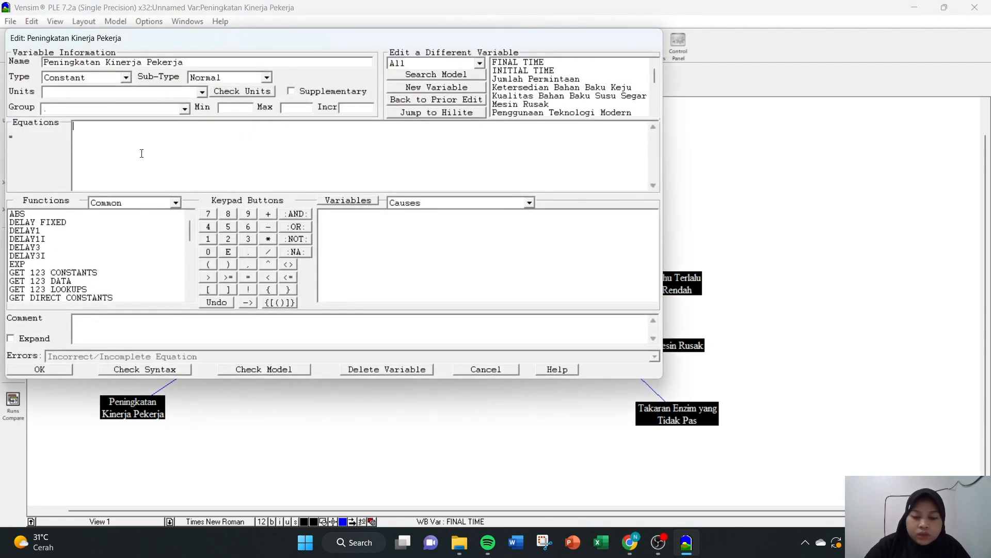
text(0.2)
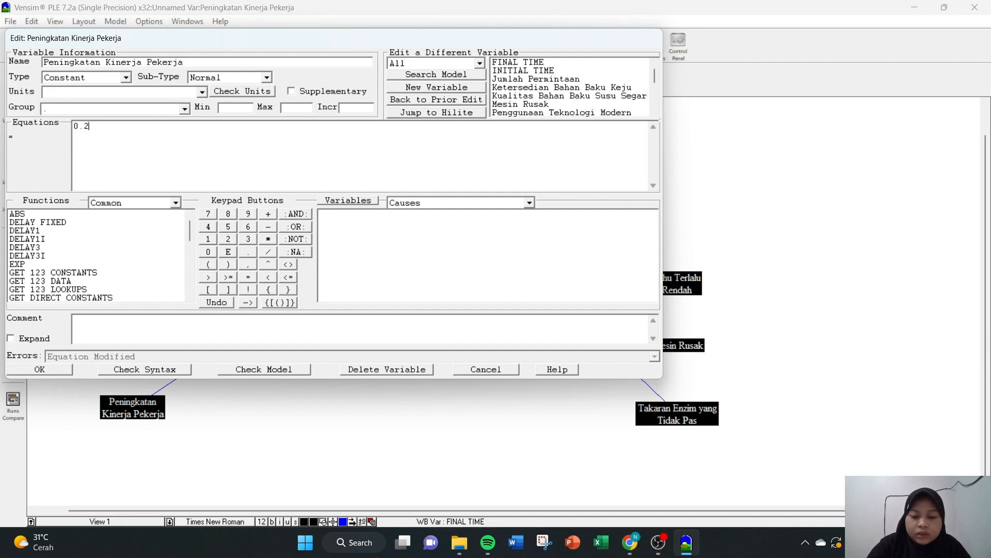
text(*3000)
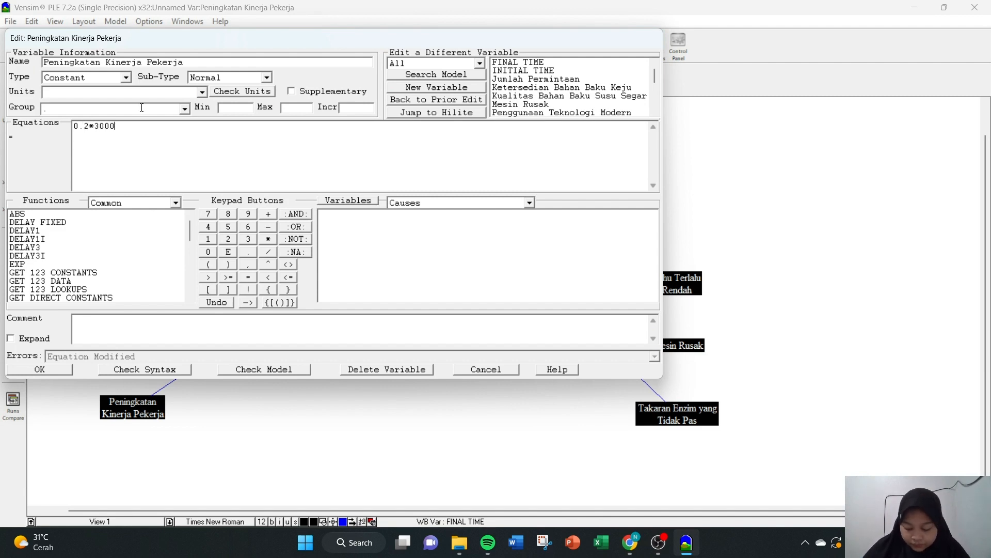
click(39, 370)
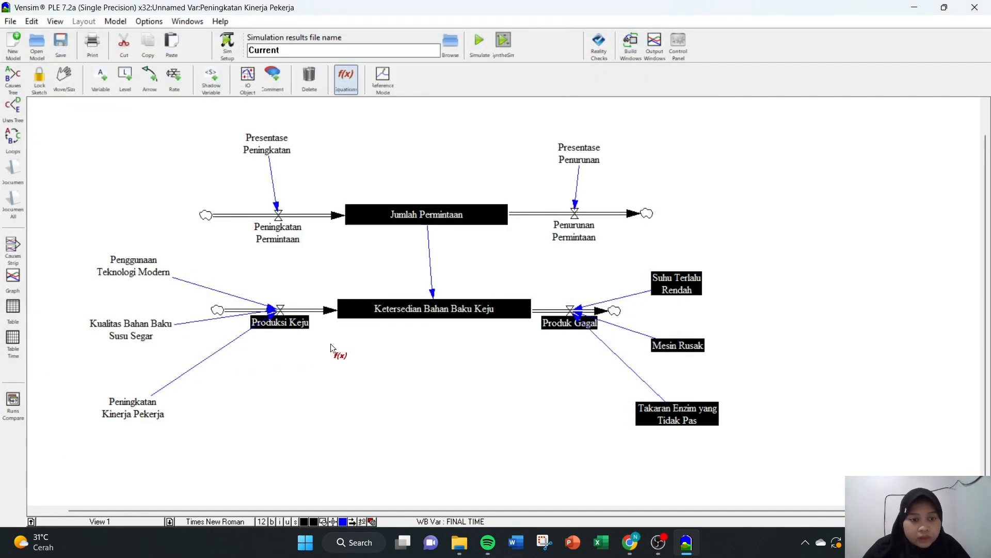
Set the equation of the constant Suhu Terlalu Rendah to 0.4*300.
click(694, 287)
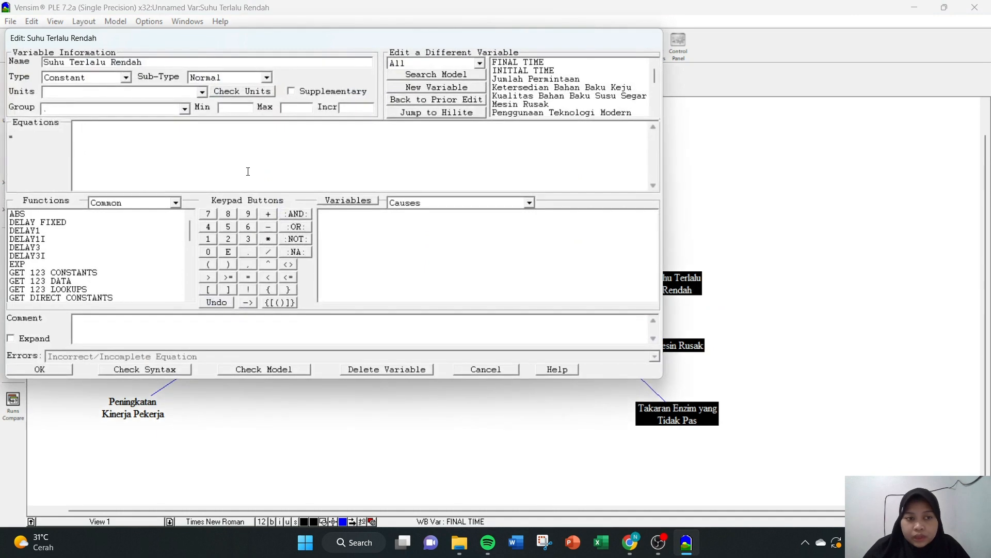
text(0.4*)
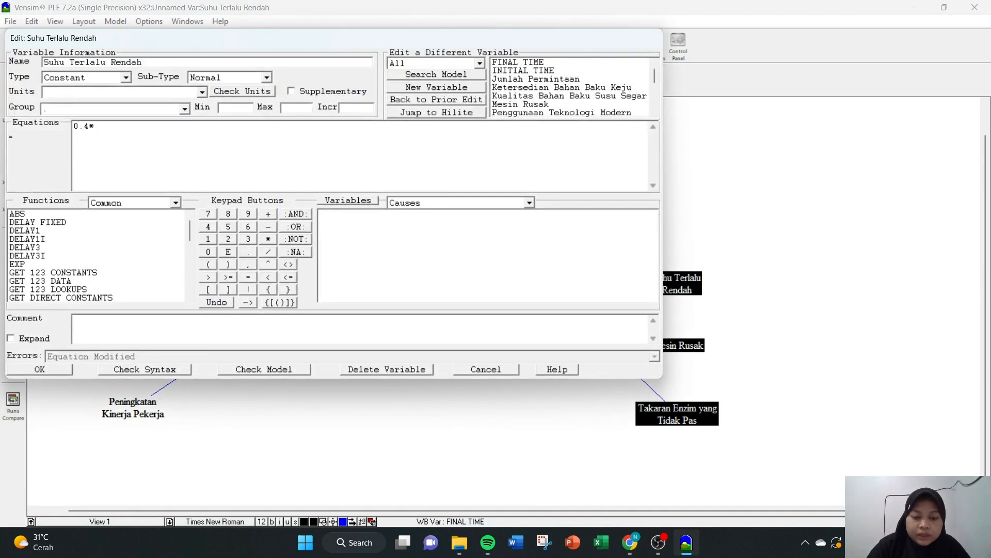
text(6=)
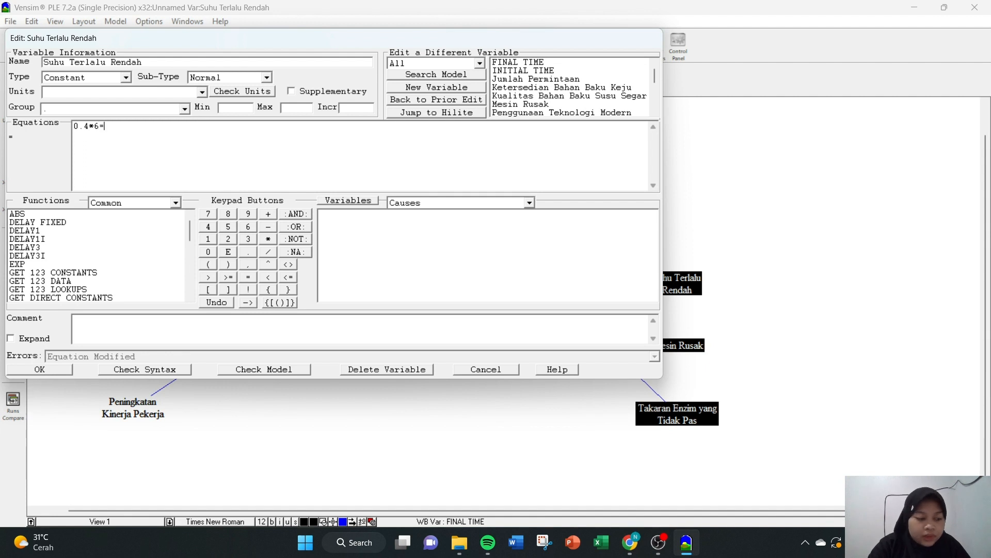
key(BackSpace)
key(BackSpace)
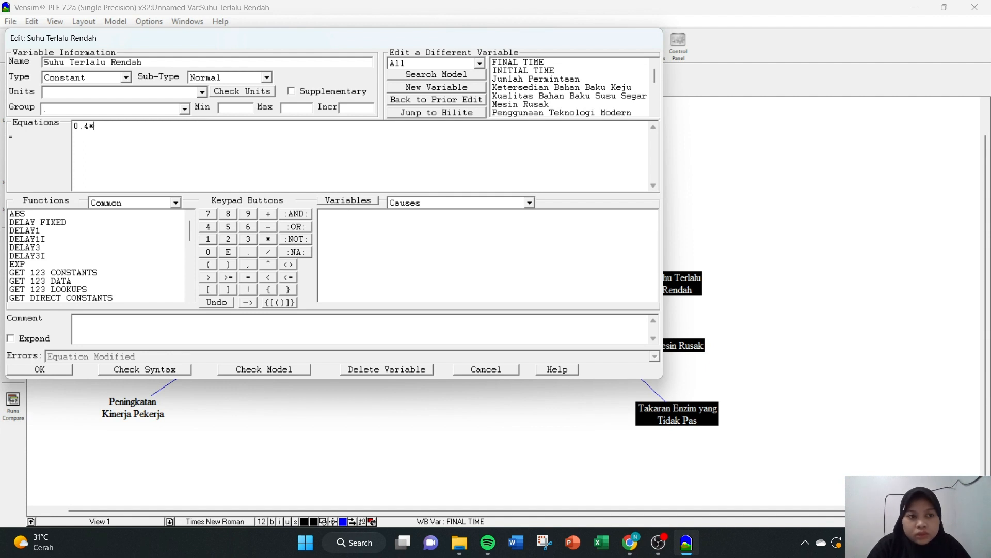
text(300)
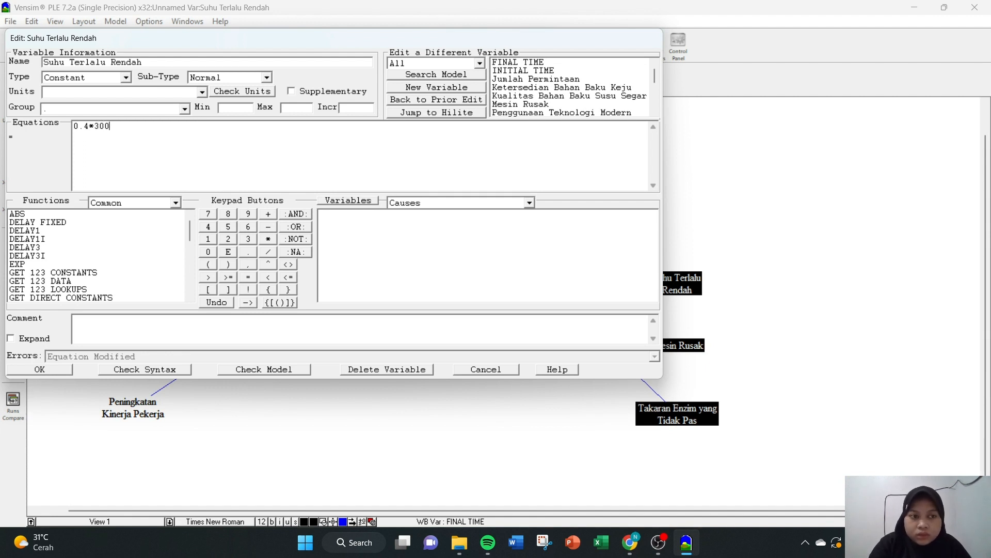
click(62, 370)
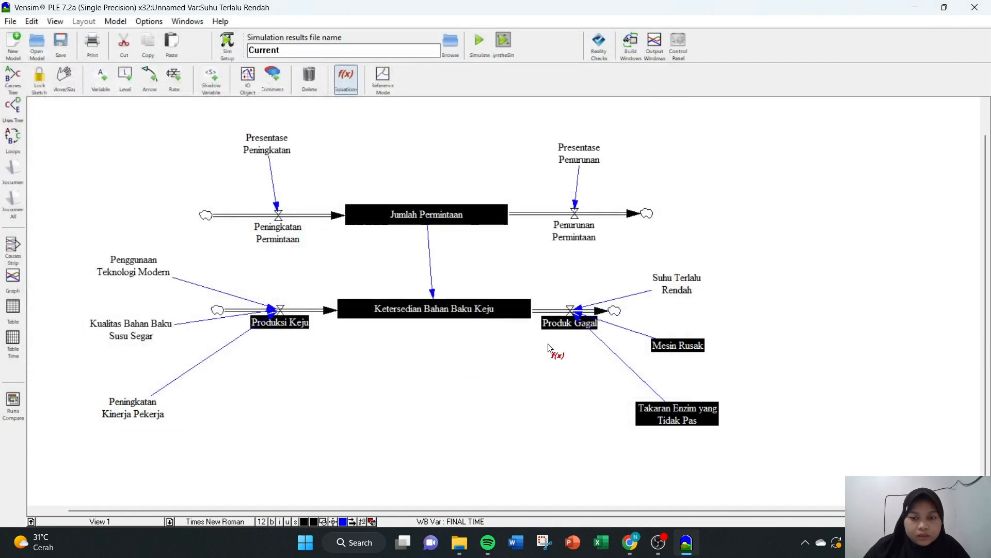
Set the equation of the constant Mesin Rusak to 0.6*300.
click(693, 344)
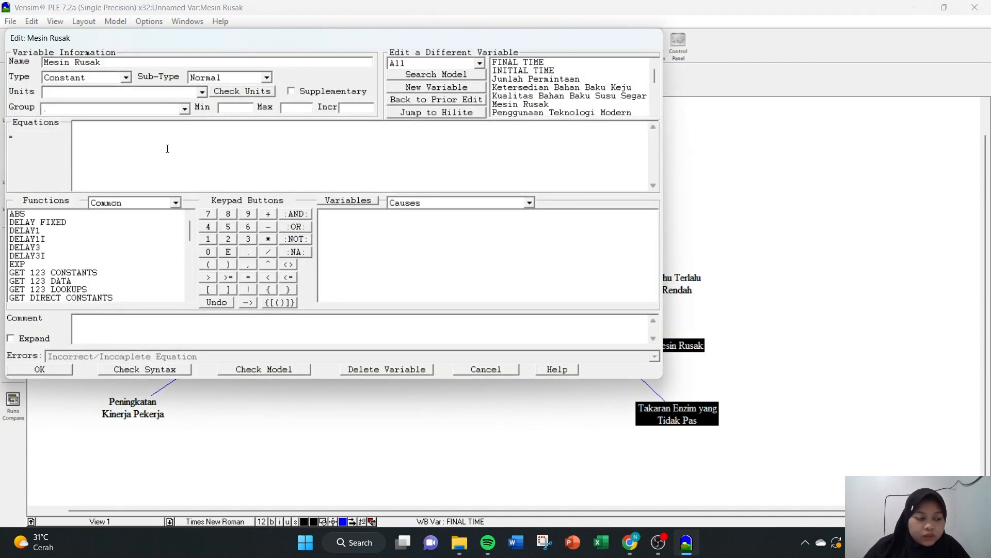
text(0.)
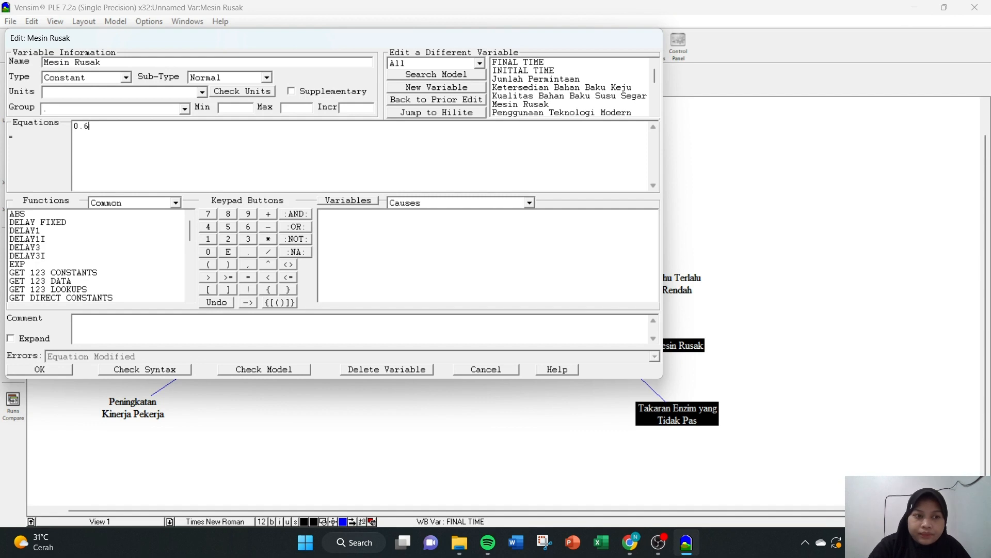
text(6*300)
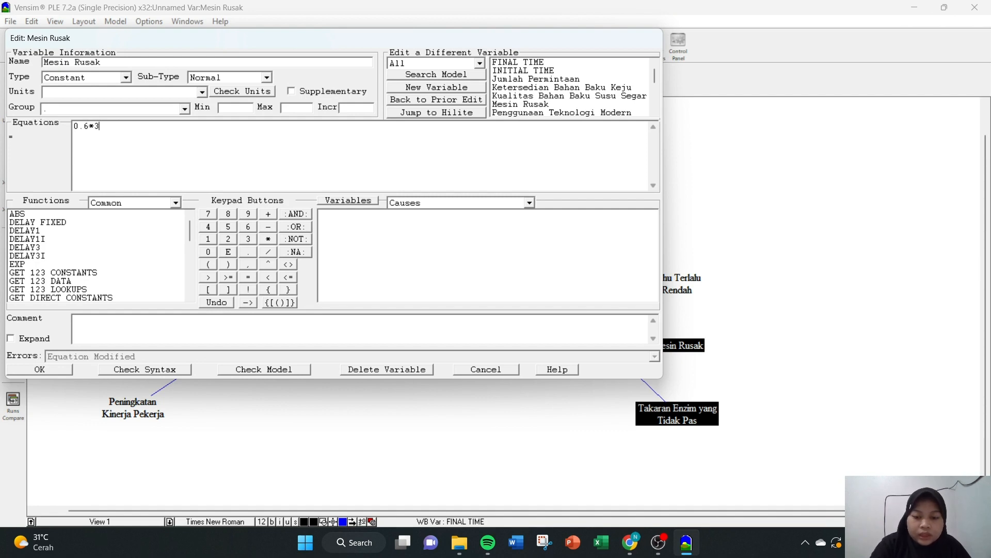
click(54, 370)
Set the equation of the constant Takaran Enzim yang Tidak Pas to 0.8*300 and recheck the Suhu Terlalu Rendah equation.
click(695, 410)
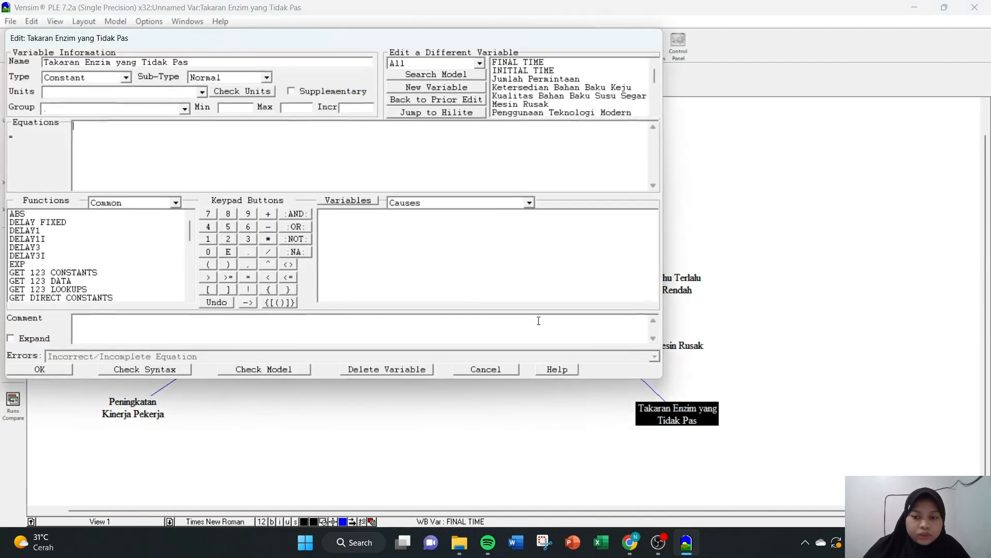
text(0)
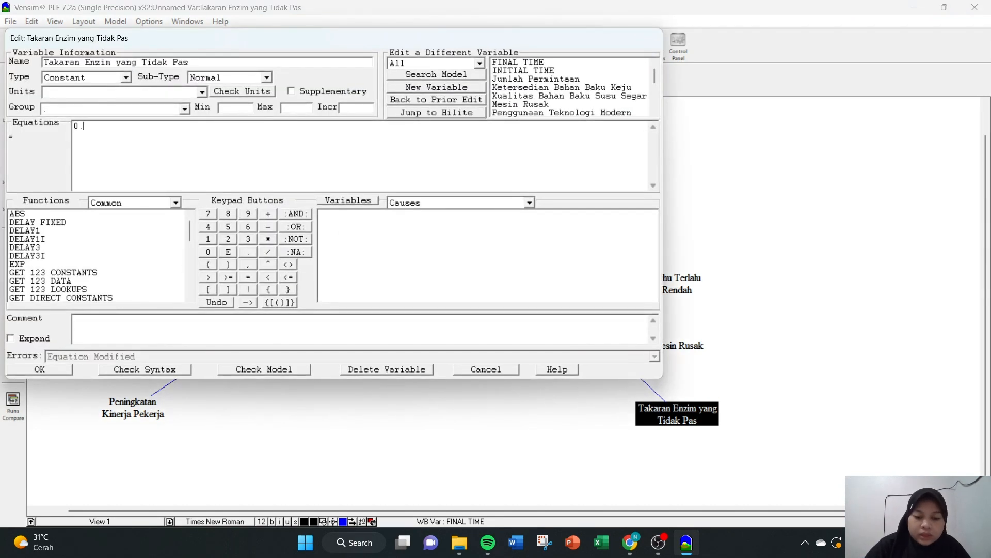
text(.8*300)
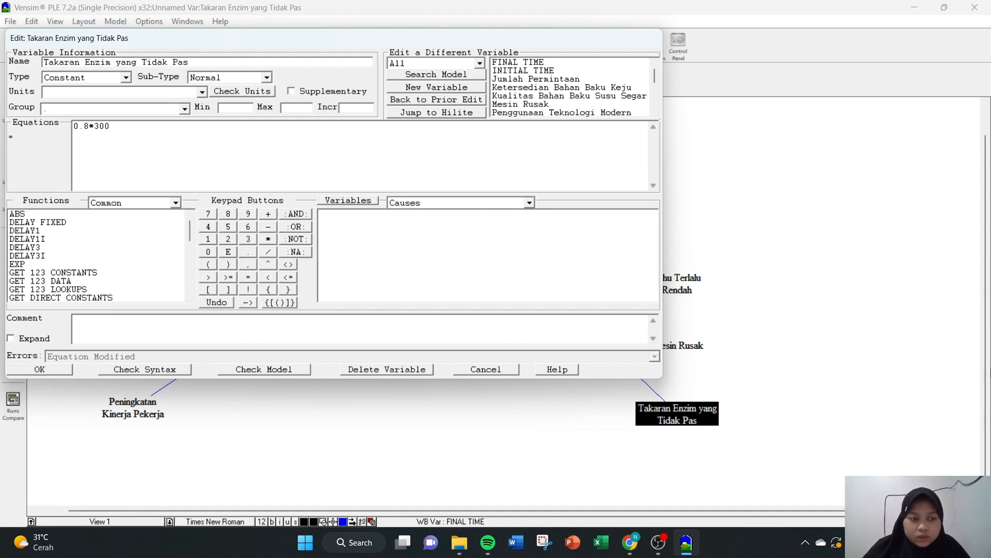
click(54, 372)
click(679, 284)
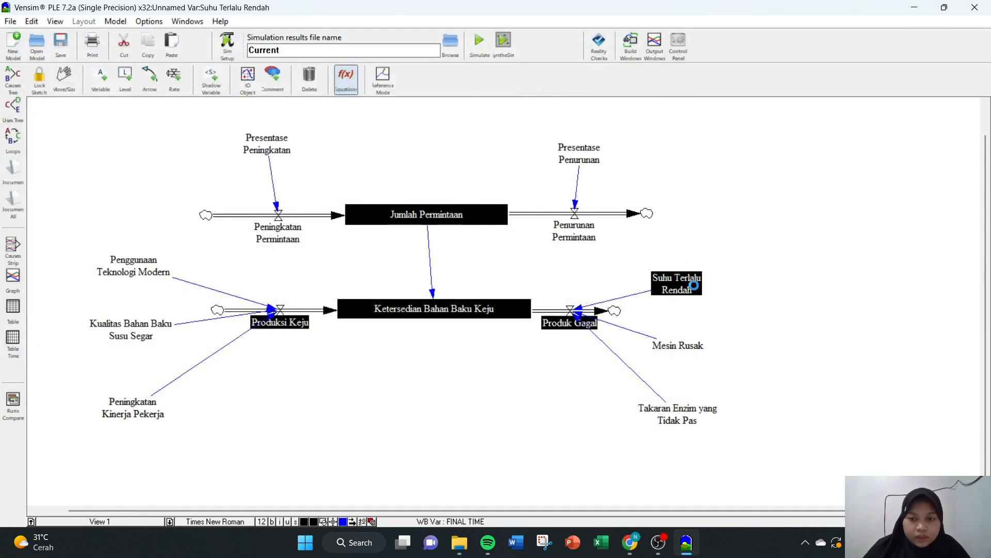
click(55, 370)
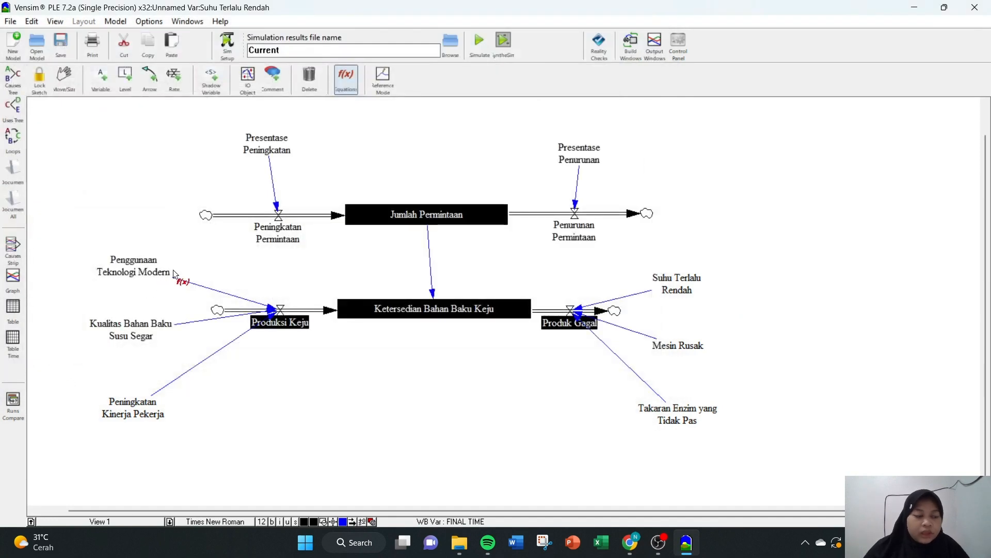
Define the Produksi Keju rate as Kualitas Bahan Baku Susu Segar+Penggunaan Teknologi Modern+Peningkatan Kinerja Pekerja.
click(288, 324)
click(379, 215)
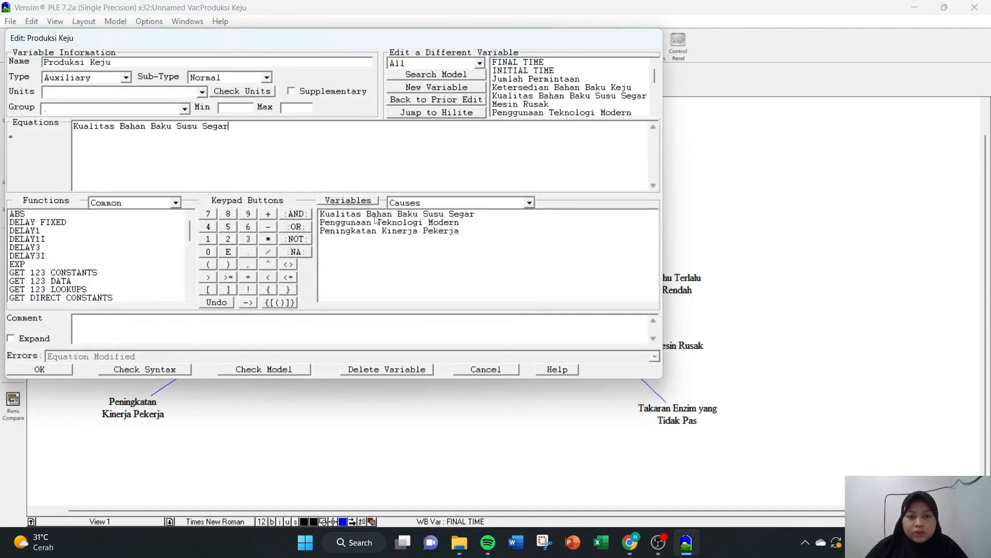
click(268, 213)
click(346, 222)
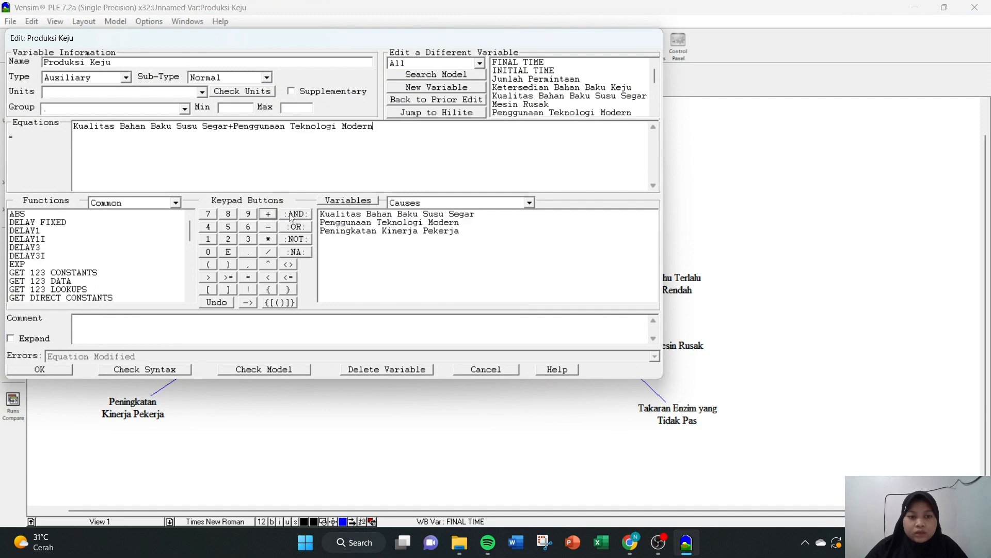
click(268, 214)
click(341, 231)
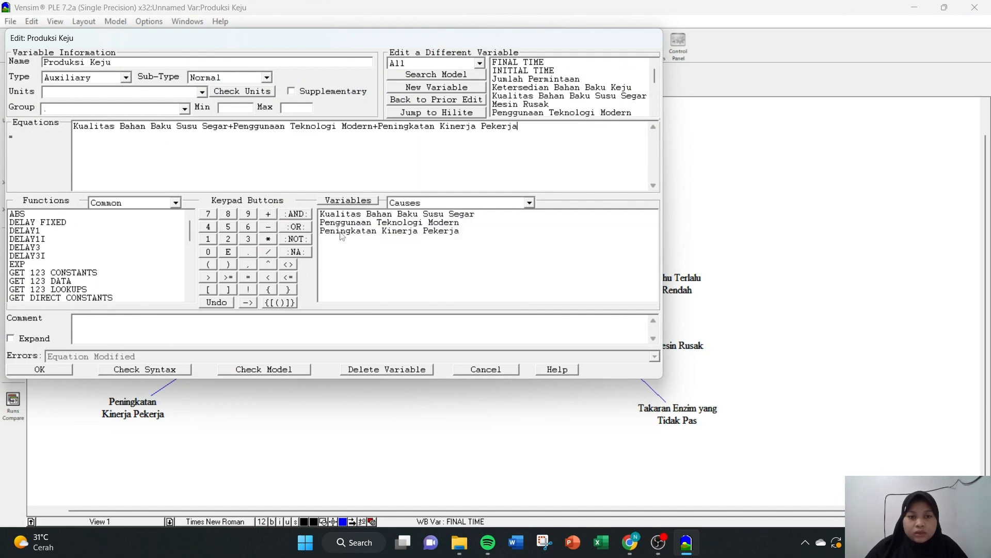
click(56, 371)
Define the Produk Gagal rate as Mesin Rusak+Suhu Terlalu Rendah+Takaran Enzim yang Tidak Pas.
click(578, 325)
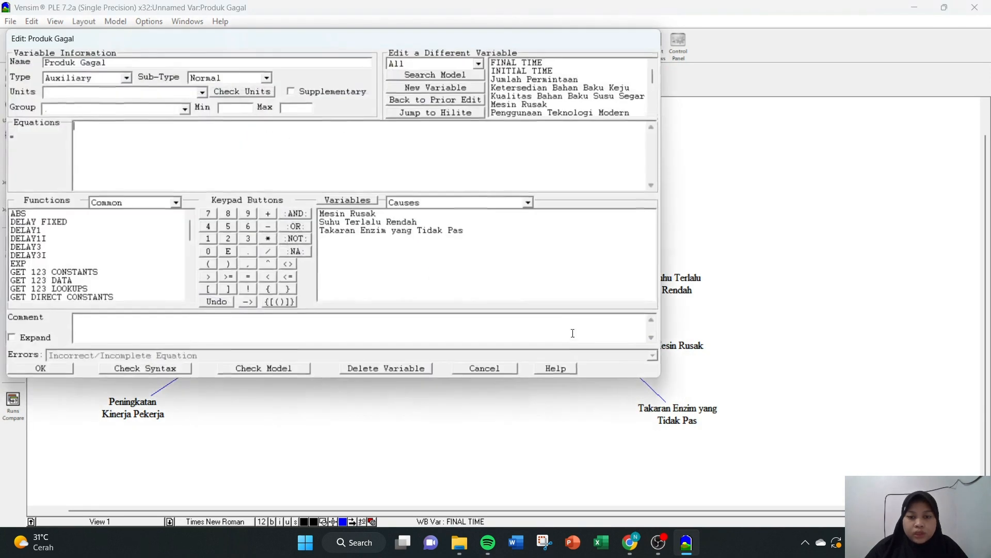
click(368, 216)
click(268, 214)
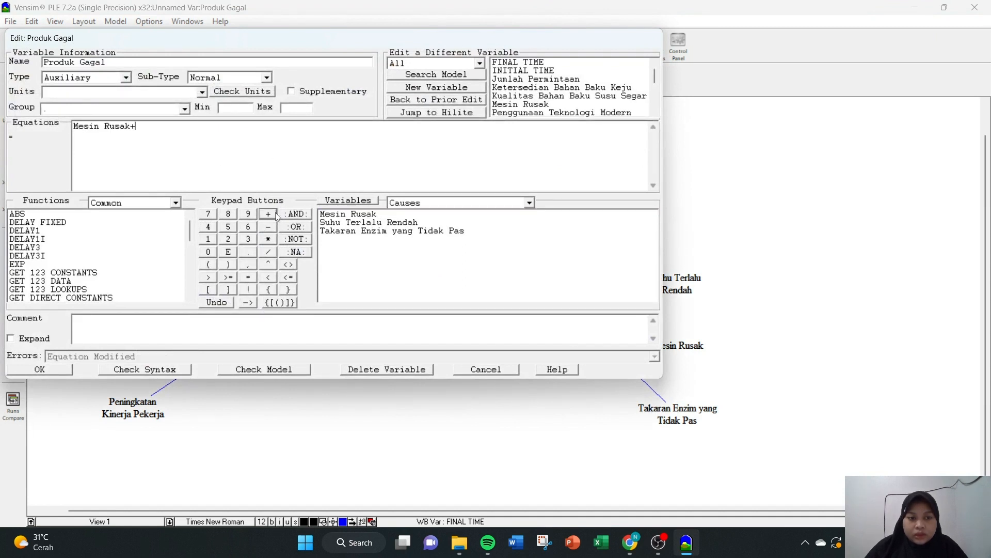
click(376, 224)
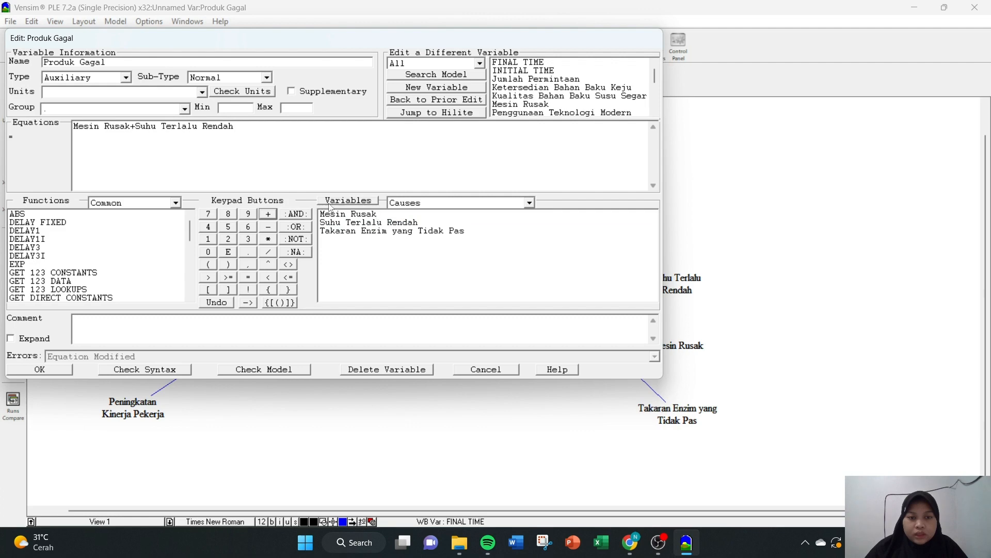
click(267, 214)
click(351, 231)
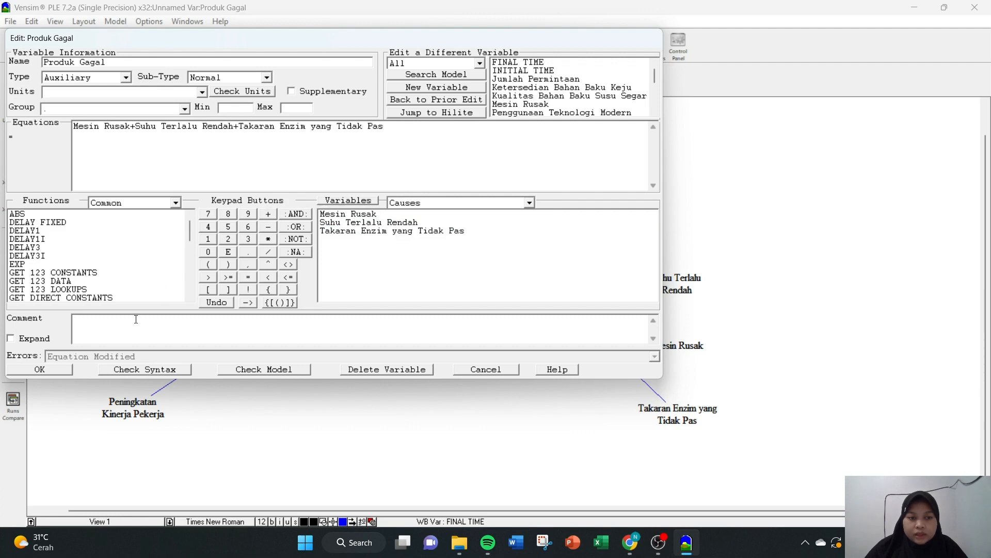
click(60, 371)
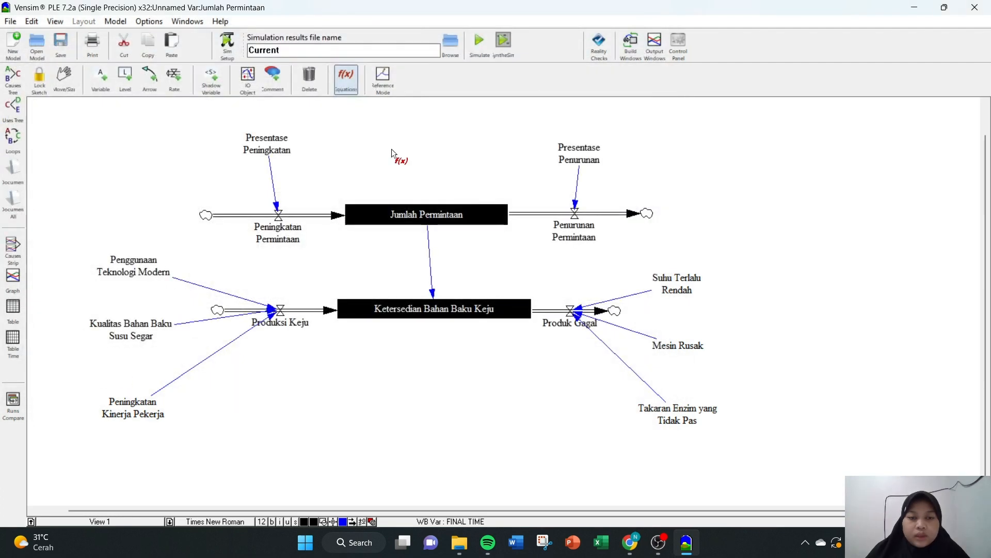
Define the Jumlah Permintaan level as Peningkatan Permintaan-Penurunan Permintaan with an initial value of 3000.
click(399, 210)
click(192, 132)
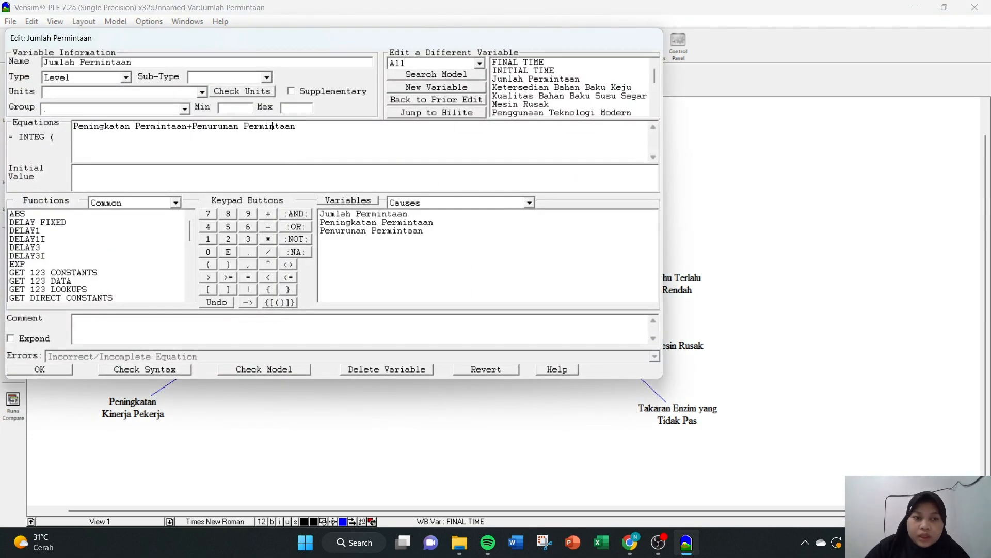
key(BackSpace)
text(-)
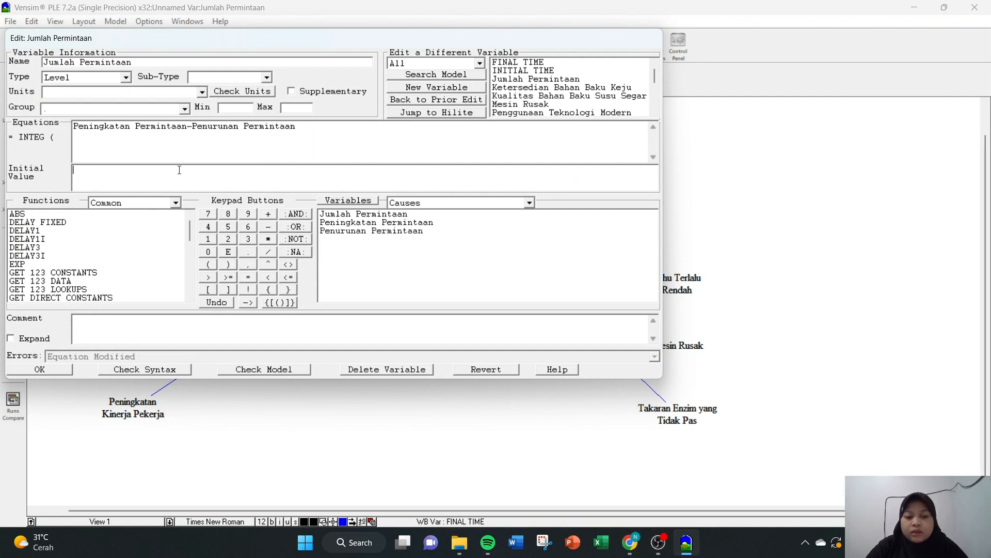
text(3000)
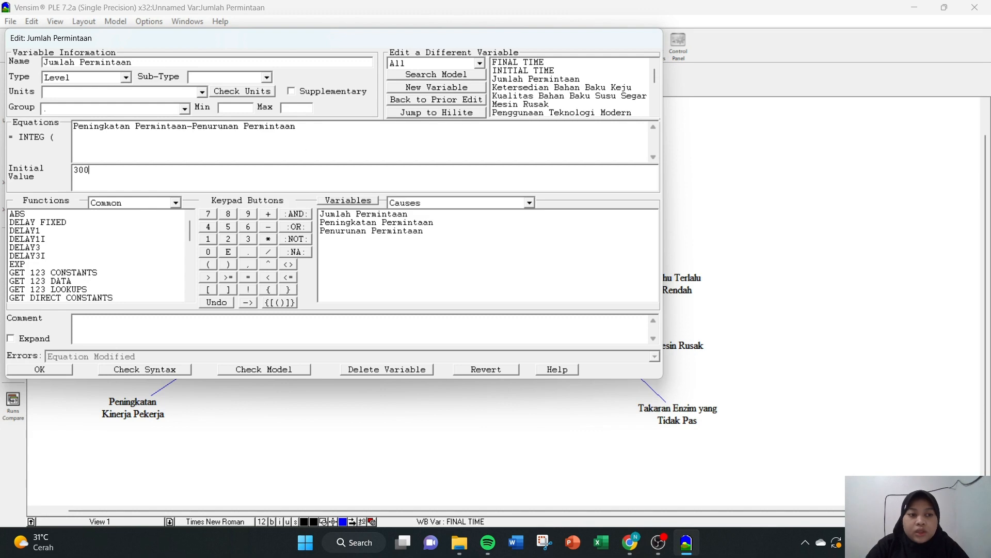
click(55, 371)
Define the Ketersedian Bahan Baku Keju level as Produksi Keju-Produk Gagal-Jumlah Permintaan with an initial value of 3000.
click(394, 311)
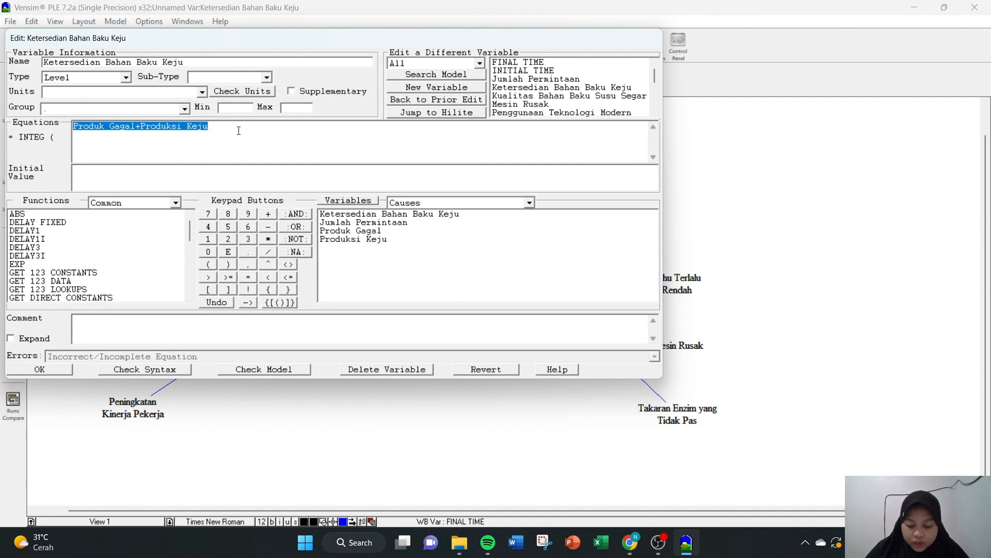
click(142, 126)
drag(228, 127, 73, 127)
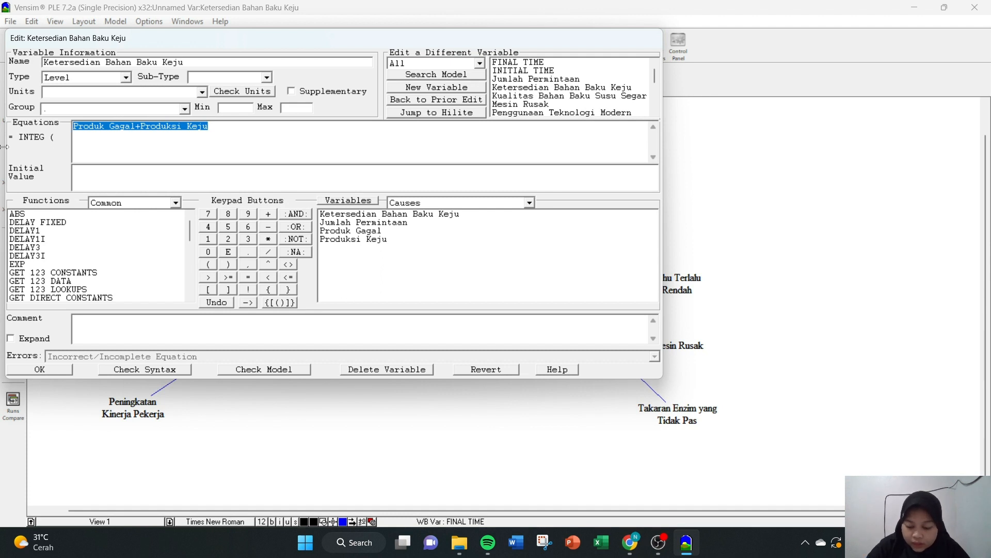
key(Delete)
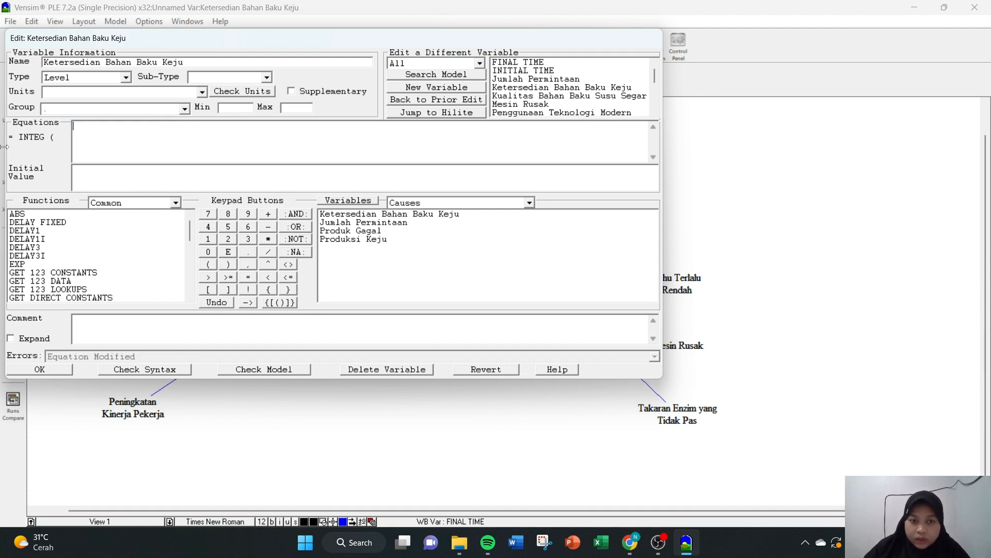
click(347, 240)
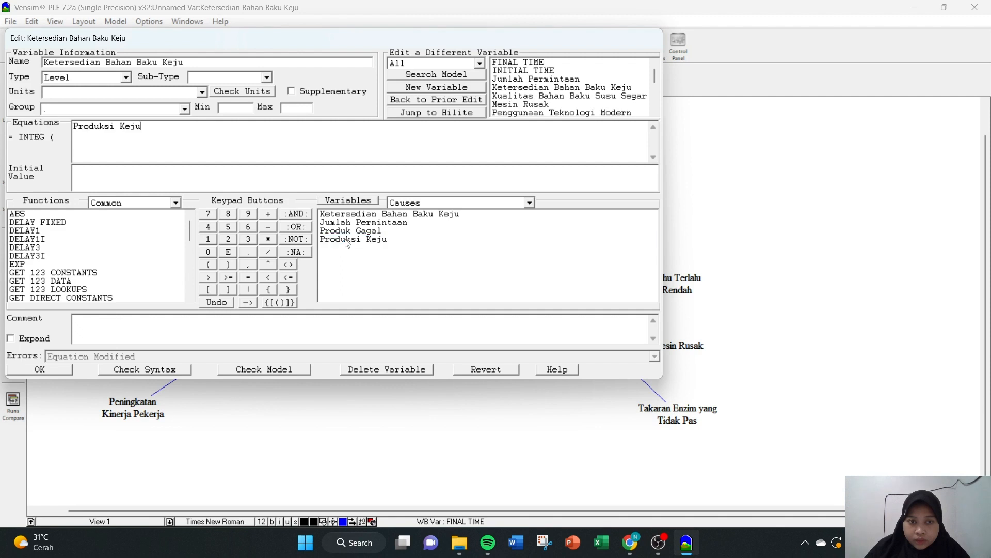
click(268, 227)
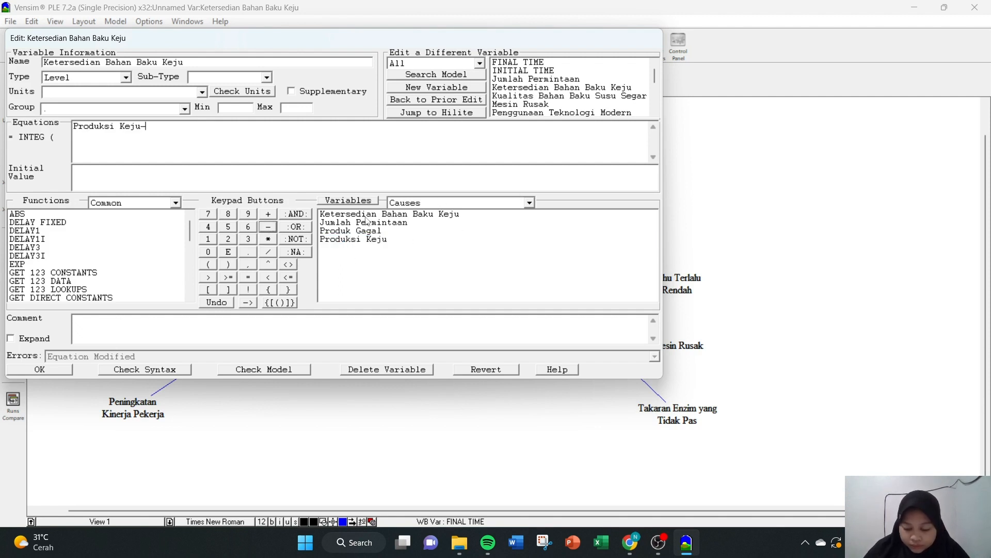
double_click(385, 231)
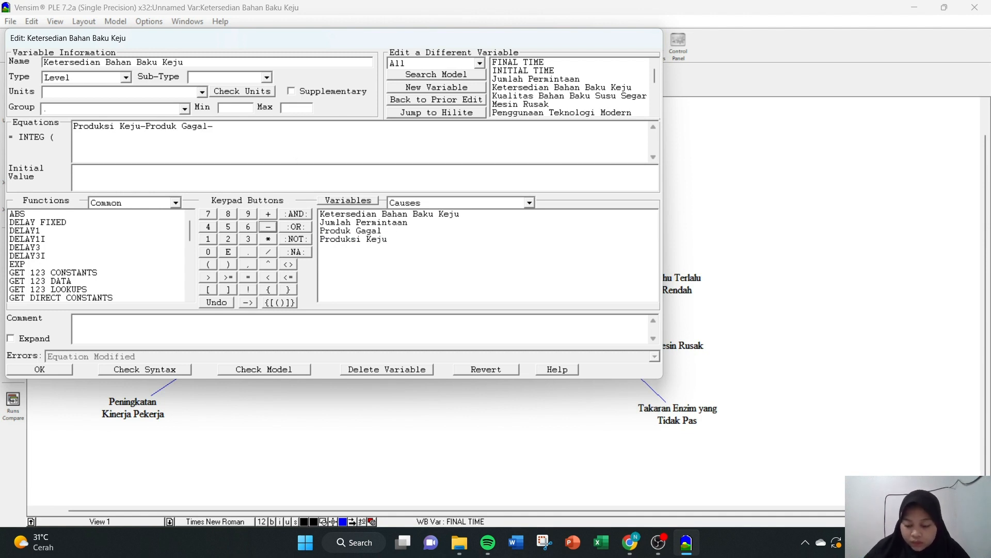
double_click(341, 223)
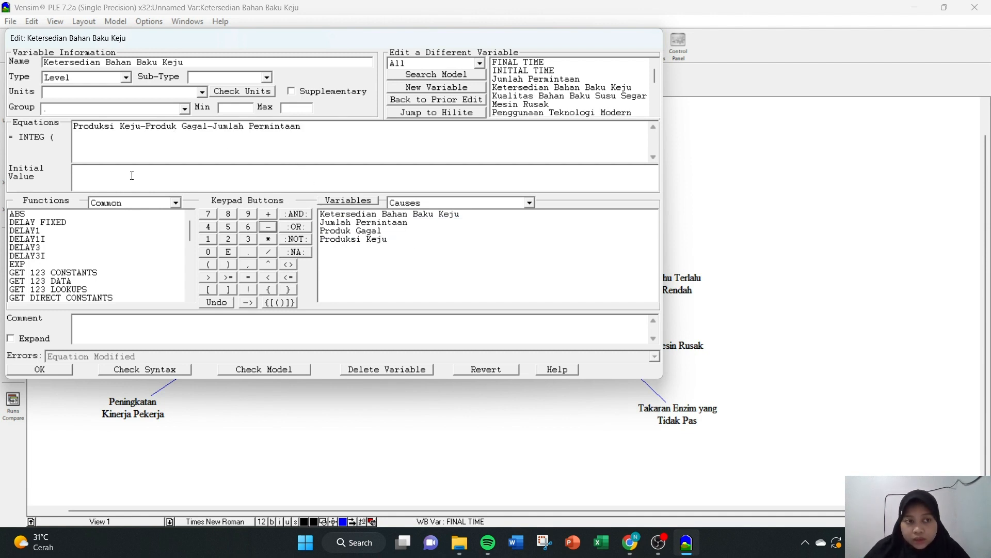
text(3000)
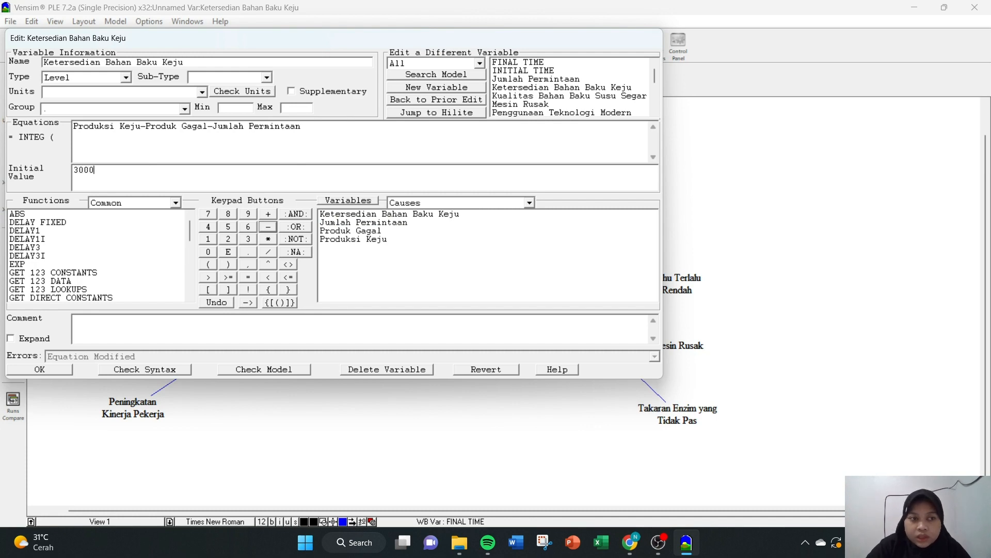
click(48, 370)
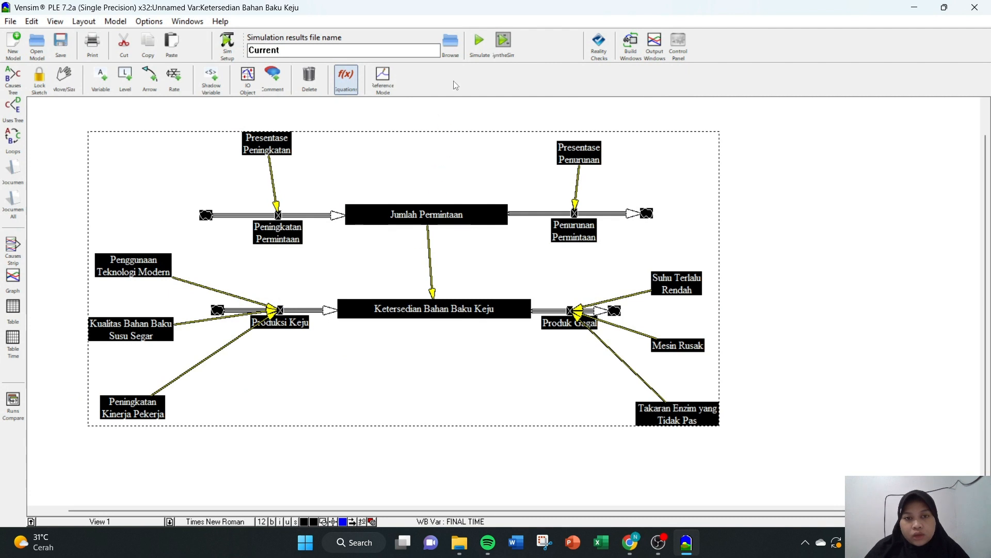
Simulate the model and view the results of all its variables in a table.
click(504, 41)
click(546, 317)
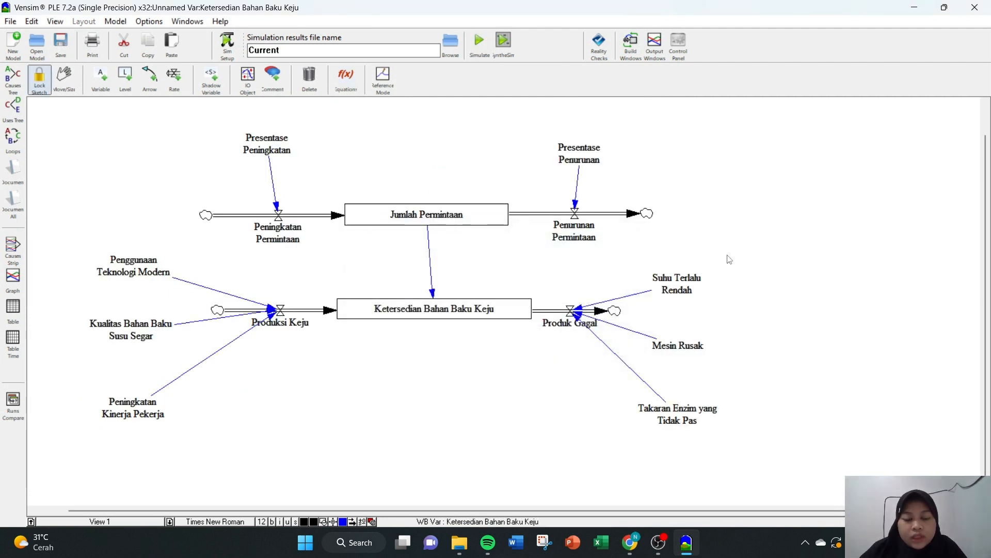
key(ctrl+a)
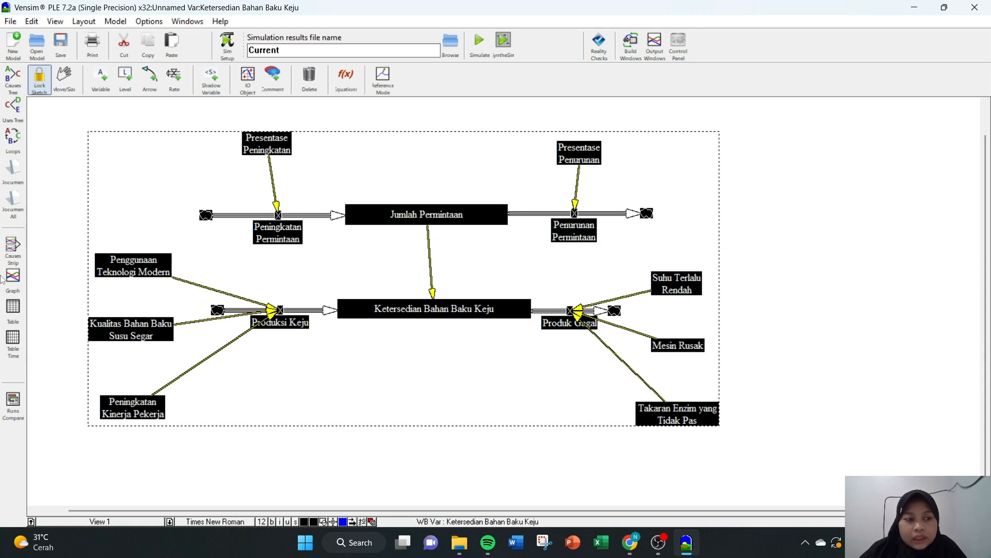
click(13, 310)
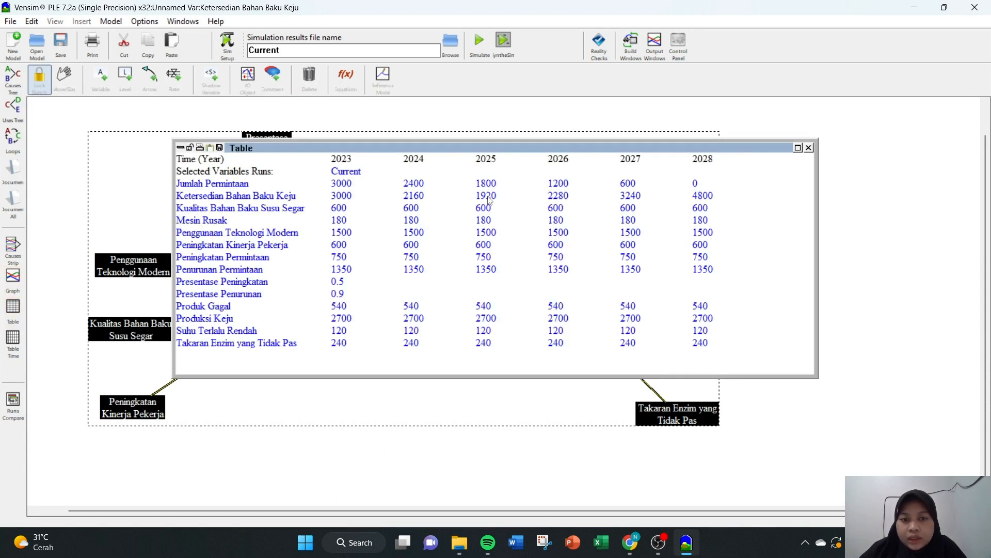
click(808, 147)
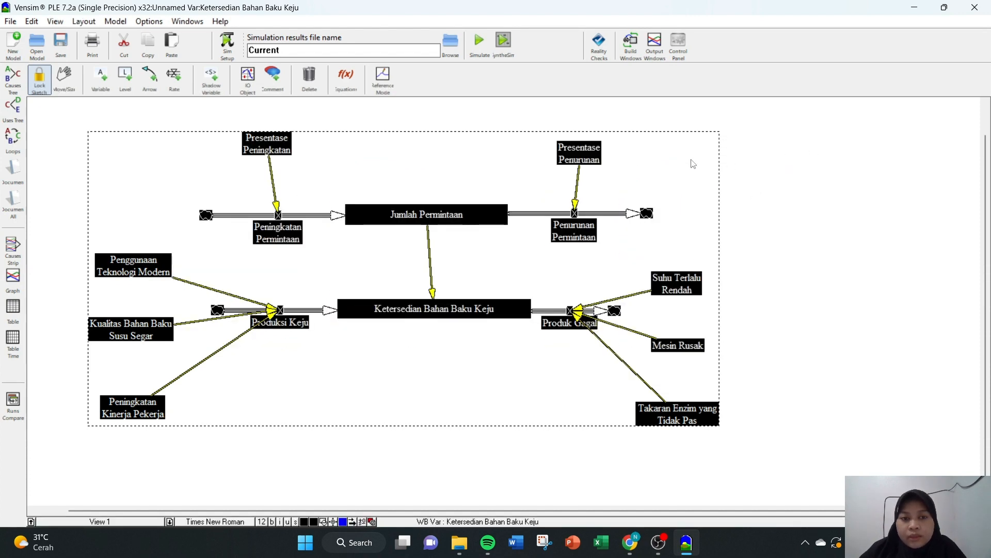
View a graph of all the model's variables over time, then dismiss it and clear the selection.
click(13, 278)
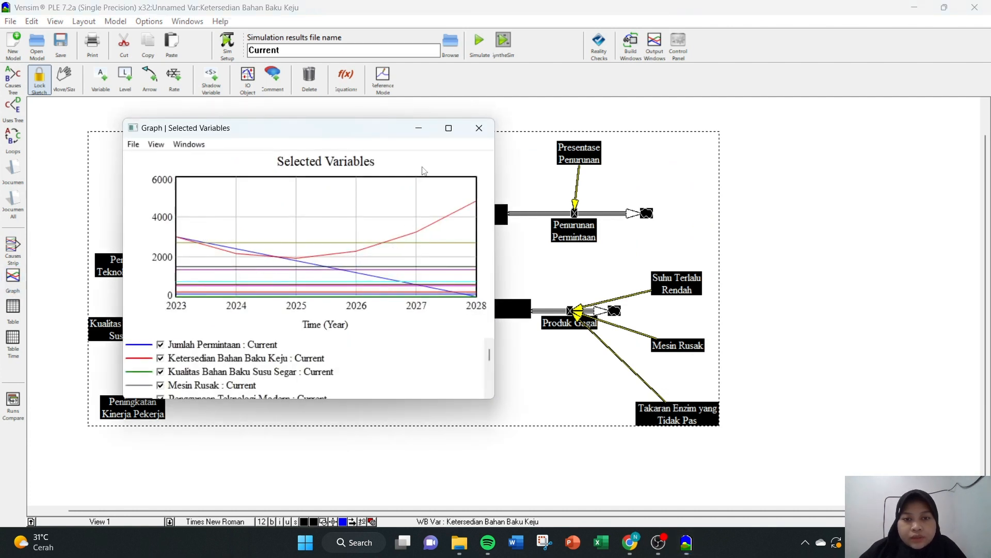
click(426, 128)
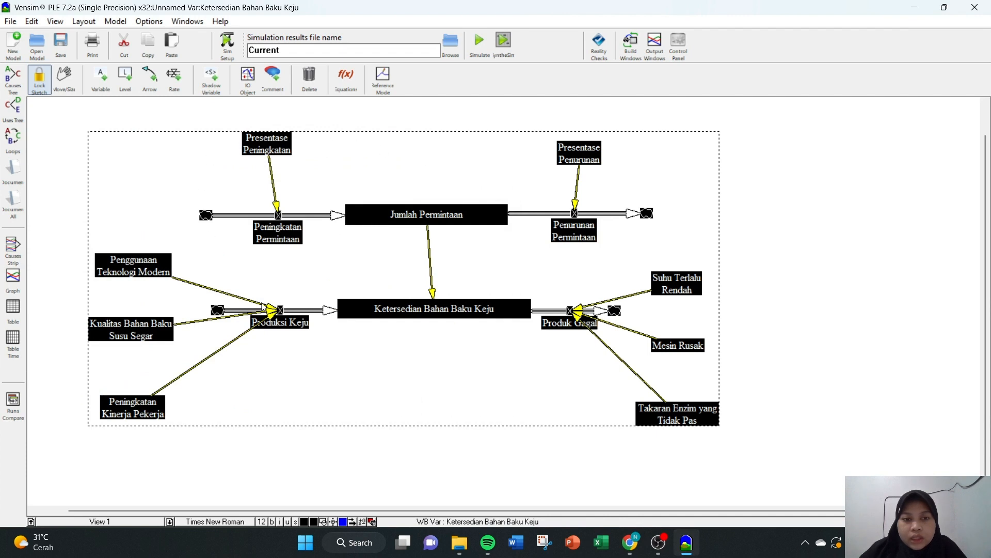
click(313, 434)
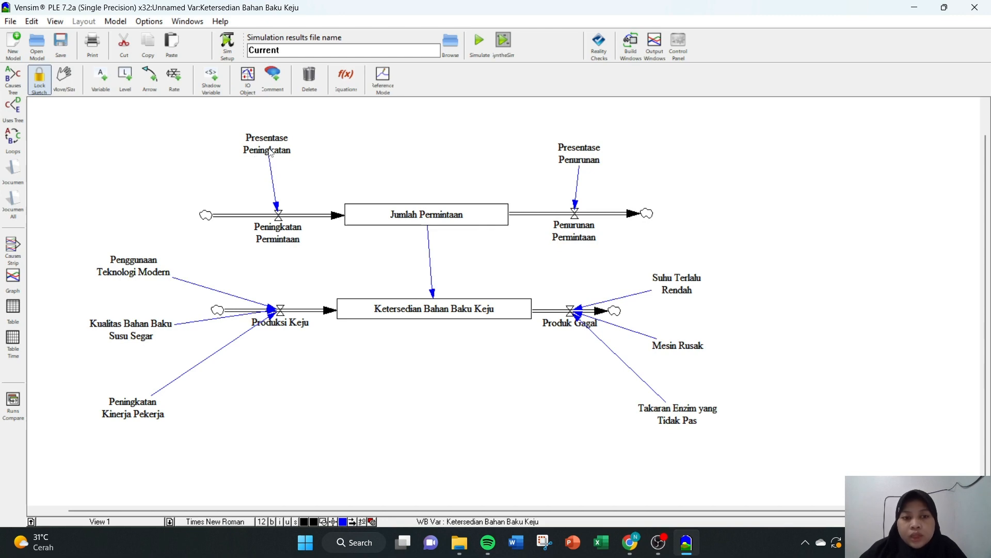
Check the equations of the constants Presentase Peningkatan and Presentase Penurunan.
click(346, 80)
click(280, 149)
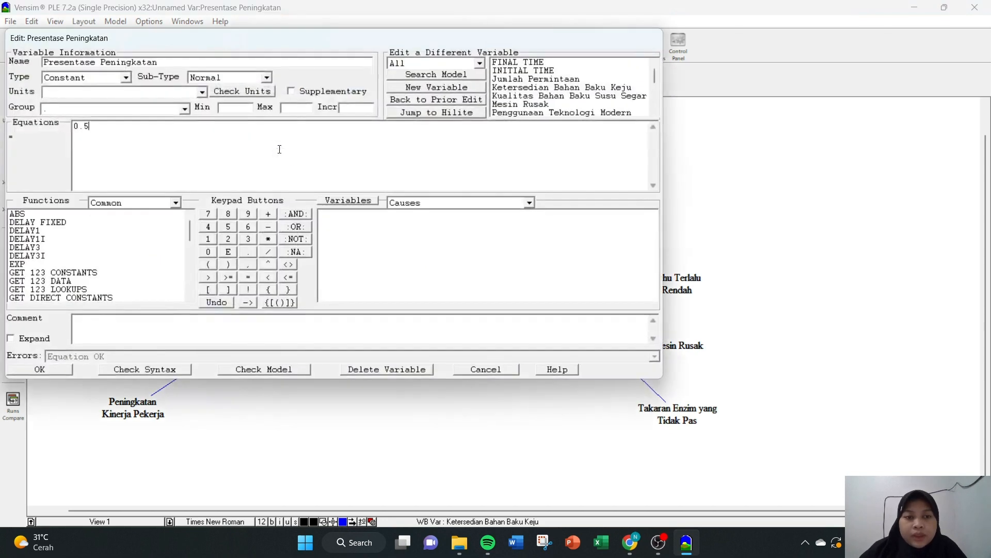
click(45, 369)
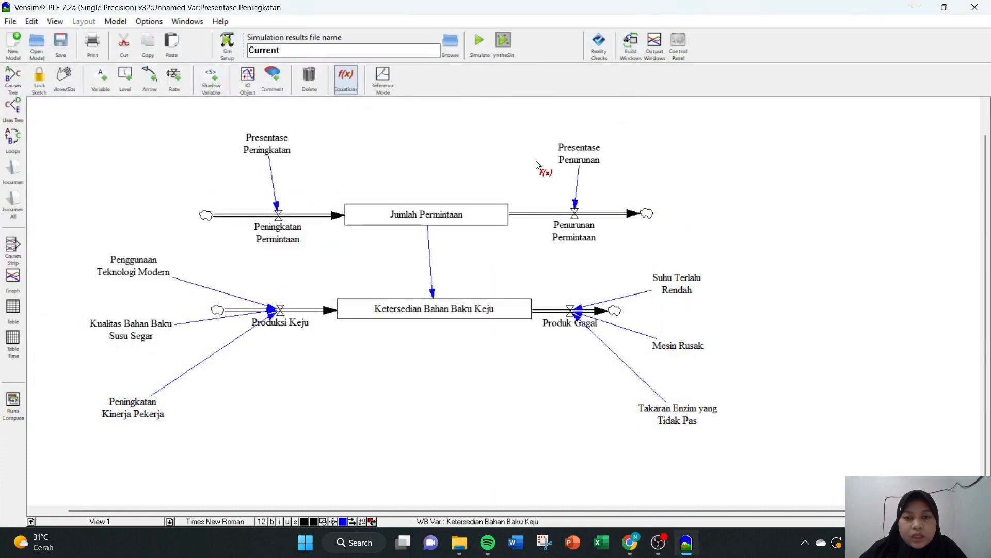
click(578, 158)
click(39, 369)
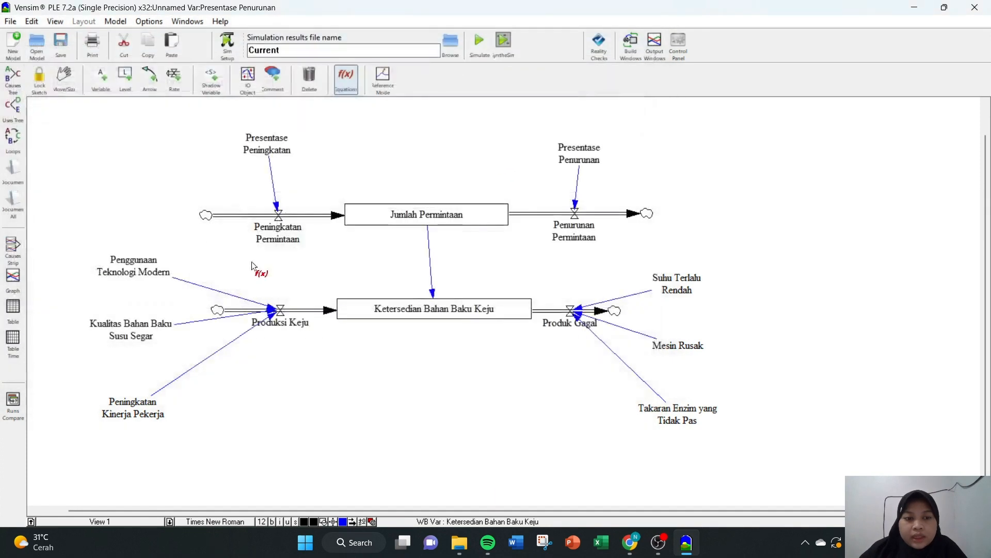
Reduce the Peningkatan Permintaan equation to Presentase Peningkatan alone, without the multiplier.
click(270, 243)
drag(214, 127, 192, 128)
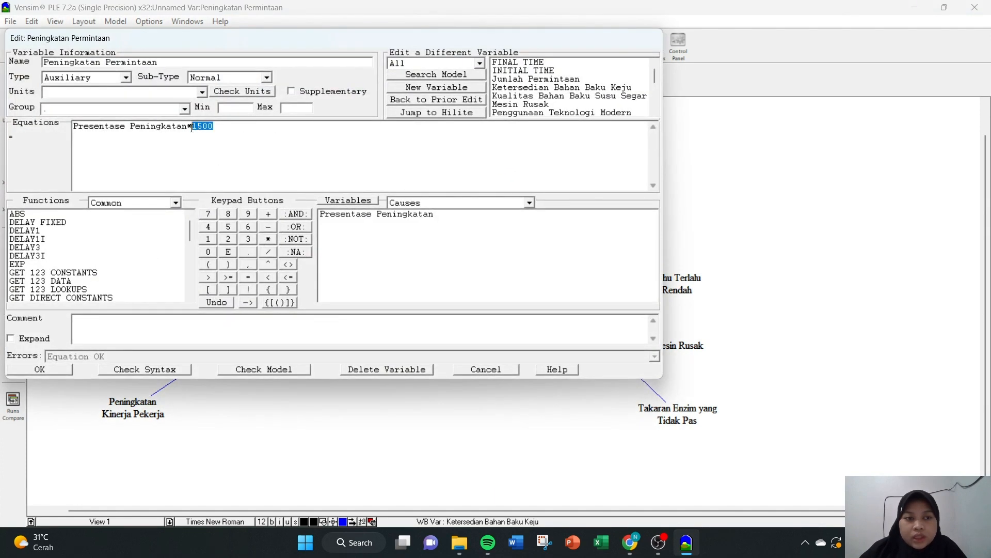
key(BackSpace)
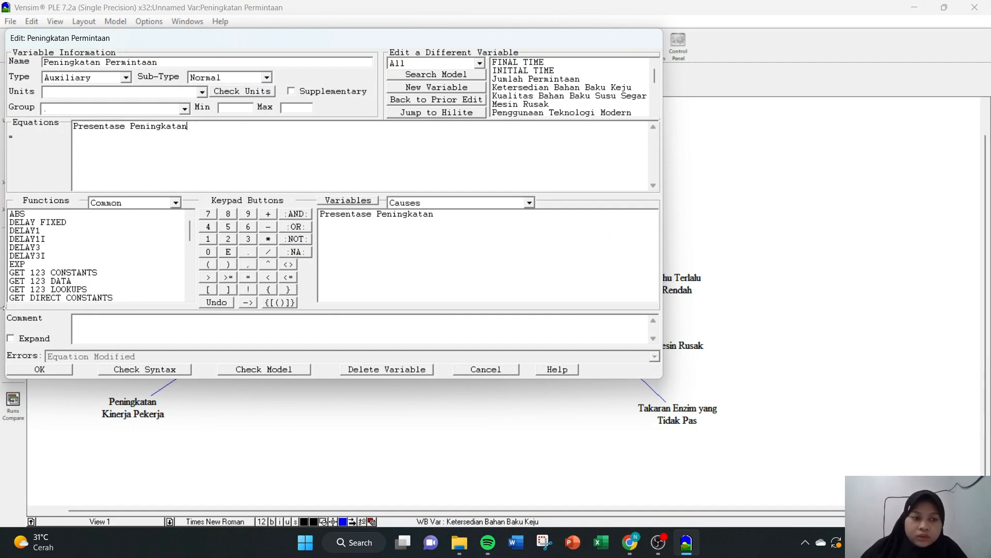
click(55, 370)
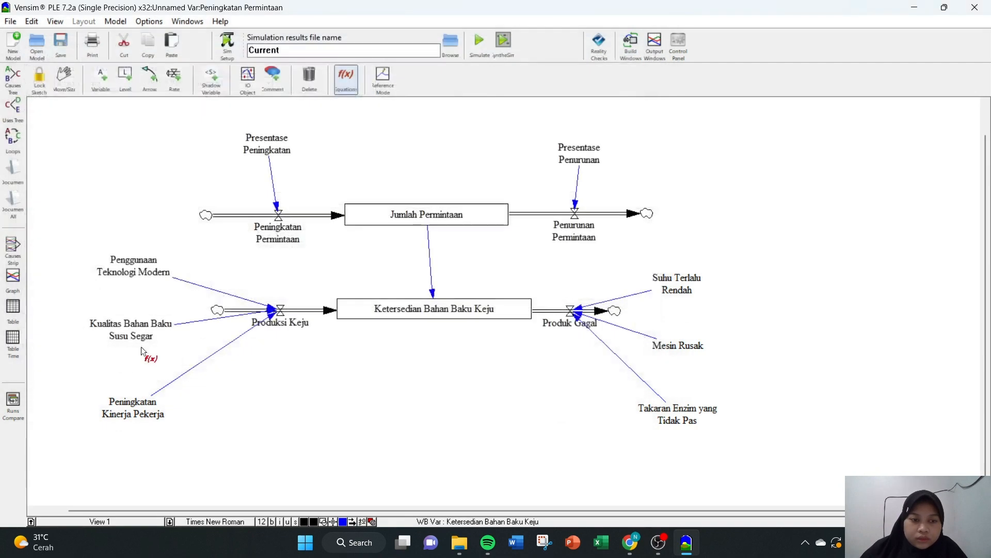
Reduce the Penurunan Permintaan equation to Presentase Penurunan alone, without the multiplier.
click(577, 236)
drag(202, 132, 182, 131)
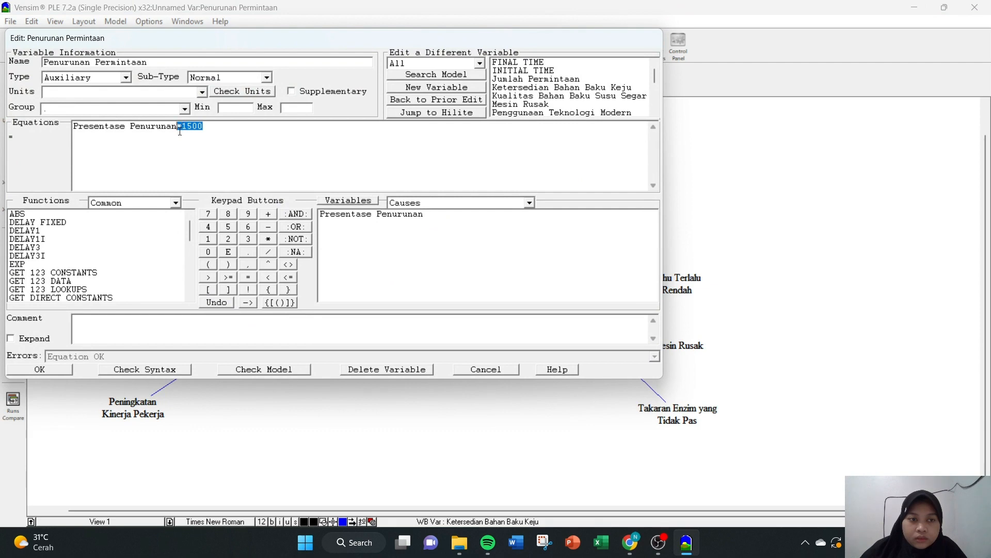
key(BackSpace)
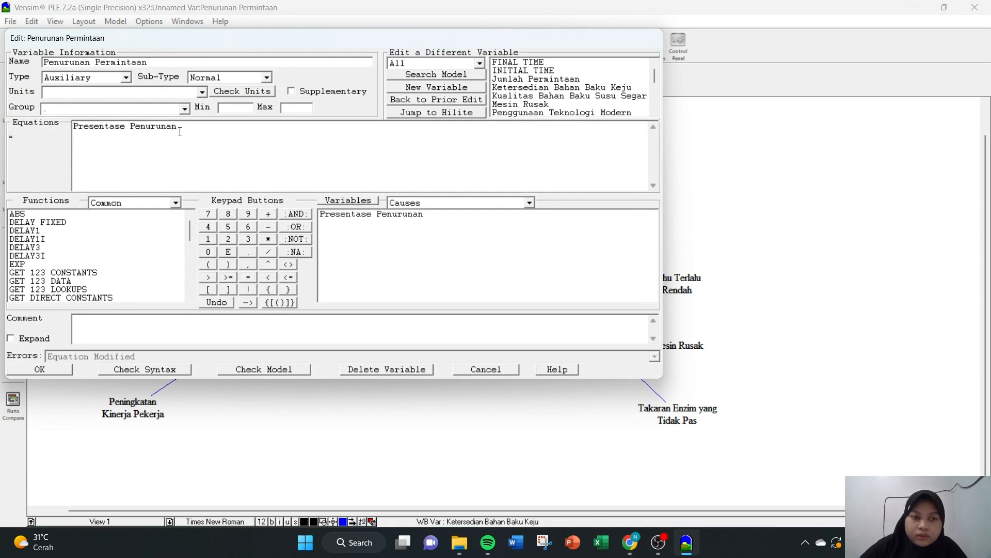
click(40, 369)
Remove the multiplier from the Penggunaan Teknologi Modern equation so that it is only 0.5.
click(114, 274)
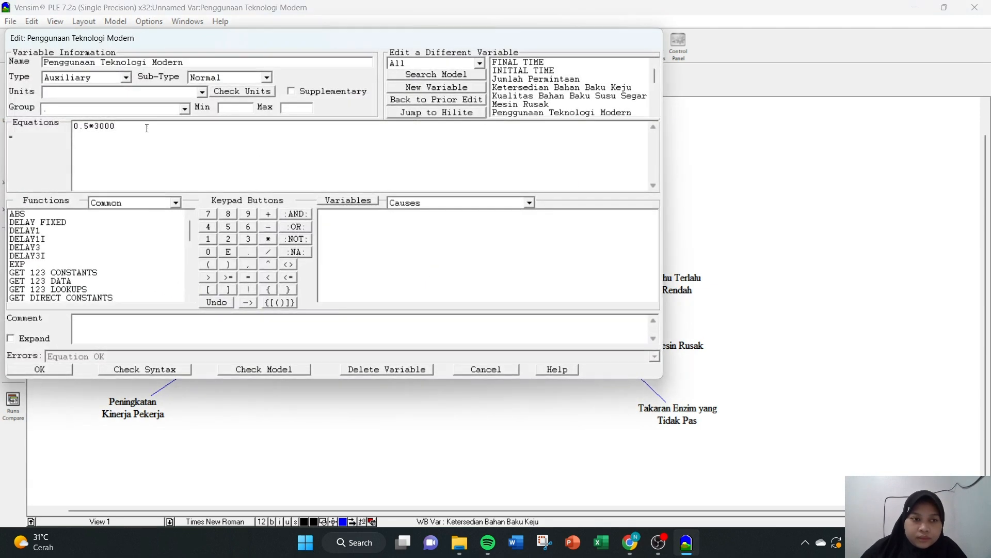
drag(147, 128, 90, 128)
key(BackSpace)
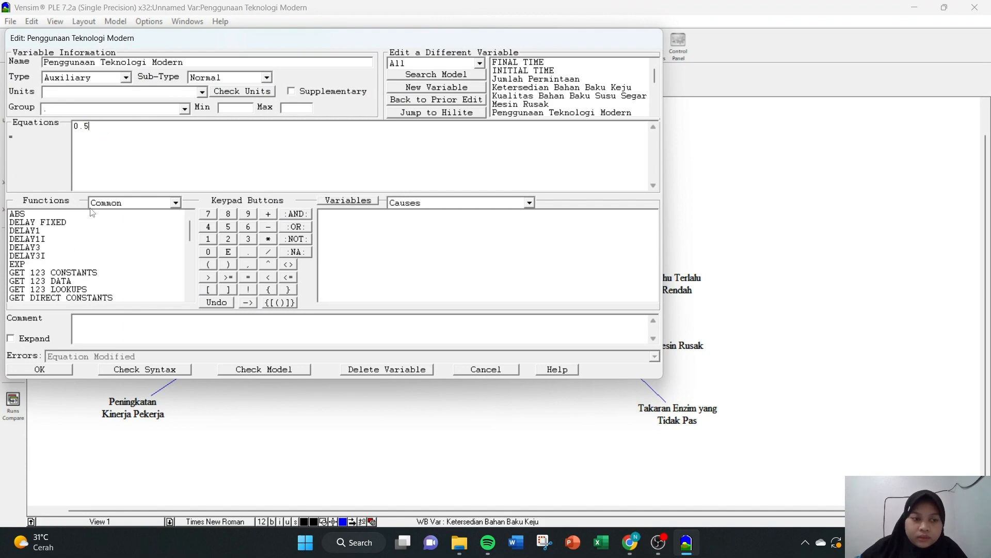
click(39, 369)
Remove the multiplier from the Kualitas Bahan Baku Susu Segar equation so that it is only 0.3.
click(151, 323)
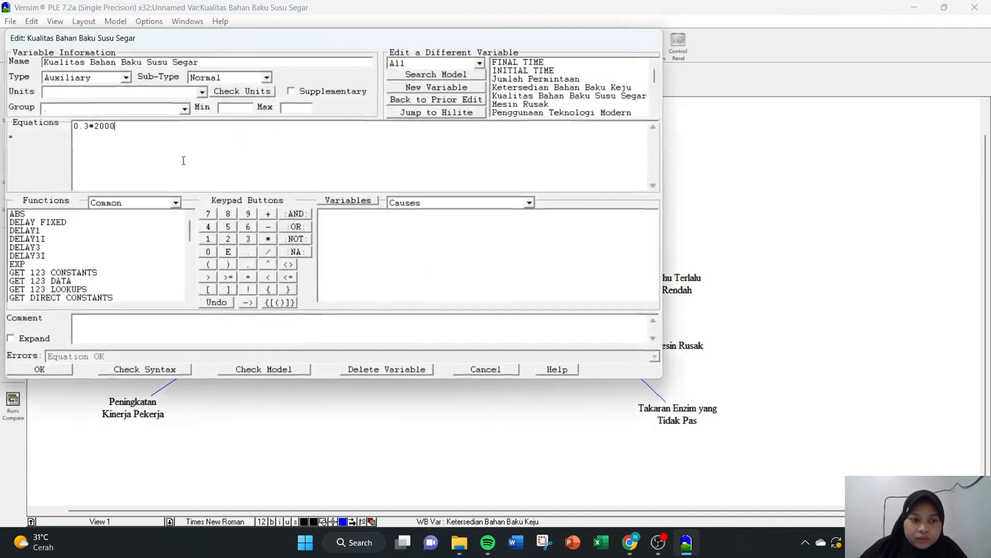
drag(115, 128, 90, 126)
key(BackSpace)
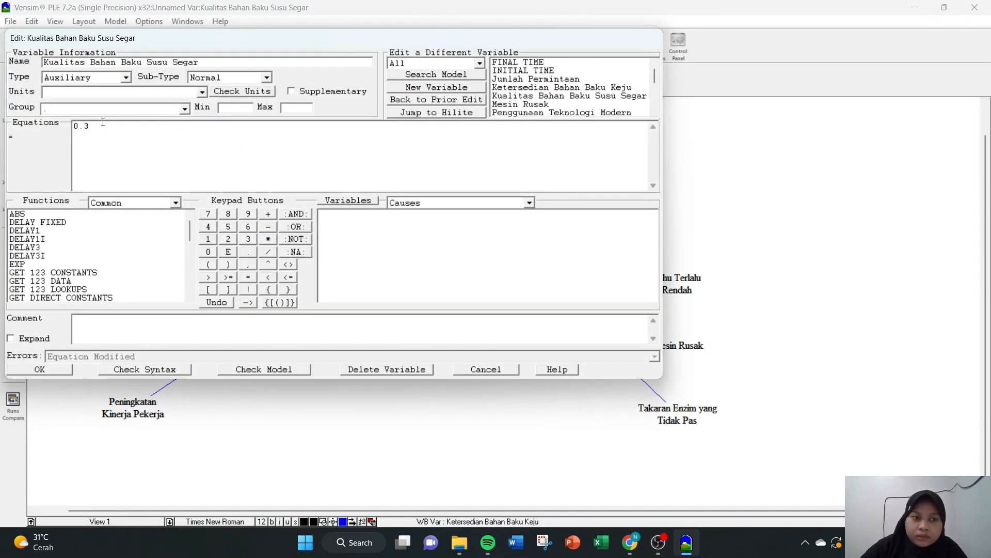
click(39, 369)
Remove the multiplier from the Peningkatan Kinerja Pekerja equation so that it is only 0.2.
click(133, 408)
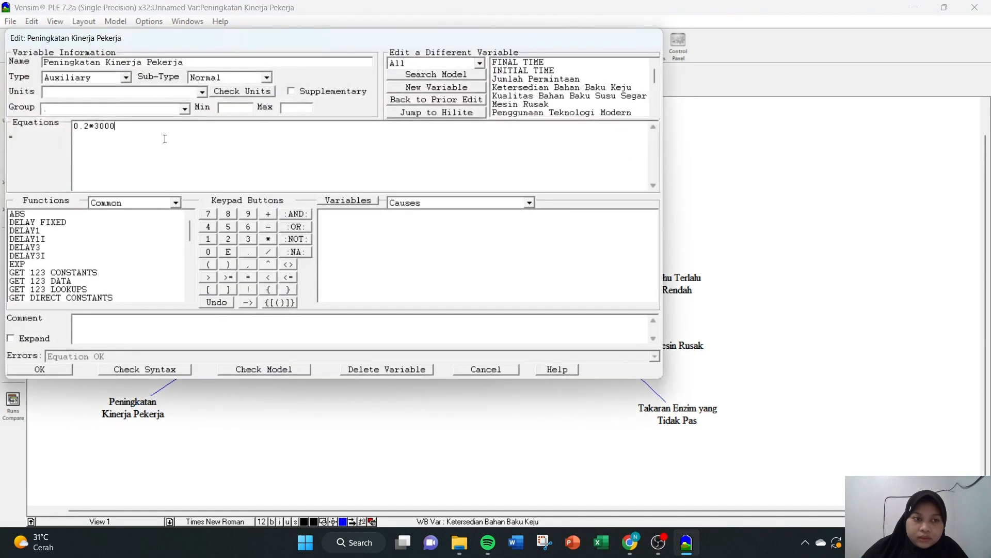
drag(115, 126, 89, 128)
key(BackSpace)
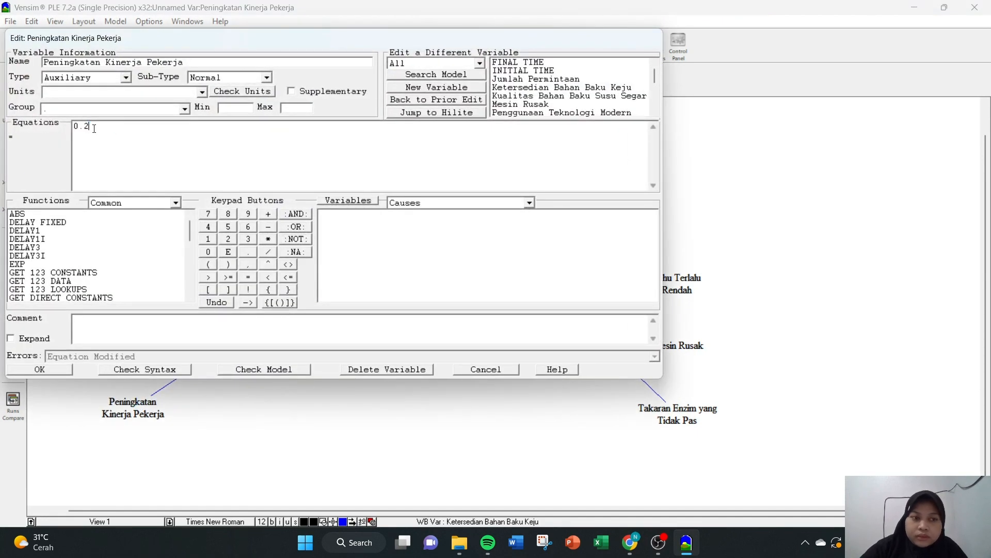
click(50, 371)
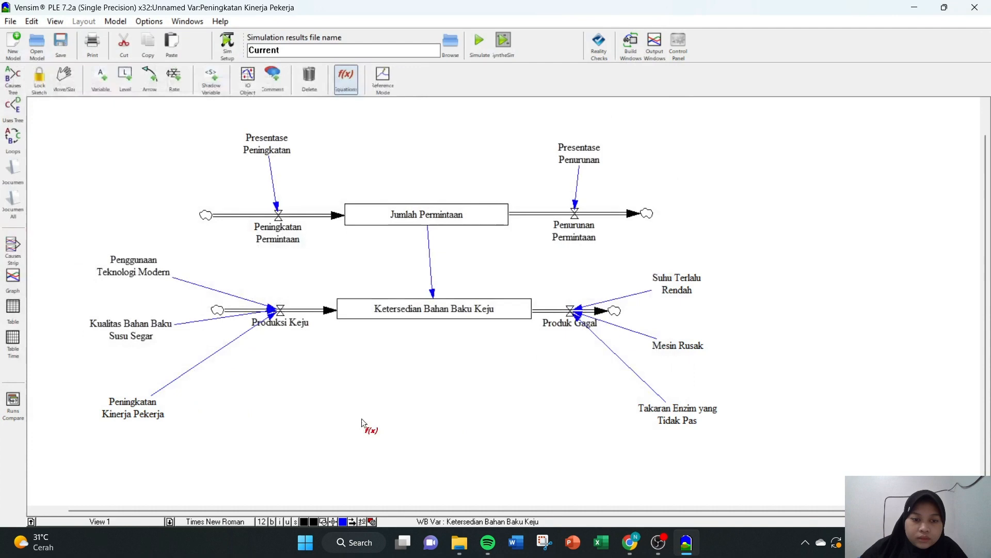
Remove the multiplier from the Suhu Terlalu Rendah equation so that it is only 0.4.
click(662, 294)
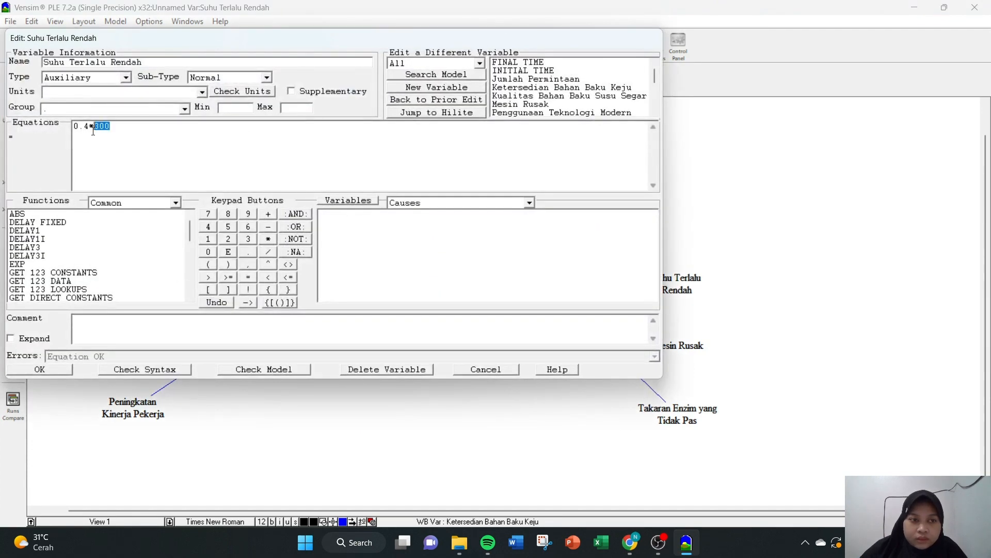
key(BackSpace)
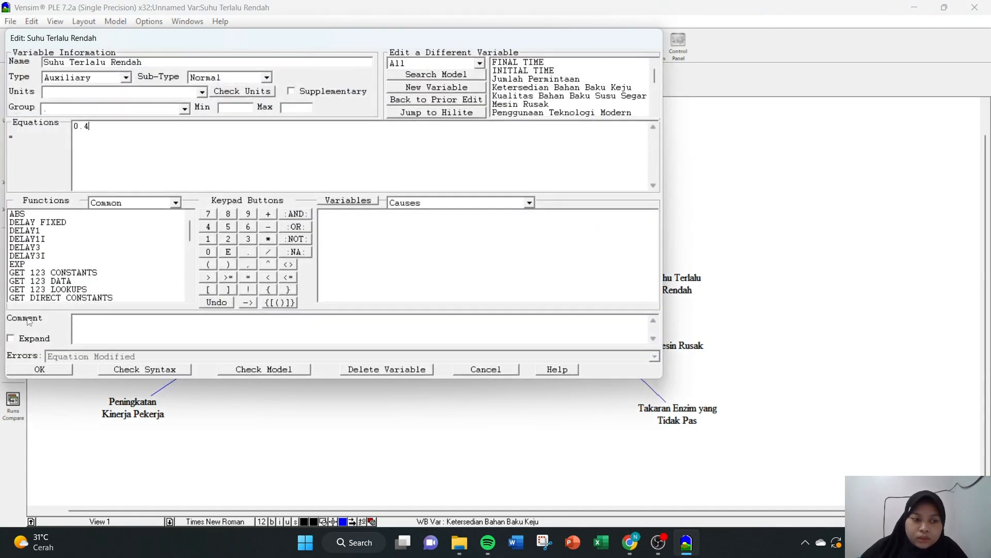
click(38, 369)
Remove the multiplier from the Mesin Rusak equation so that it is only 0.6.
click(675, 346)
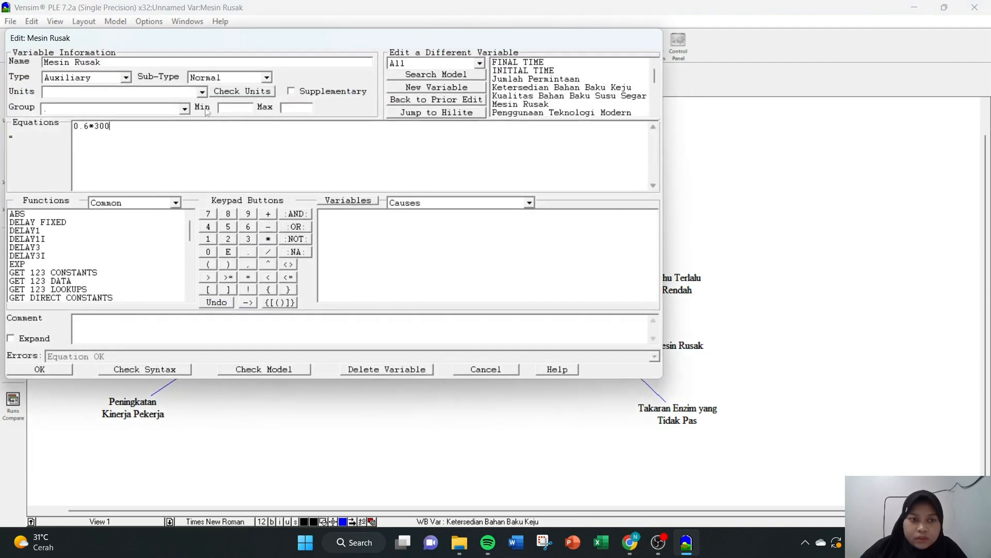
key(BackSpace)
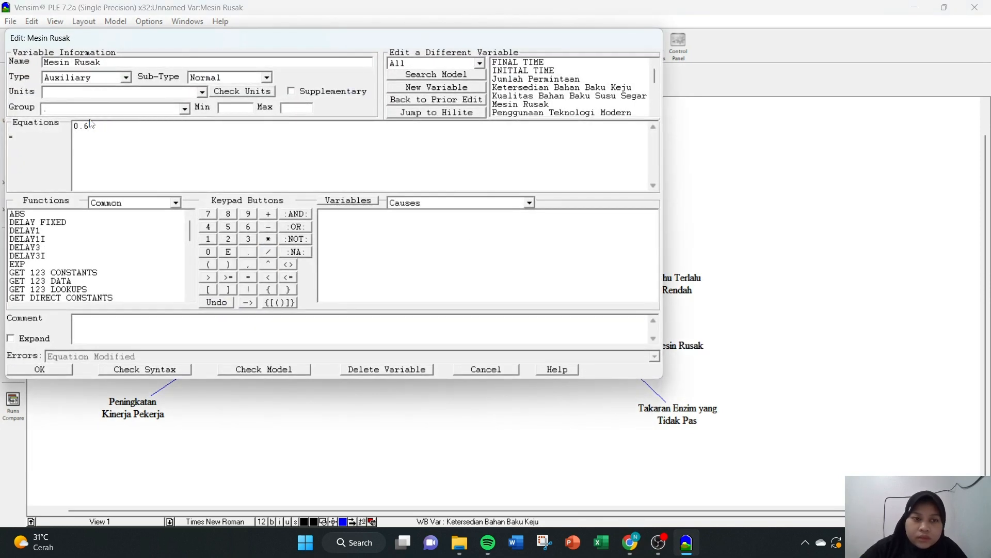
click(40, 370)
Remove the multiplier from the Takaran Enzim yang Tidak Pas equation so that it is only 0.8.
click(663, 421)
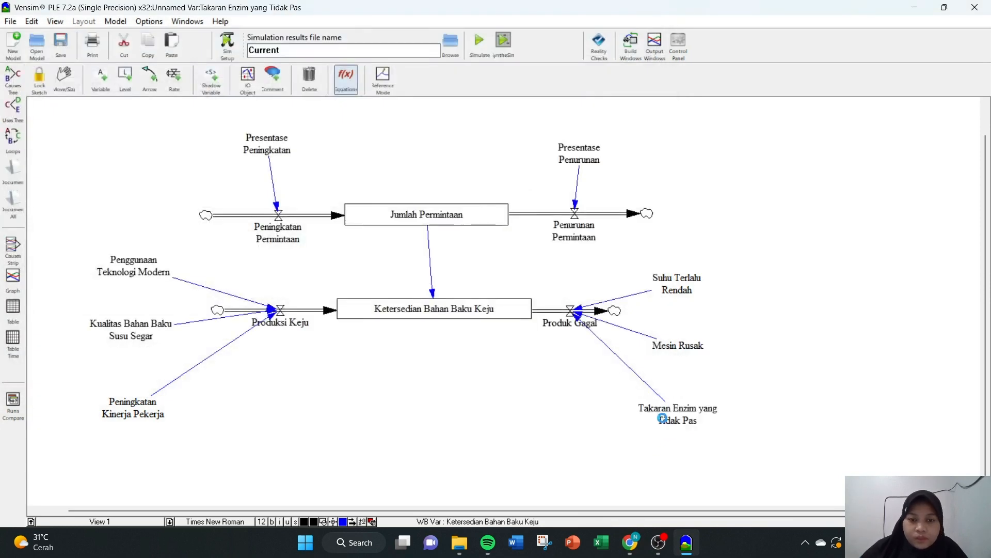
drag(110, 127, 85, 130)
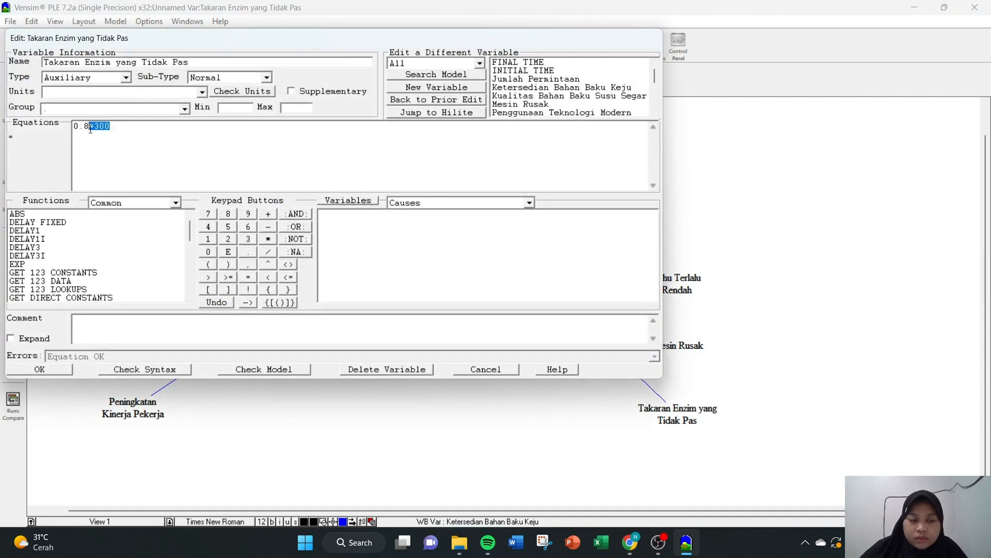
key(BackSpace)
key(Return)
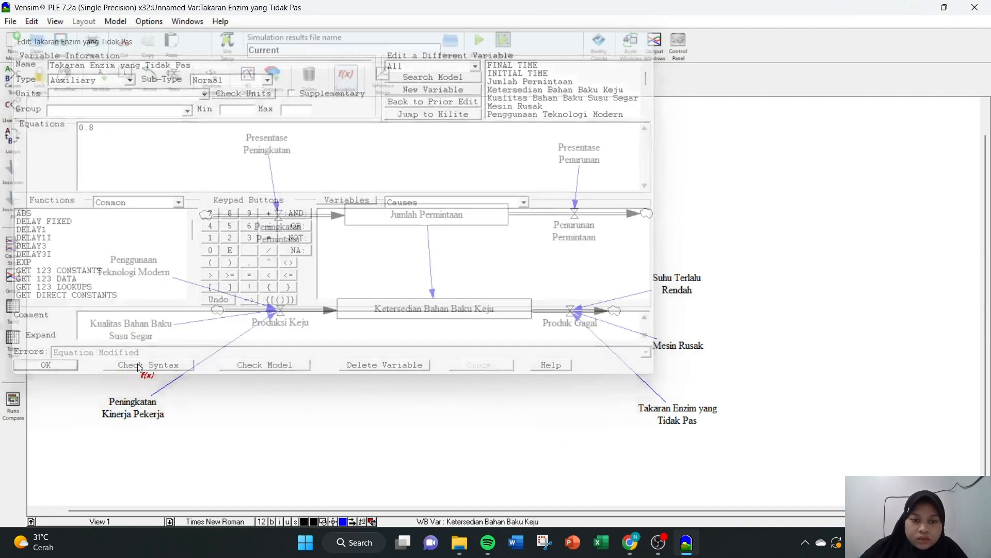
Review the equations of the Produk Gagal, Produksi Keju, Penurunan Permintaan and Peningkatan Permintaan flows.
click(574, 322)
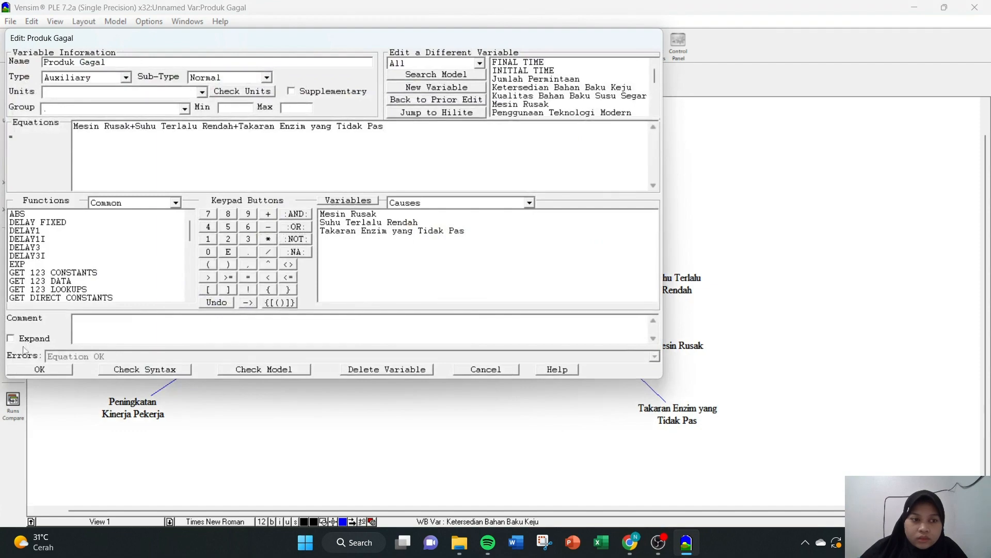
click(39, 370)
click(280, 322)
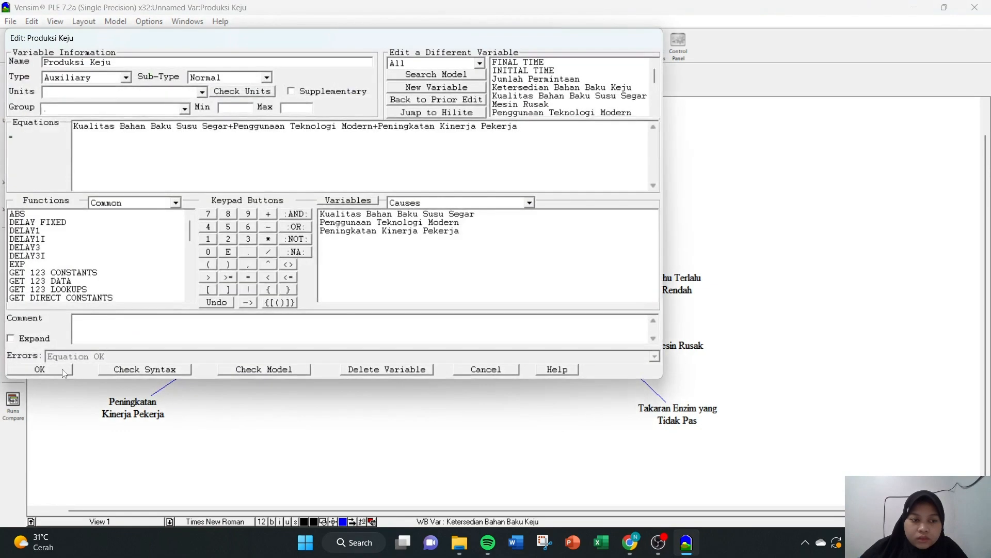
click(40, 370)
click(563, 228)
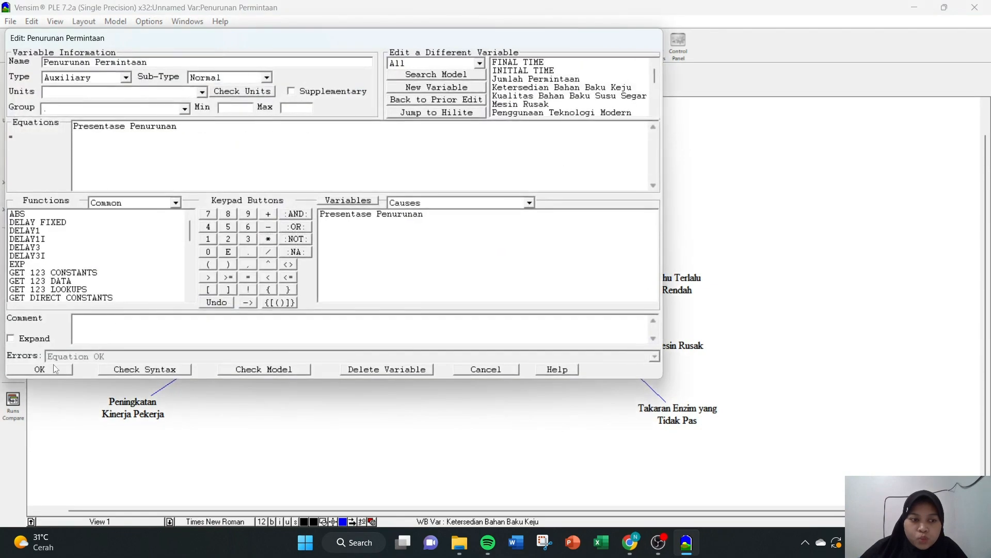
click(39, 370)
click(278, 227)
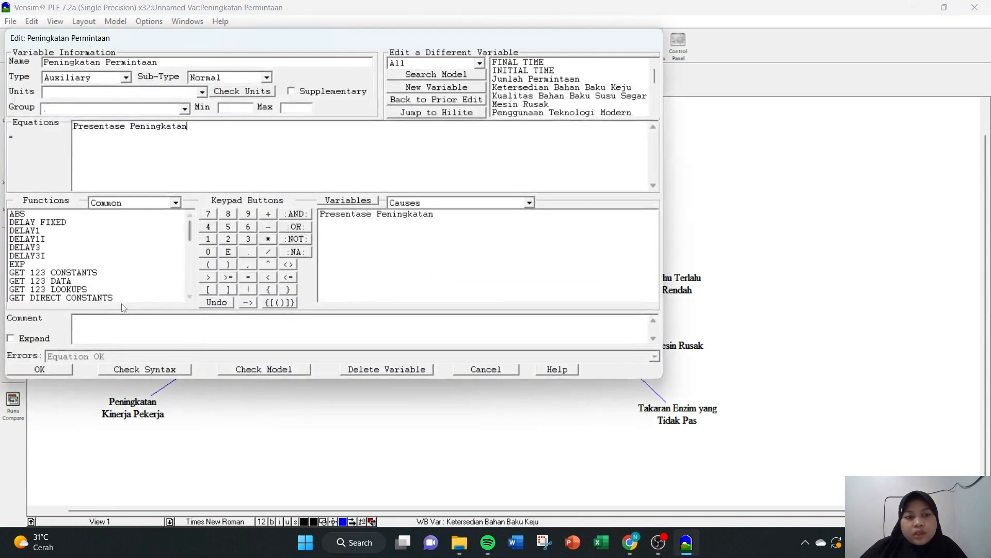
click(61, 371)
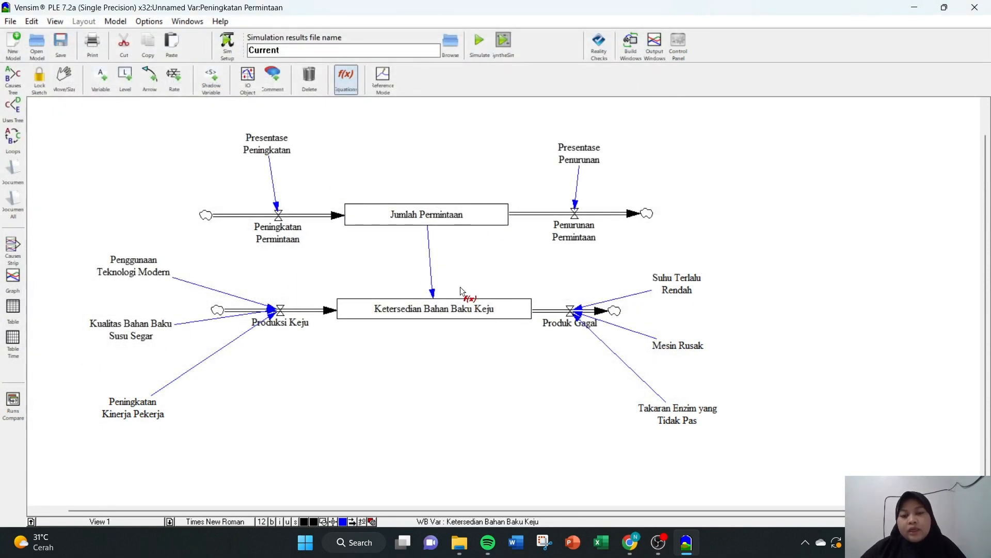
Create a new view and start an Output Workbench Tool object on it for the level Jumlah Permintaan.
click(105, 521)
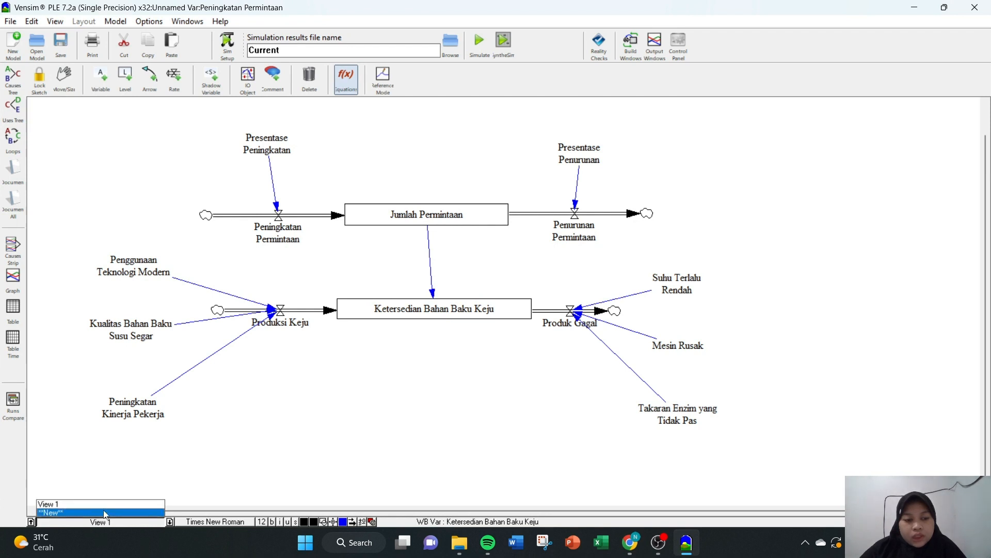
click(105, 512)
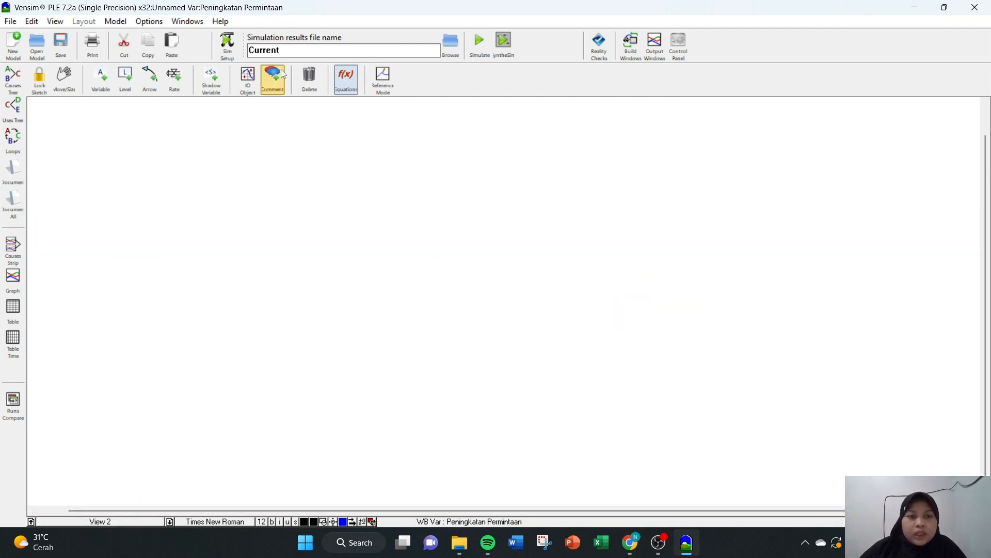
click(248, 79)
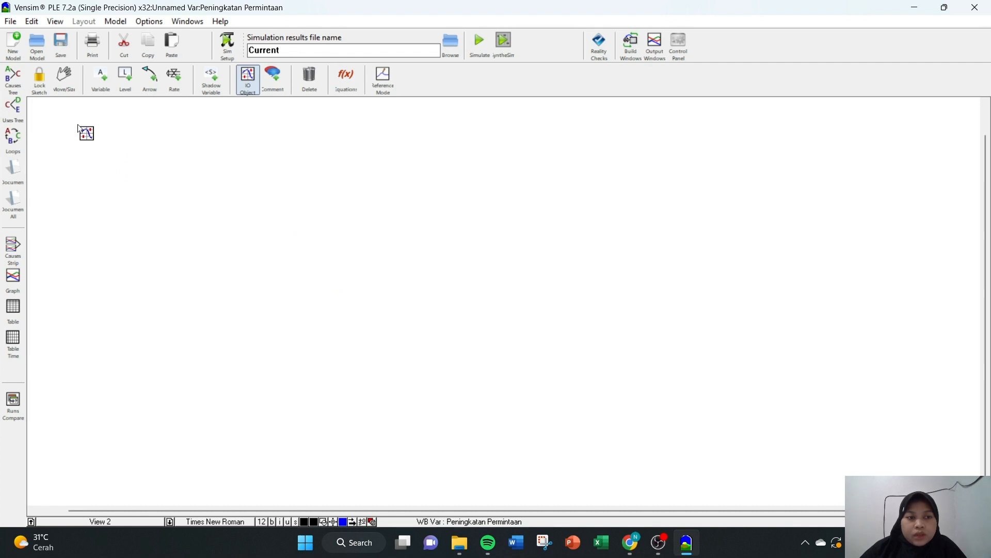
click(144, 136)
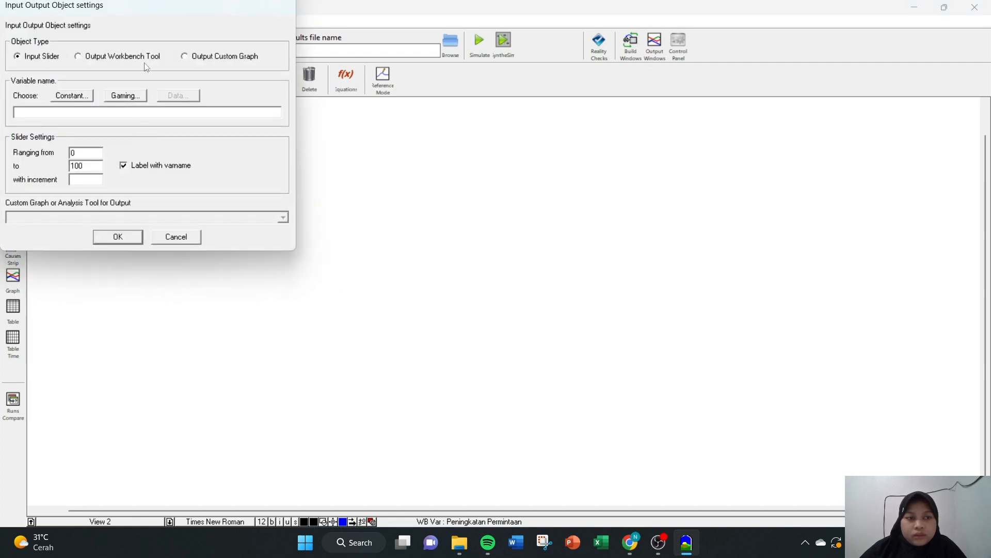
drag(164, 10, 372, 97)
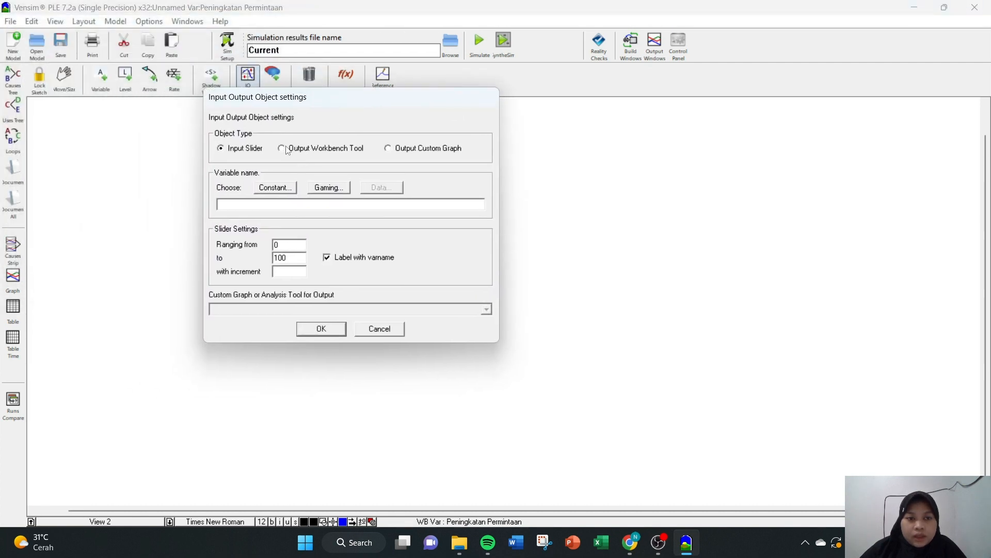
click(288, 149)
click(275, 188)
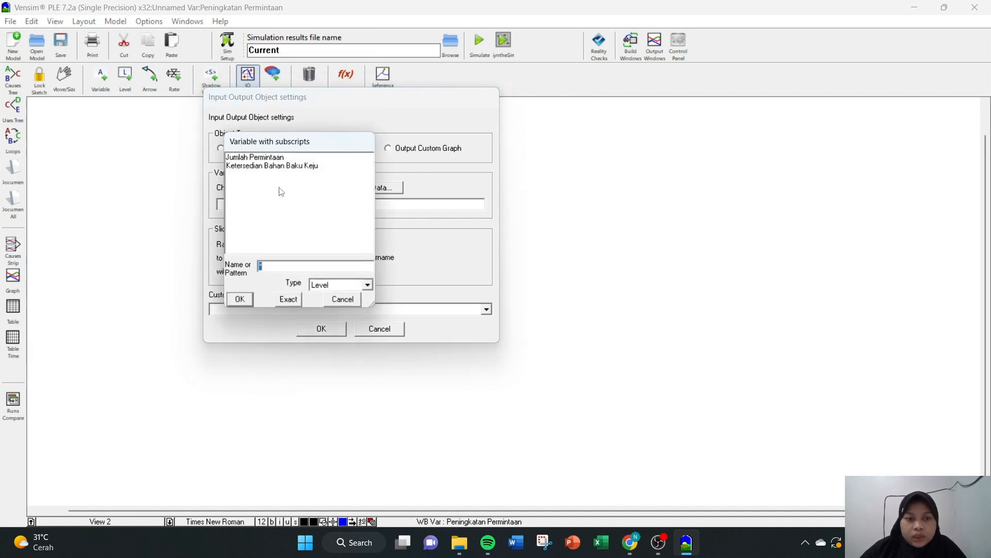
click(268, 159)
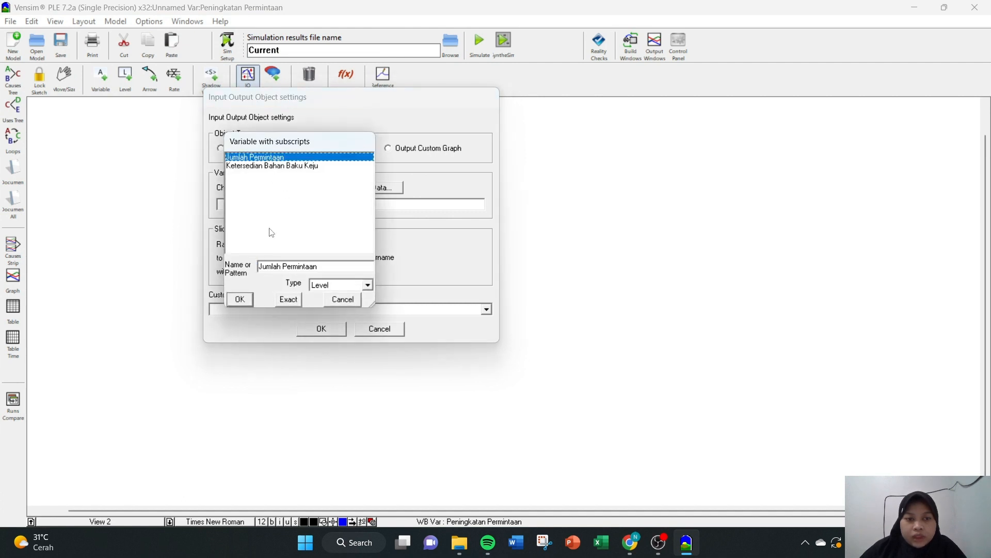
click(240, 300)
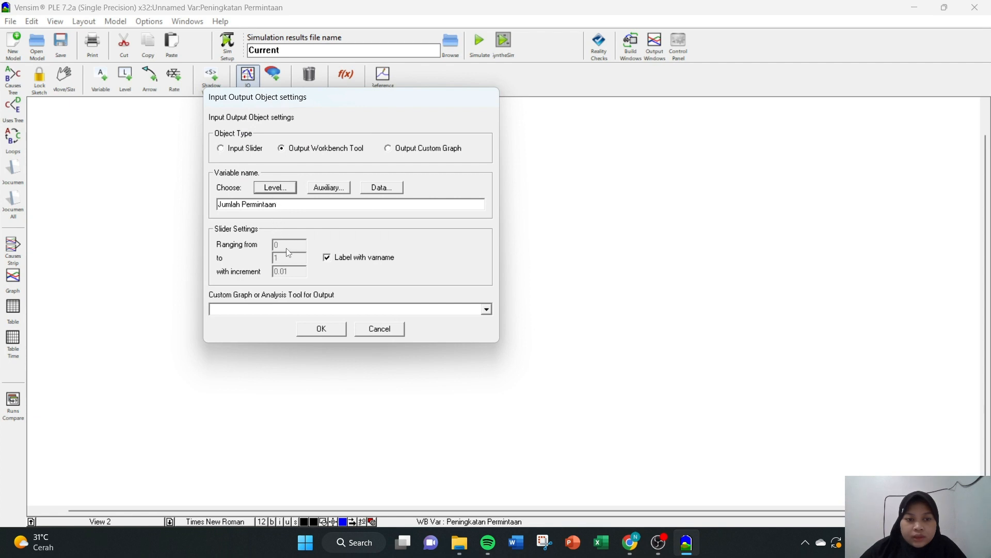
Set Graph as the analysis tool of the Jumlah Permintaan output object and move the object down so it lies fully inside the view.
click(487, 308)
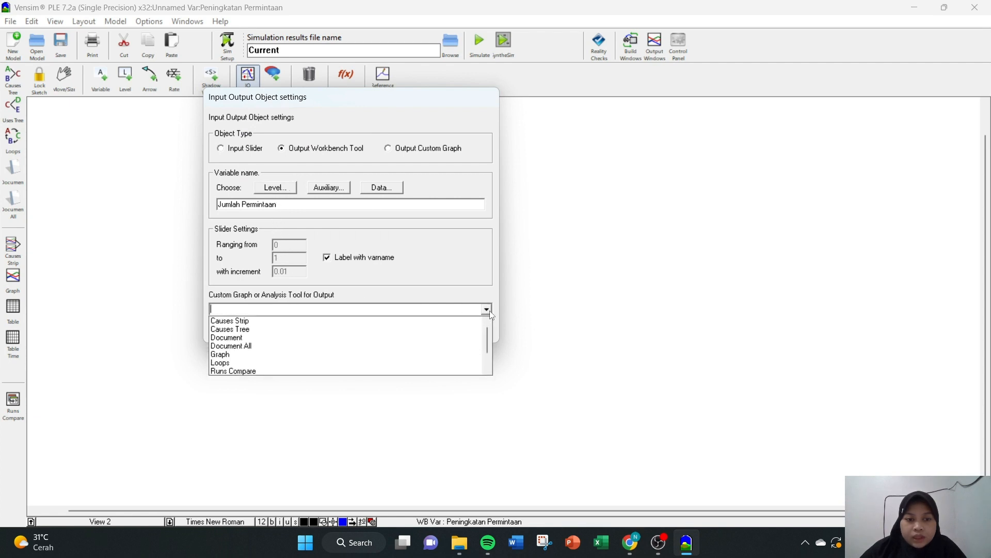
click(371, 355)
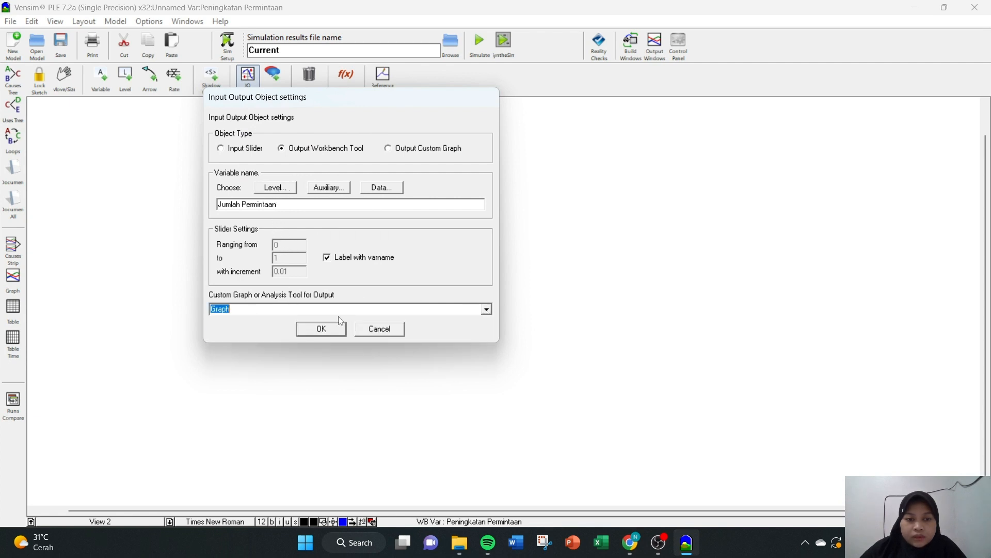
click(286, 209)
click(257, 312)
click(321, 329)
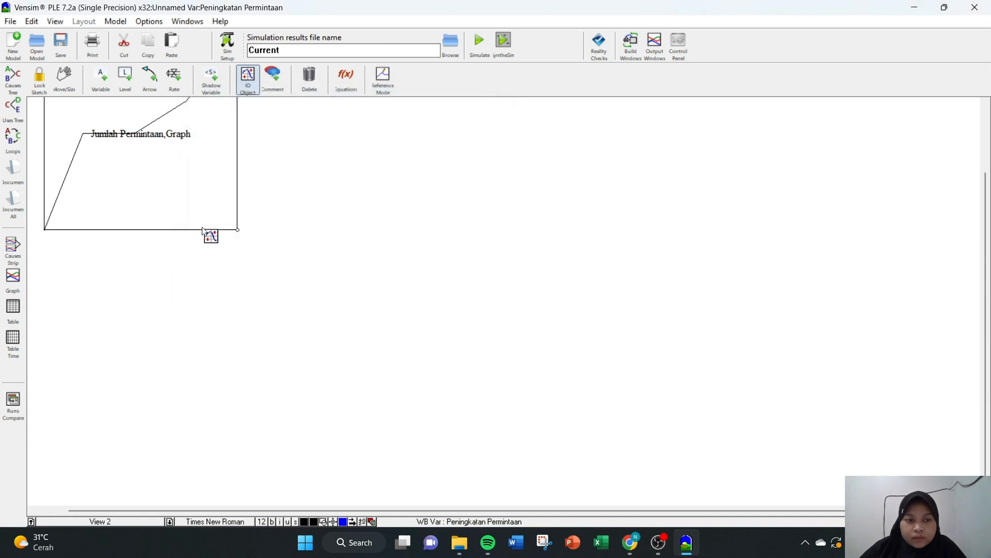
drag(203, 231, 218, 310)
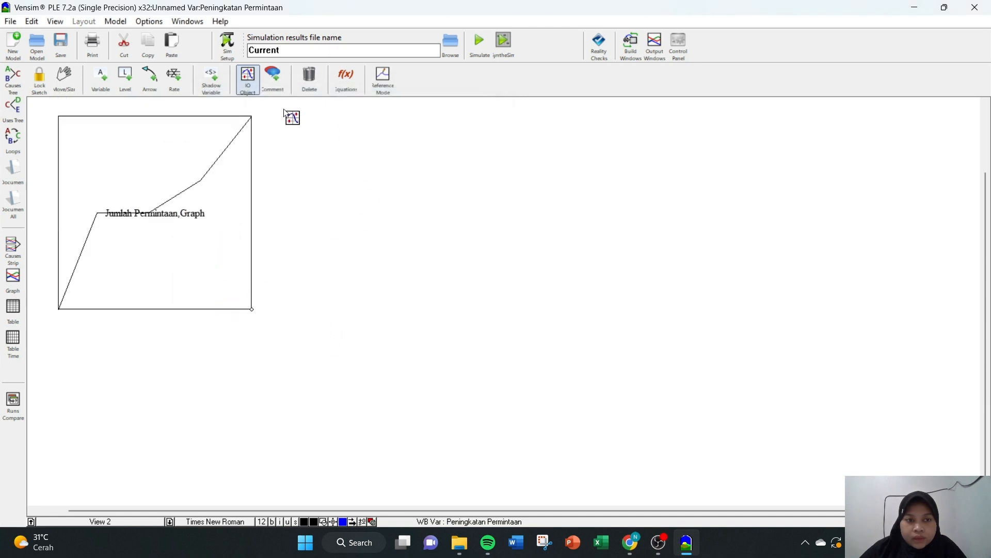
Add an Output Workbench Tool object showing a Graph of the level Ketersedian Bahan Baku Keju and align it beside the Jumlah Permintaan graph.
click(284, 136)
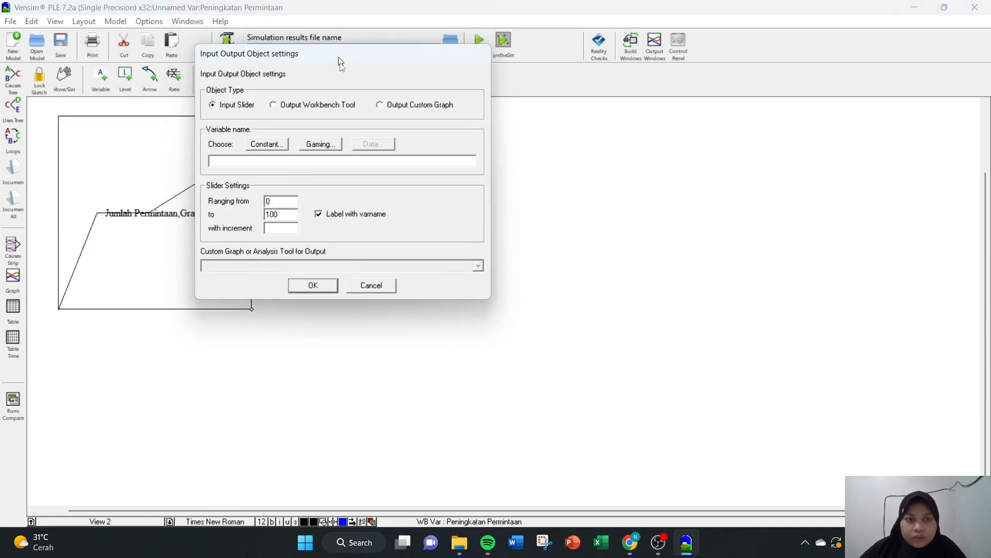
click(297, 150)
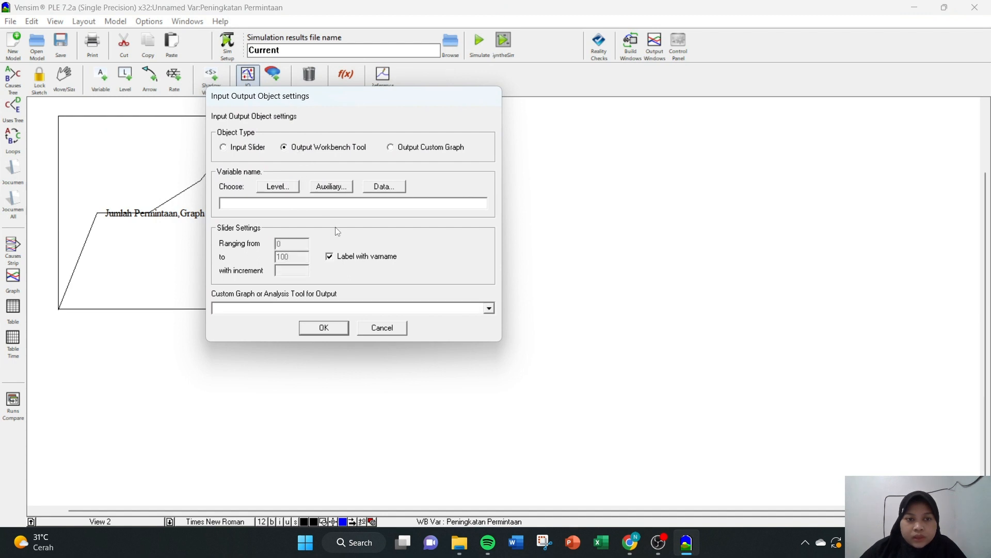
click(293, 189)
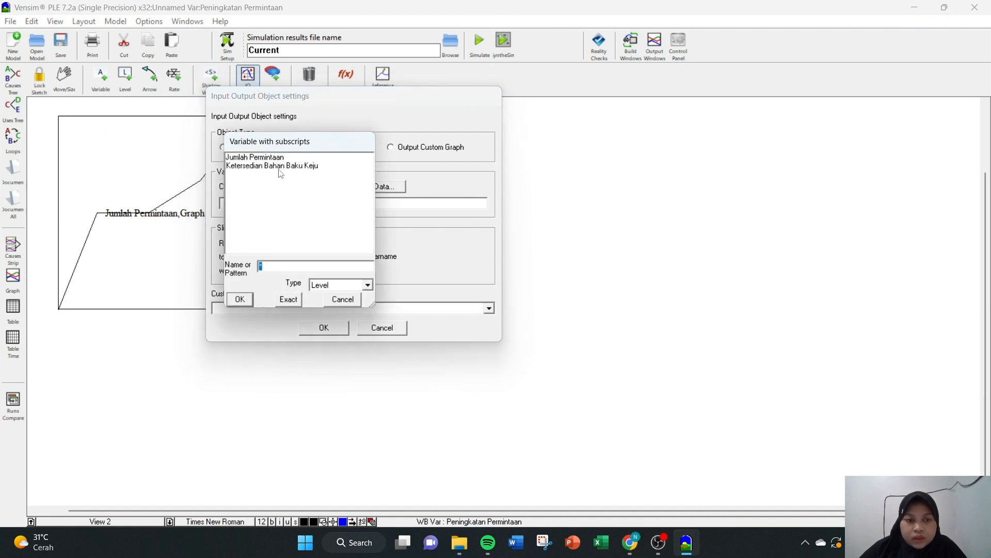
click(280, 165)
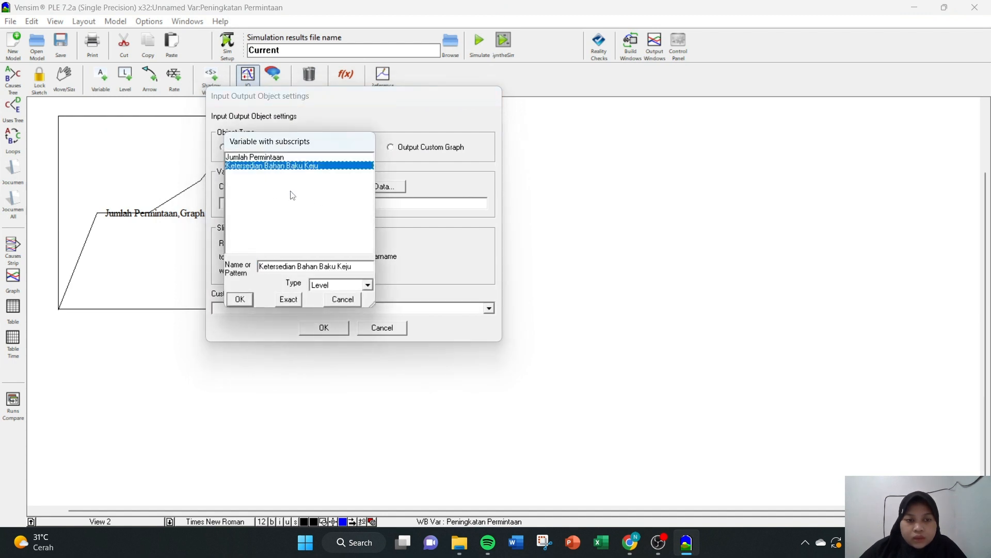
click(288, 303)
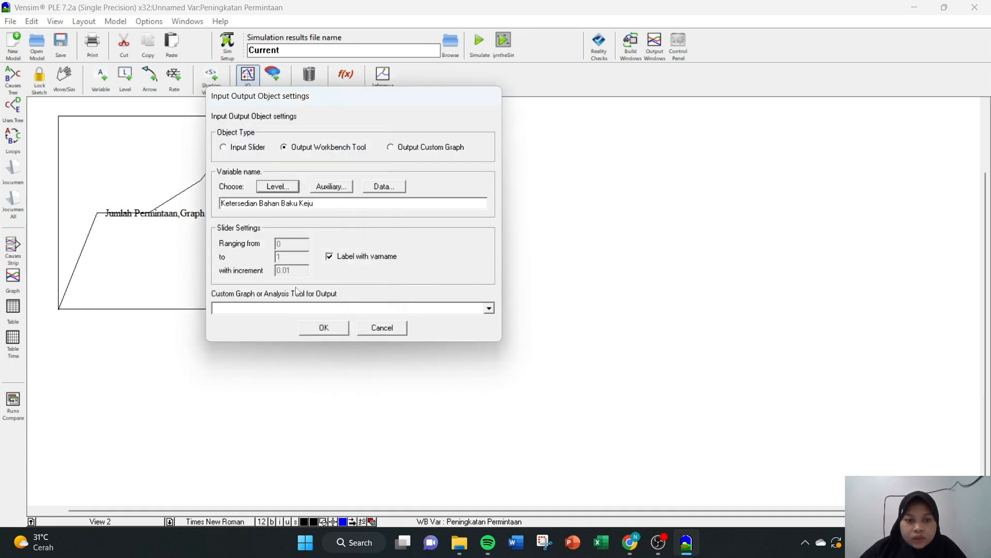
click(458, 311)
click(296, 349)
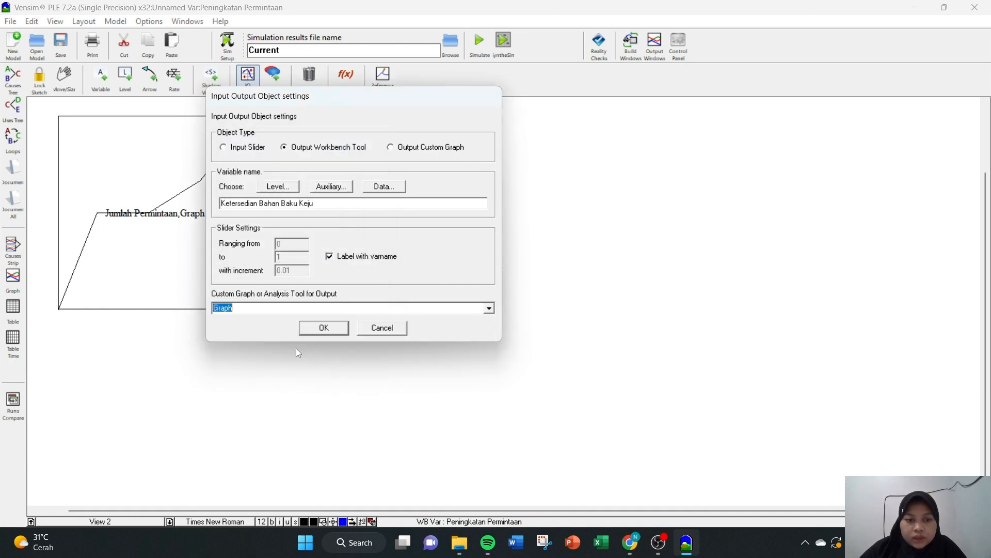
click(326, 328)
drag(356, 205, 402, 281)
drag(453, 243, 448, 238)
Add an Output Workbench Tool object showing a Graph of the auxiliary Produksi Keju and place it beside the Ketersedian Bahan Baku Keju graph.
click(605, 189)
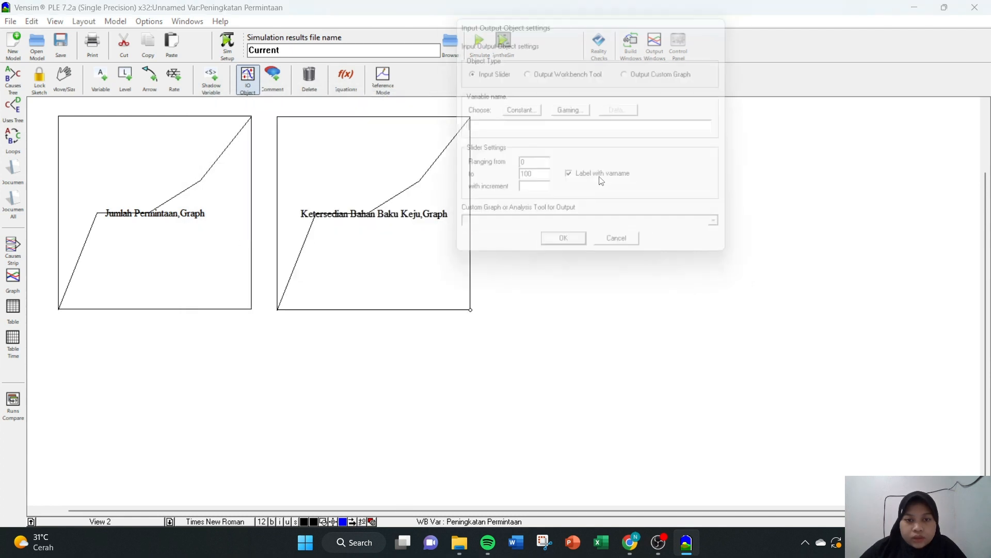
drag(590, 26, 505, 95)
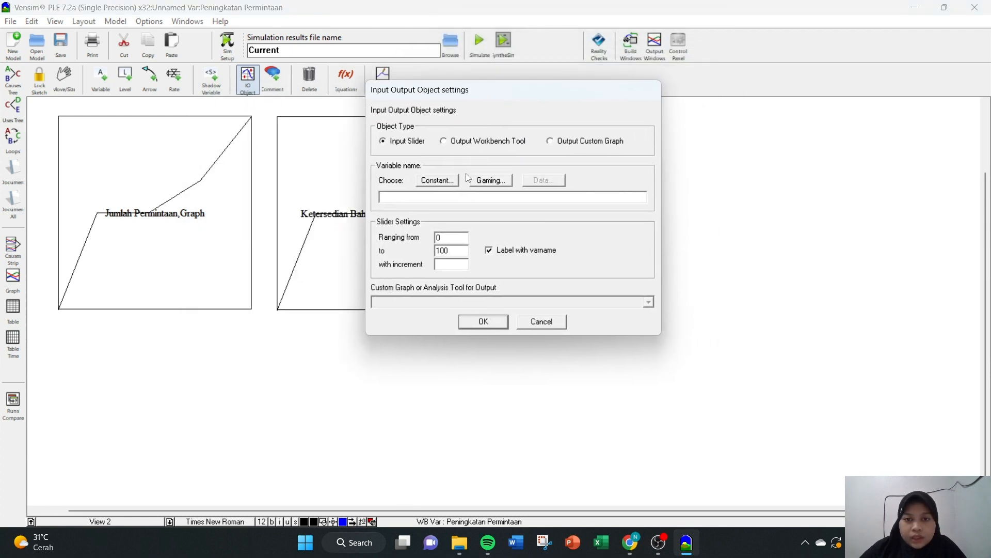
click(472, 145)
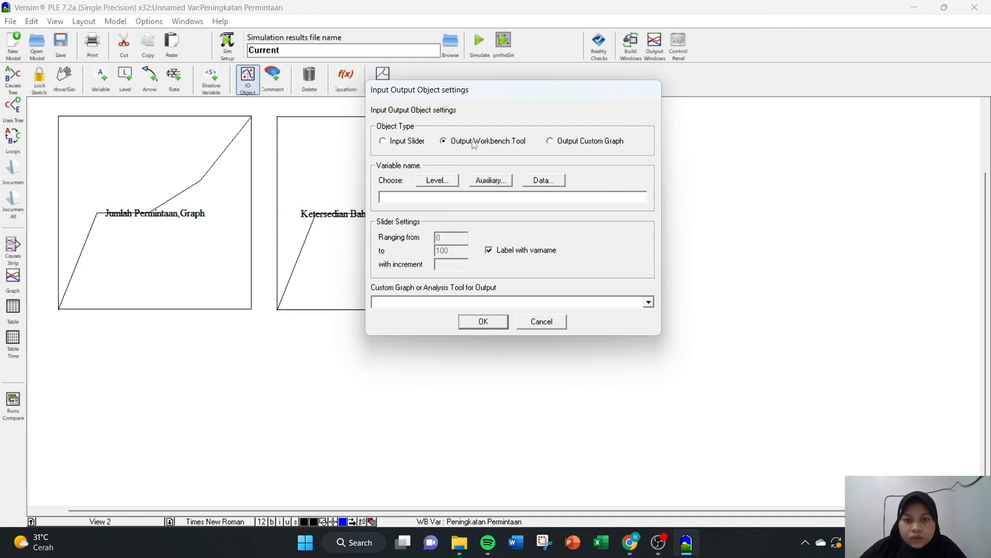
click(490, 180)
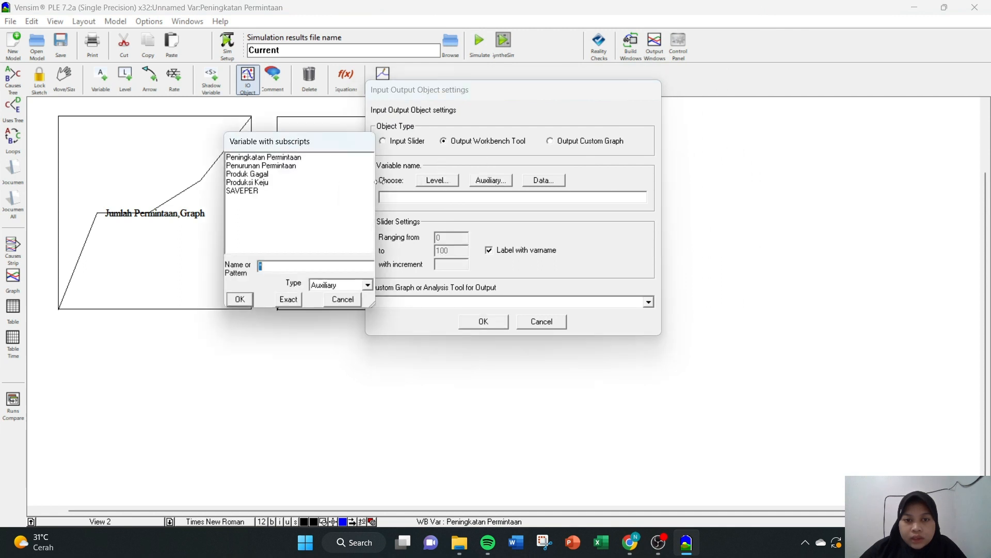
click(261, 175)
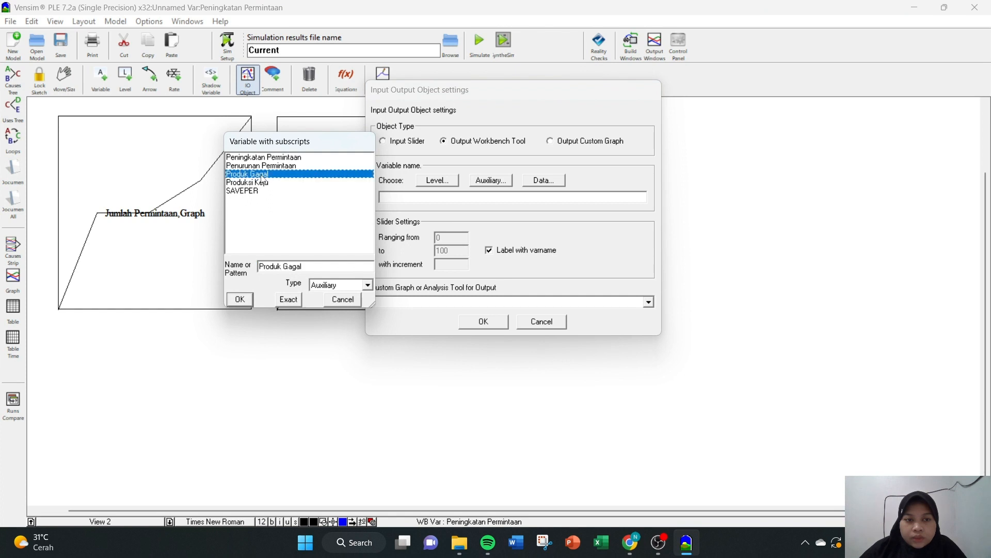
click(260, 183)
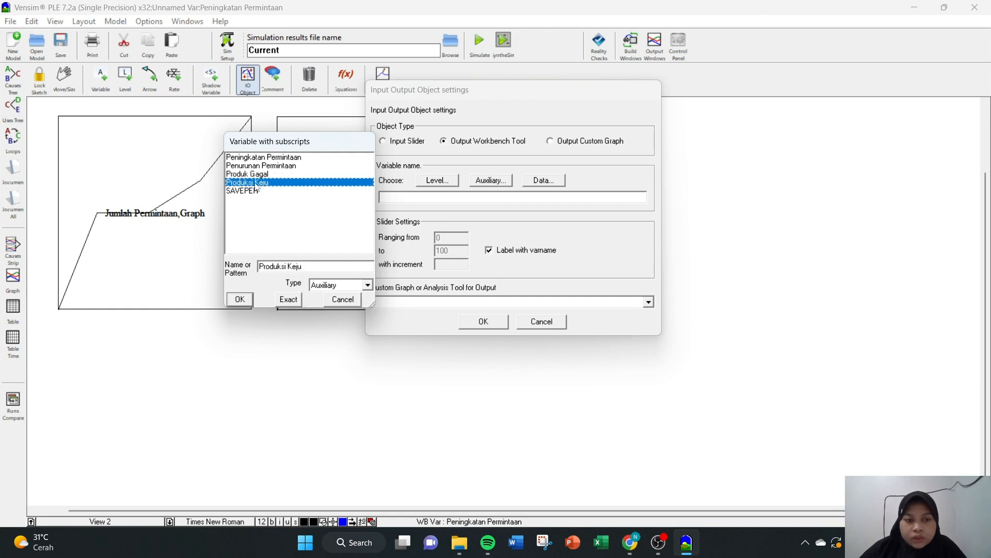
click(240, 300)
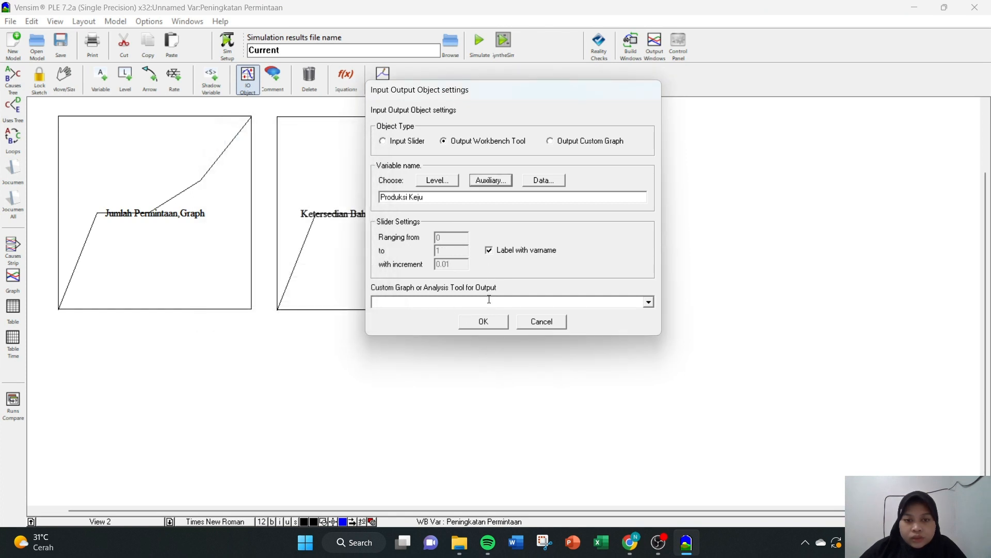
click(648, 301)
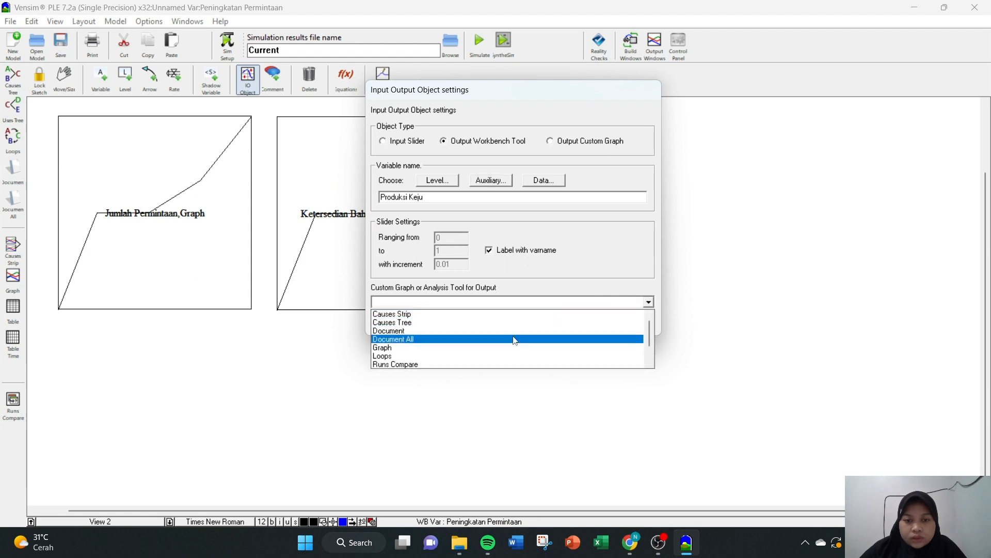
click(503, 347)
click(480, 321)
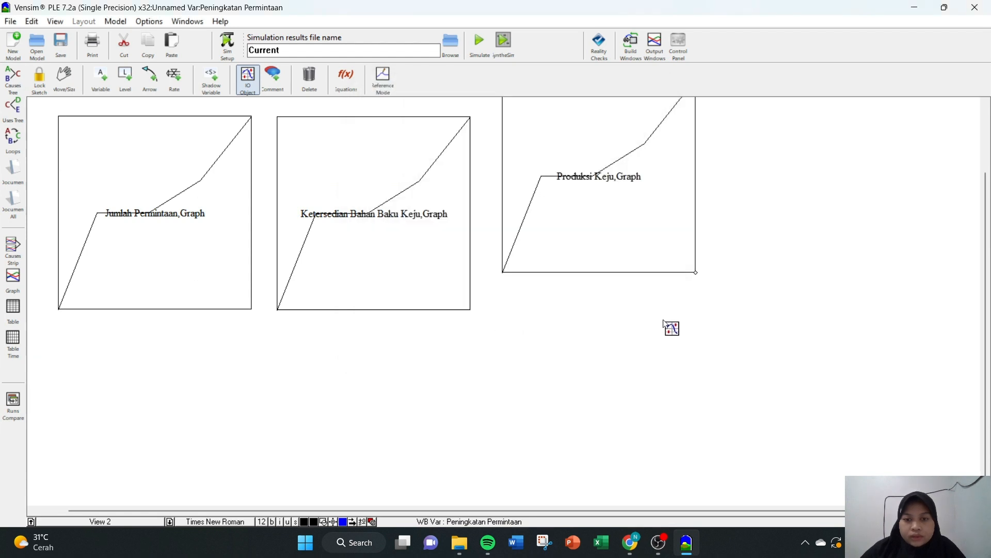
drag(632, 238, 620, 270)
Add an Output Workbench Tool object showing a Graph of the auxiliary Produk Gagal.
click(713, 281)
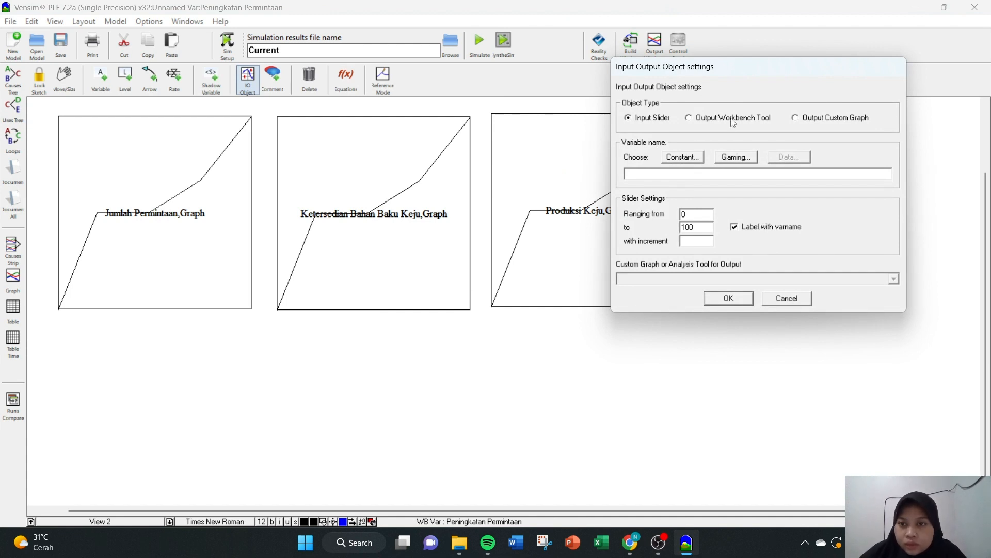
click(708, 118)
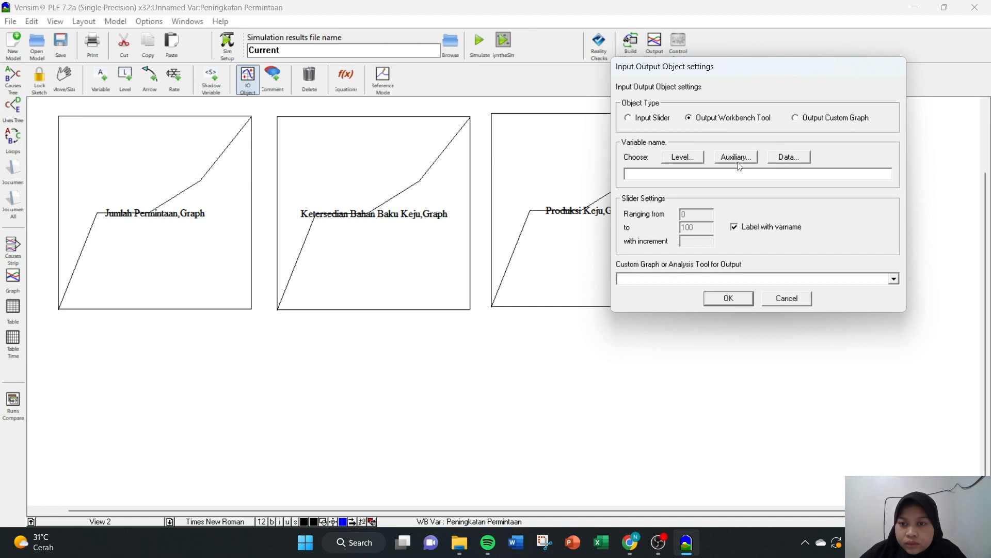
click(736, 158)
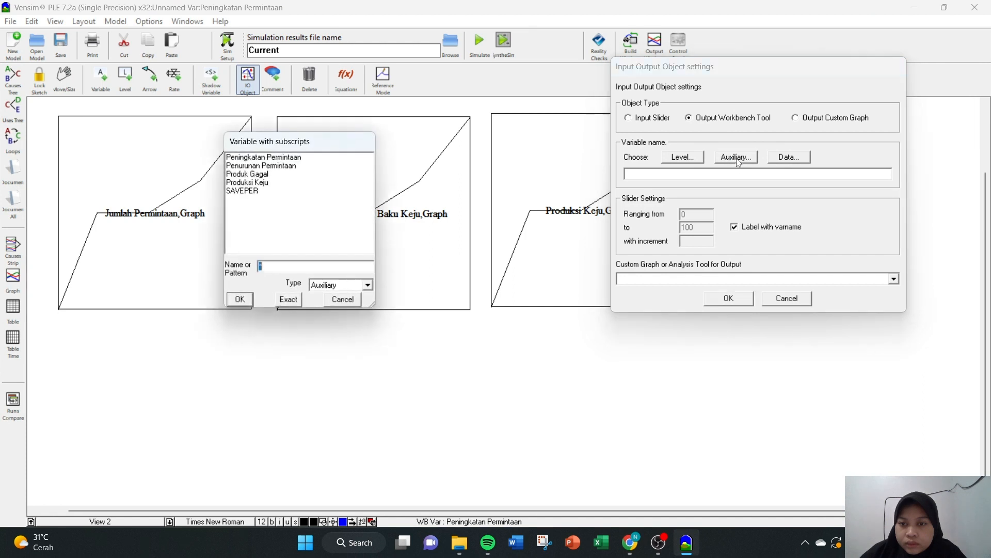
click(261, 176)
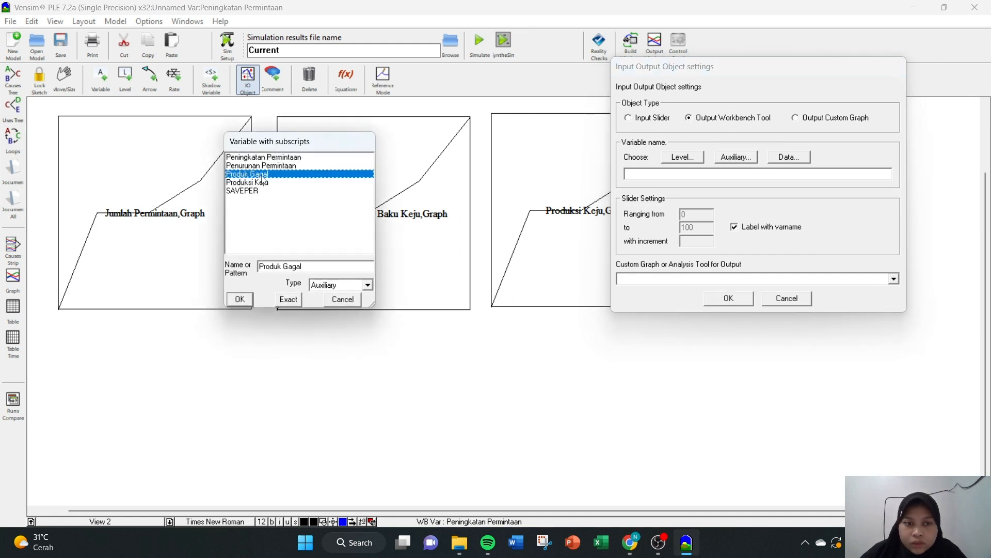
click(287, 300)
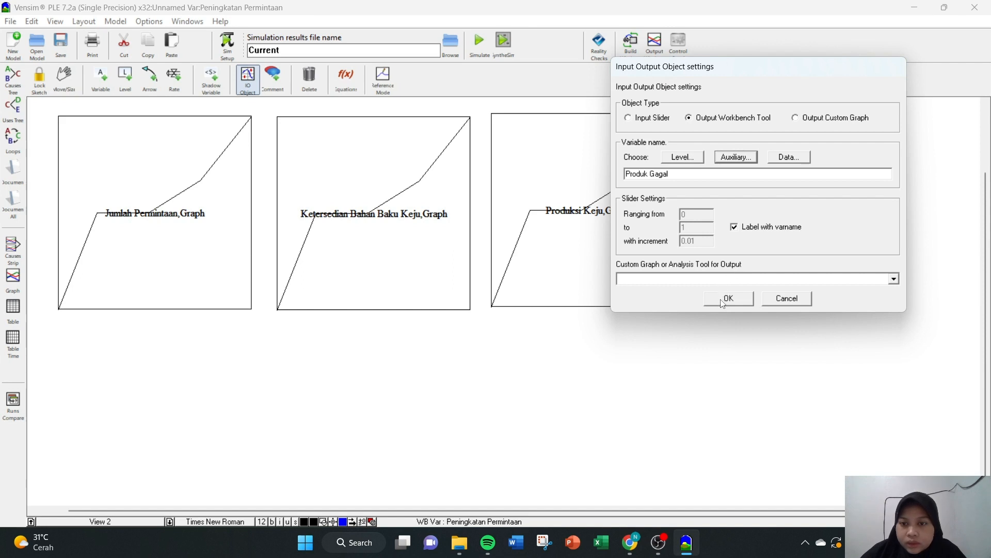
click(894, 280)
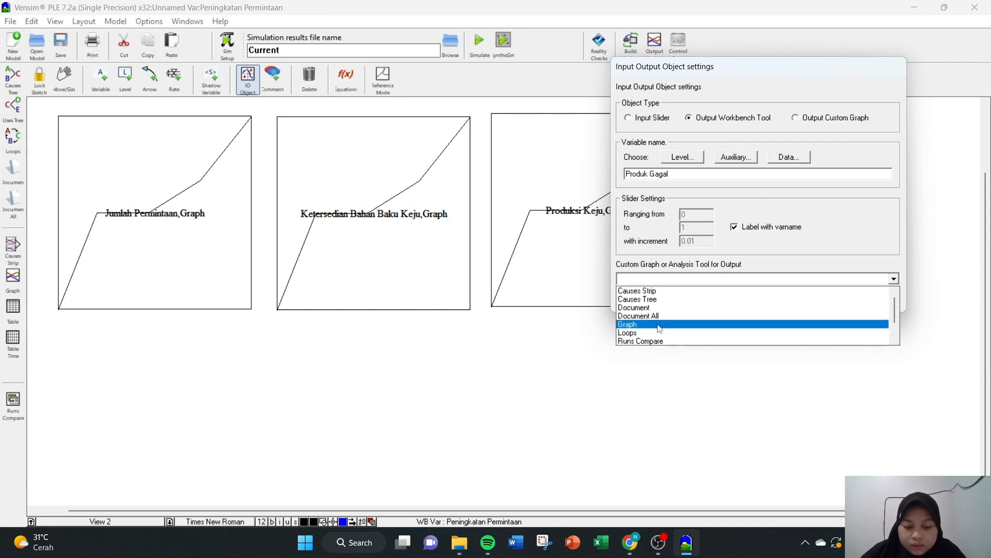
click(659, 325)
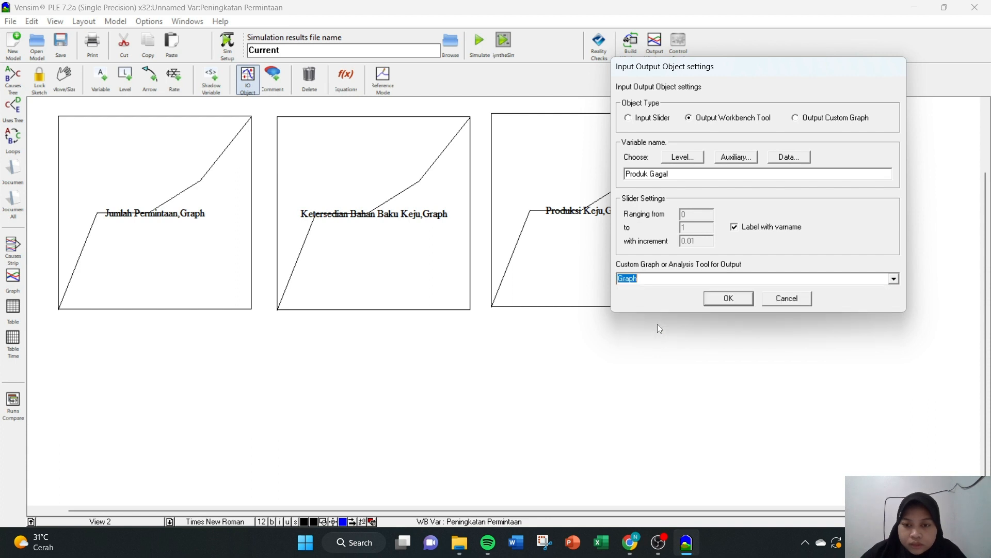
click(722, 306)
Place the Produk Gagal graph beside the Produksi Keju graph and nudge both roughly into line with the other graphs.
drag(735, 298, 796, 279)
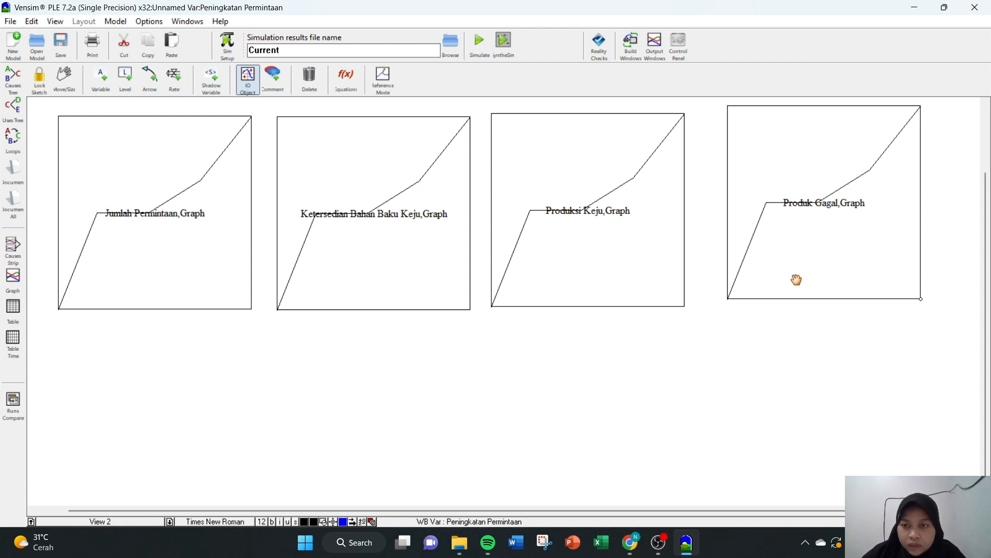
drag(796, 279, 786, 292)
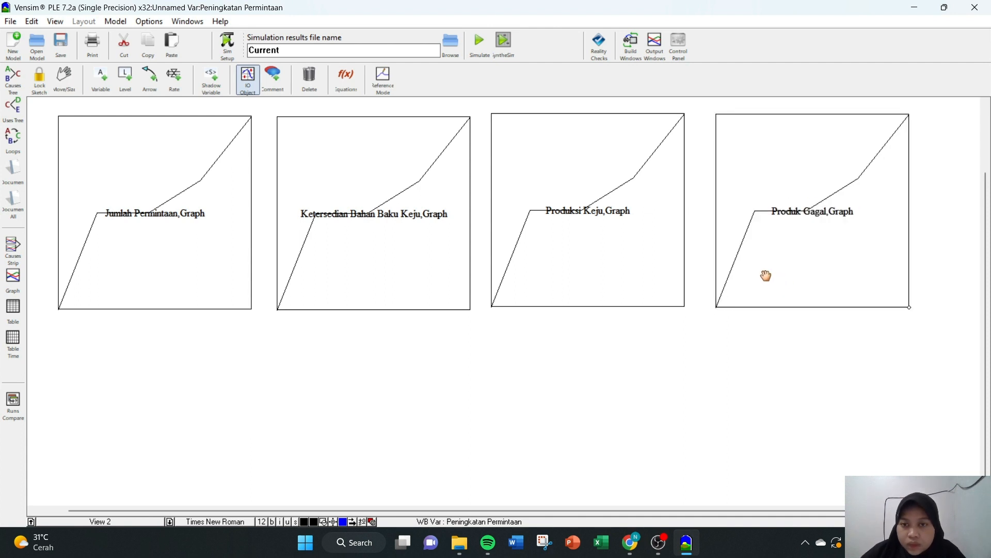
drag(662, 258, 663, 263)
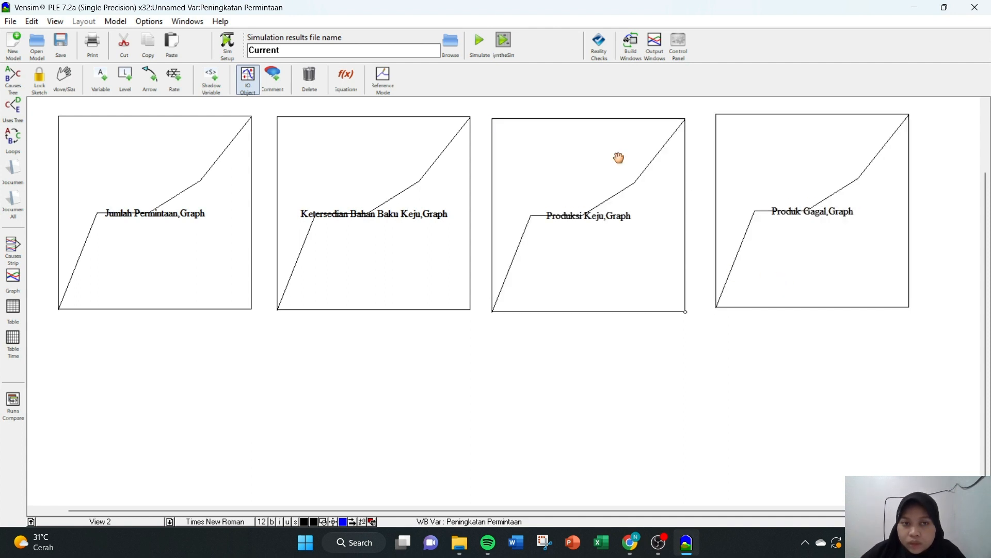
Start an Input Slider object below the Jumlah Permintaan graph for the constant Presentase Peningkatan.
click(114, 363)
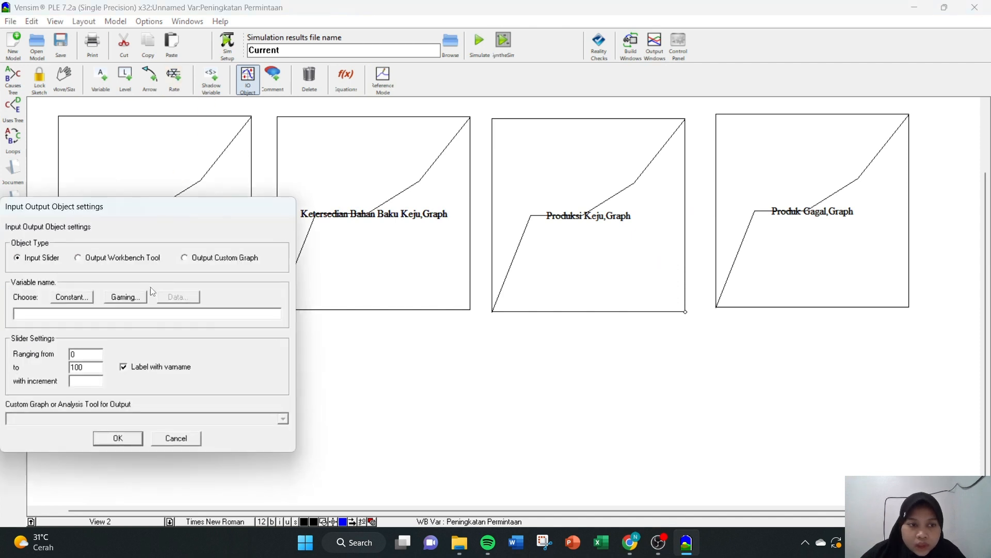
drag(145, 208, 248, 193)
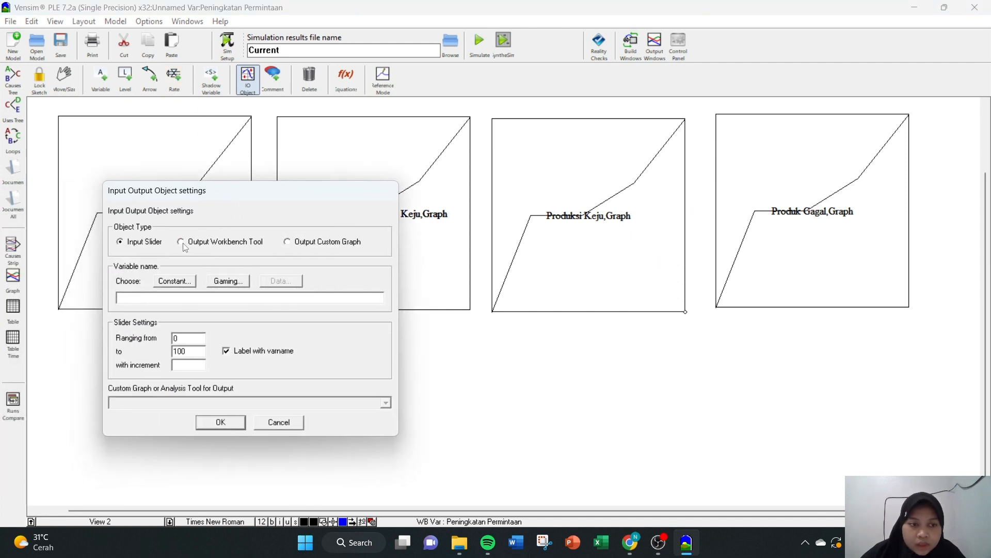
click(175, 281)
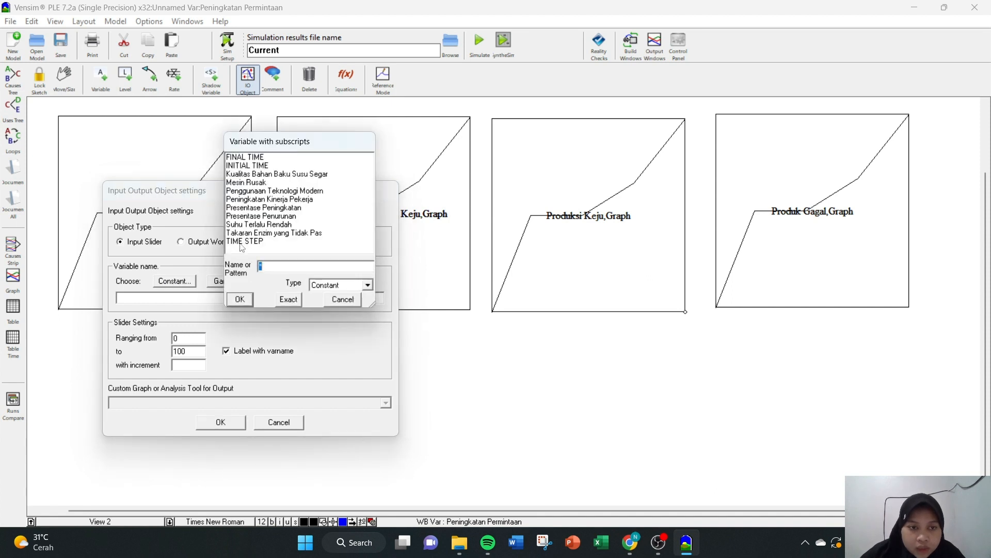
click(268, 208)
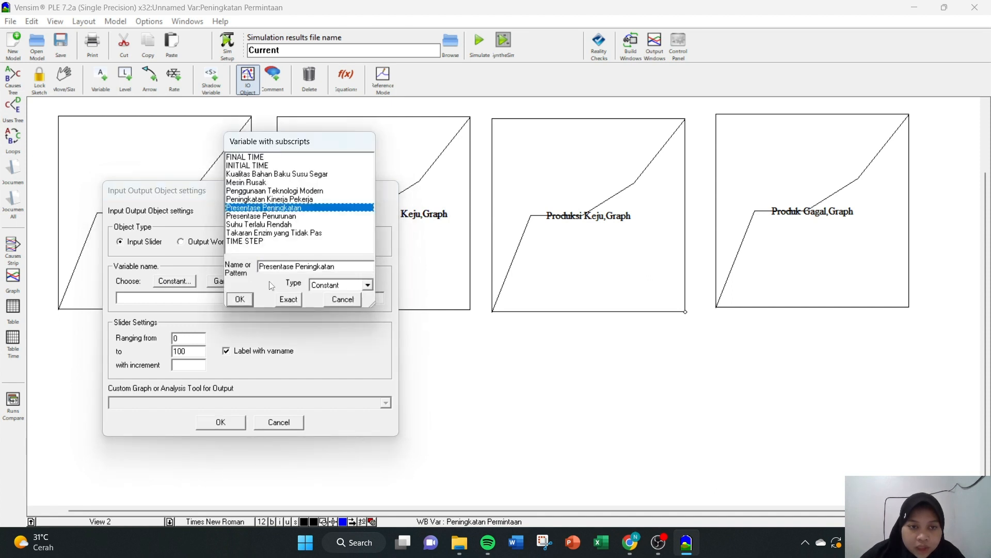
click(240, 299)
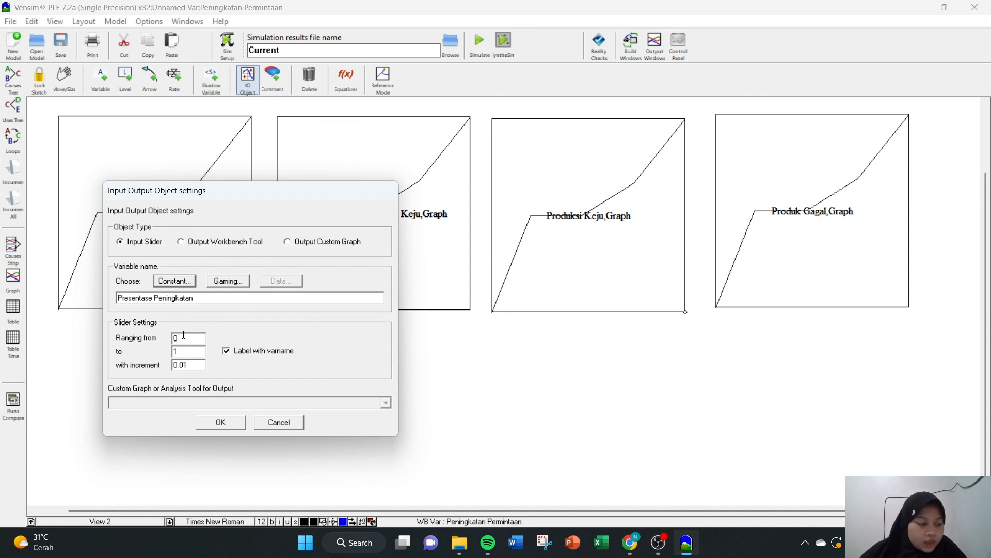
Set the Presentase Peningkatan slider's upper limit to 100 and its increment to 10, and centre it under the Jumlah Permintaan graph.
click(183, 353)
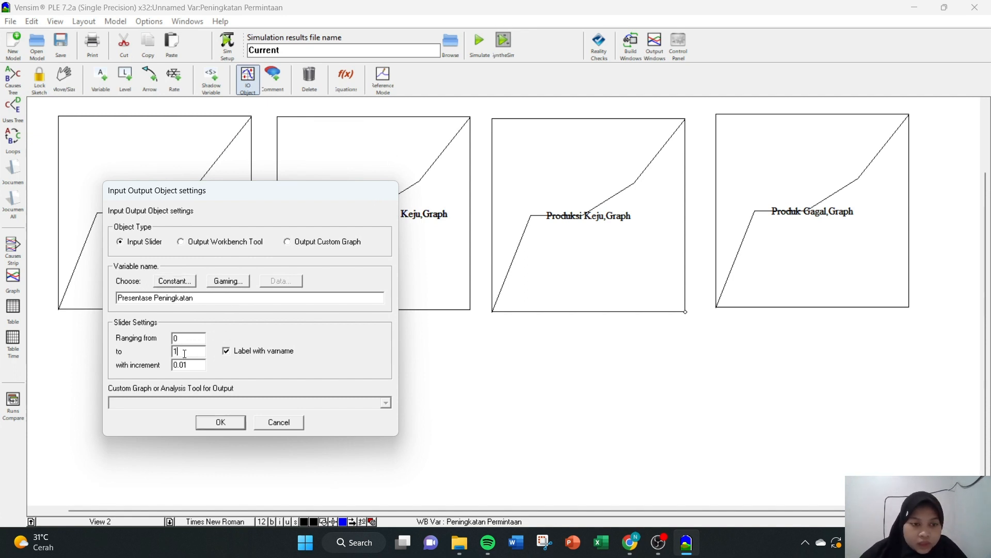
text(00)
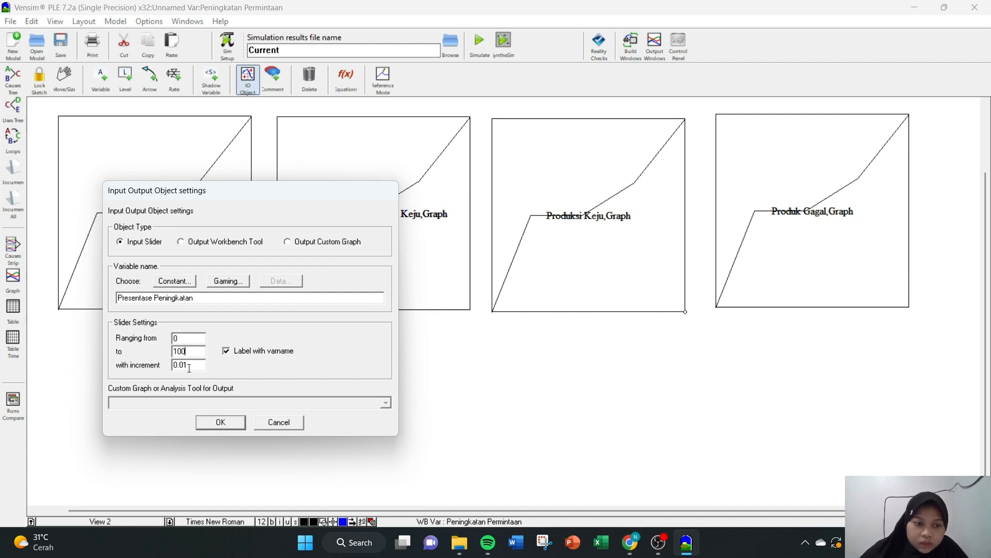
double_click(192, 363)
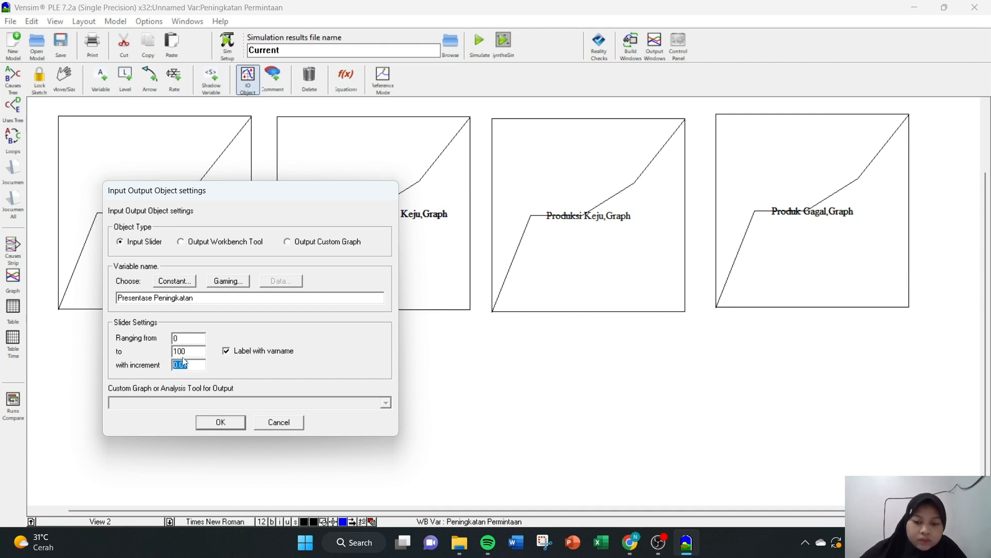
text(10)
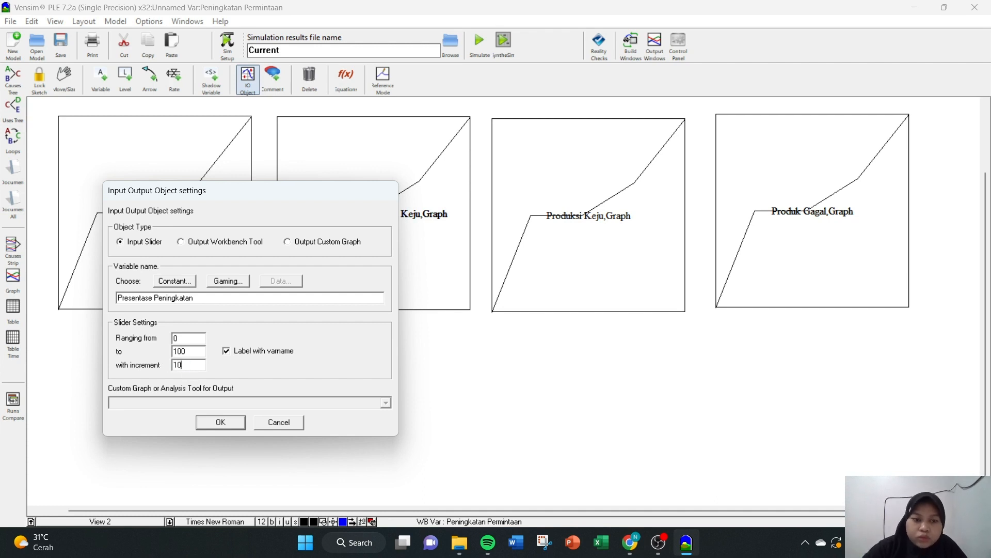
click(220, 422)
drag(129, 370, 146, 370)
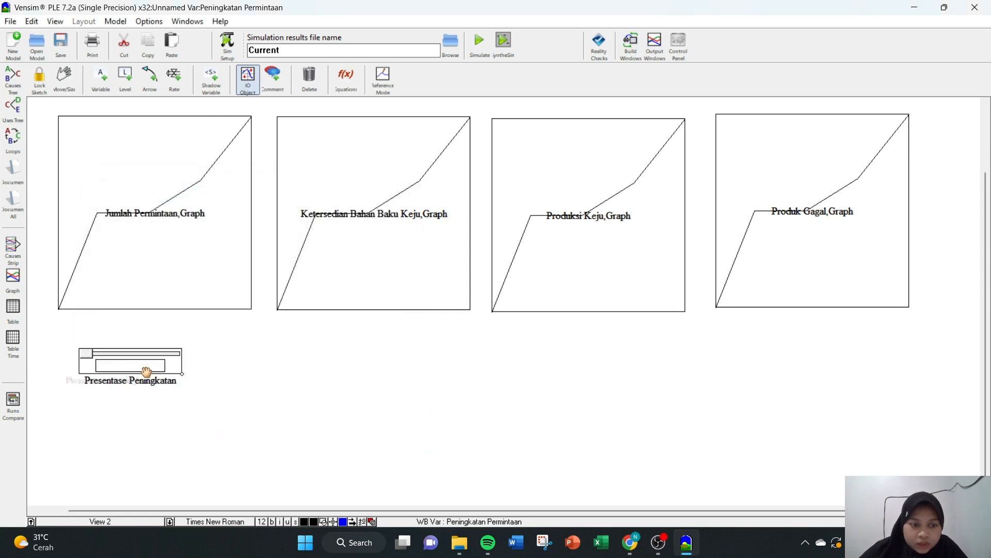
Start an Input Slider object below the Presentase Peningkatan slider for the constant Presentase Penurunan.
click(144, 421)
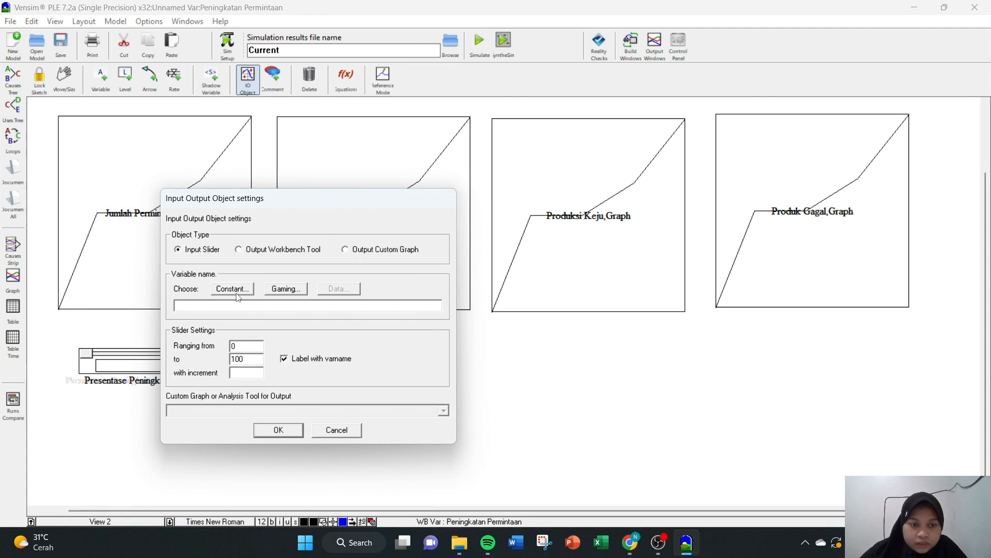
click(233, 289)
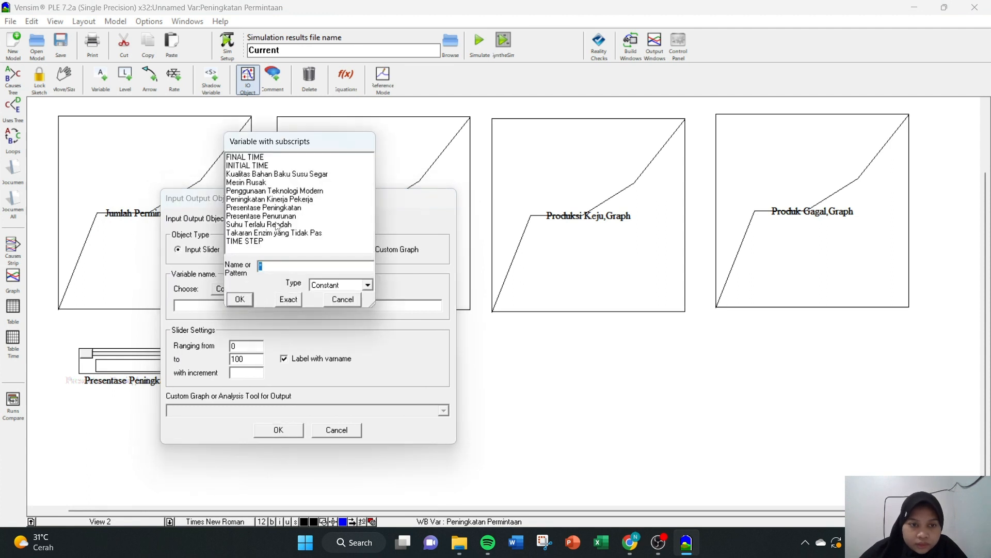
click(289, 216)
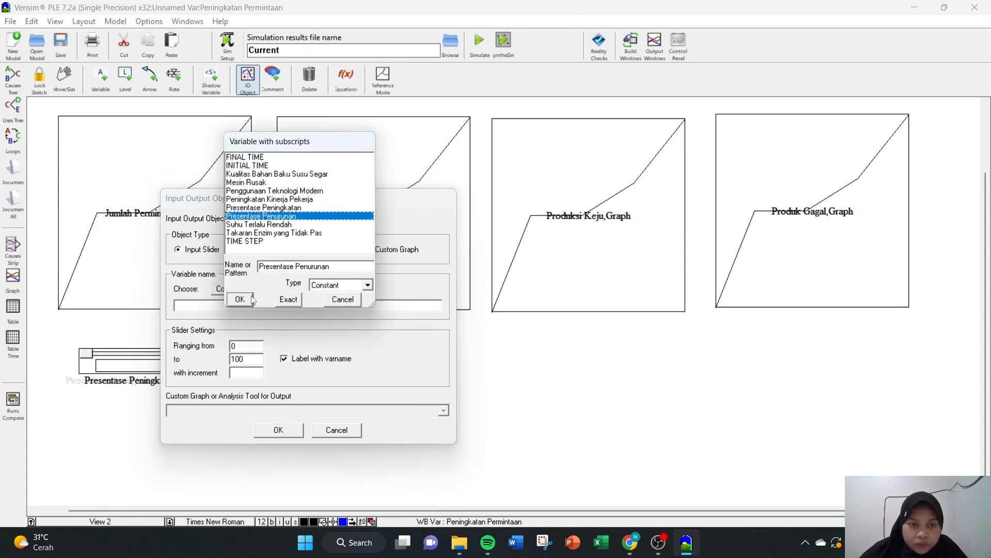
click(288, 300)
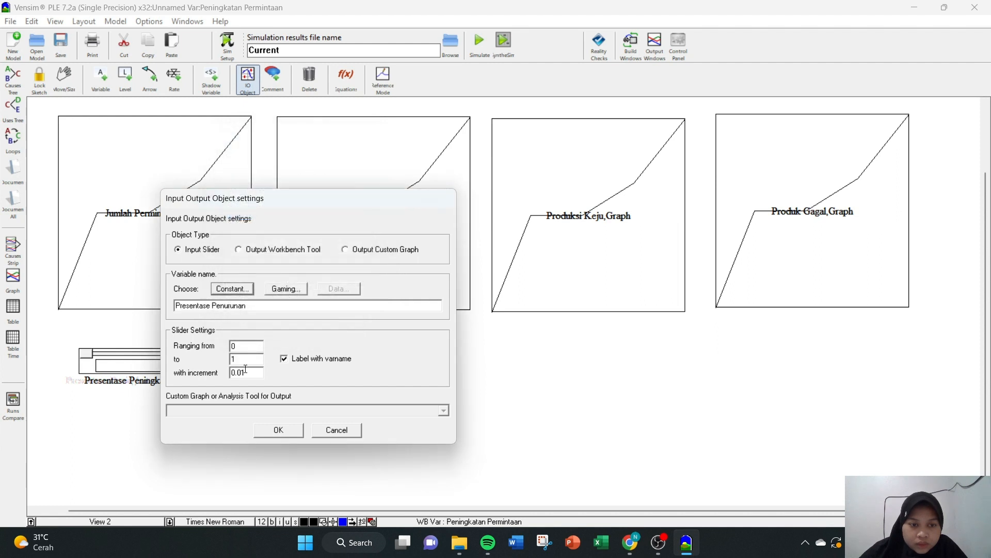
Set the Presentase Penurunan slider's upper limit to 100 and its increment to 10, and nudge it under the Presentase Peningkatan slider.
click(247, 356)
text(00)
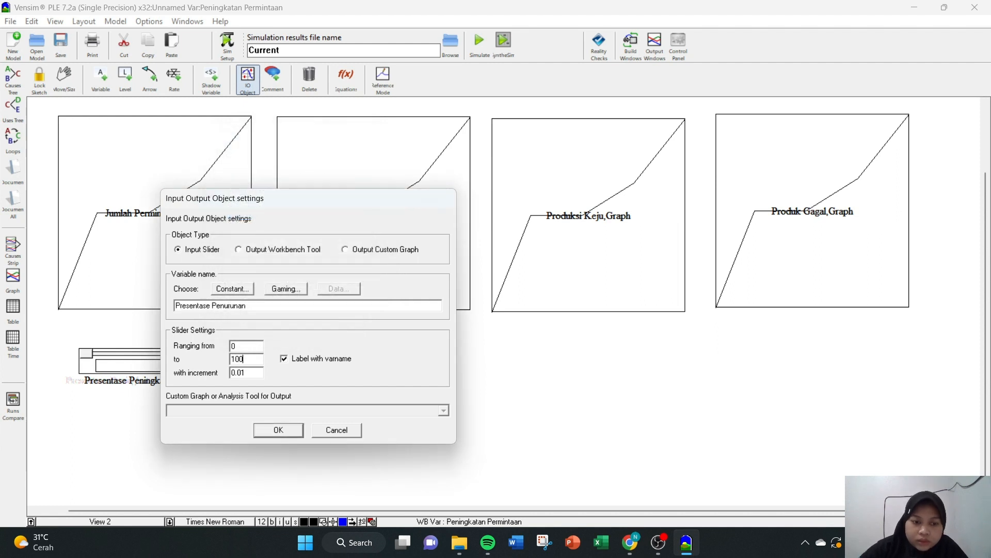
double_click(252, 375)
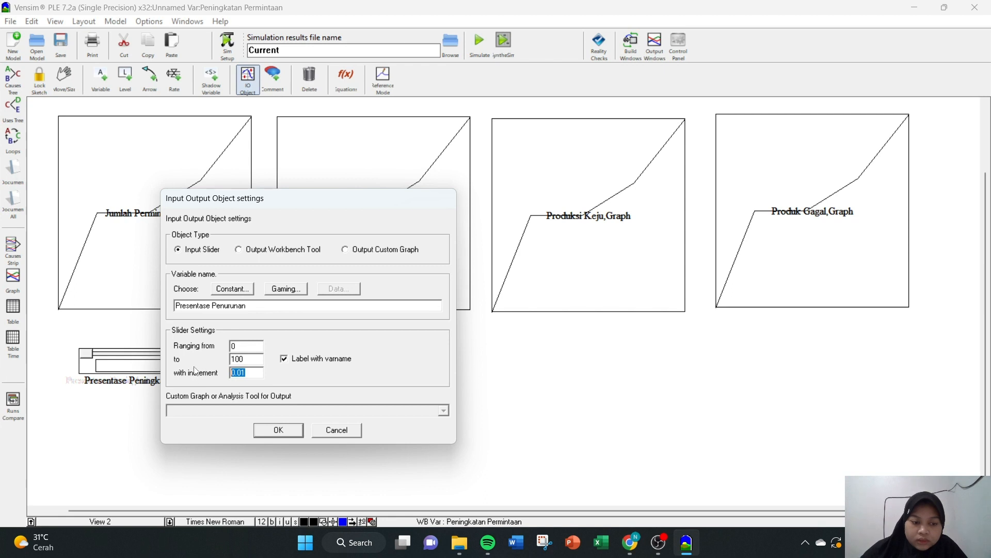
text(10)
click(279, 429)
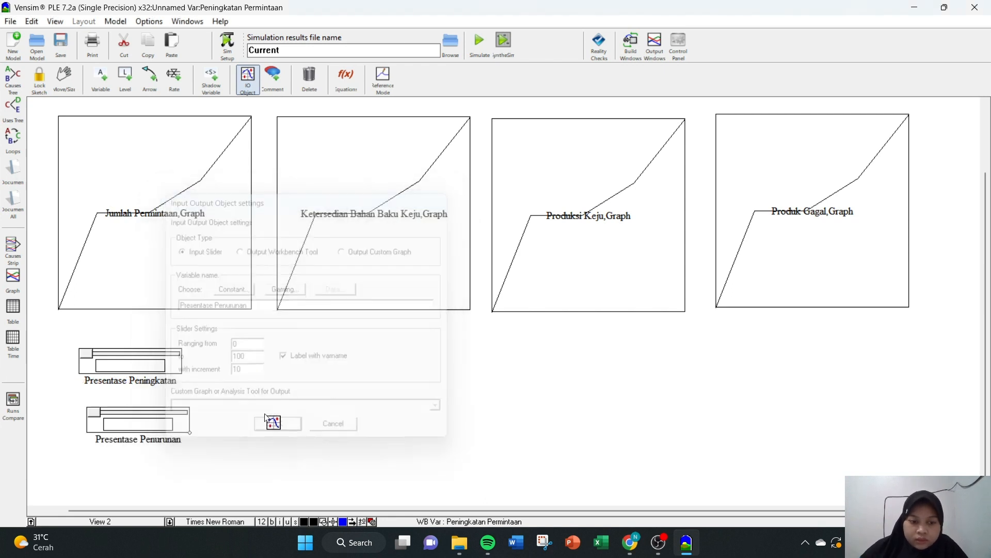
click(151, 424)
Start an Input Slider object beside the Presentase Peningkatan slider for the constant Penggunaan Teknologi Modern.
click(223, 367)
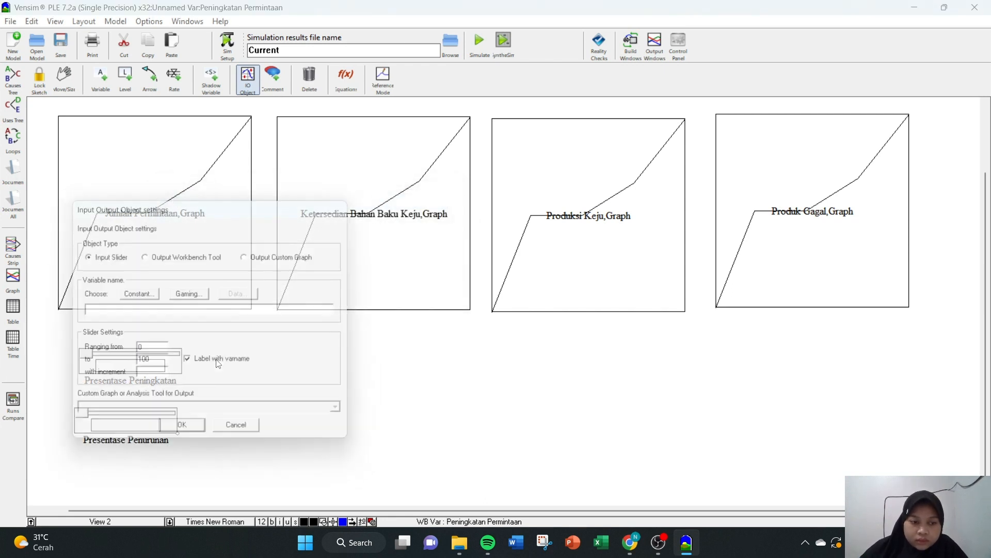
click(134, 296)
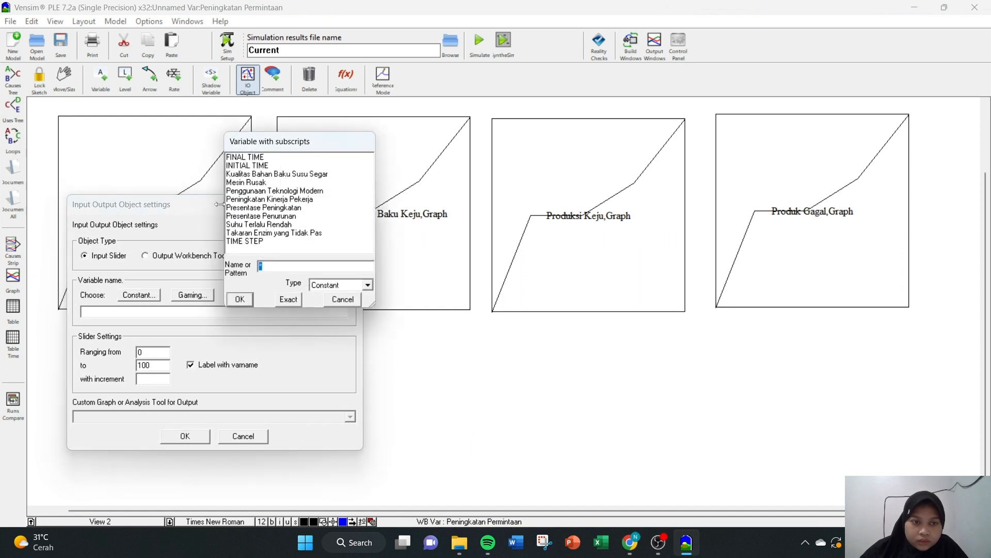
click(277, 191)
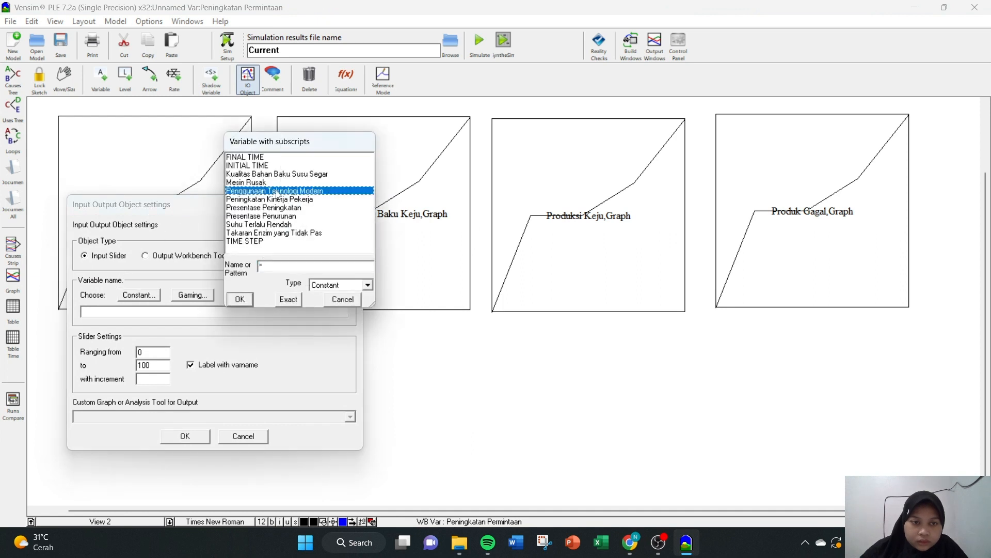
click(289, 300)
Set the Penggunaan Teknologi Modern slider's upper limit to 3000 and its increment to 100, and shift it clear of the Presentase Peningkatan slider.
double_click(153, 364)
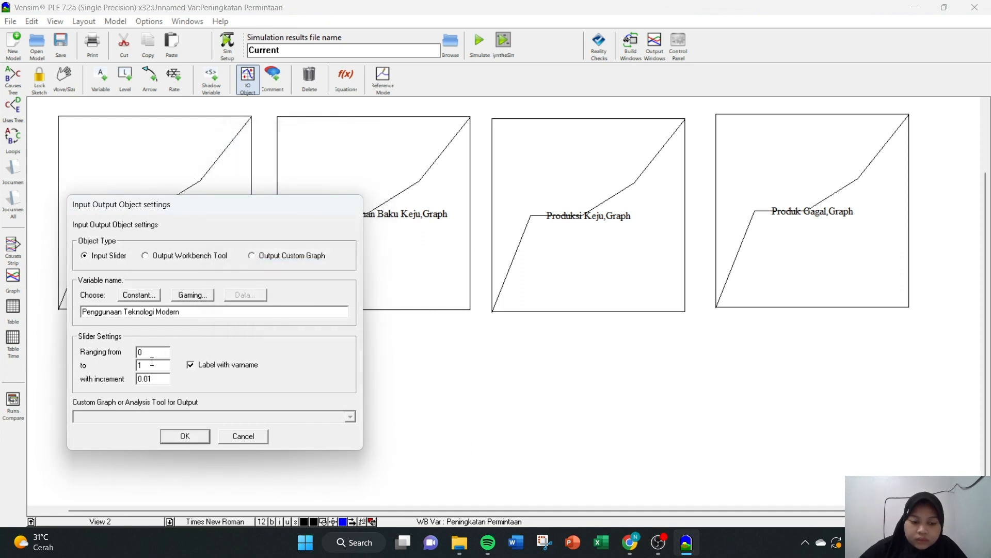
text(3000)
double_click(157, 380)
text(100)
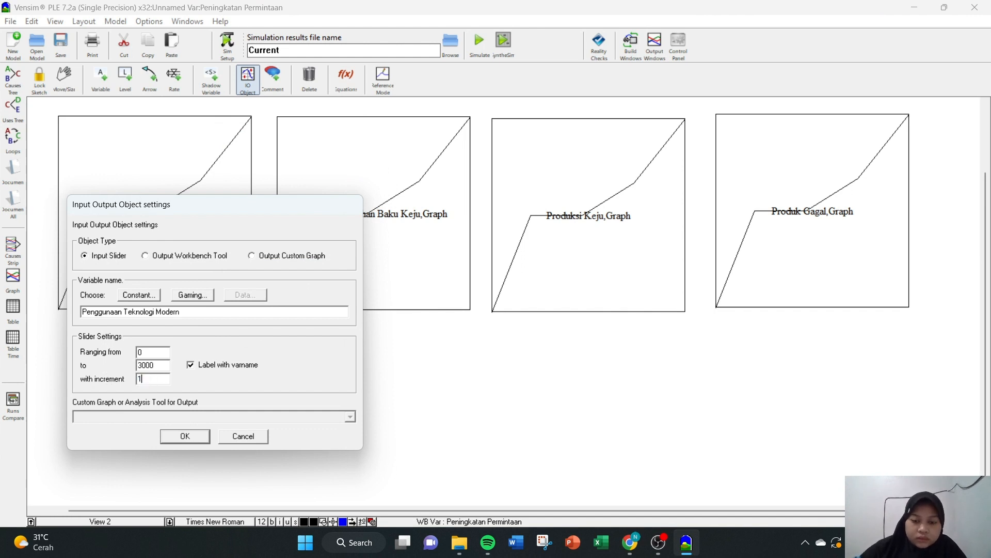
click(181, 436)
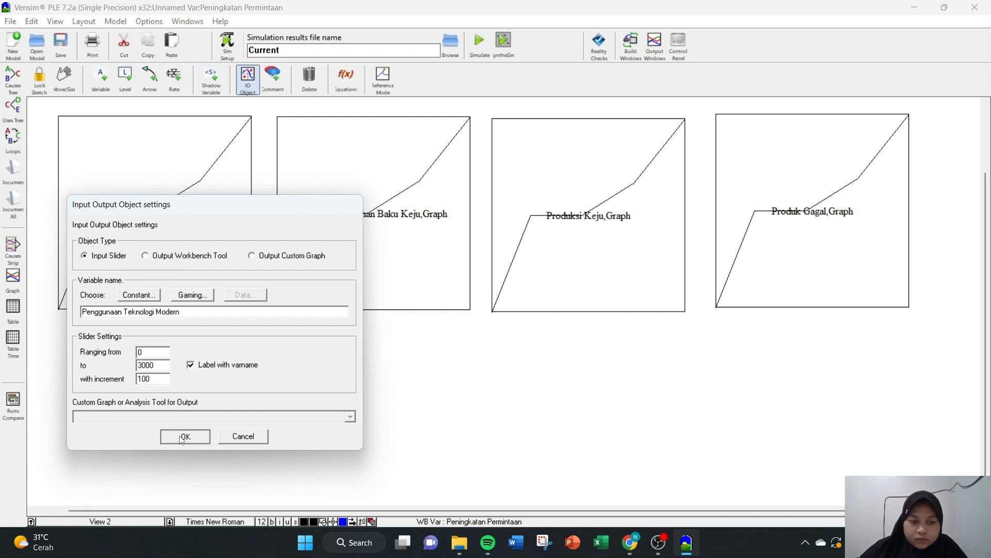
drag(280, 371, 336, 375)
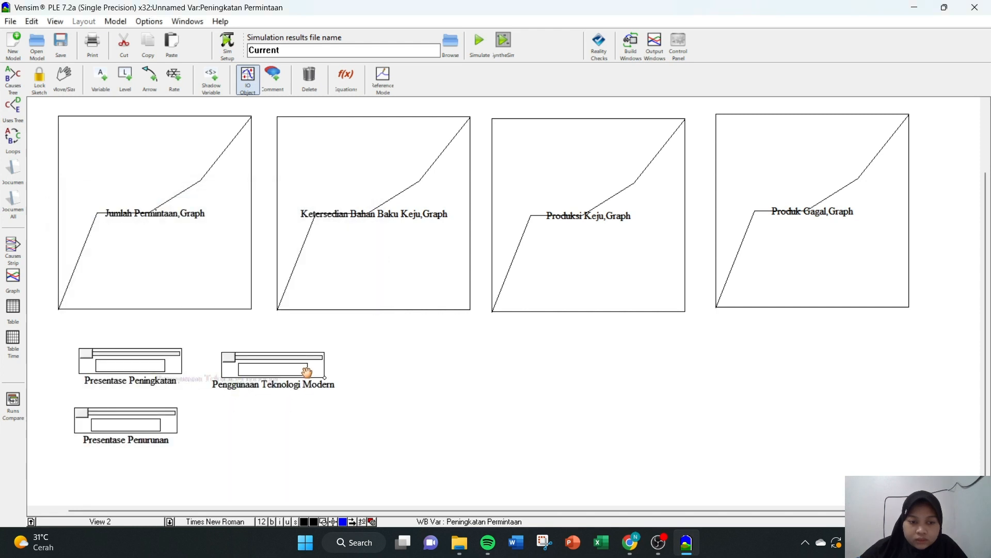
Start an Input Slider object beside the Penggunaan Teknologi Modern slider for the constant Peningkatan Kinerja Pekerja.
click(404, 369)
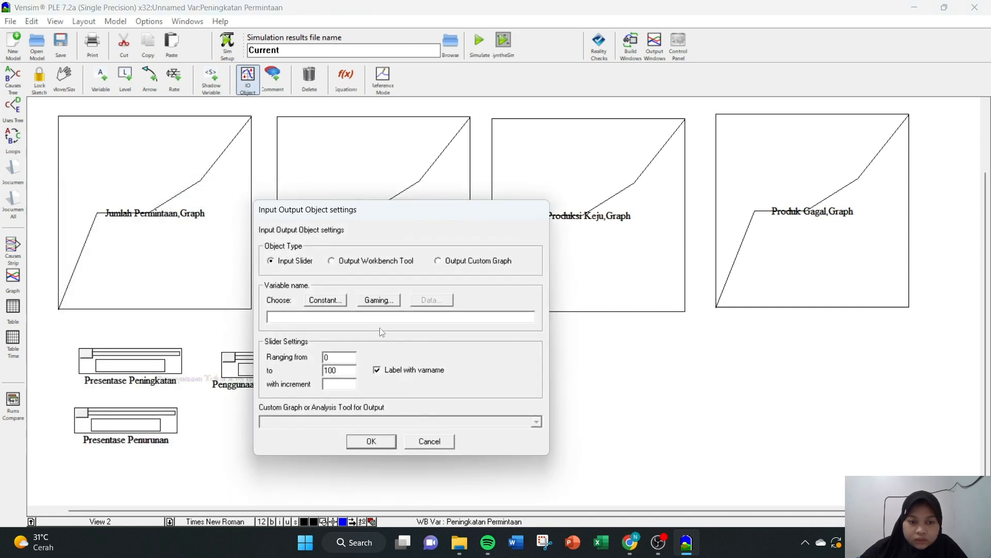
click(325, 300)
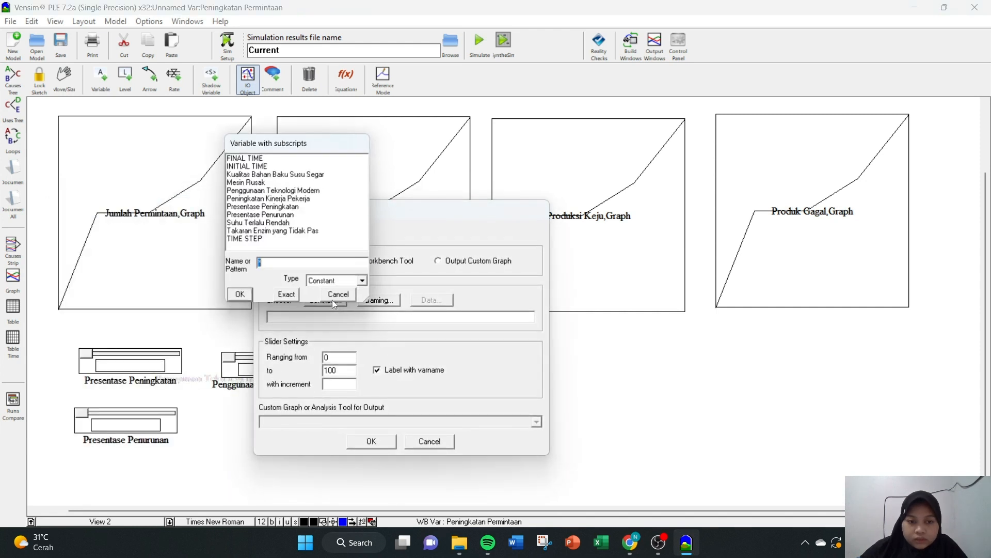
click(287, 198)
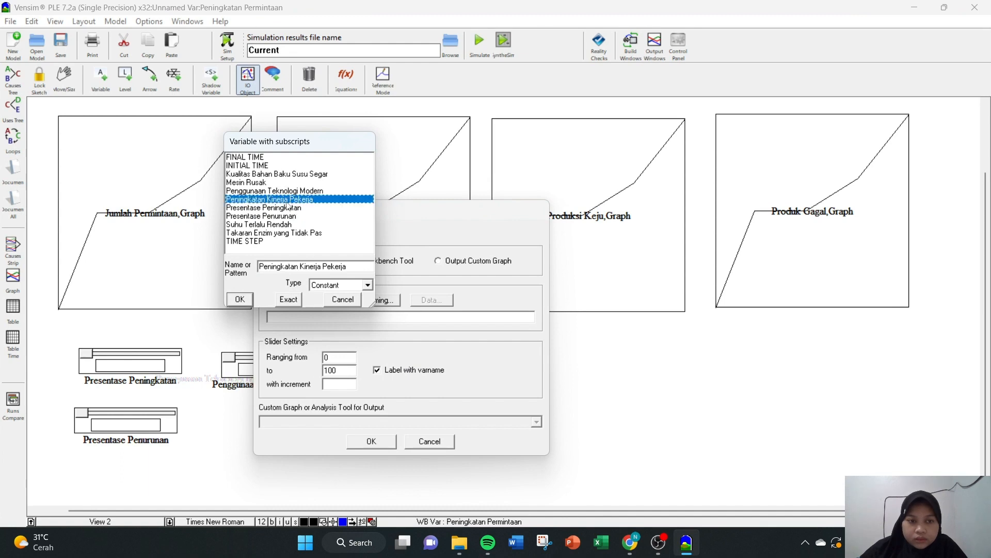
click(240, 300)
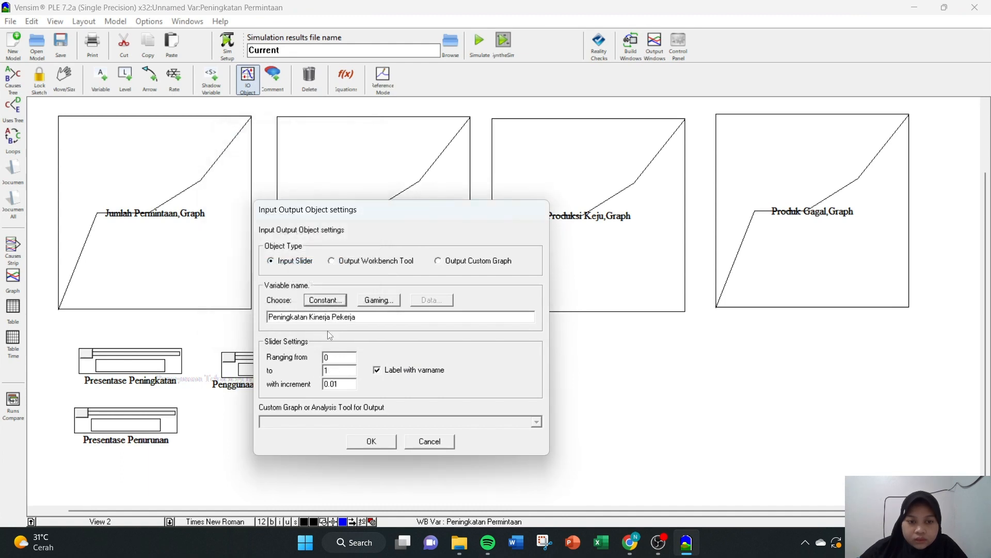
Set the Peningkatan Kinerja Pekerja slider's upper limit to 3000 and its increment to 100.
double_click(333, 369)
text(3000)
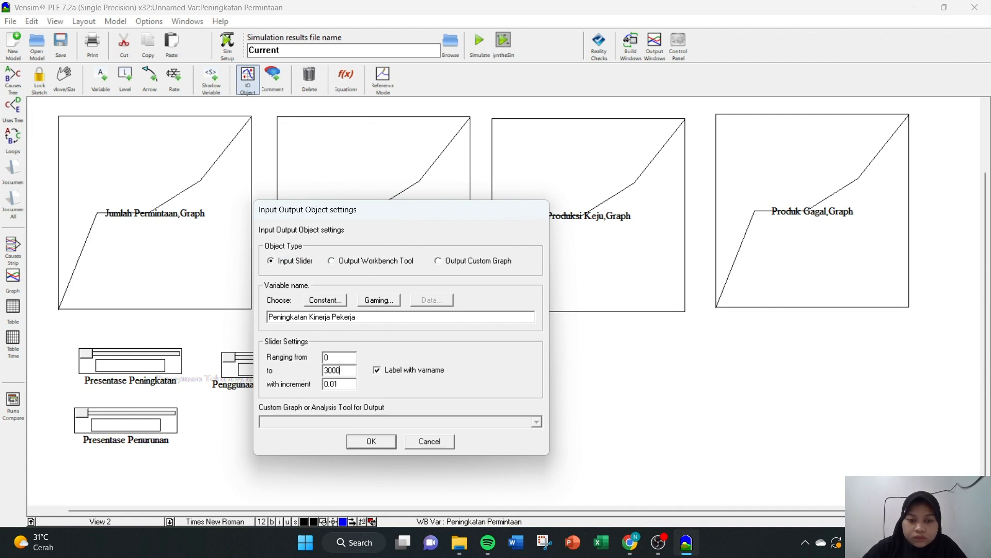
double_click(344, 385)
text(100)
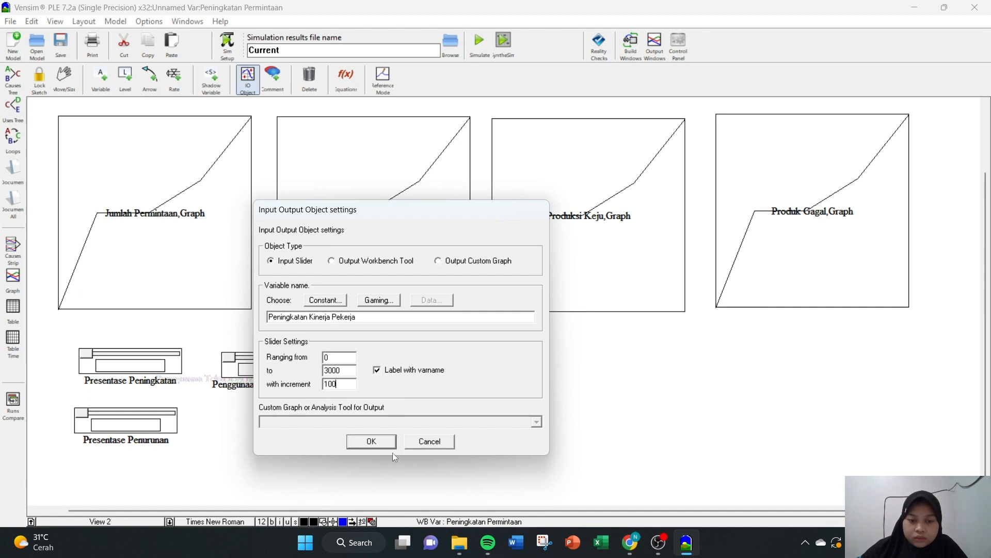
click(373, 441)
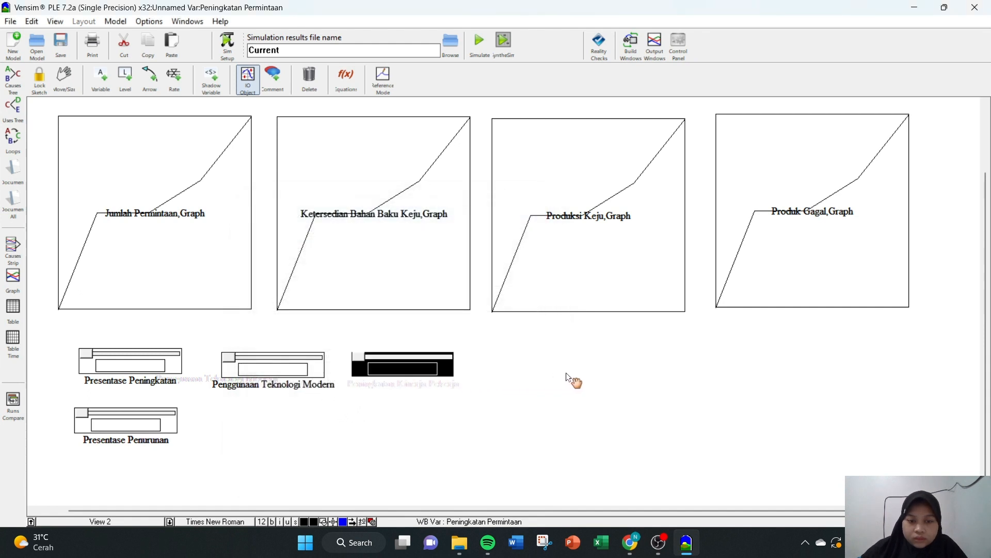
Centre the Peningkatan Kinerja Pekerja slider under the Produksi Keju graph and the Penggunaan Teknologi Modern slider under the Ketersedian Bahan Baku Keju graph.
drag(566, 372, 565, 373)
drag(304, 370, 388, 371)
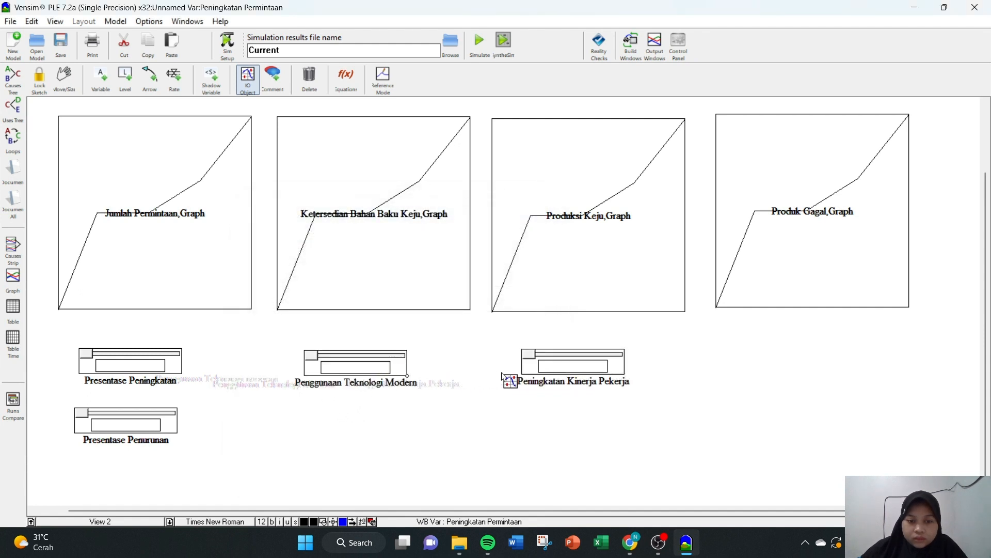
Start an Input Slider object below the Produk Gagal graph for the constant Kualitas Bahan Baku Susu Segar.
click(803, 380)
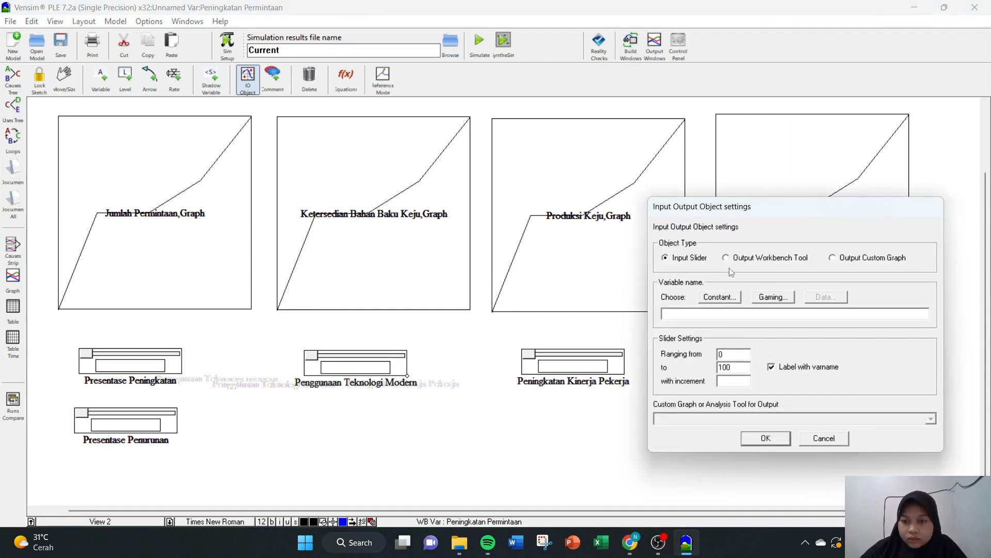
click(720, 297)
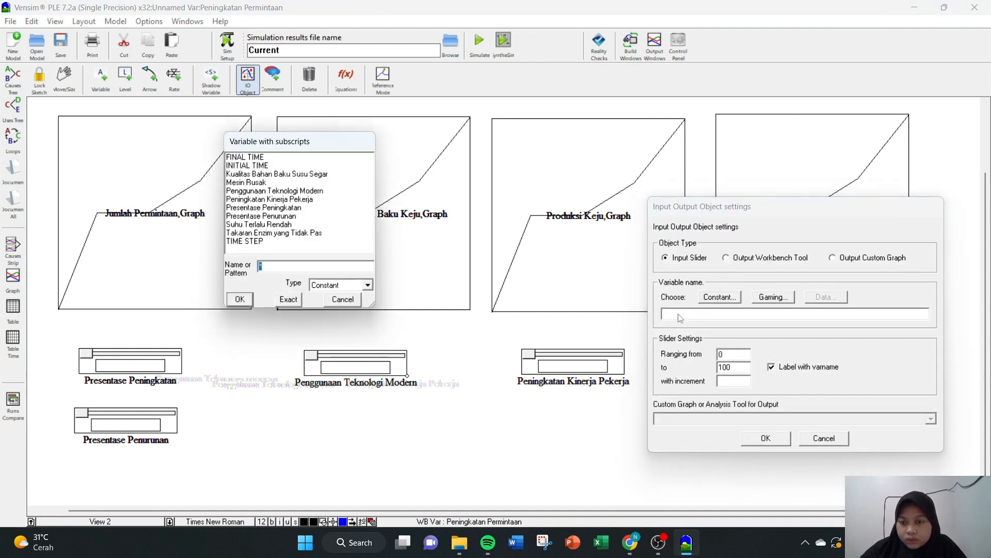
click(295, 175)
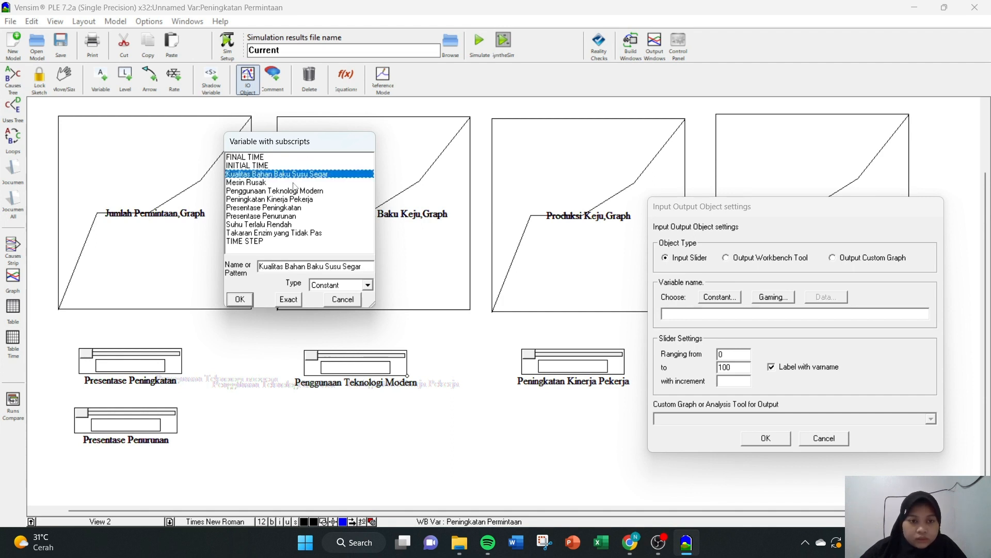
click(279, 302)
Set the Kualitas Bahan Baku Susu Segar slider's upper limit to 3000 and its increment to 100.
click(729, 367)
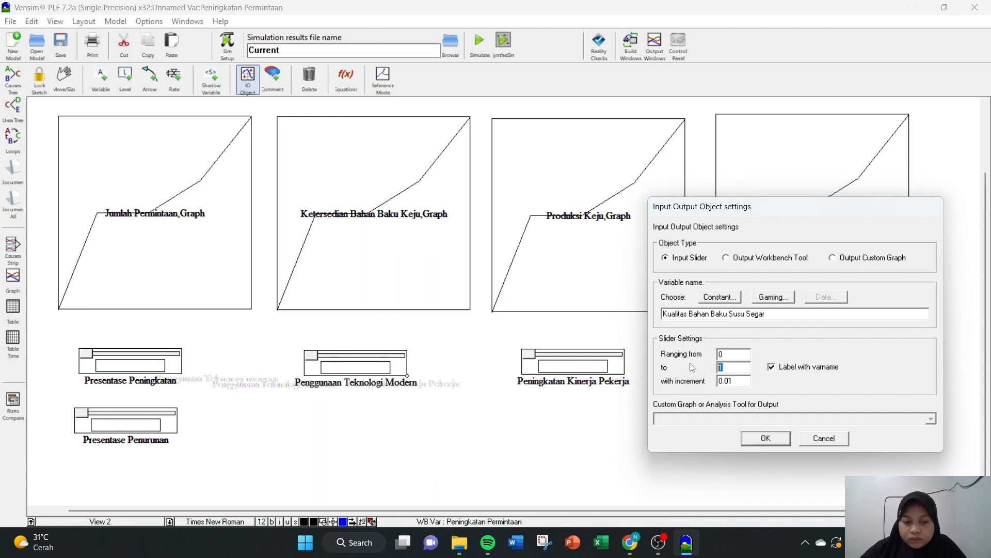
key(BackSpace)
text(3000)
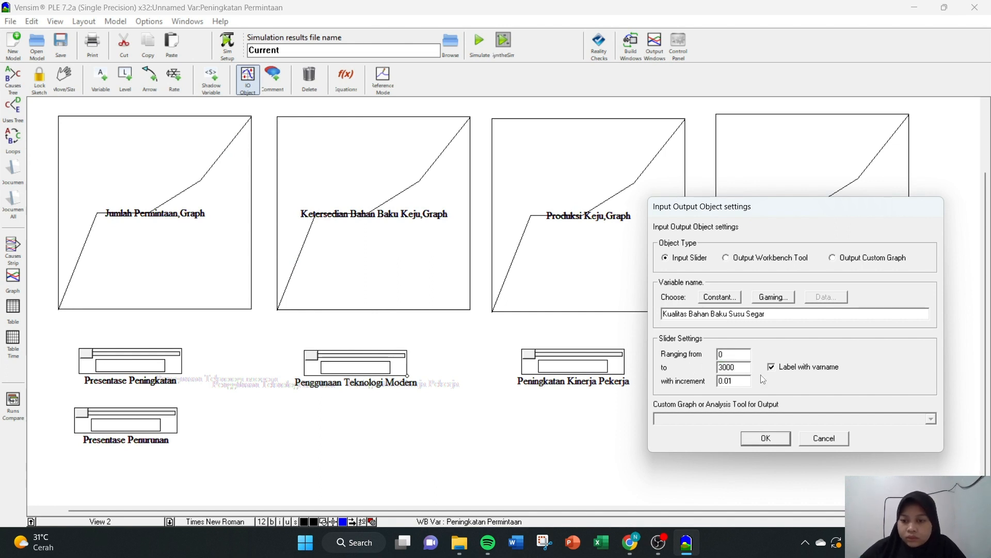
key(Tab)
text(200)
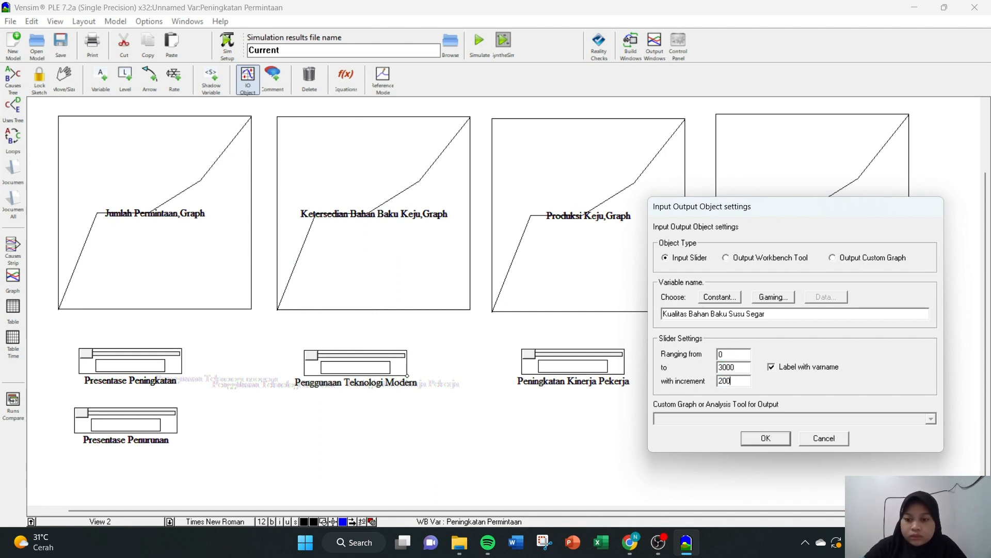
key(BackSpace)
key(BackSpace)
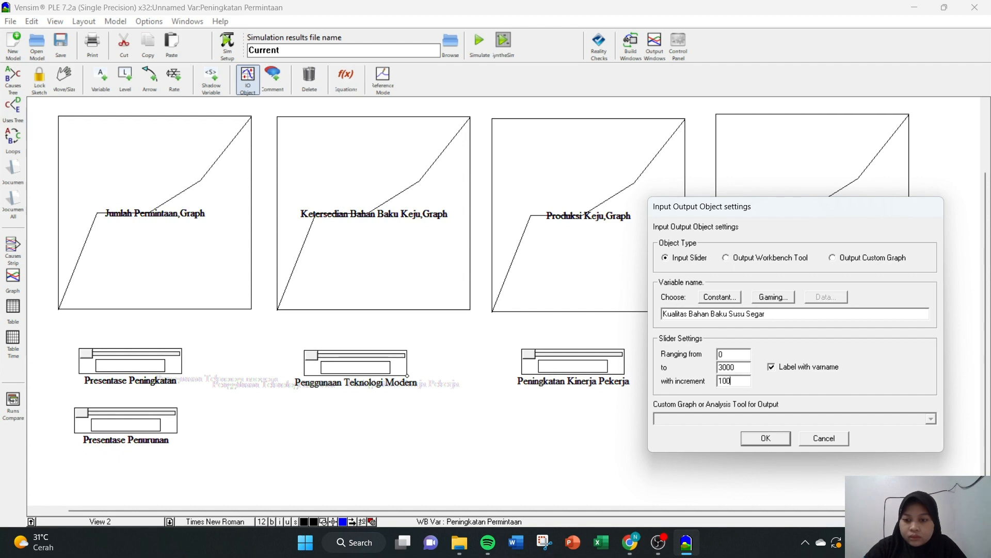
click(766, 438)
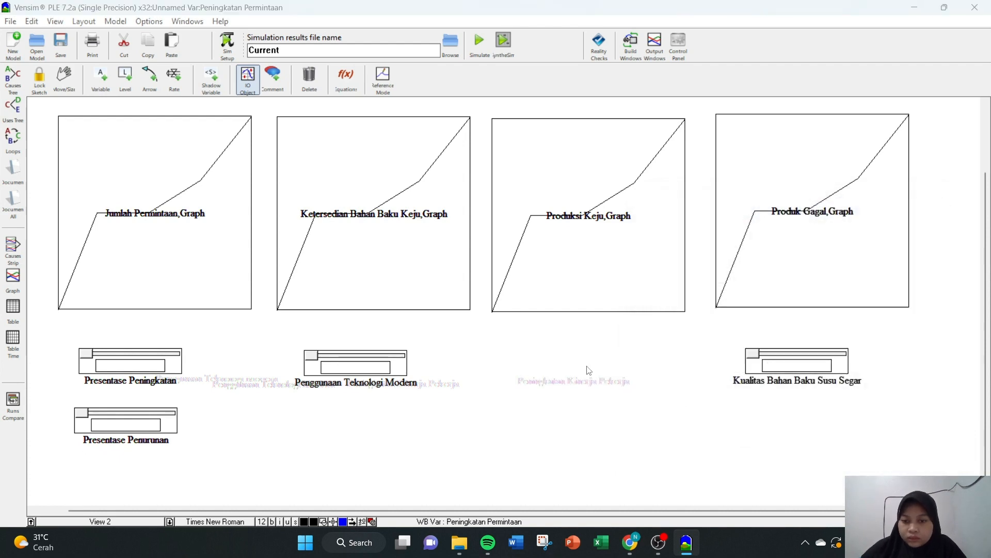
click(589, 370)
click(541, 439)
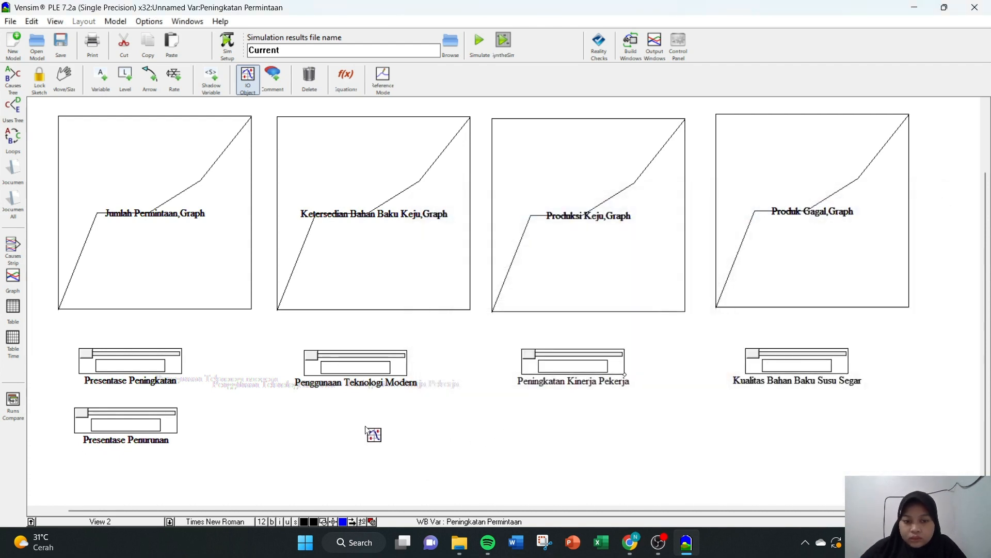
Add an Input Slider for the constant Suhu Terlalu Rendah below the Penggunaan Teknologi Modern slider, with upper limit 3000 and increment 100.
click(372, 432)
click(287, 362)
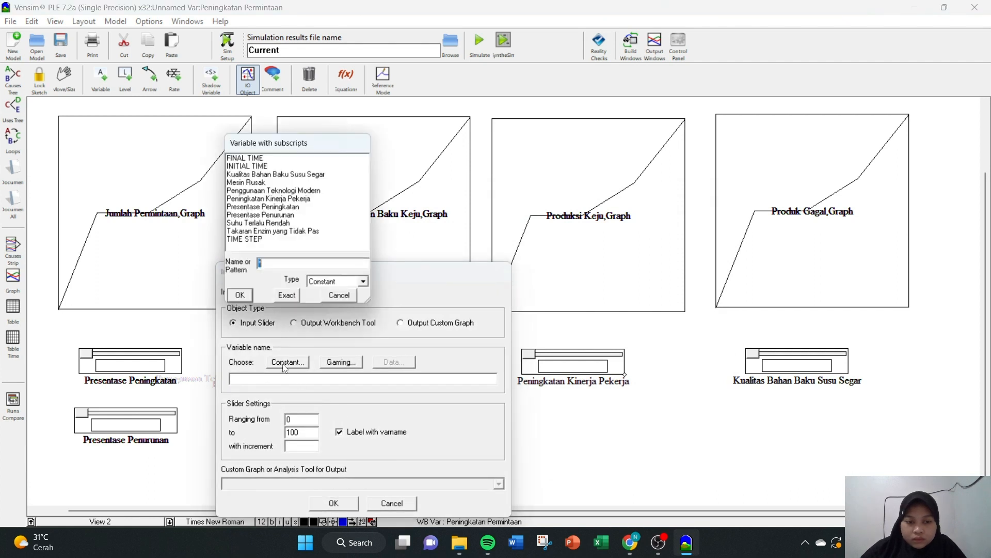
click(275, 225)
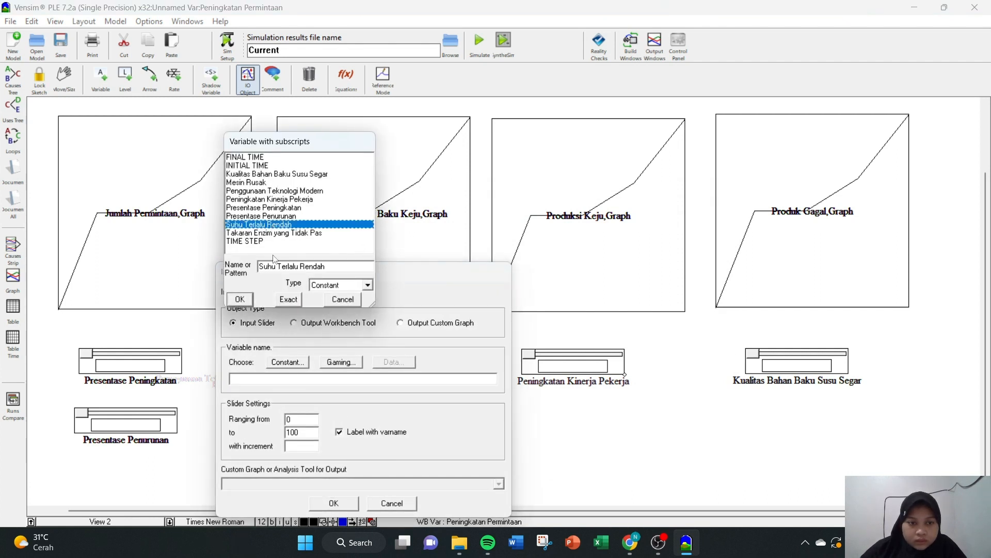
click(287, 300)
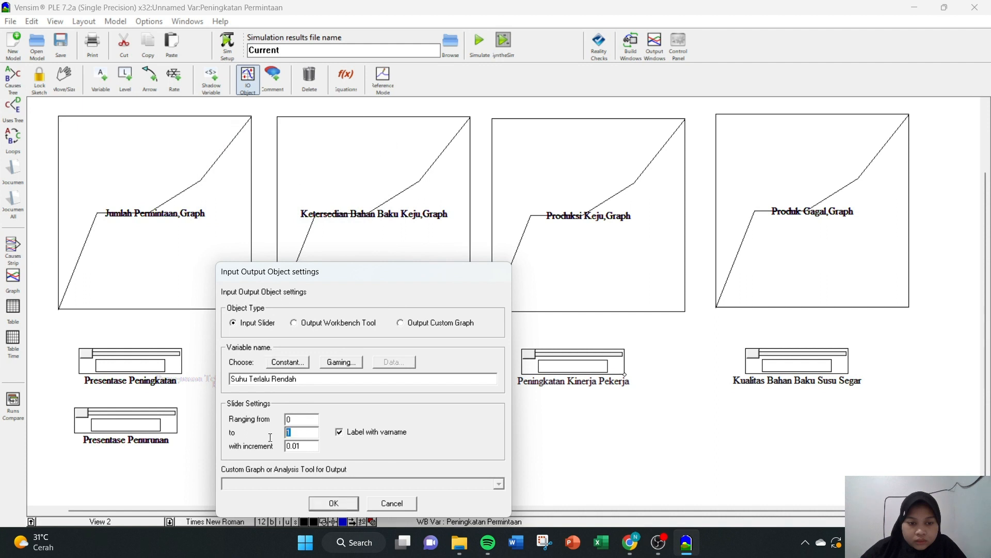
text(000)
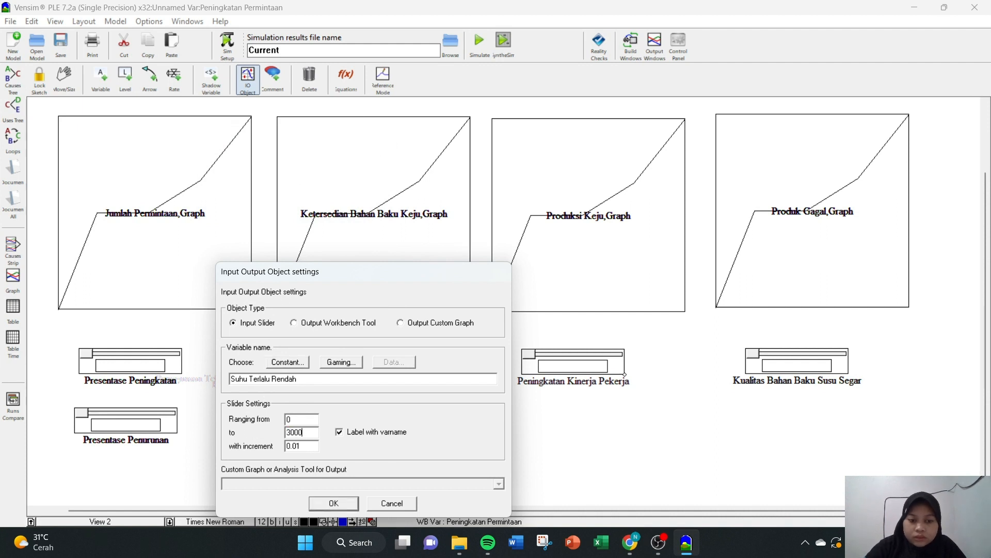
double_click(300, 443)
text(100)
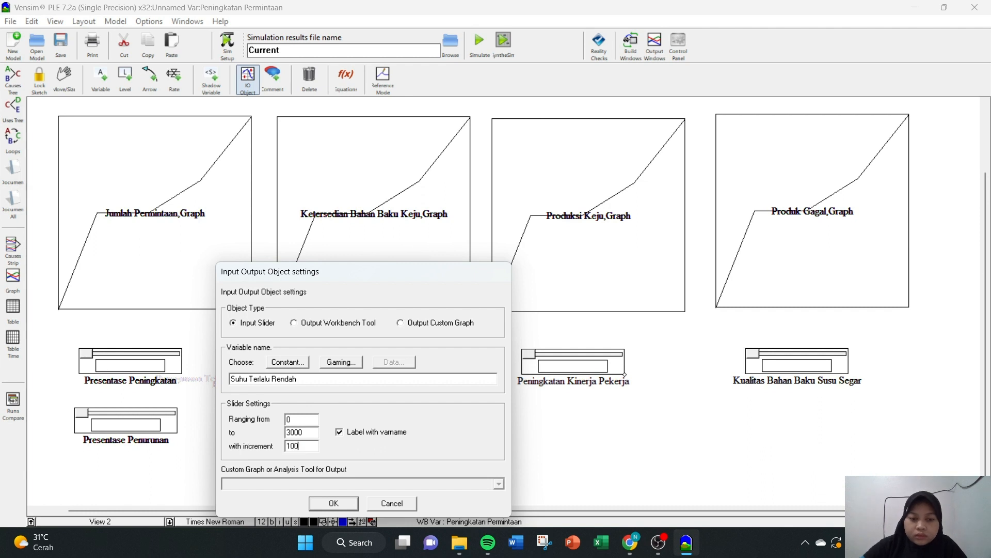
click(333, 504)
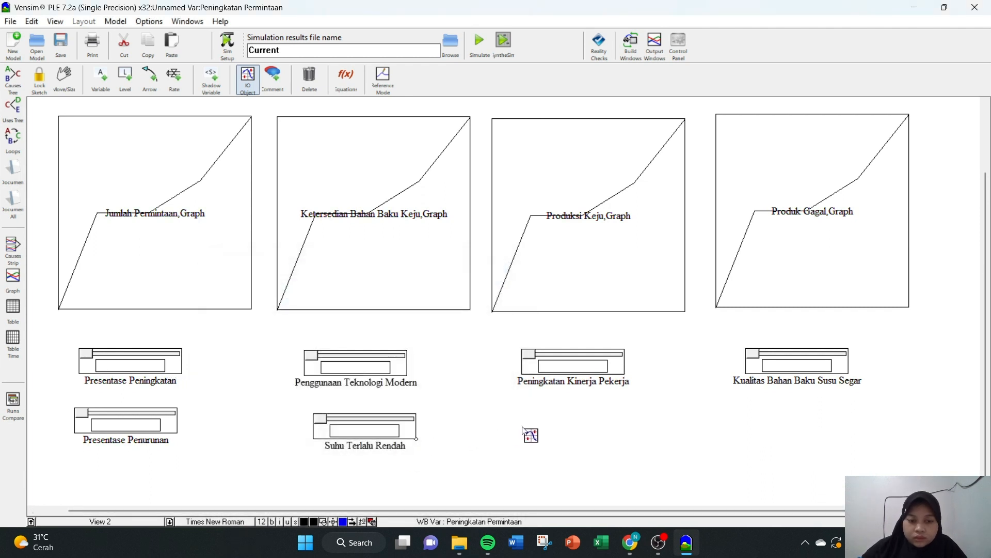
Add a Takaran Enzim yang Tidak Pas slider with upper limit 3000 and increment 100, and place it and Suhu Terlalu Rendah beneath the upper sliders.
click(523, 426)
click(445, 362)
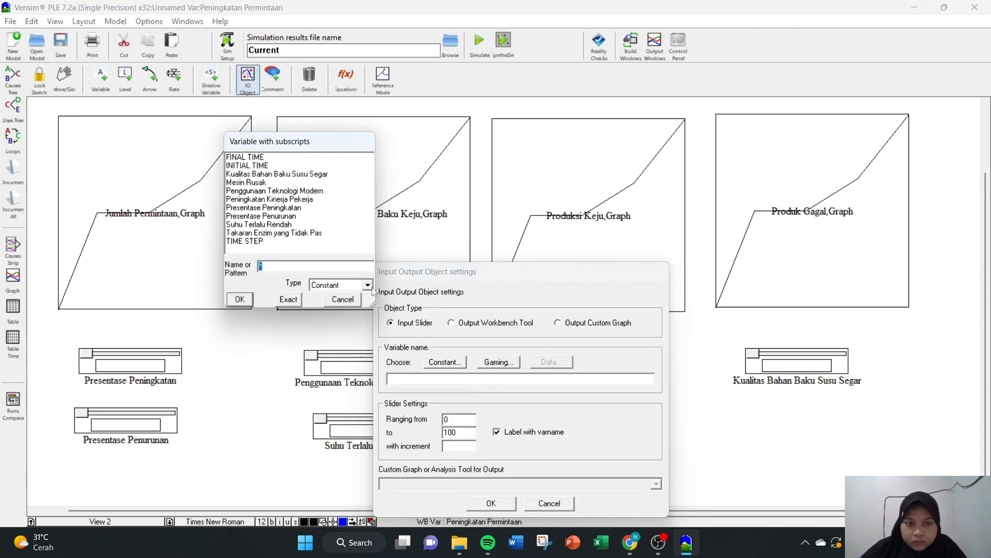
click(315, 233)
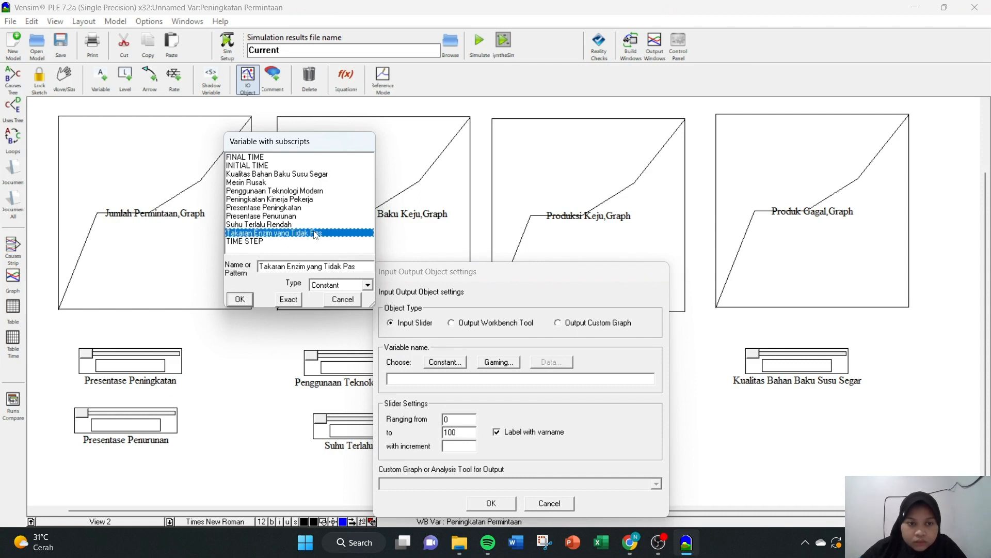
click(289, 300)
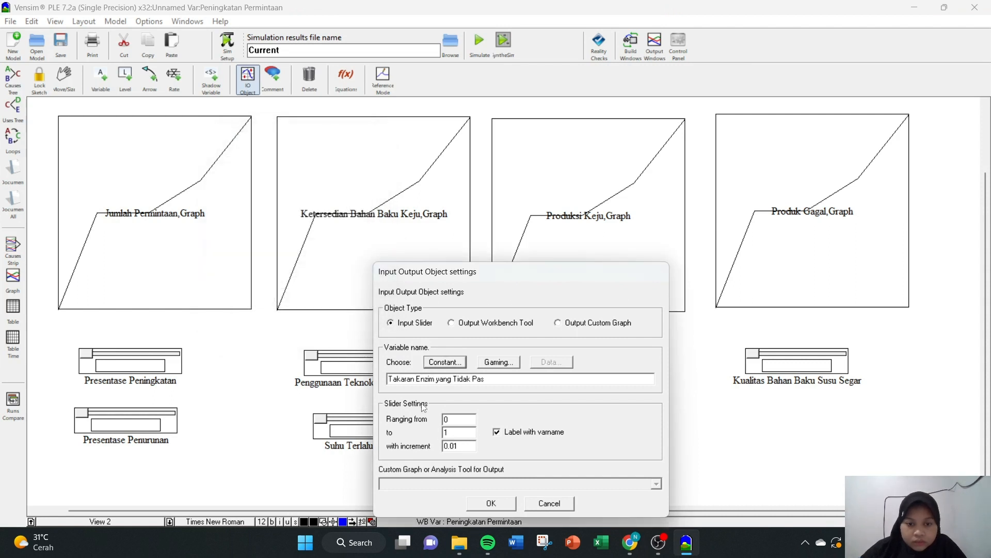
double_click(455, 432)
text(3000)
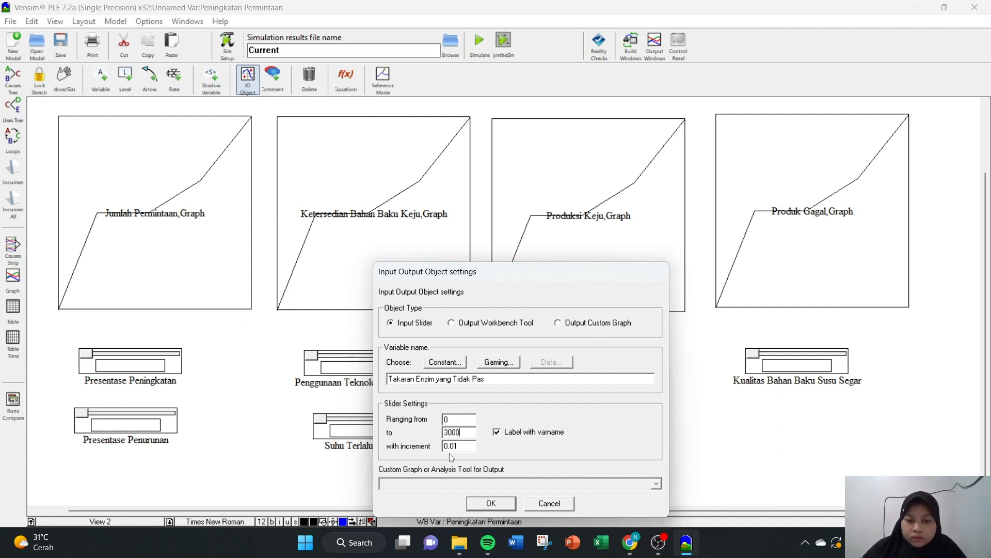
drag(469, 446, 402, 450)
text(100)
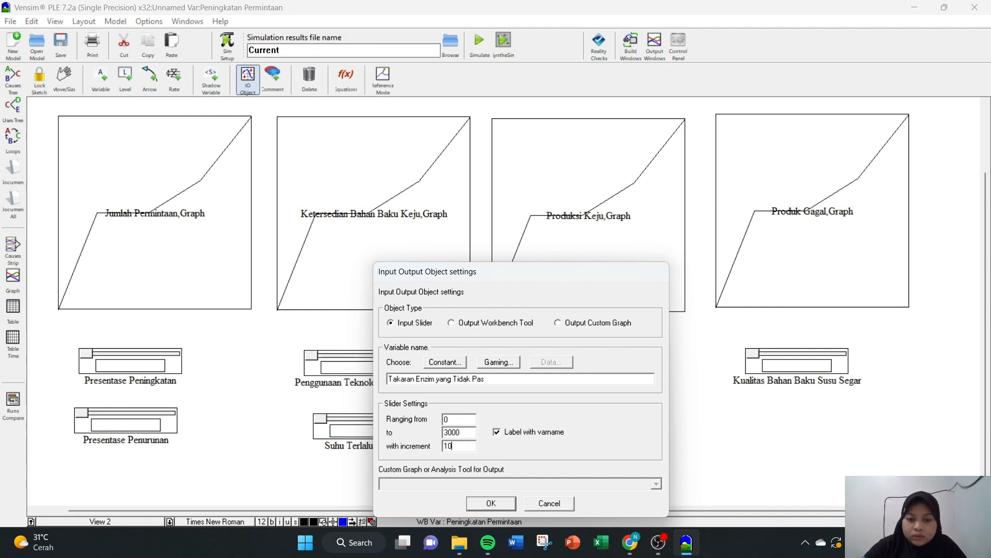
click(496, 505)
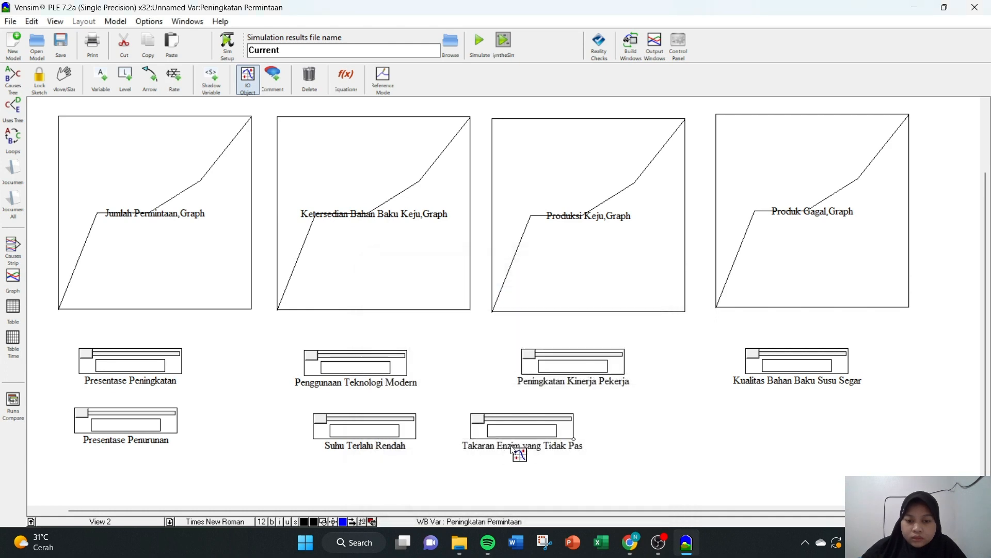
drag(520, 437, 566, 436)
drag(380, 431, 362, 431)
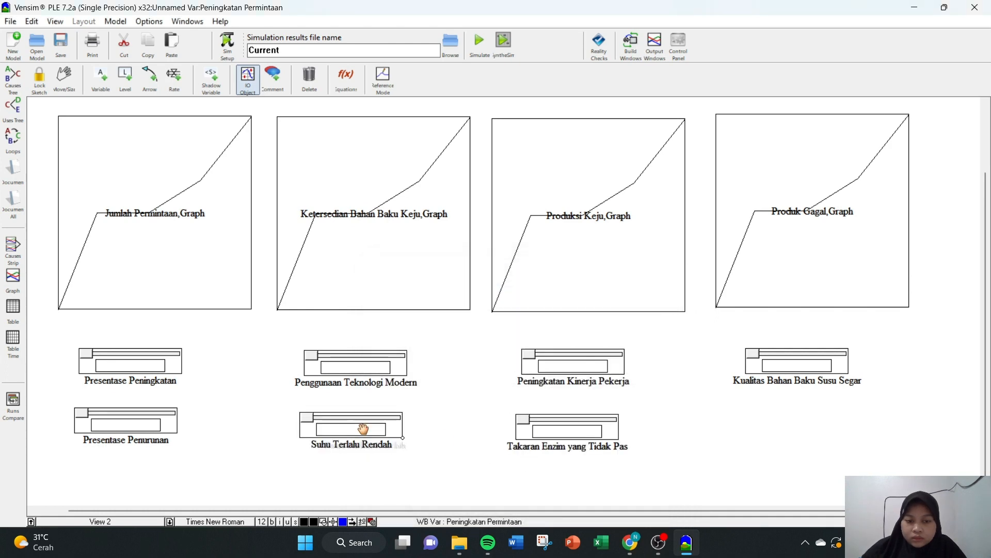
Add an Input Slider for the constant Mesin Rusak below the Kualitas Bahan Baku Susu Segar slider, with upper limit 3000 and increment 100.
click(808, 436)
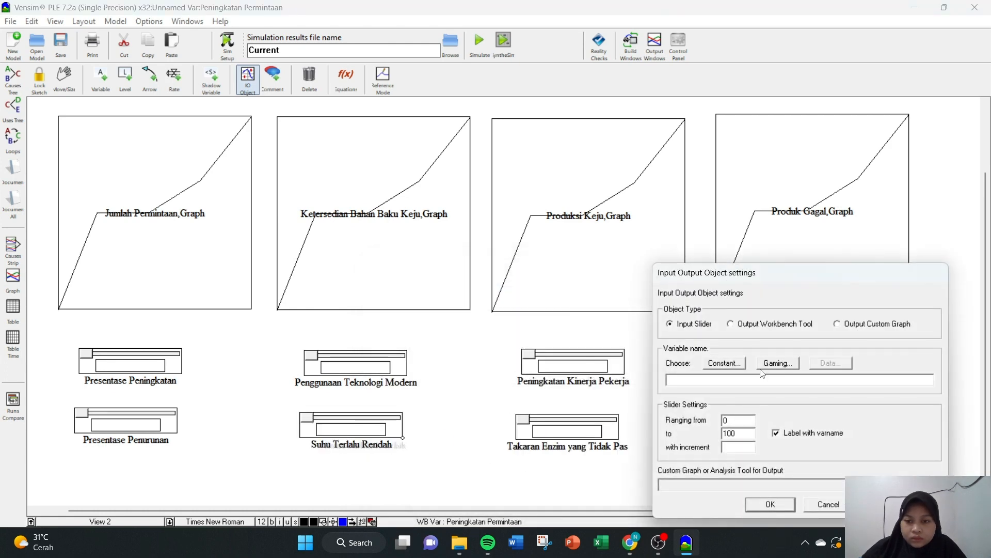
click(724, 363)
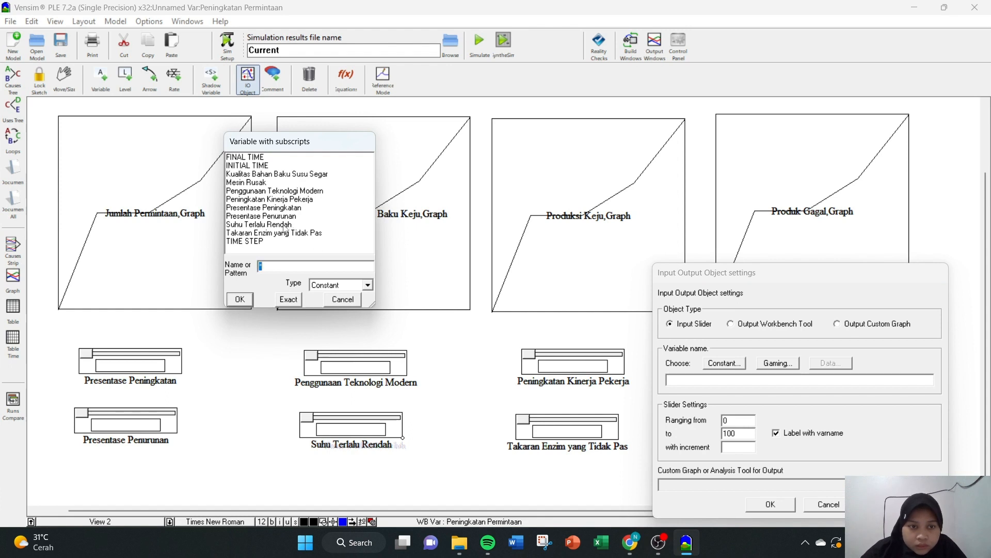
click(250, 183)
click(290, 302)
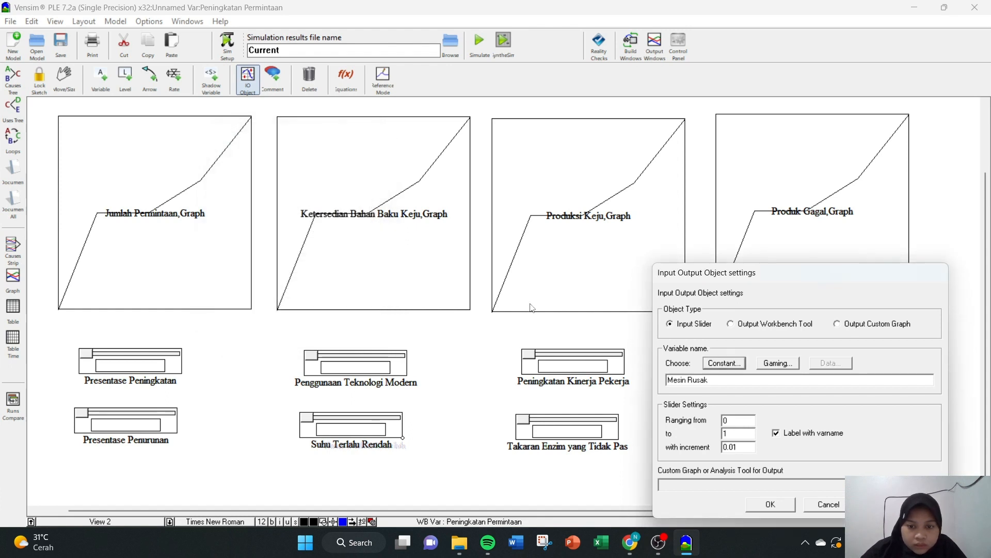
drag(739, 434, 675, 430)
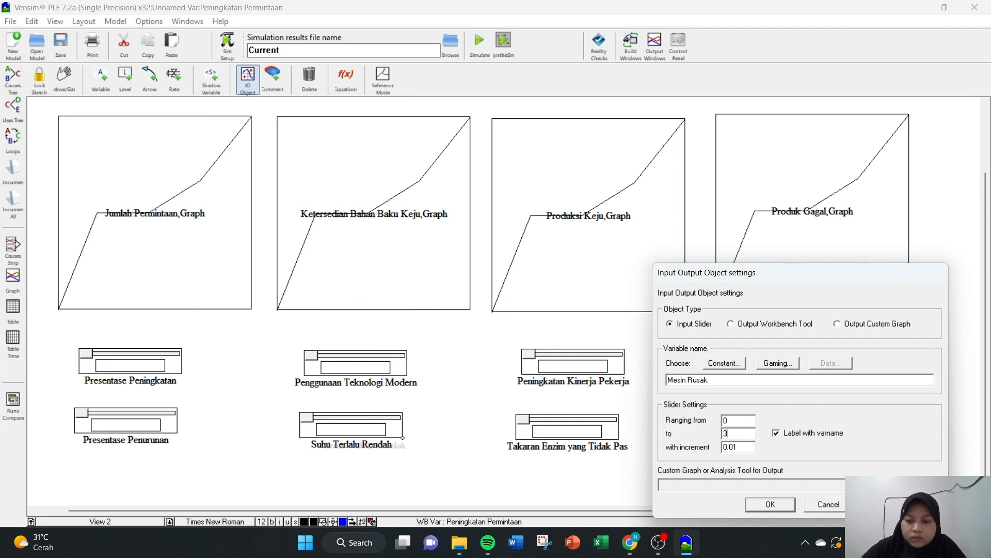
text(3000)
drag(750, 447, 697, 450)
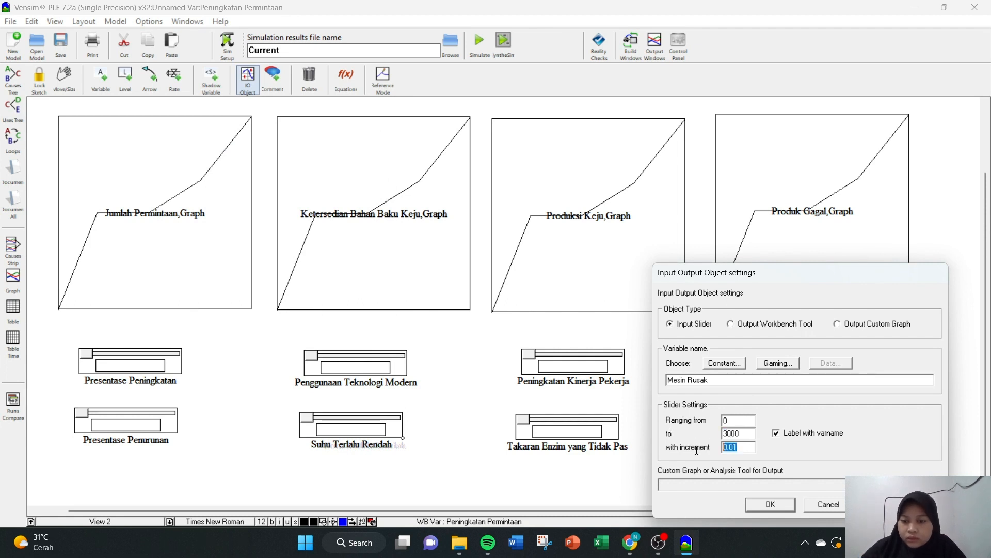
text(10)
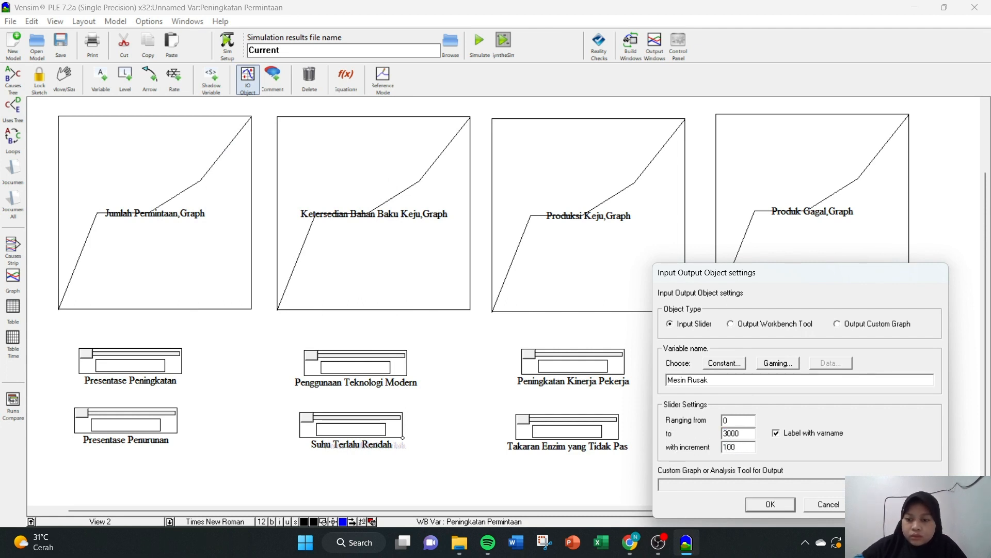
click(771, 500)
click(805, 441)
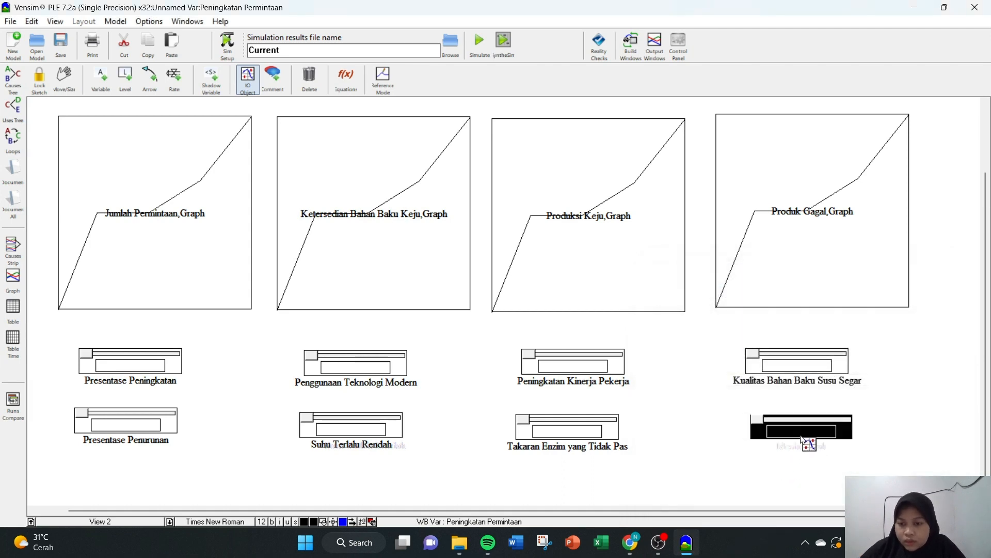
click(772, 504)
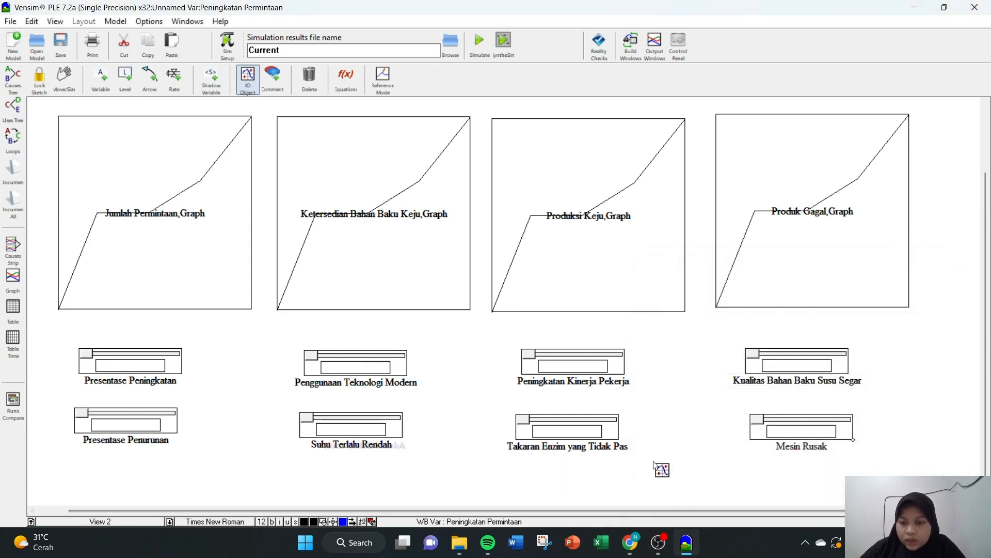
Align the Takaran Enzim yang Tidak Pas, Suhu Terlalu Rendah and Presentase Penurunan sliders more closely with the sliders above them.
click(65, 79)
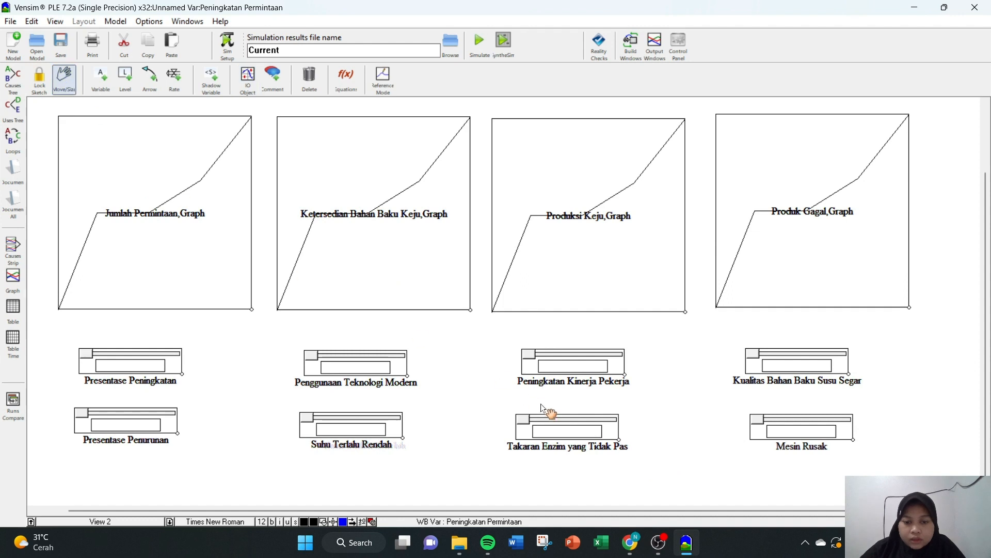
drag(542, 419, 559, 418)
drag(373, 422, 379, 422)
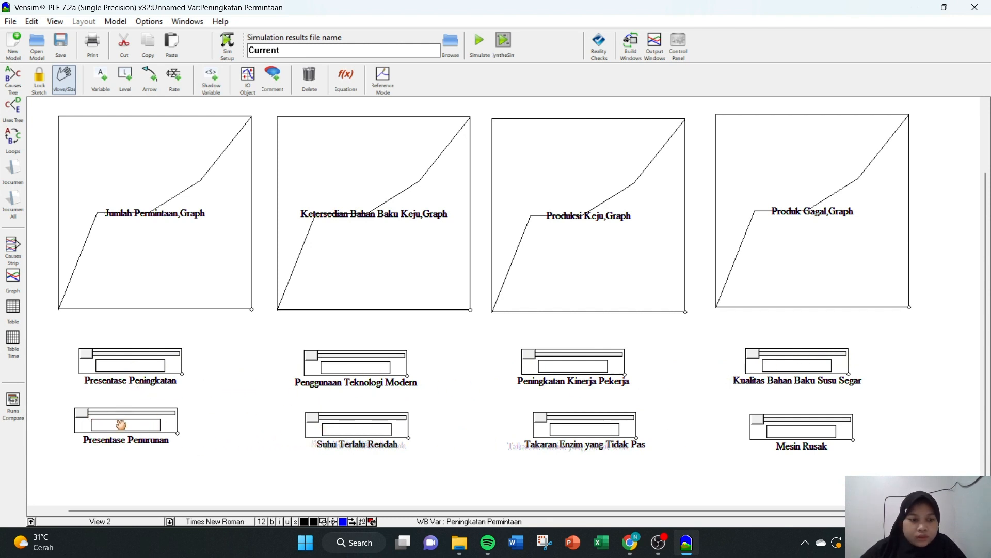
drag(121, 423, 140, 412)
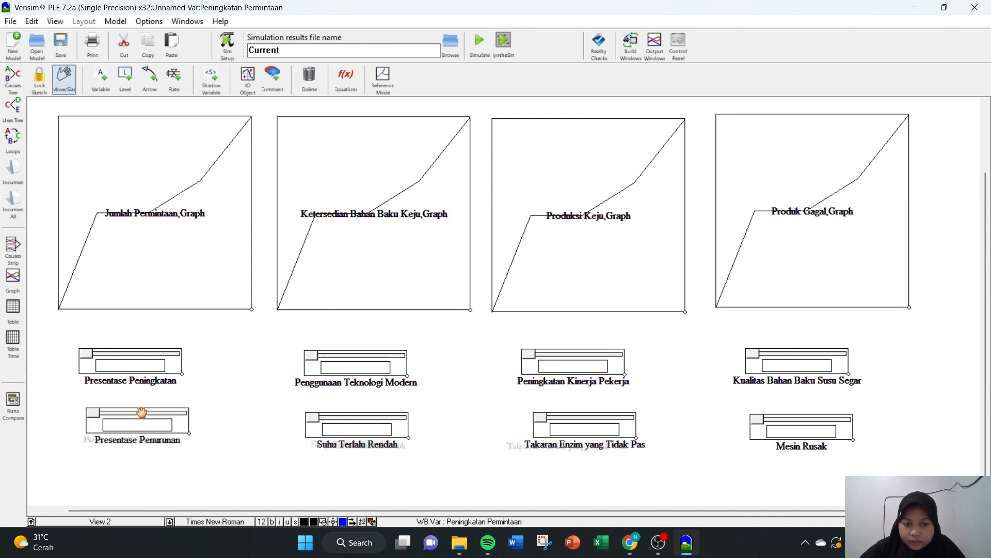
Start SyntheSim for the new view and agree to save the sketch for automated backup.
key(ctrl+a)
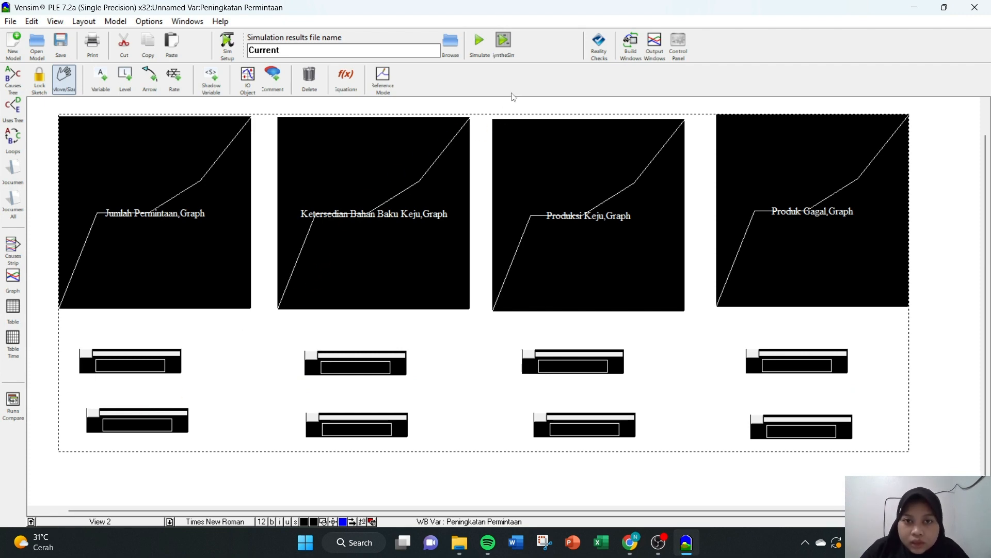
click(504, 41)
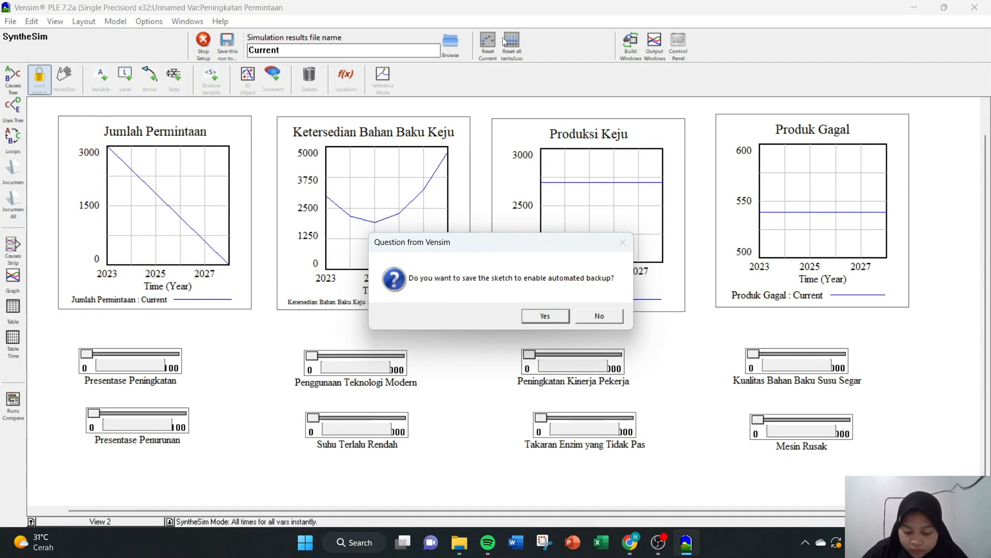
click(556, 317)
click(491, 316)
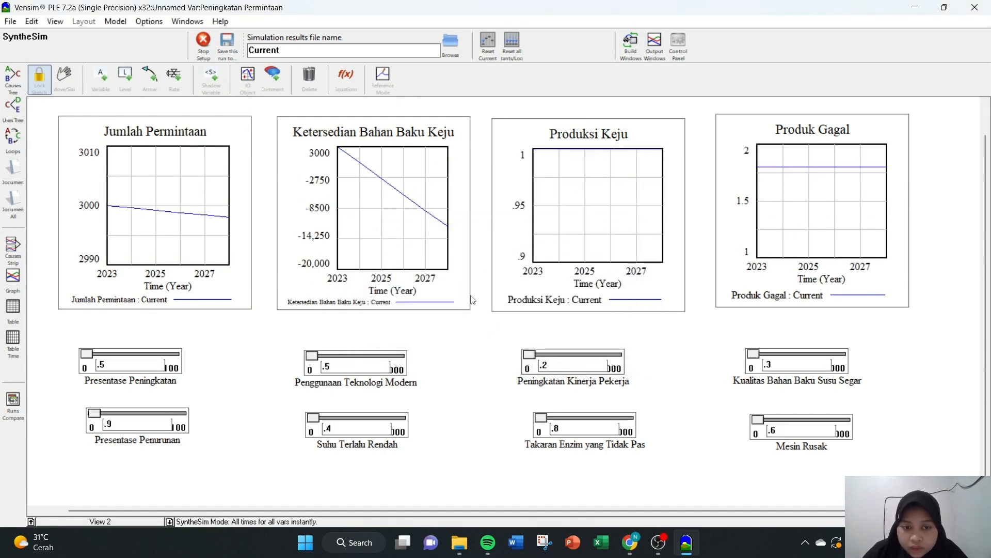
Set the Penggunaan Teknologi Modern slider to 600 and the Presentase Peningkatan slider to 50.
drag(320, 357, 328, 356)
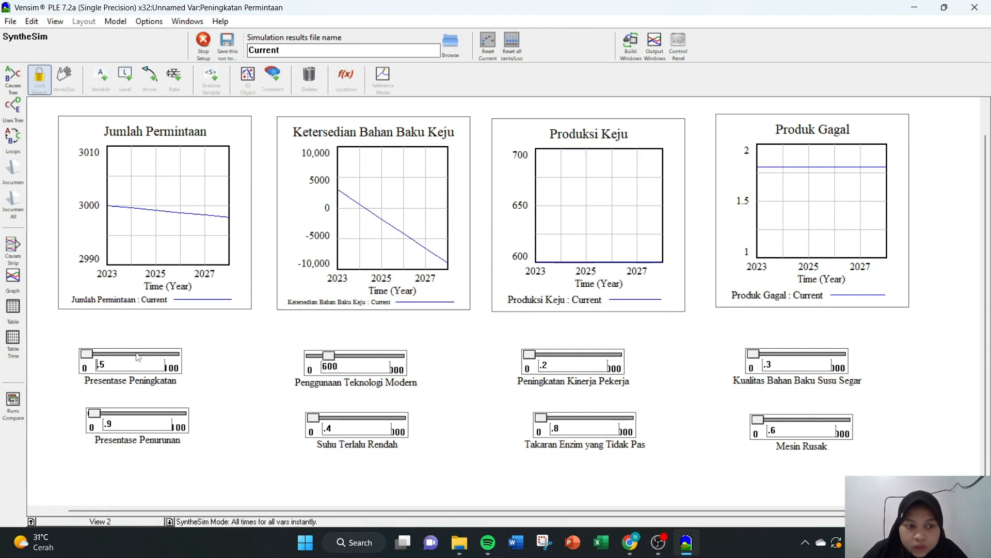
drag(86, 356, 130, 355)
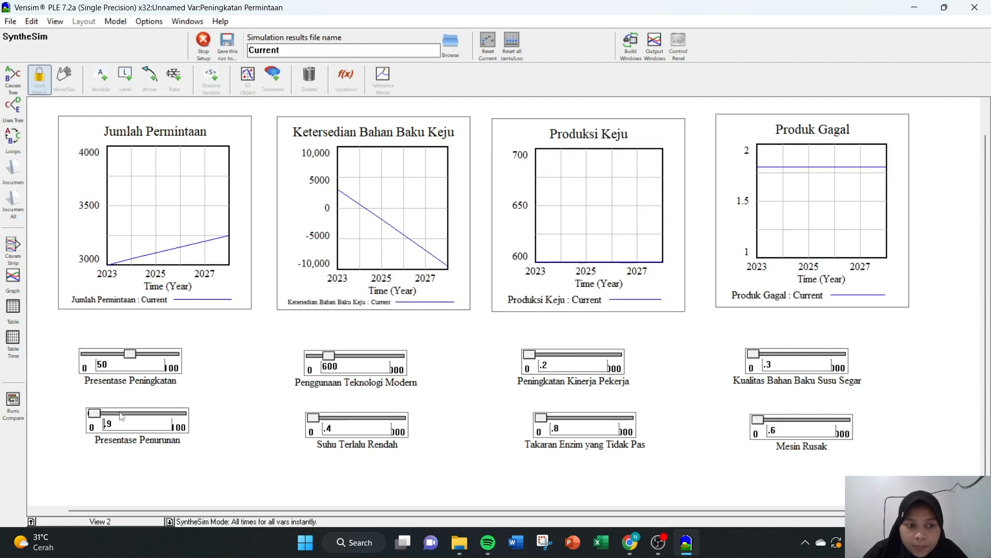
In View 1, set the Presentase Peningkatan slider to about 10.48 and adjust the Presentase Penurunan slider.
click(108, 522)
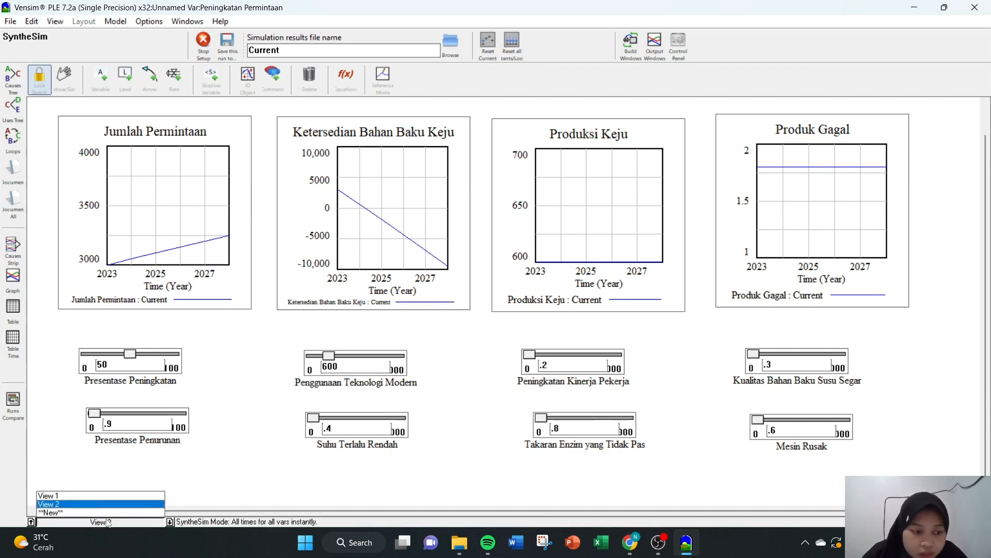
click(93, 495)
mouse_move(271, 163)
mouse_down()
mouse_move(263, 163)
mouse_move(279, 166)
mouse_move(258, 164)
mouse_up()
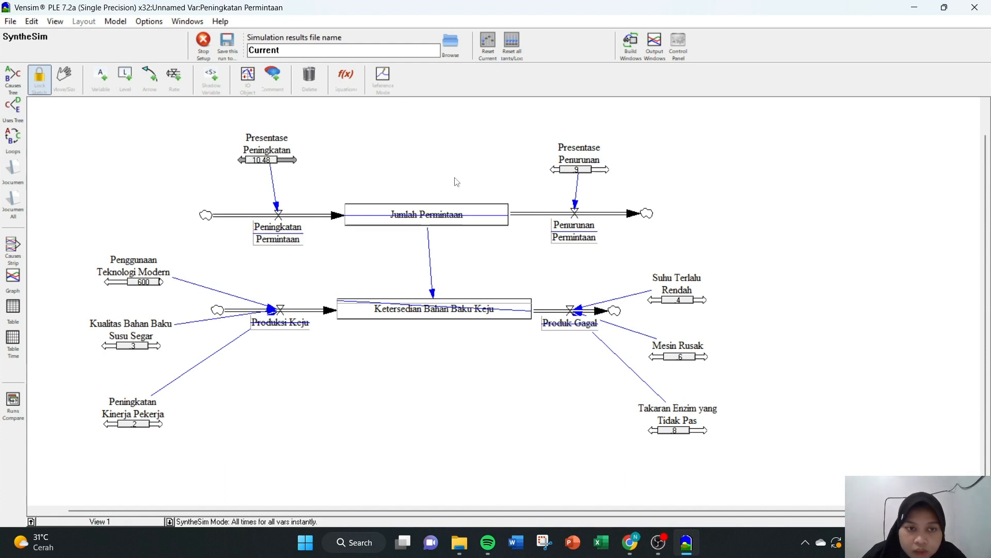
drag(578, 176, 573, 175)
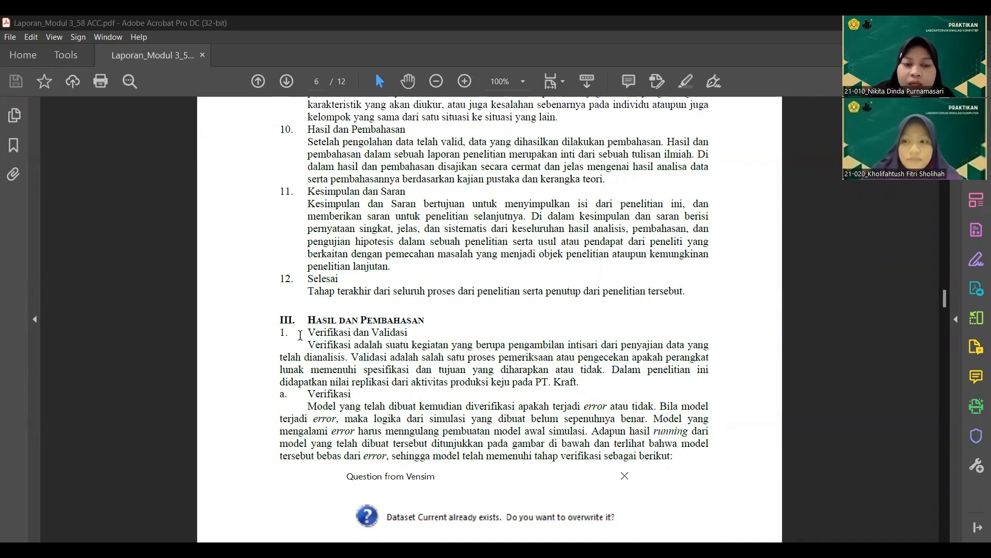
Read the Verifikasi dan Validasi section of the report Laporan_Modul 3_58 ACC.pdf in Adobe Acrobat.
scroll(300, 335, down, 1)
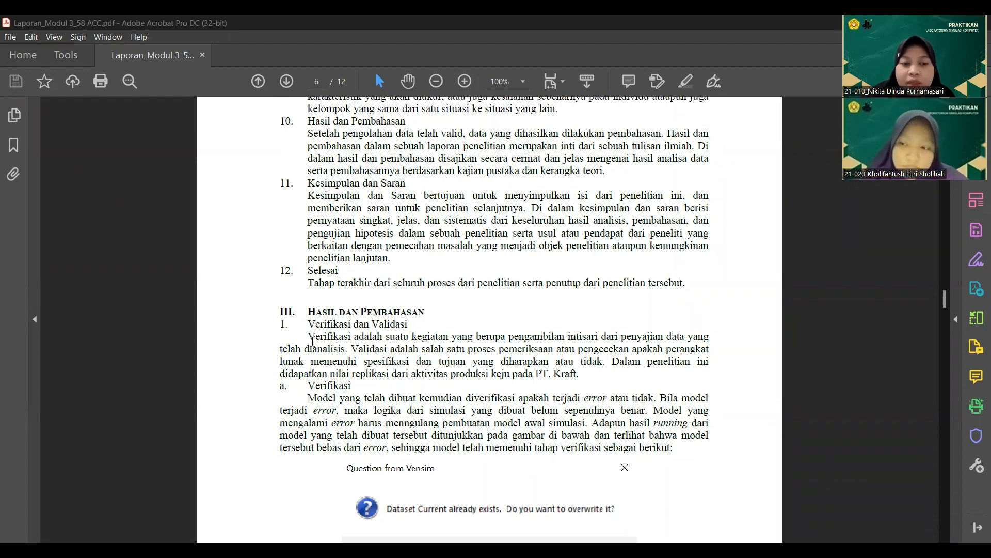
scroll(393, 331, down, 1)
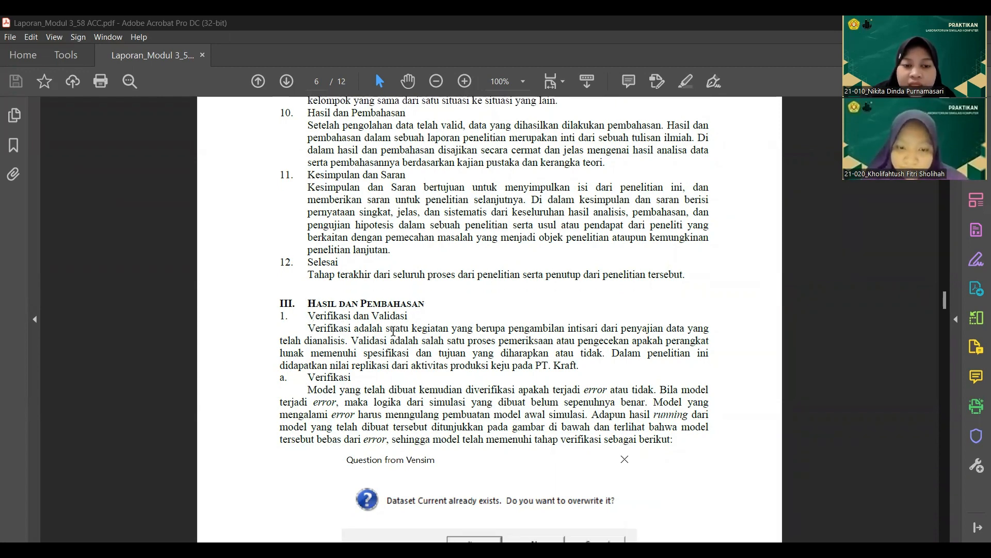
scroll(393, 331, down, 3)
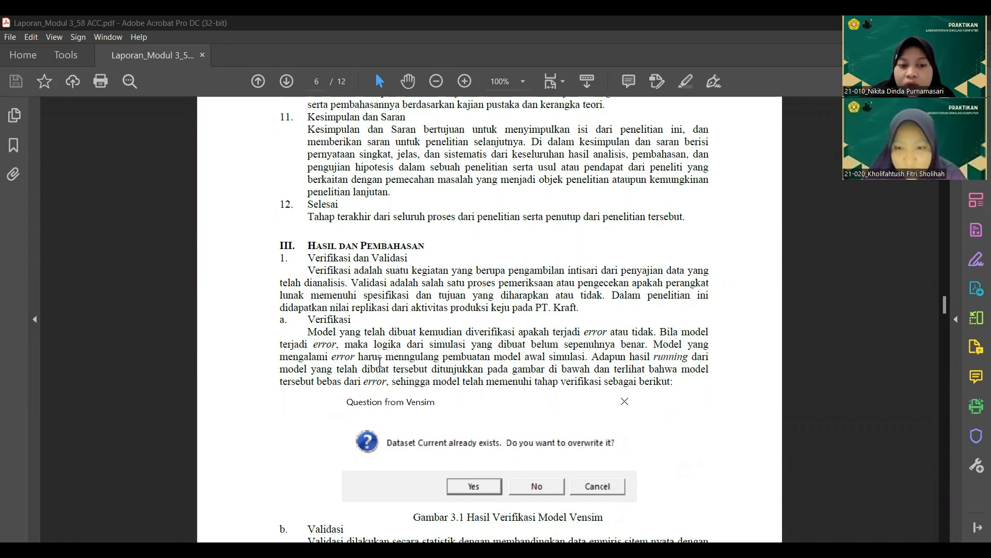
Read the verification result in Gambar 3.1 and the Validasi paragraph on page 6 of the report.
scroll(552, 365, down, 1)
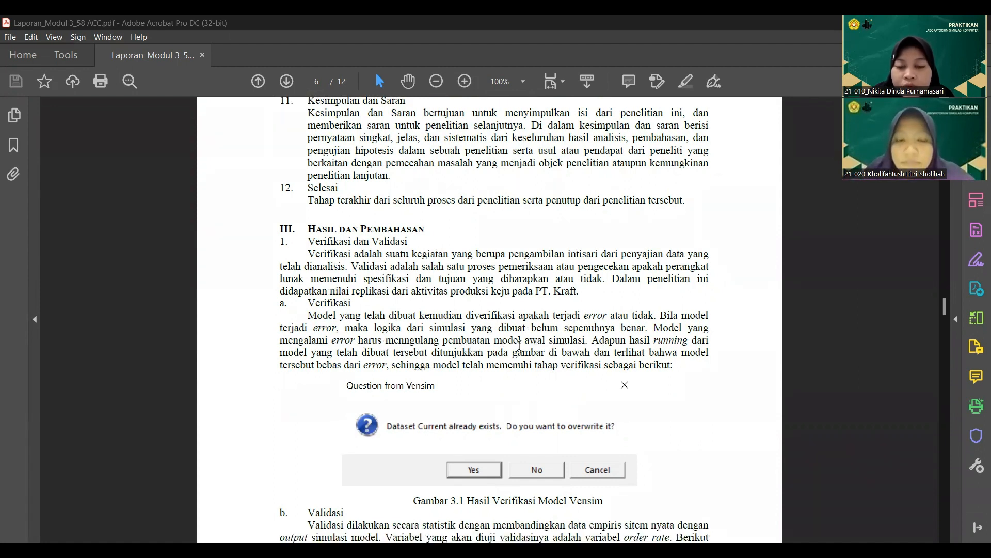
scroll(553, 346, down, 4)
scroll(553, 347, down, 1)
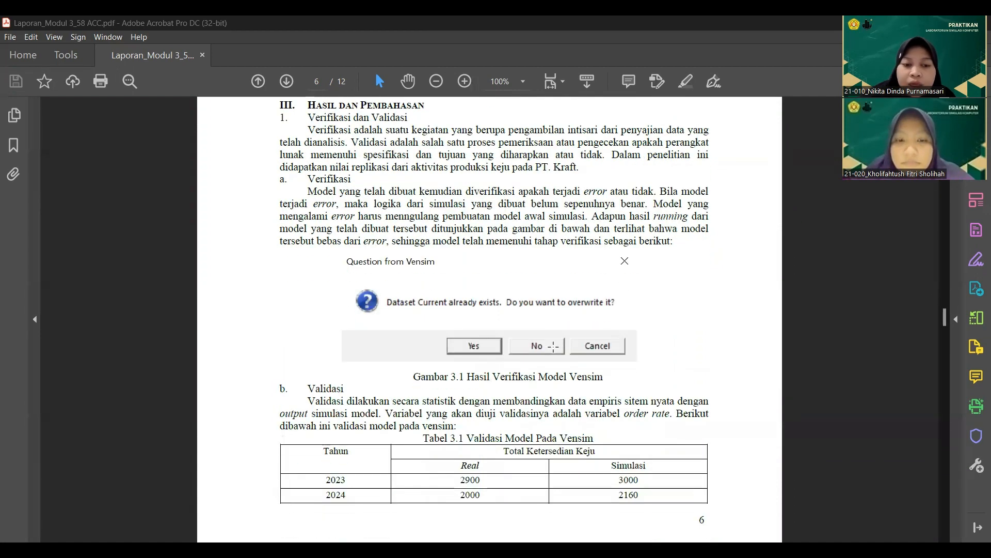
scroll(553, 347, down, 3)
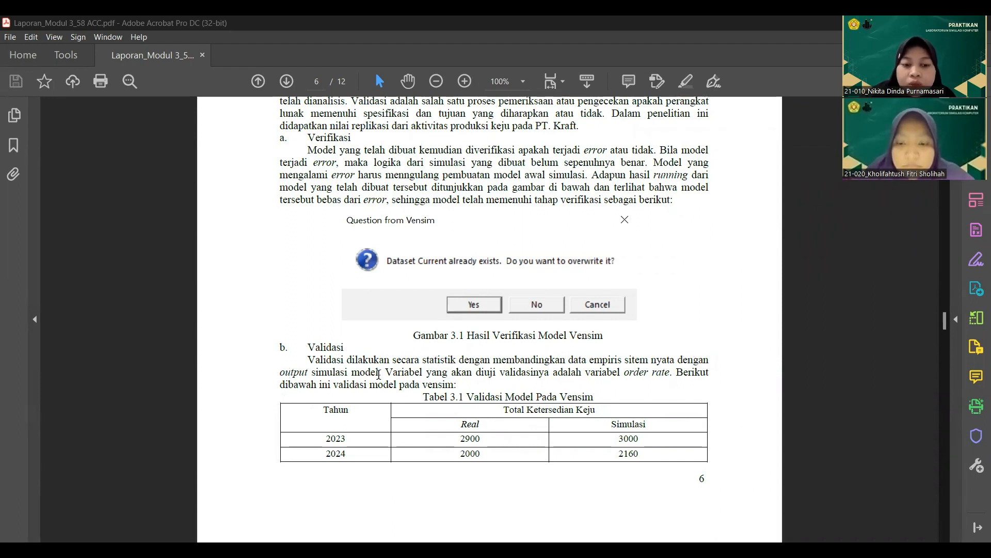
scroll(473, 374, down, 1)
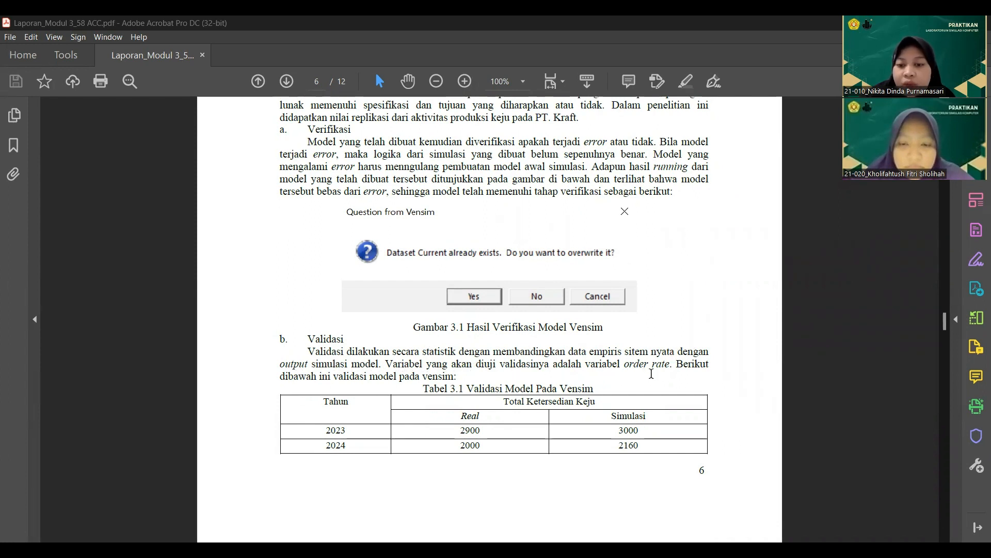
scroll(446, 365, down, 1)
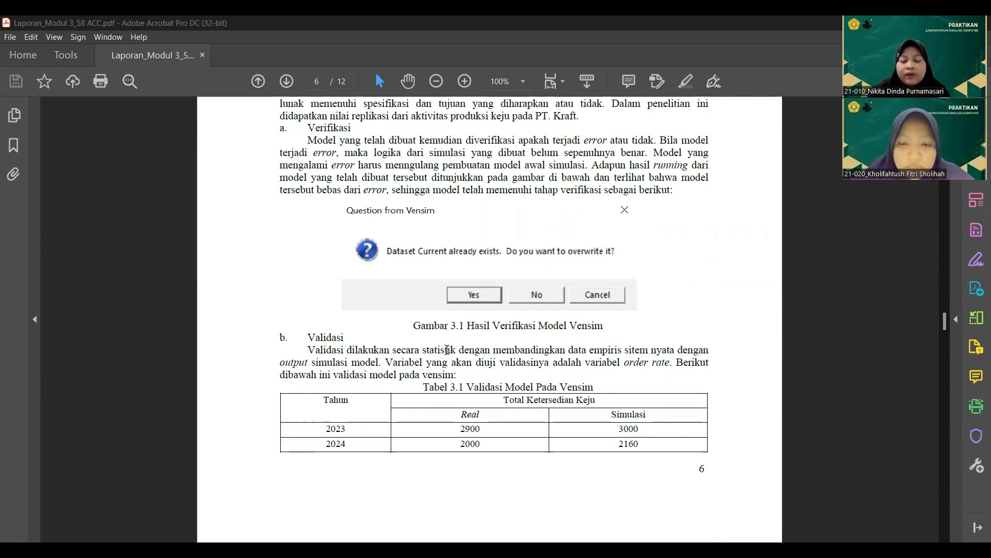
Compare the Real and Simulasi columns of Tabel 3.1 and review the E1 and E2 error calculations below it.
scroll(453, 326, down, 1)
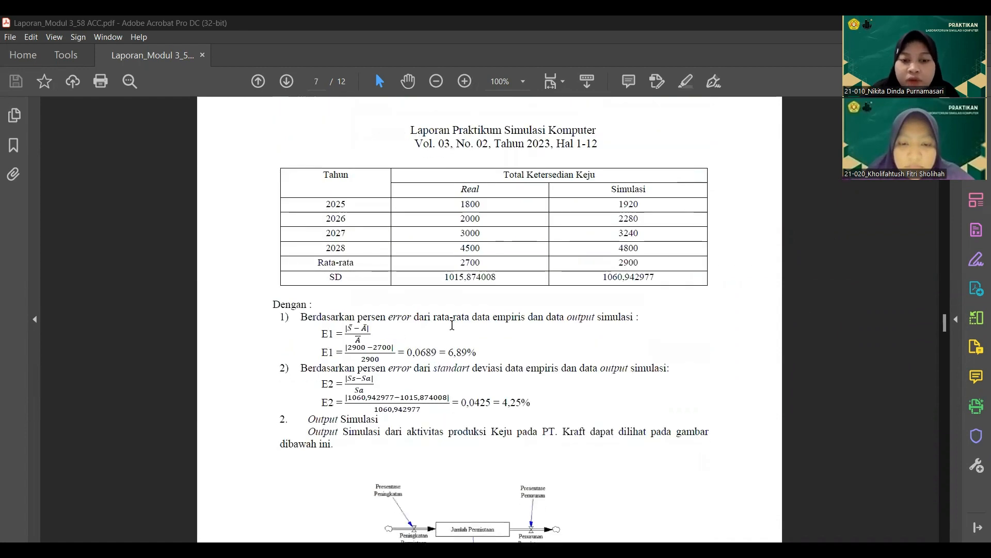
scroll(499, 433, up, 1)
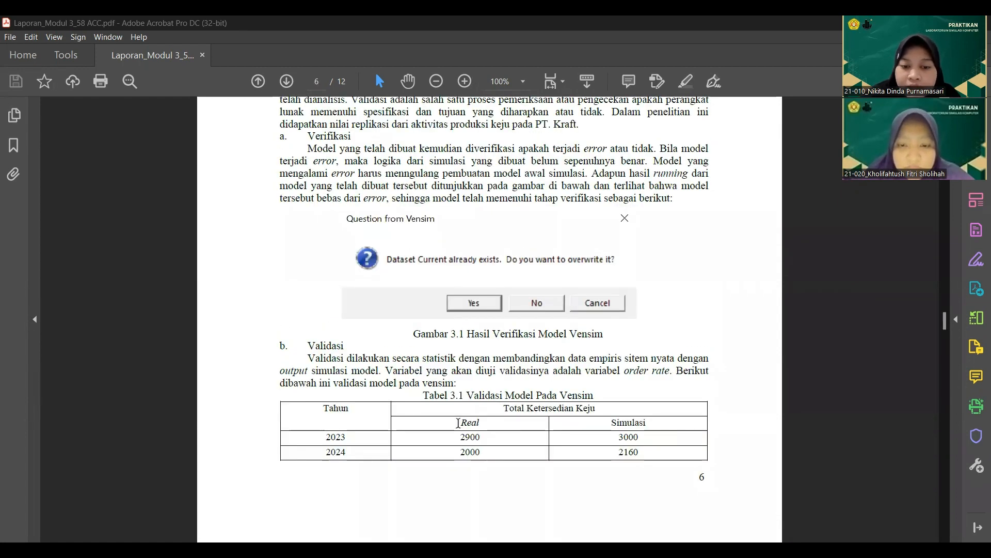
drag(458, 422, 483, 420)
drag(603, 426, 647, 423)
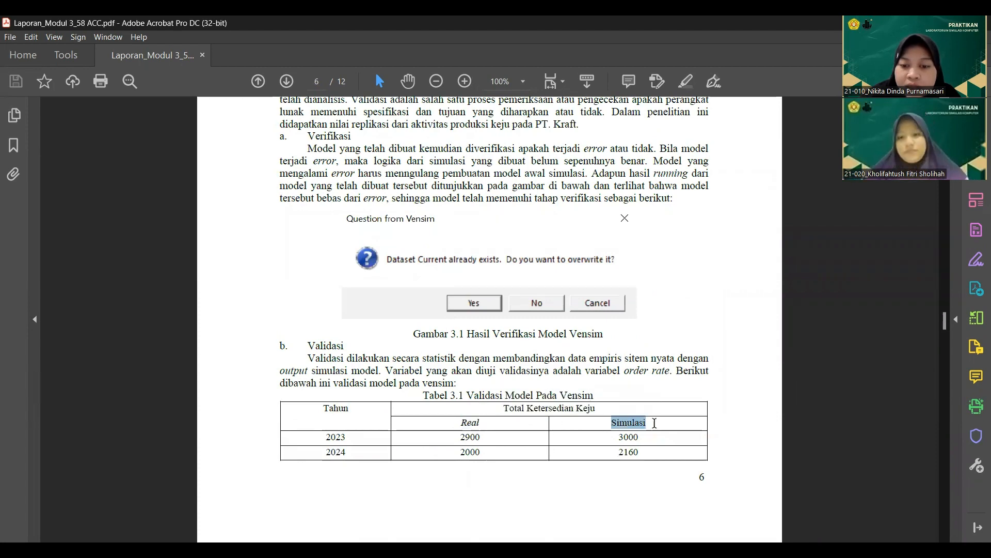
scroll(626, 413, down, 10)
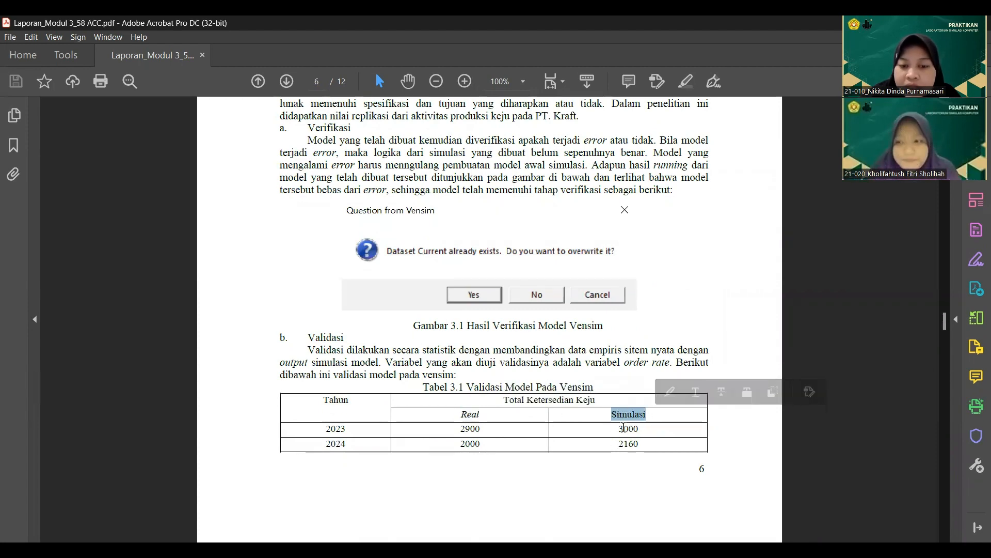
scroll(626, 398, up, 10)
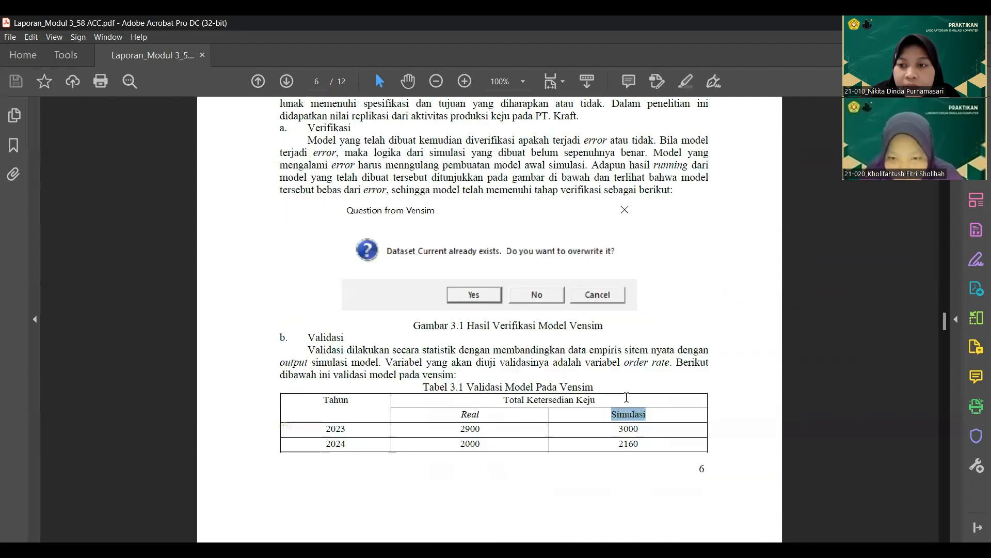
scroll(627, 397, down, 10)
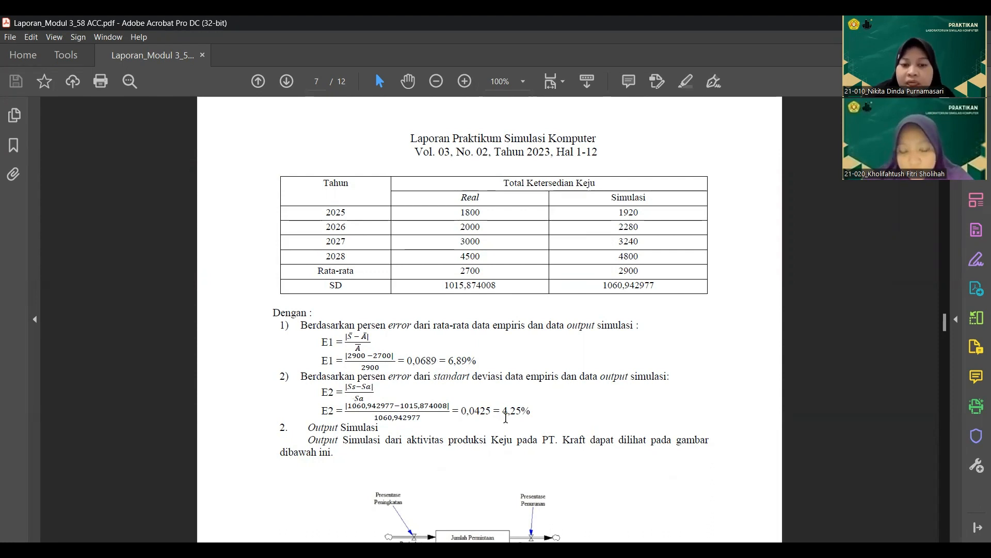
Examine the Output Simulasi section with the Vensim cheese availability model in Gambar 3.2.
scroll(554, 418, down, 4)
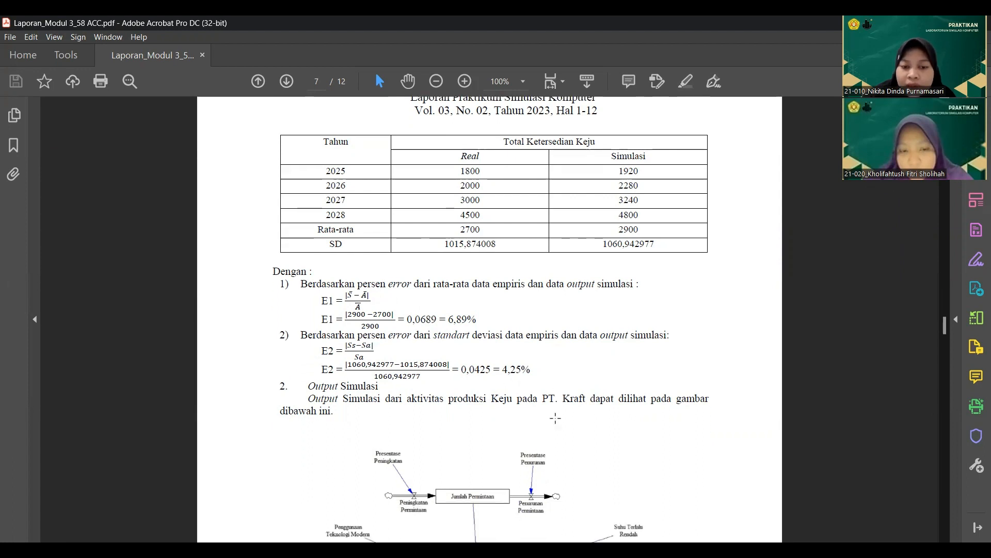
scroll(554, 418, down, 4)
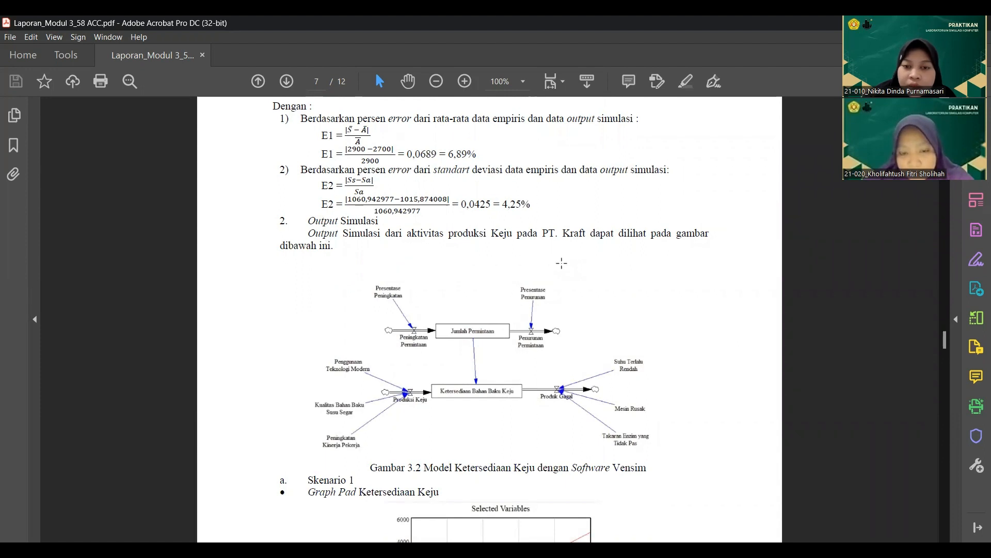
scroll(494, 357, down, 1)
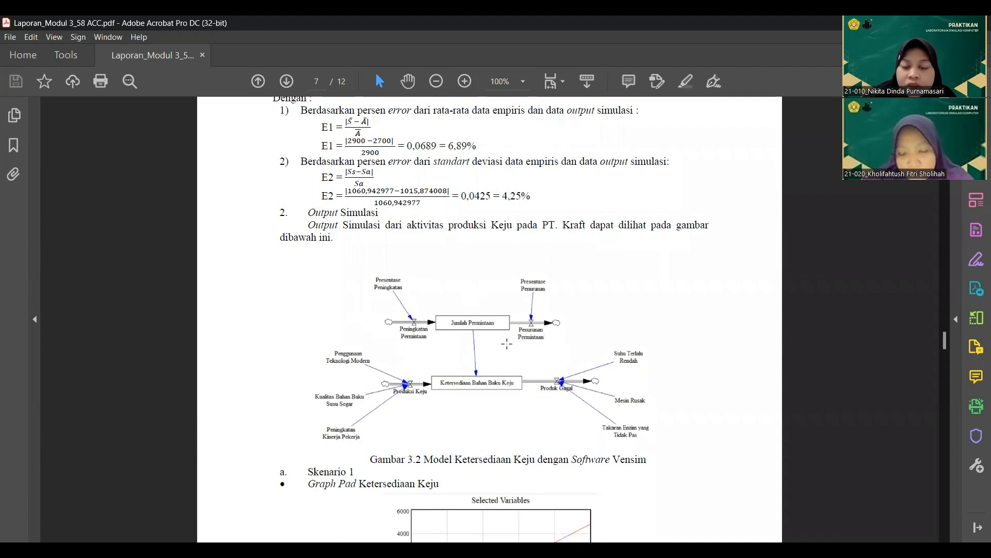
scroll(504, 302, down, 4)
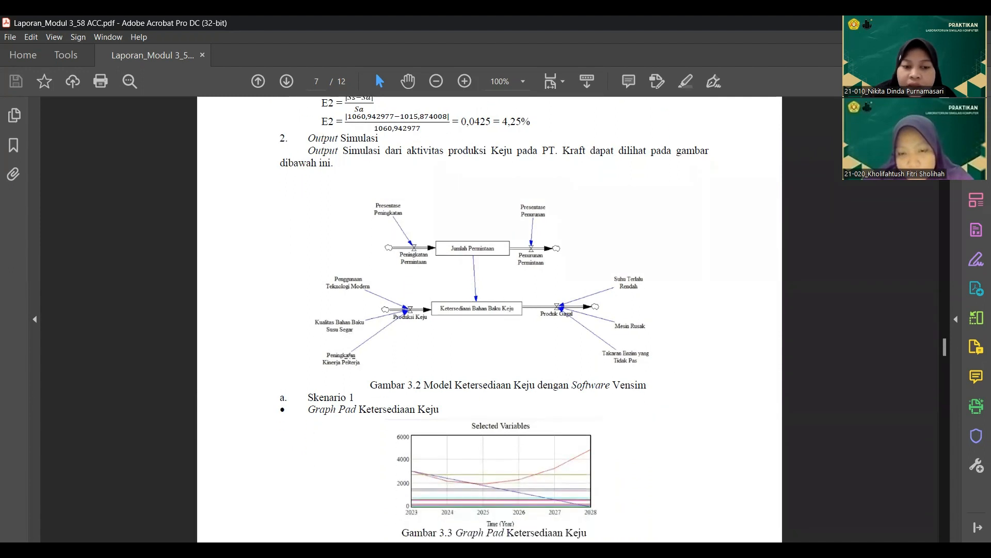
scroll(308, 375, down, 3)
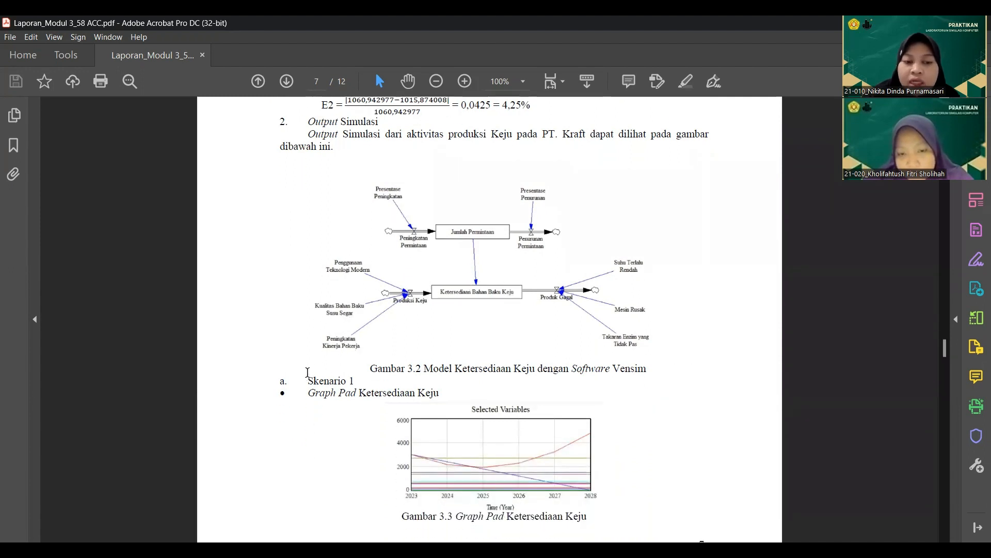
Read the Skenario 1 results, covering the Graph Pad, the Tabel Pad Ketersediaan Keju and their analyses.
scroll(451, 364, down, 2)
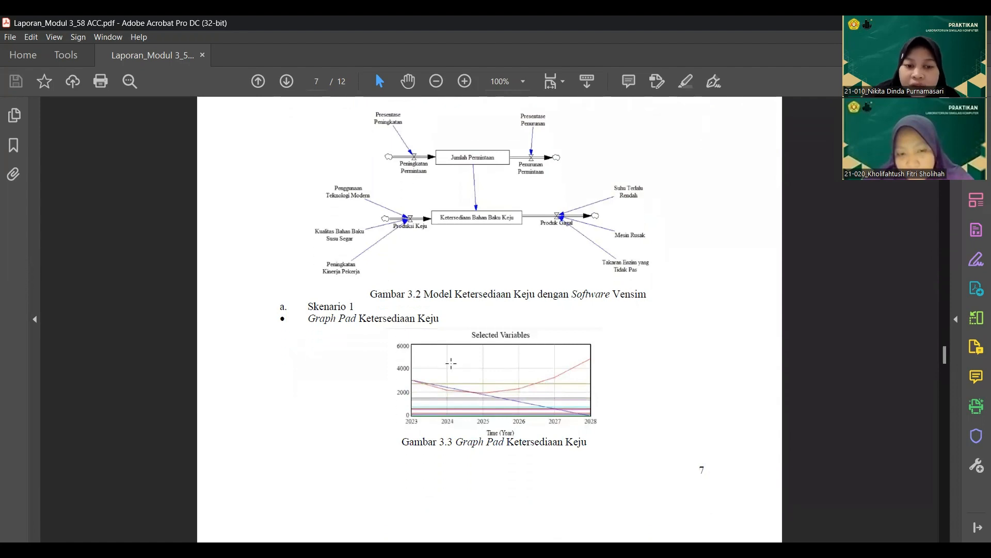
scroll(451, 364, up, 2)
scroll(466, 371, down, 1)
scroll(465, 371, down, 2)
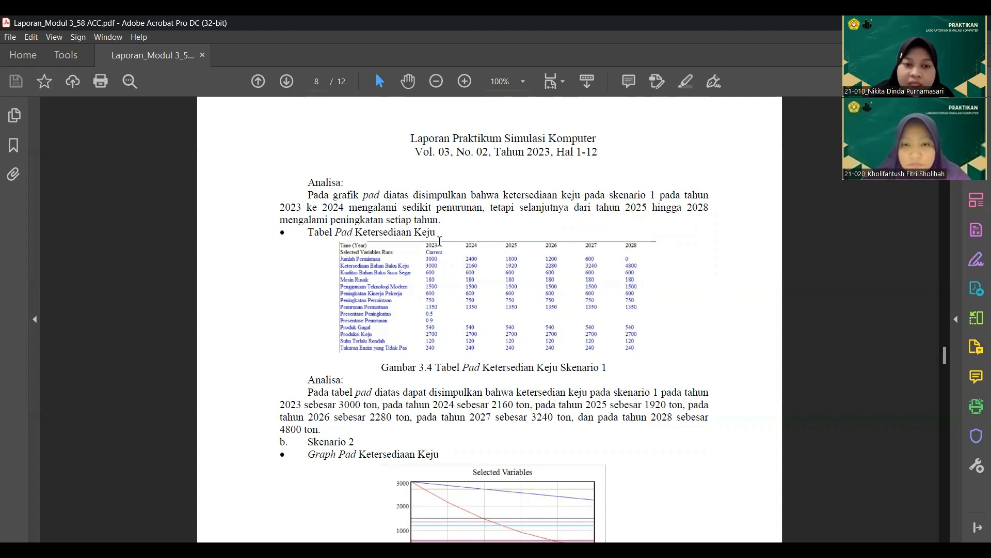
scroll(466, 277, down, 1)
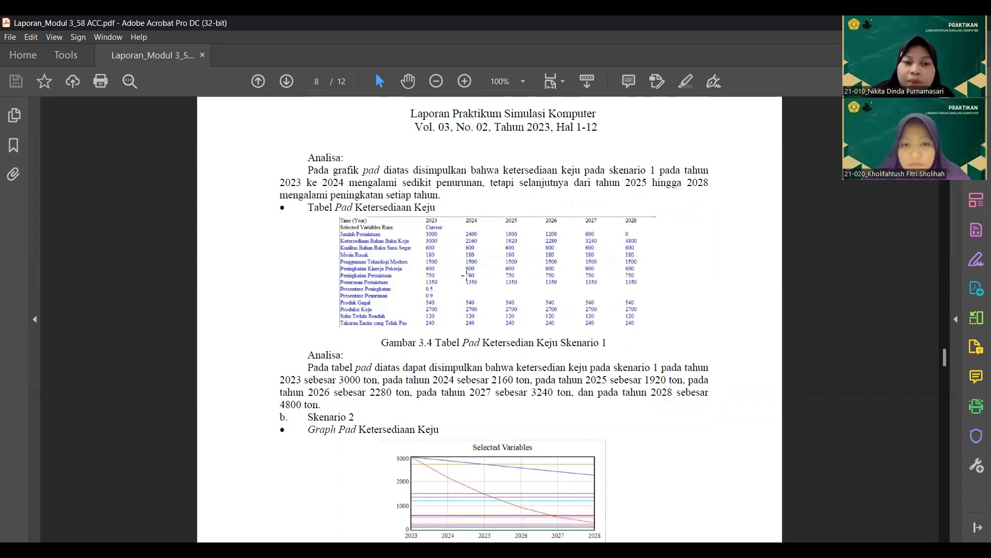
scroll(466, 276, down, 1)
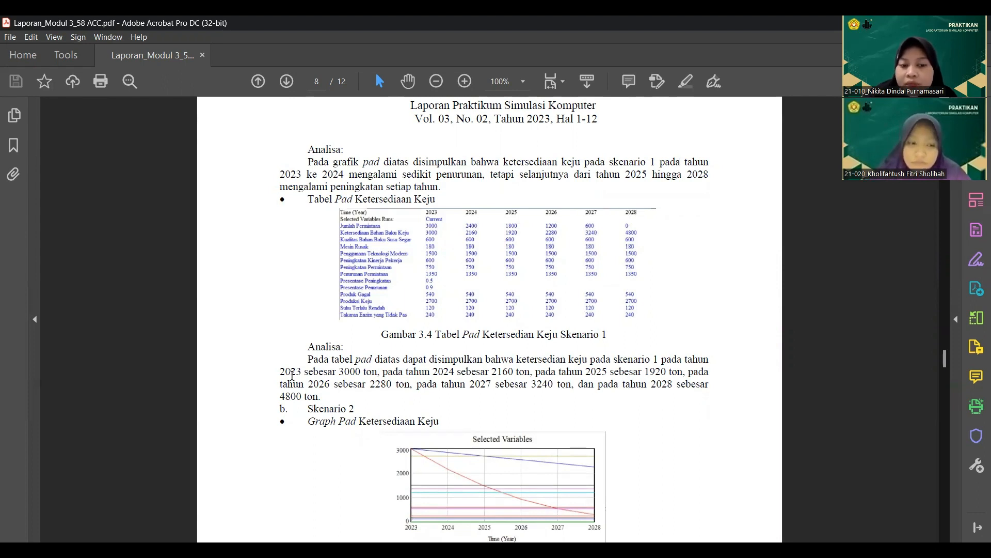
scroll(410, 374, down, 1)
Read the Skenario 2 graph in Gambar 3.5, the table in Gambar 3.6 and their analyses.
scroll(411, 373, down, 6)
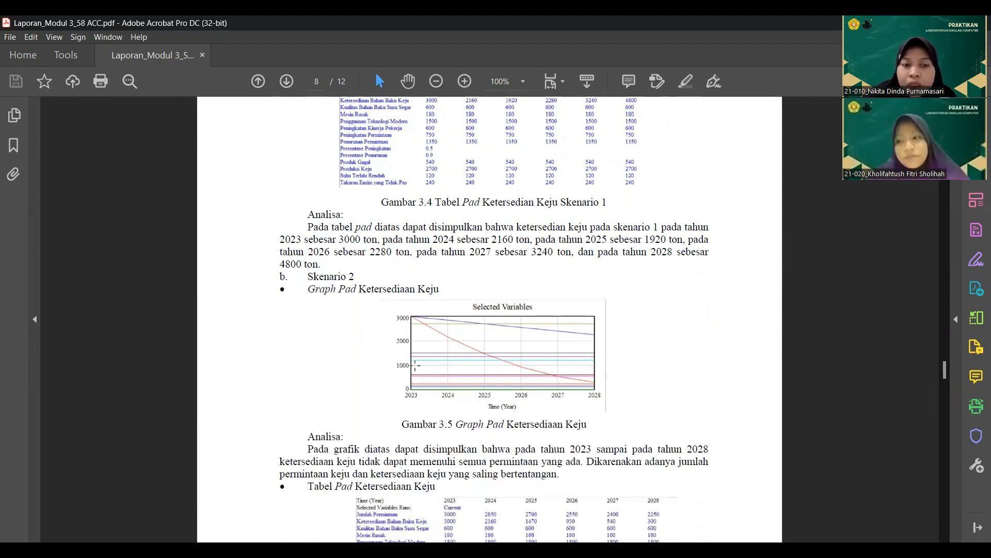
scroll(414, 366, down, 2)
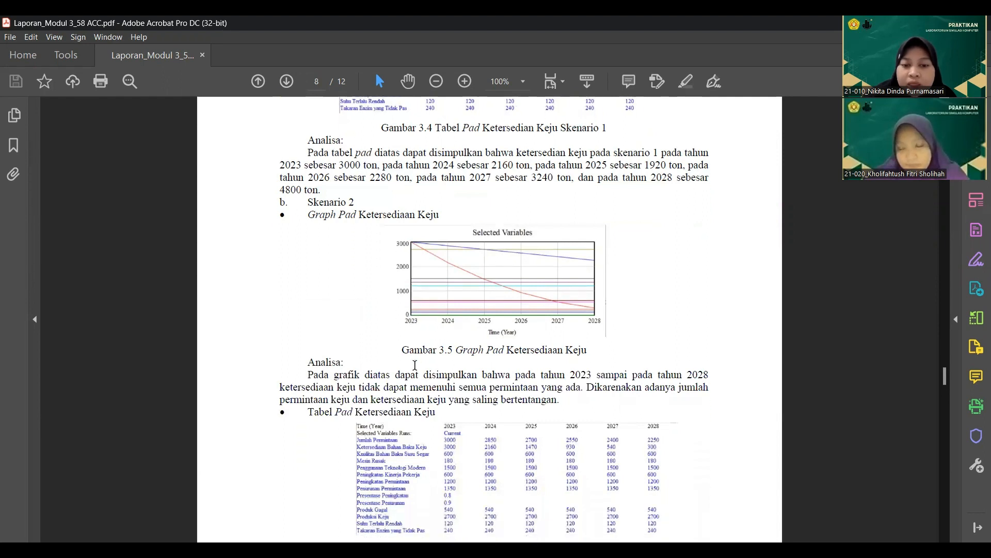
scroll(415, 366, down, 1)
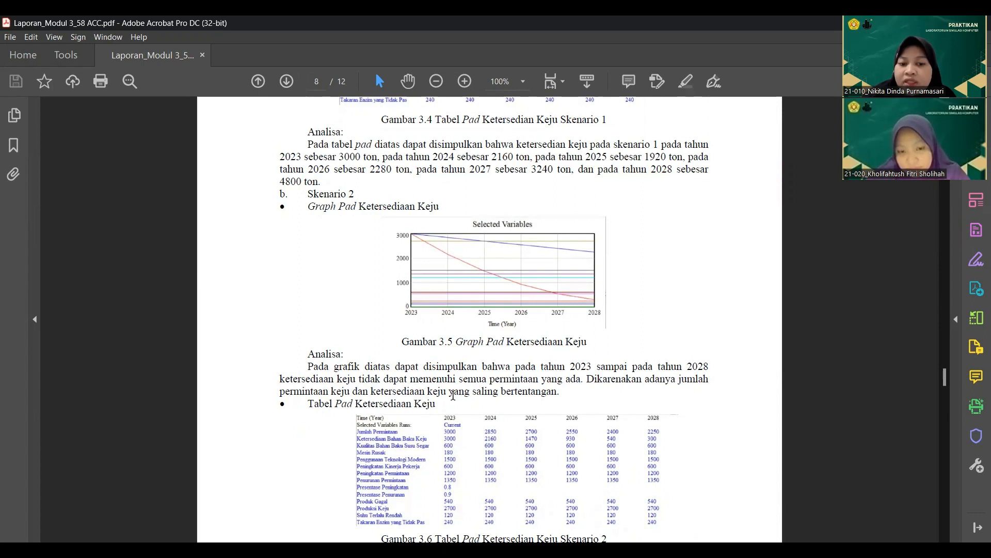
scroll(503, 395, down, 3)
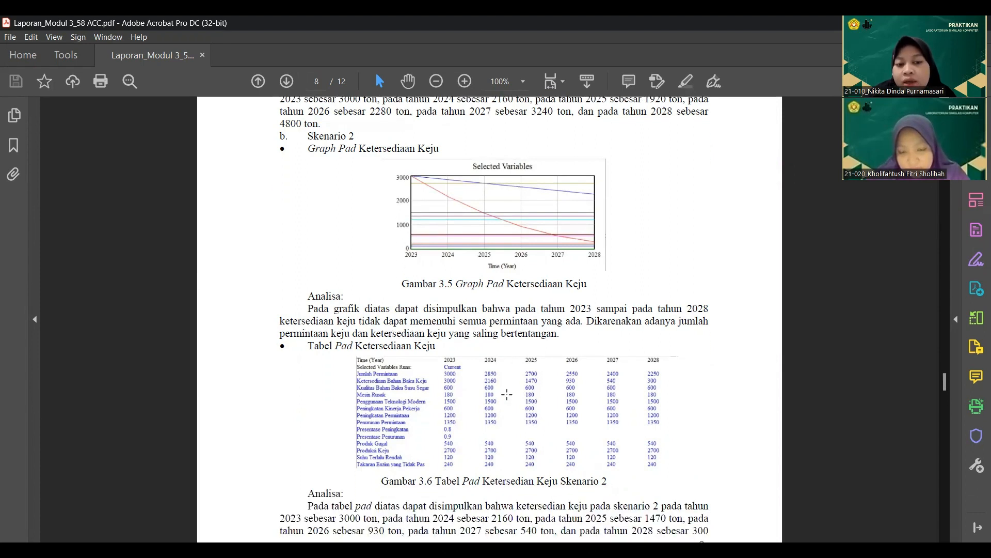
scroll(506, 394, down, 3)
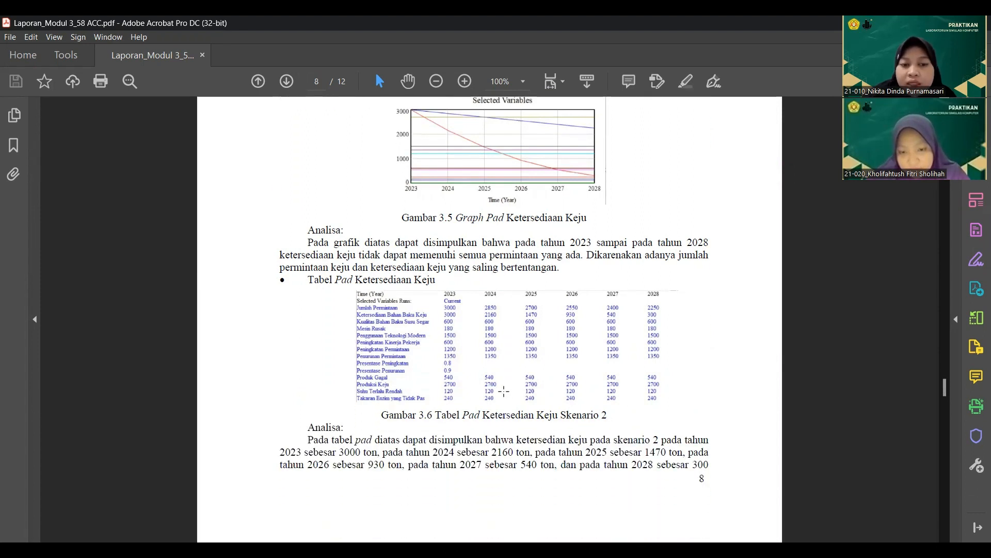
scroll(504, 391, down, 1)
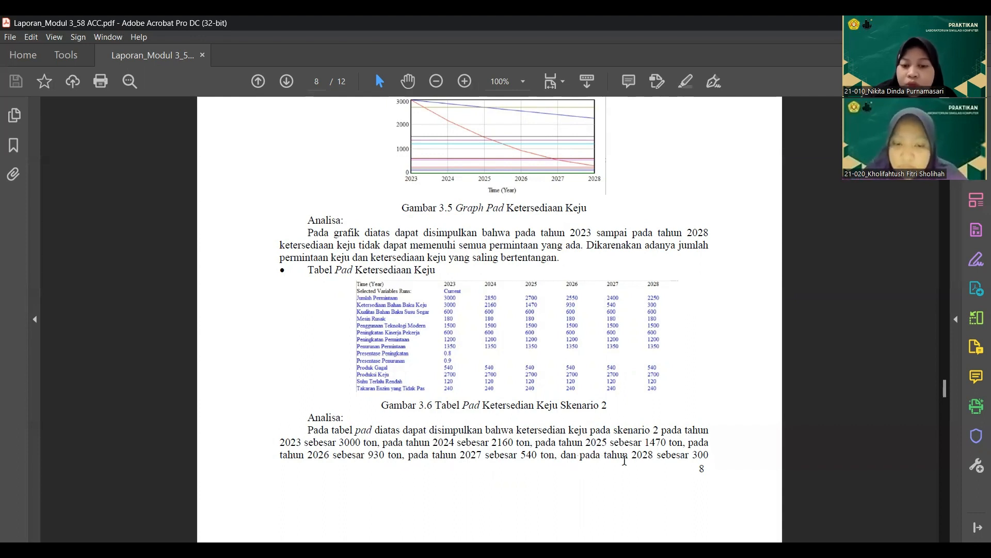
Read the Skenario 3 graph in Gambar 3.7, the table in Gambar 3.8 and their analyses.
scroll(655, 444, down, 3)
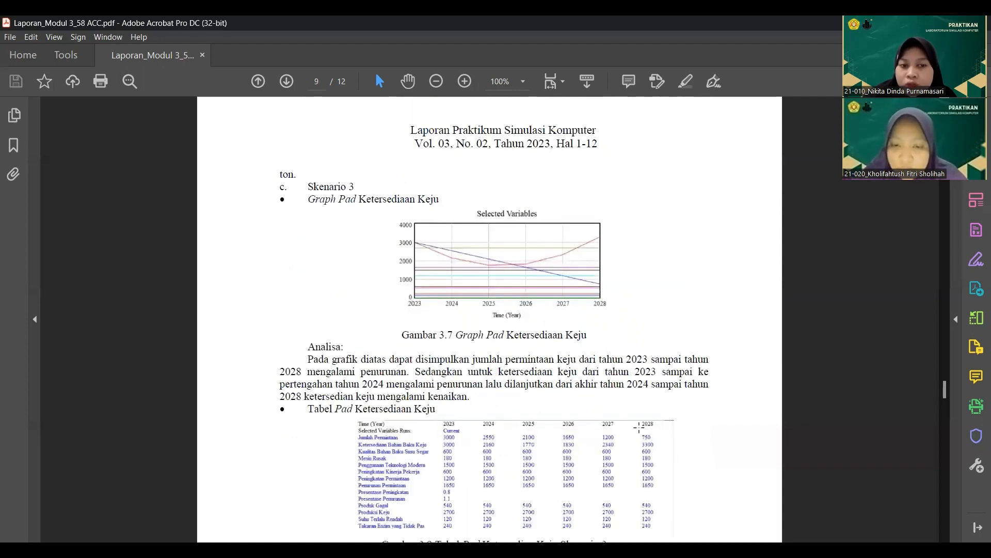
scroll(356, 166, down, 1)
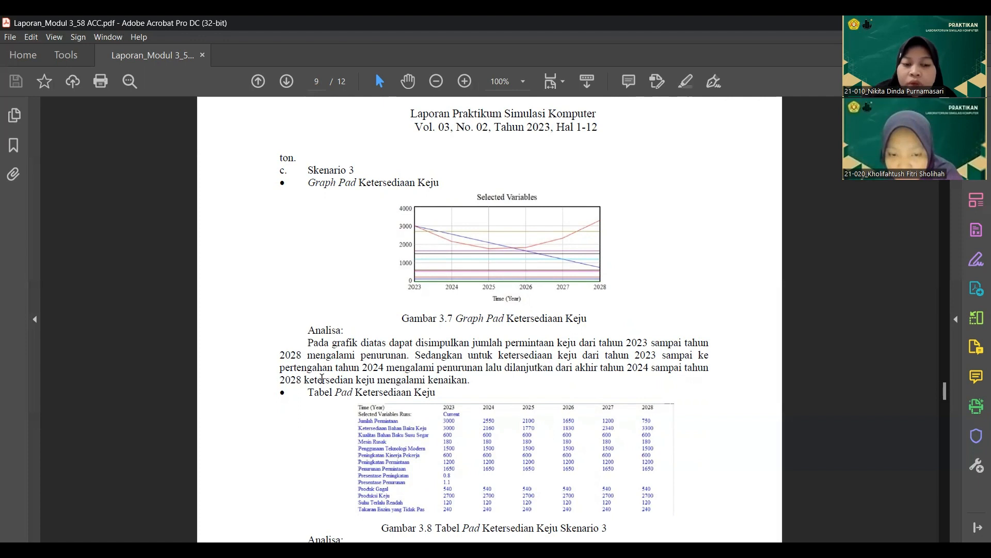
scroll(482, 381, down, 4)
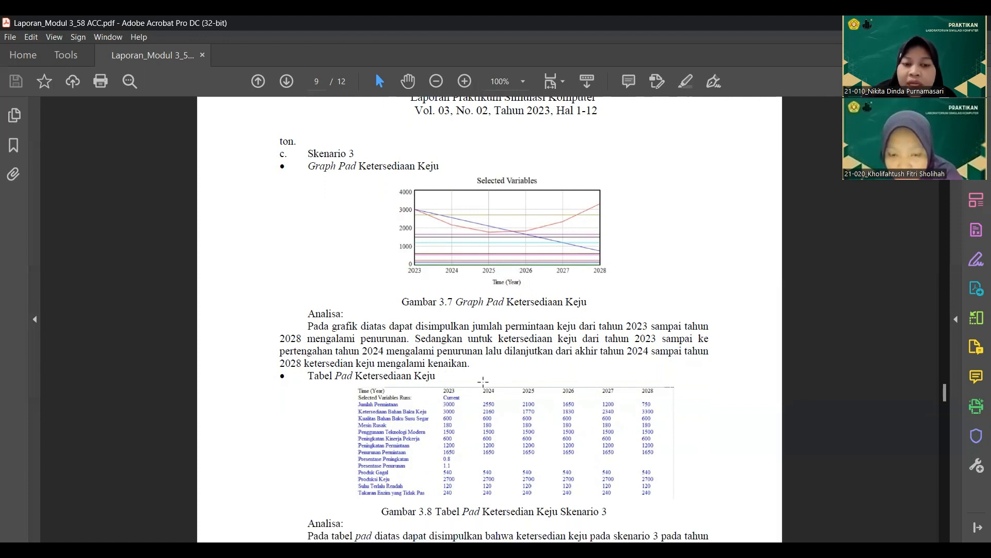
scroll(480, 376, down, 2)
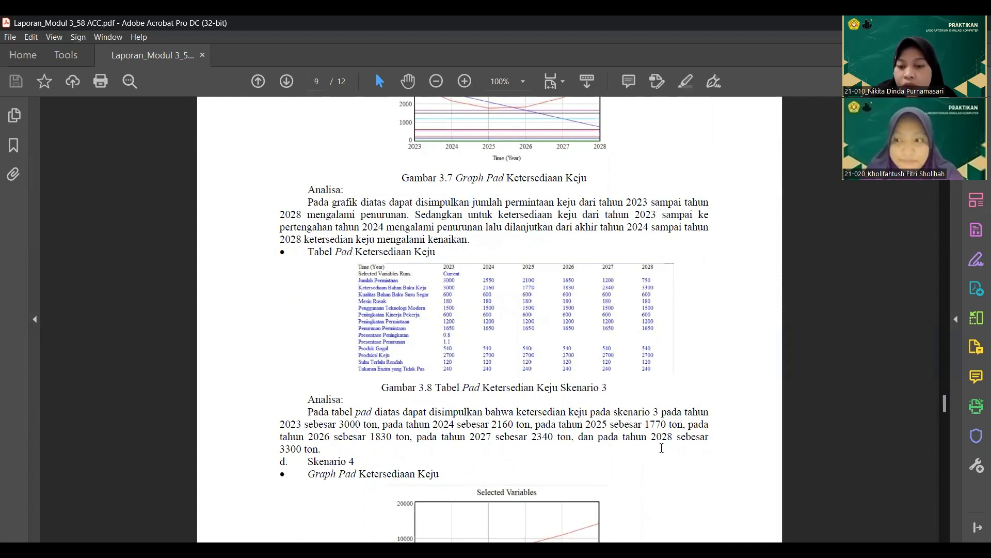
scroll(367, 413, down, 1)
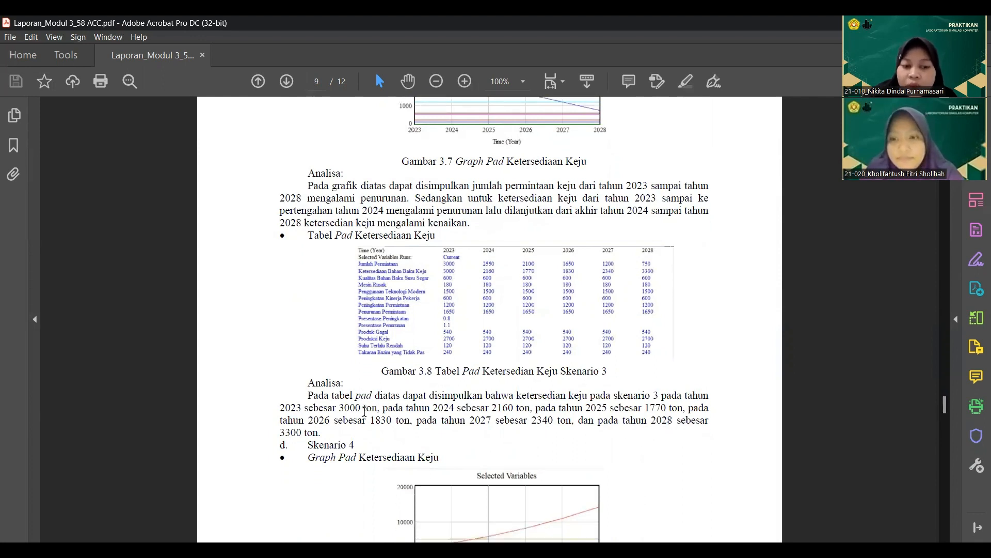
Read the Skenario 4 graph in Gambar 3.9, the table in Gambar 3.10 and their analyses.
scroll(364, 410, down, 4)
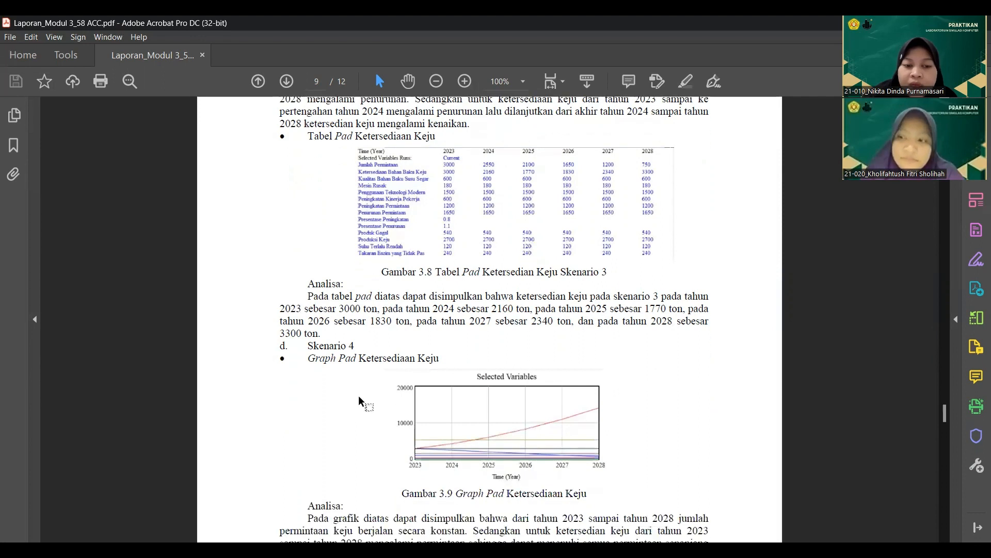
scroll(358, 394, down, 4)
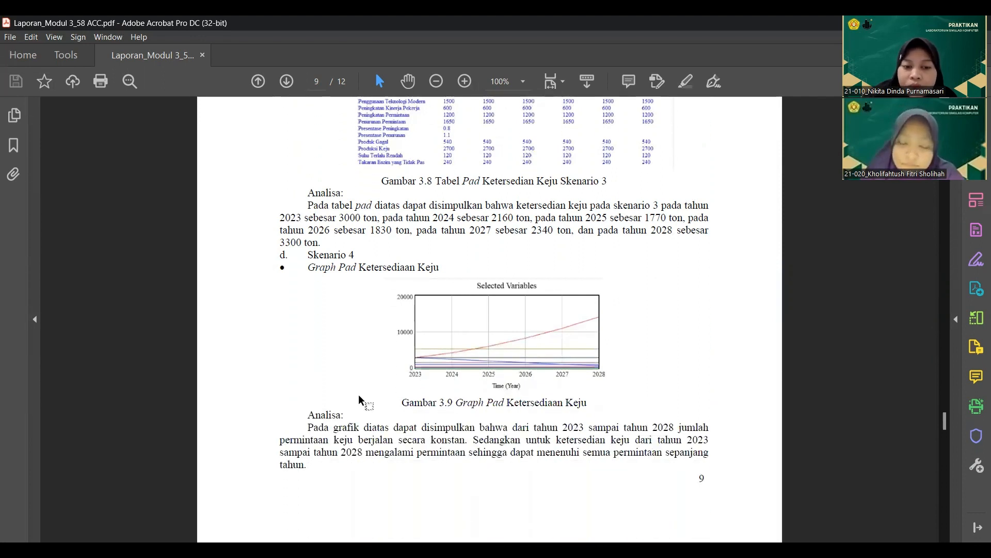
scroll(354, 407, down, 1)
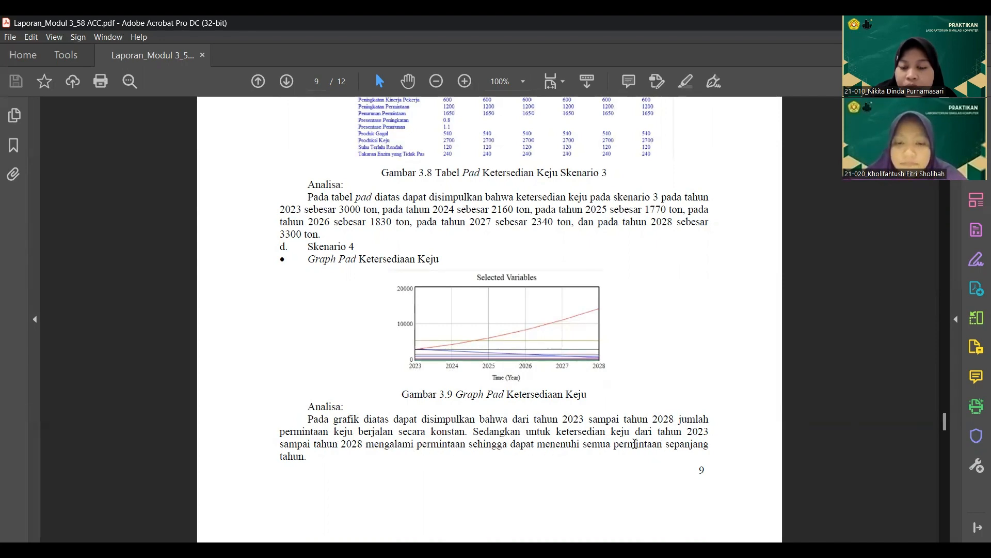
scroll(428, 374, down, 10)
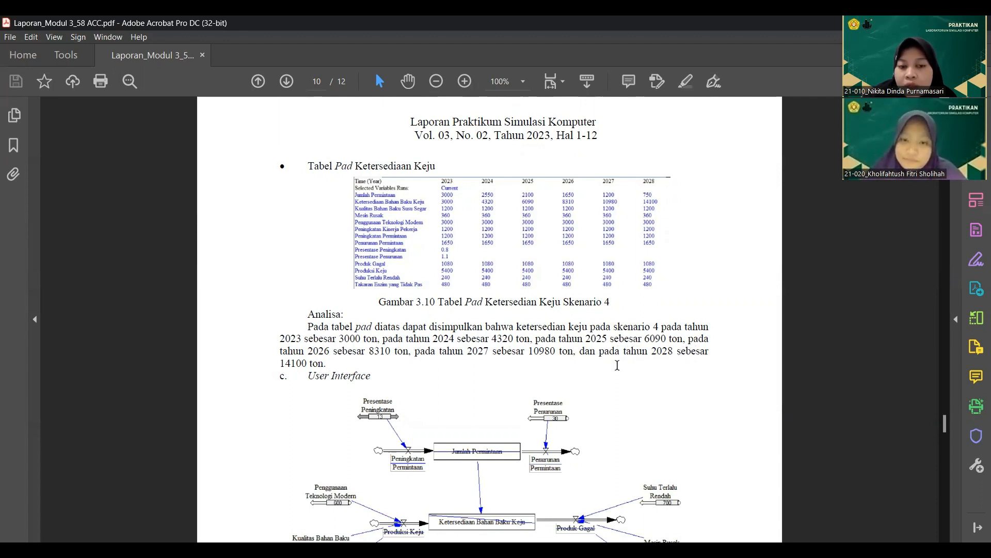
Examine the User Interface section with the stock flow diagram, graphs and sliders in Gambar 3.11.
scroll(321, 378, down, 4)
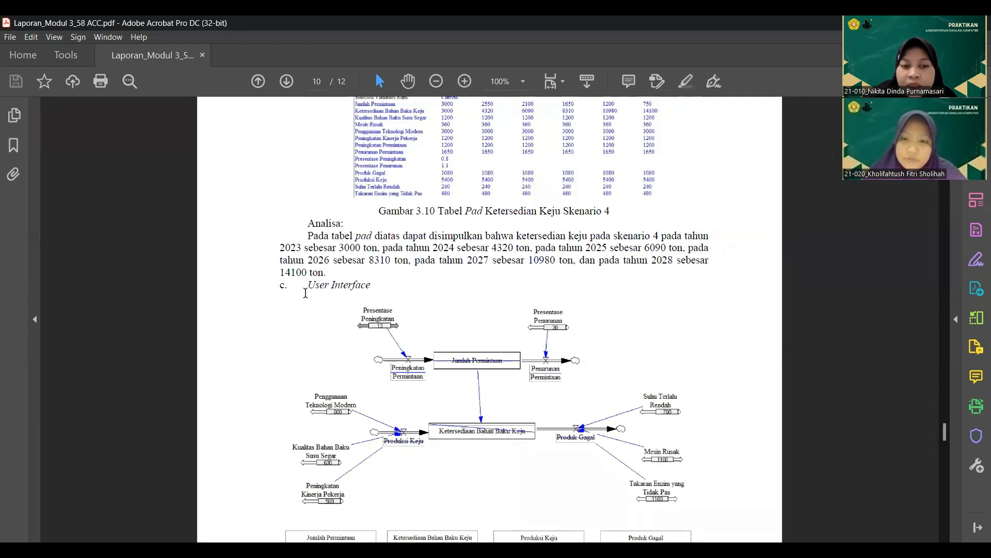
scroll(406, 289, down, 1)
scroll(335, 299, down, 3)
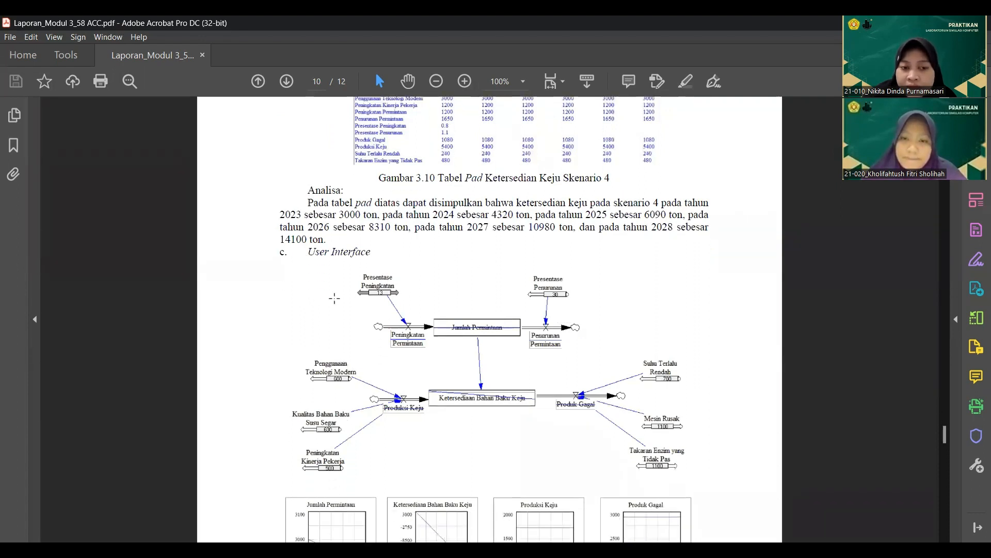
scroll(334, 295, down, 2)
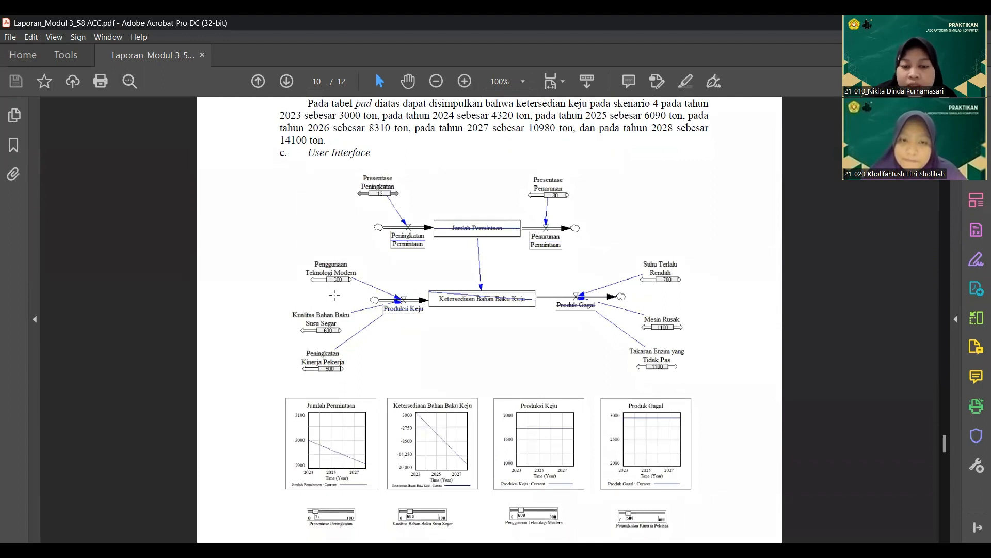
scroll(335, 294, down, 2)
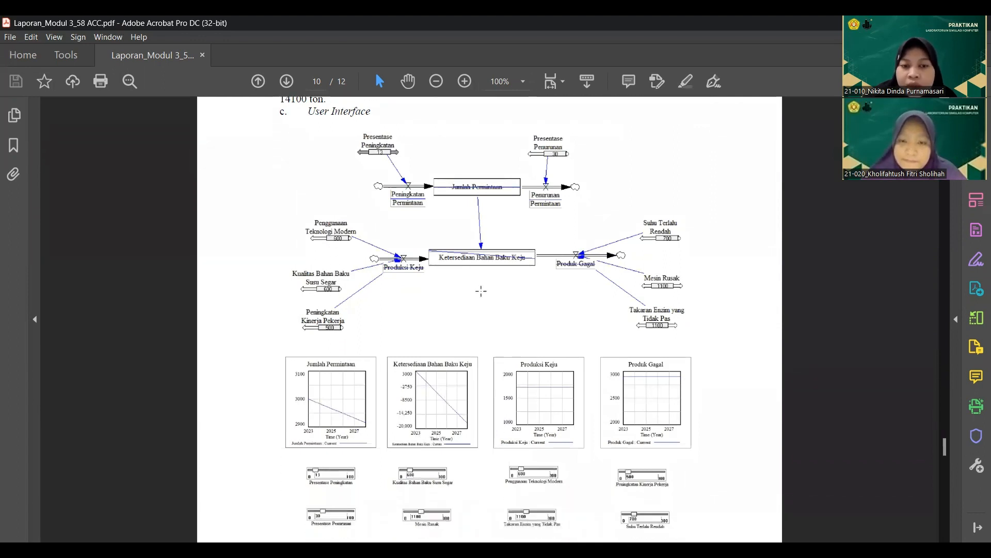
scroll(470, 296, down, 3)
scroll(470, 295, down, 5)
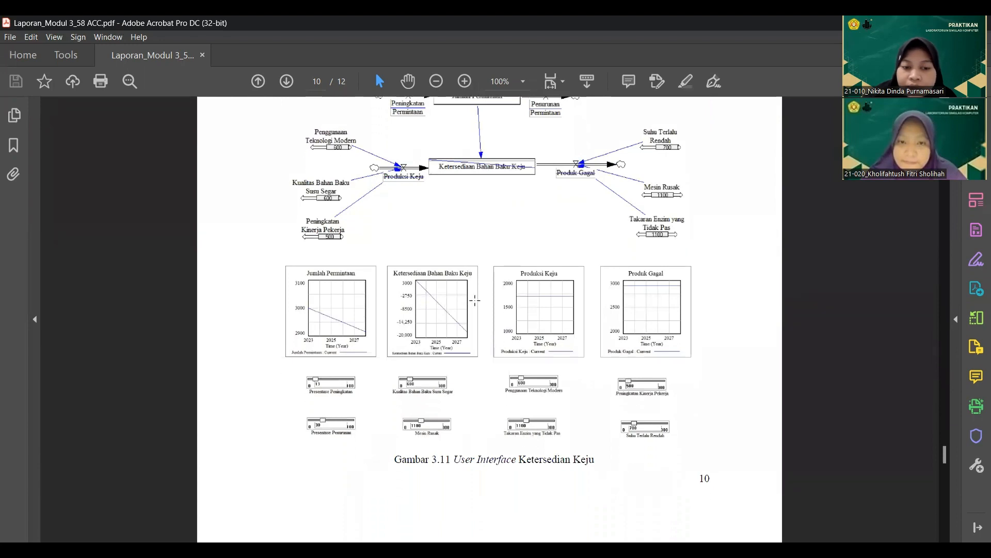
scroll(476, 300, down, 1)
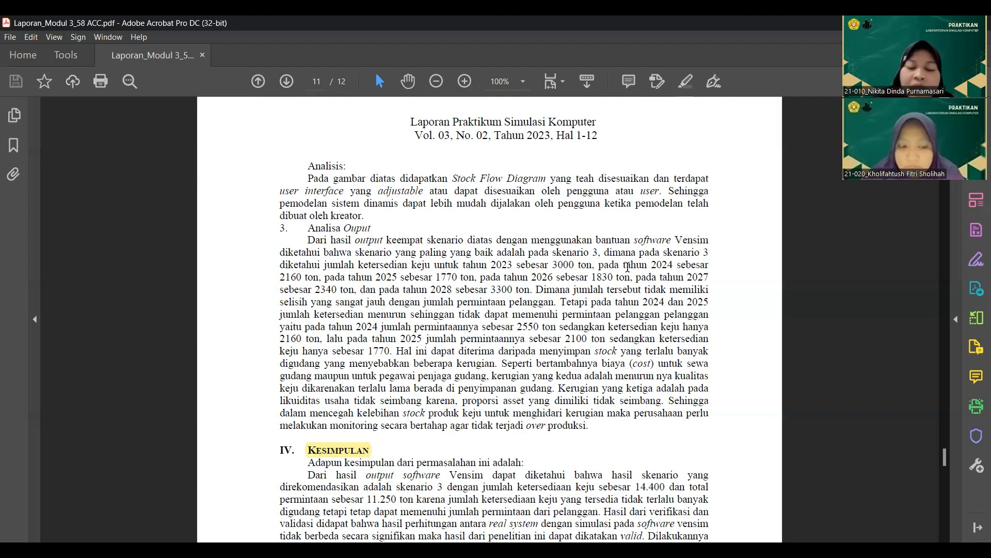
Read the Analisa Output section and the Kesimpulan section of the report.
scroll(535, 348, down, 3)
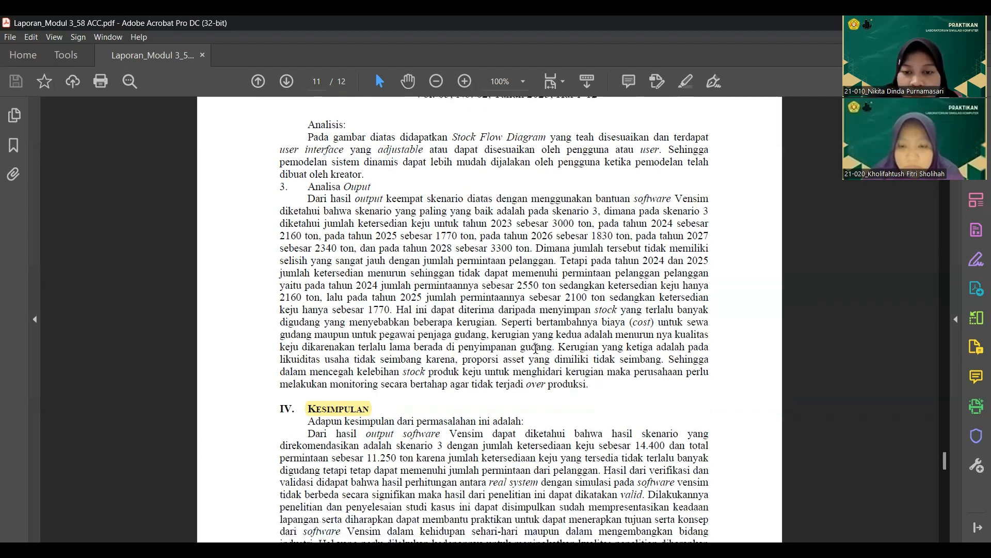
scroll(536, 348, down, 1)
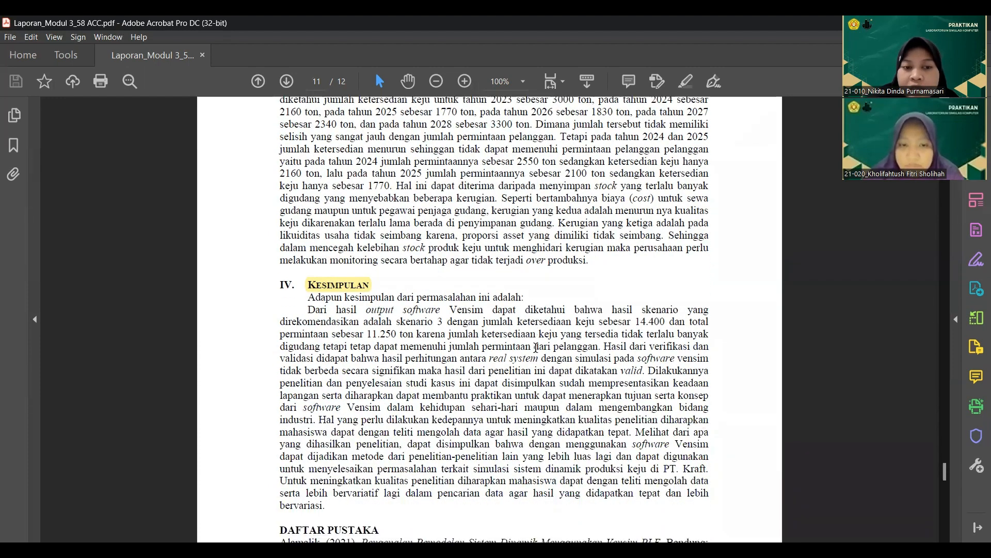
scroll(535, 348, down, 1)
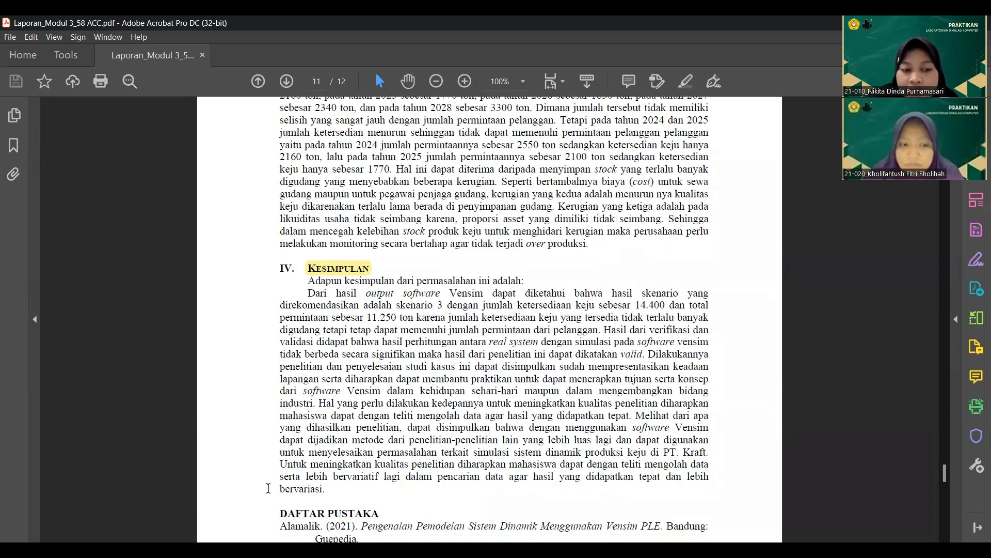
scroll(596, 389, down, 2)
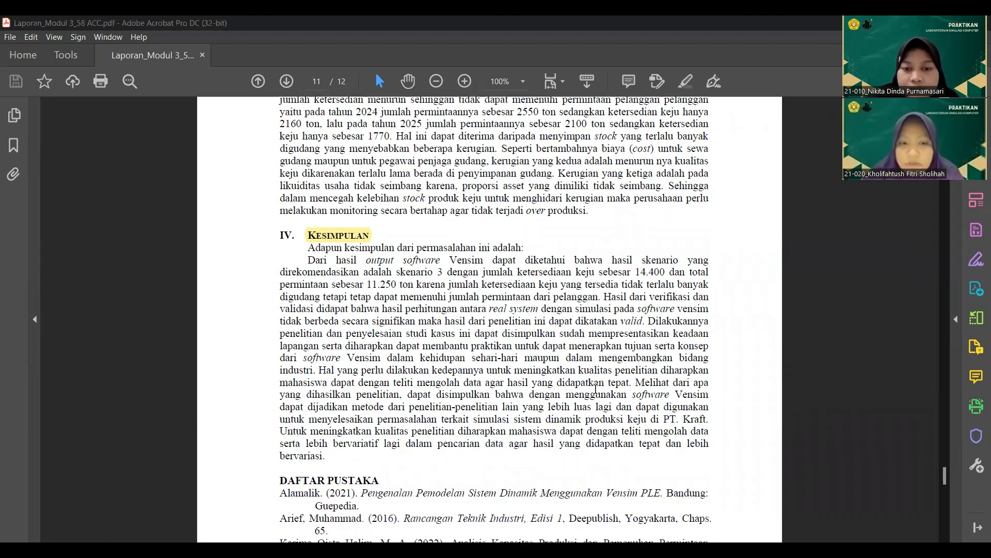